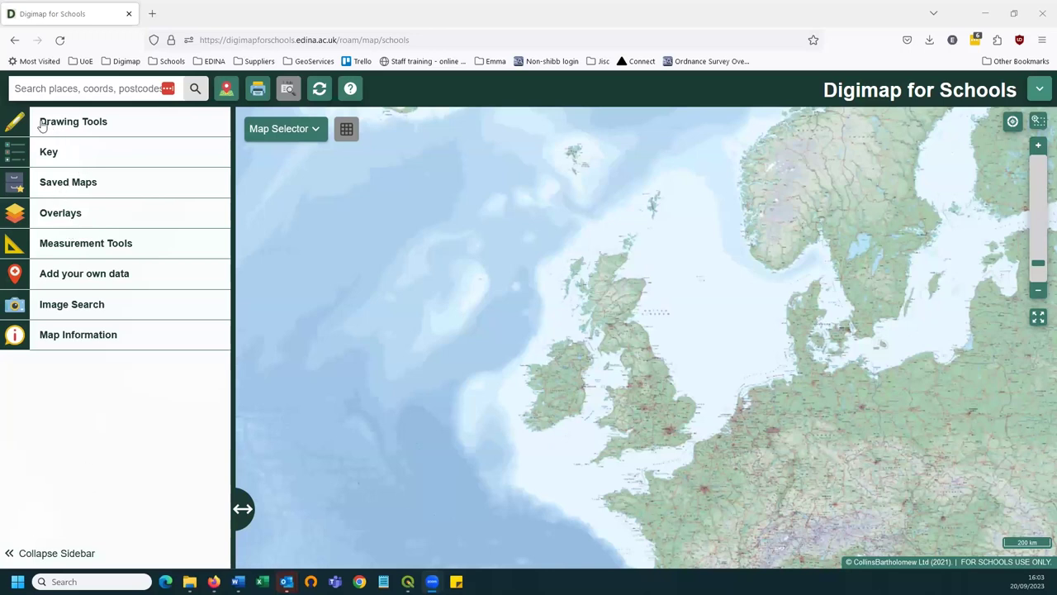
# Browse the Key, Saved Maps, Overlays, Measurement and Add Data panels, plus the preferences/help menu
pyautogui.click(20, 161)
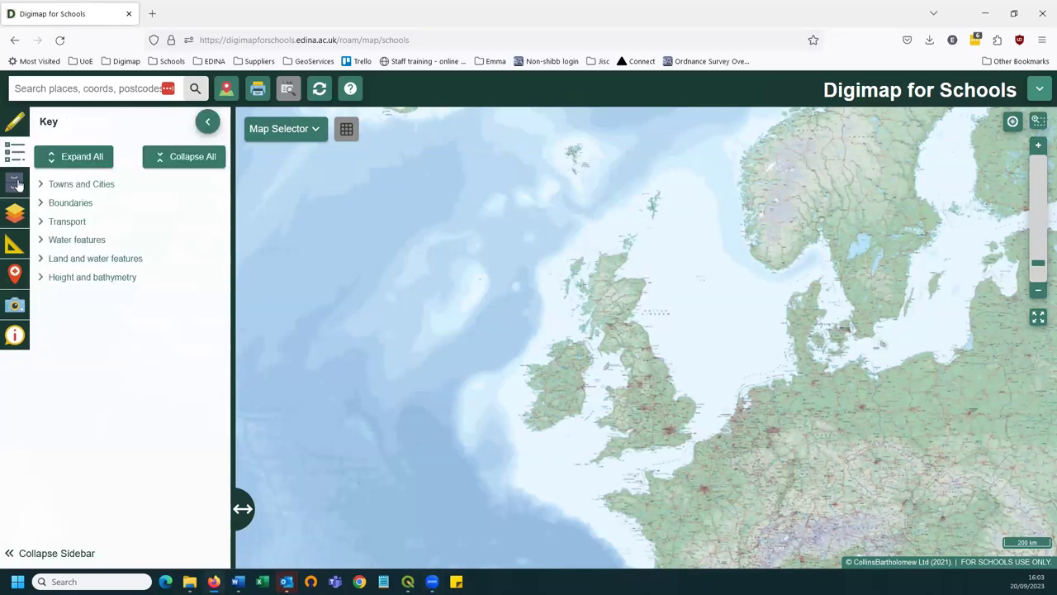
pyautogui.click(16, 183)
pyautogui.click(15, 213)
pyautogui.click(13, 244)
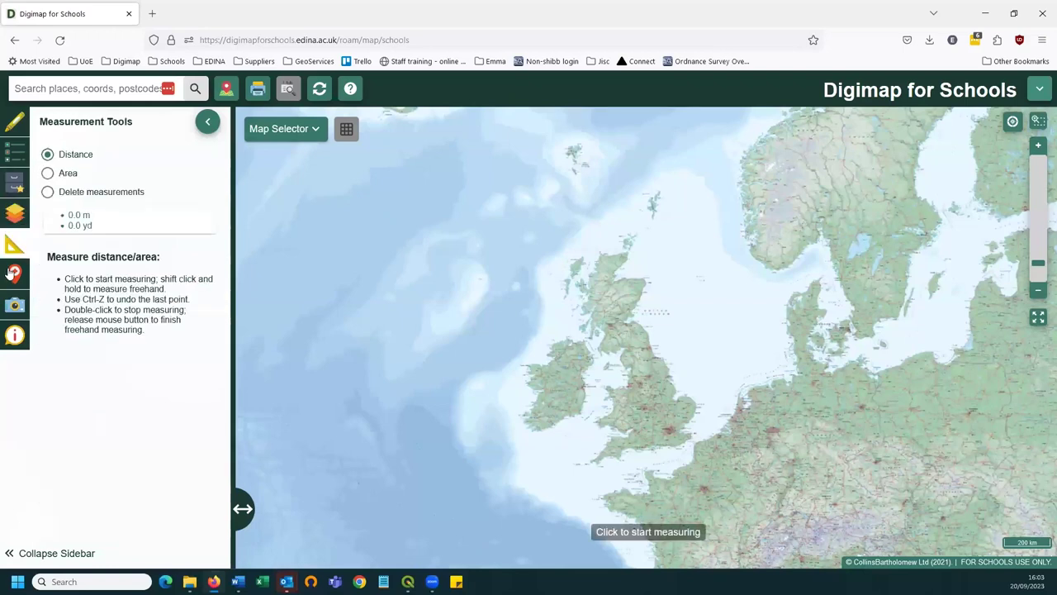
pyautogui.click(14, 273)
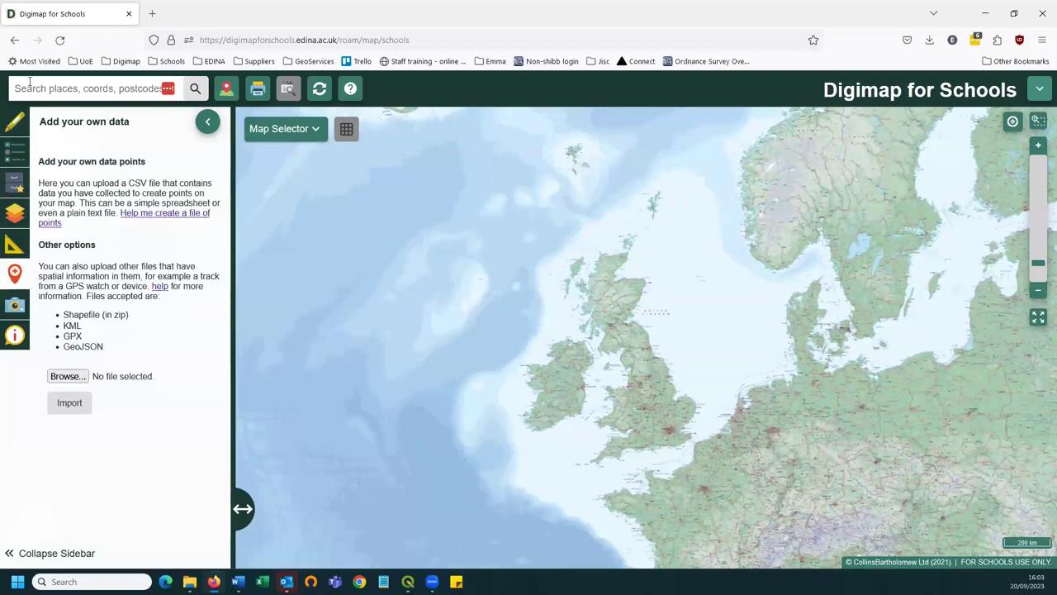
pyautogui.click(208, 122)
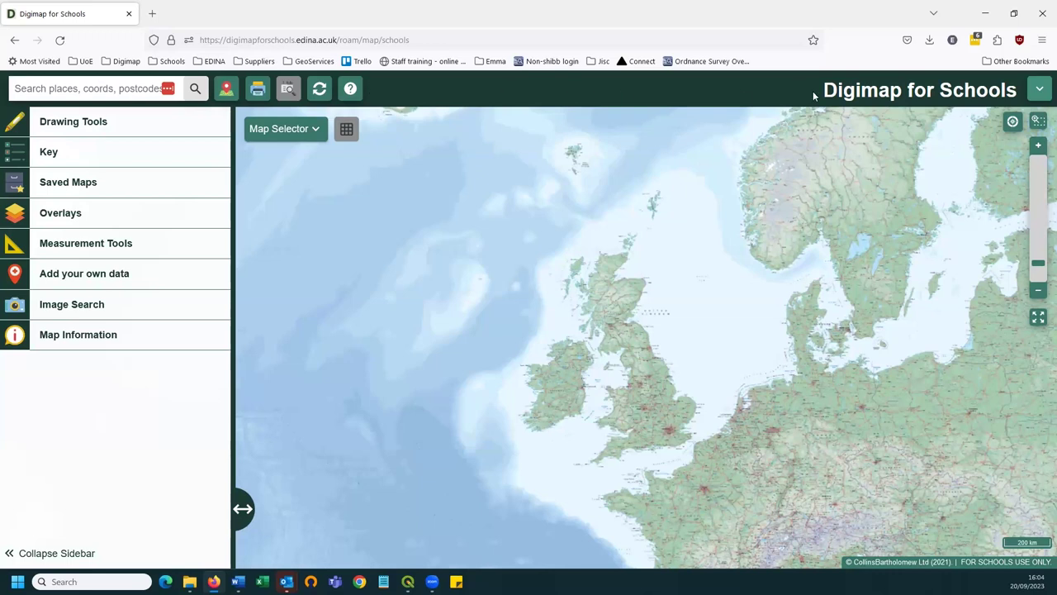
pyautogui.click(1040, 91)
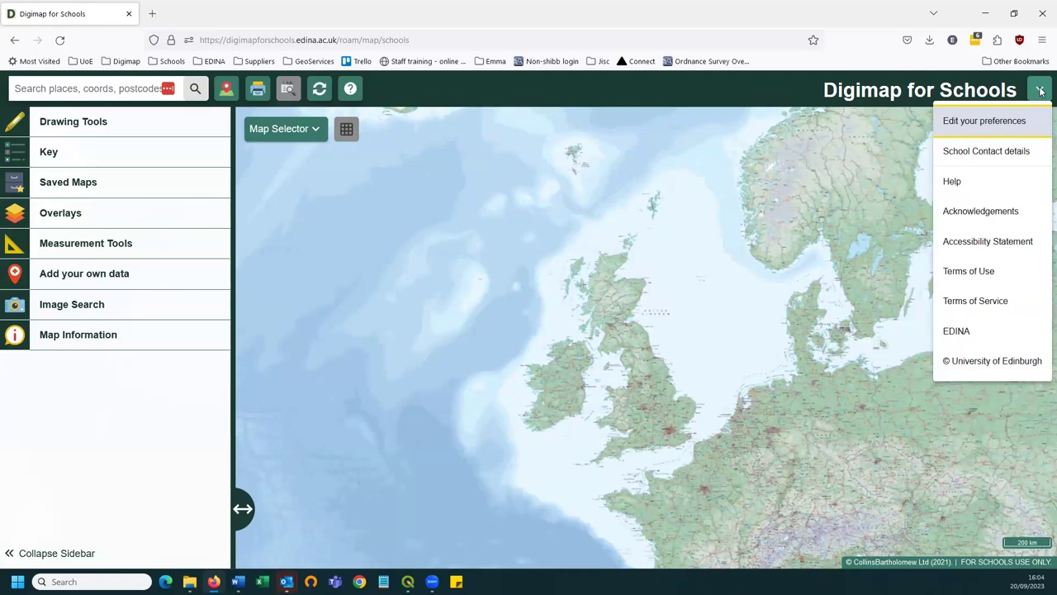
pyautogui.click(282, 196)
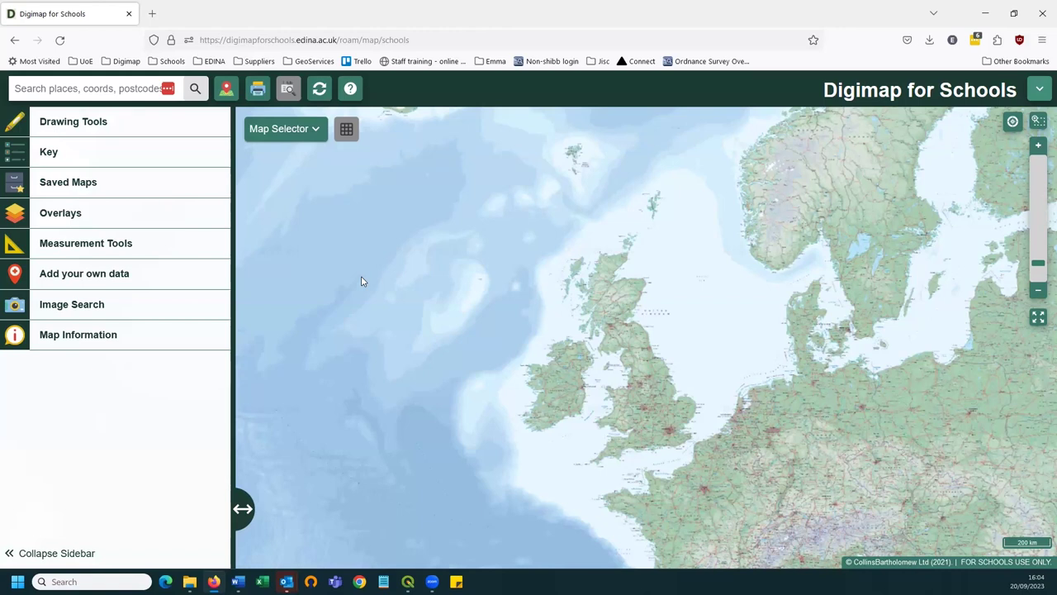
# Search for 'Edinburgh' using the suggested place name
pyautogui.click(99, 88)
pyautogui.write('Edinburgh')
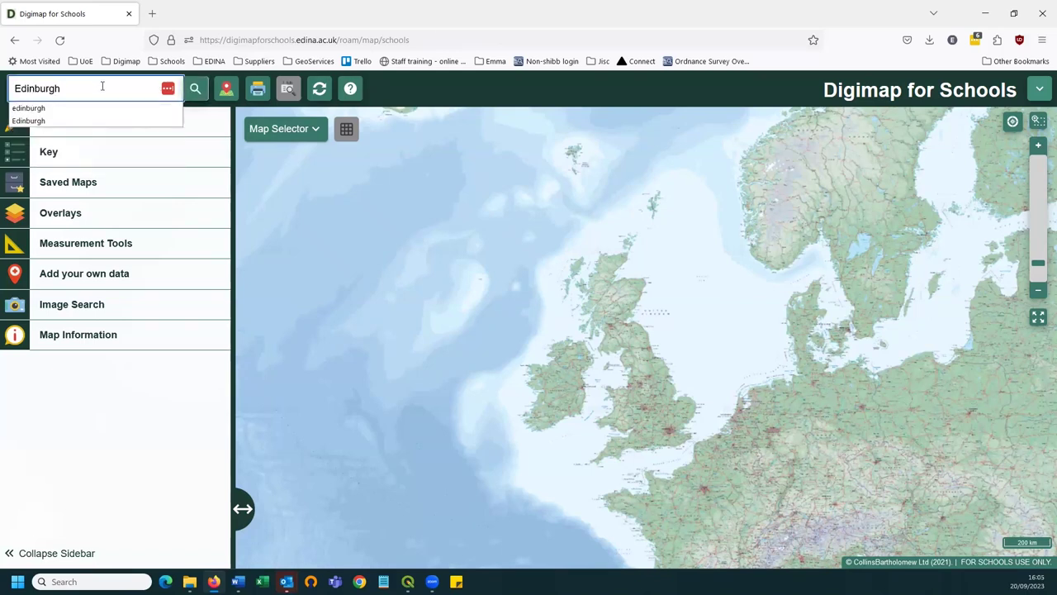
pyautogui.click(66, 121)
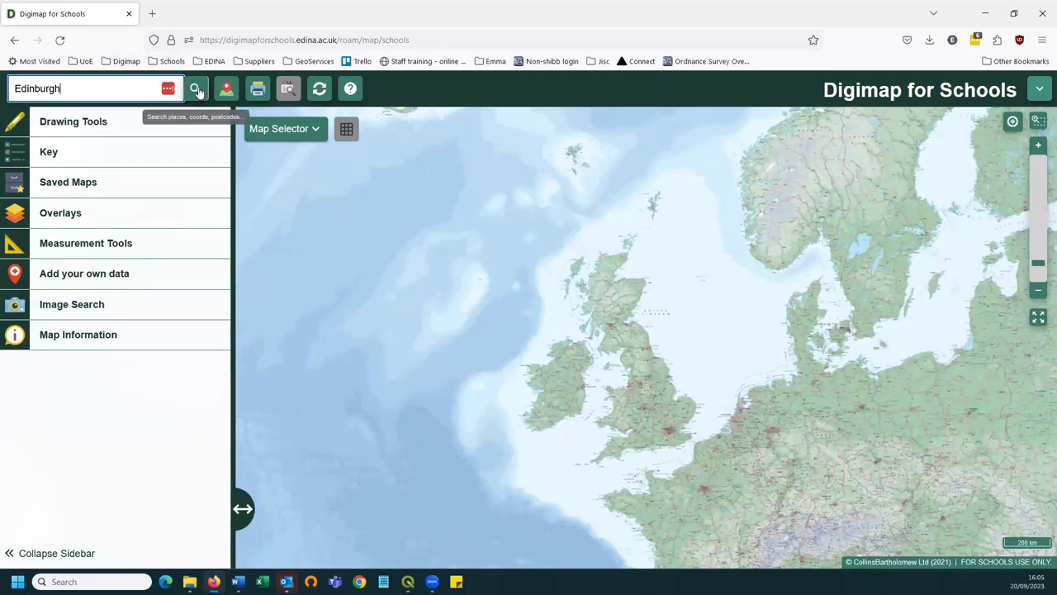
pyautogui.click(195, 90)
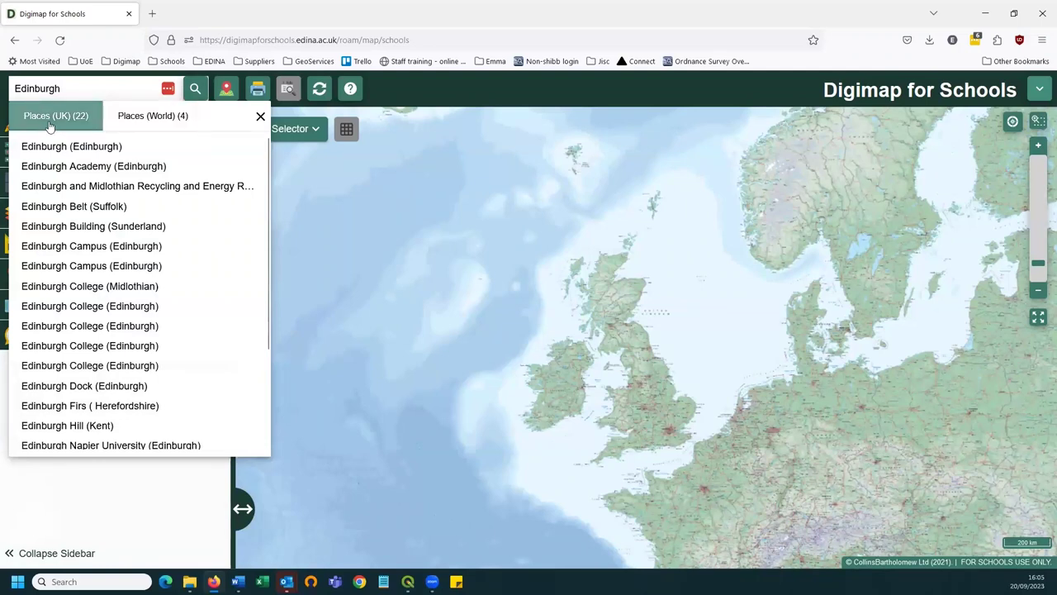
# Compare the UK and World Edinburgh results, then centre the map on City of Edinburgh, Scotland
pyautogui.click(136, 115)
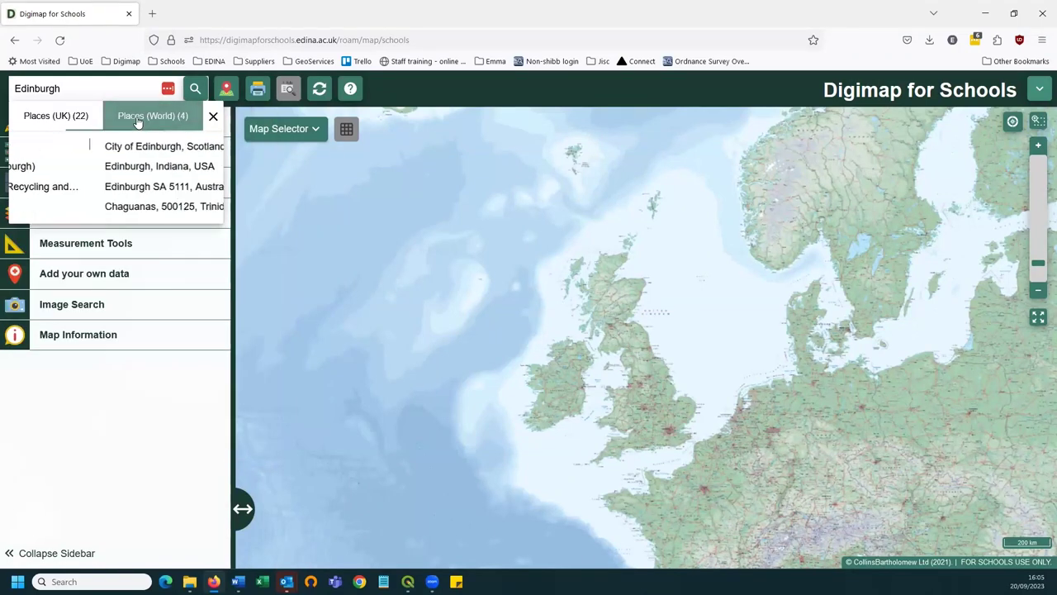
pyautogui.click(77, 122)
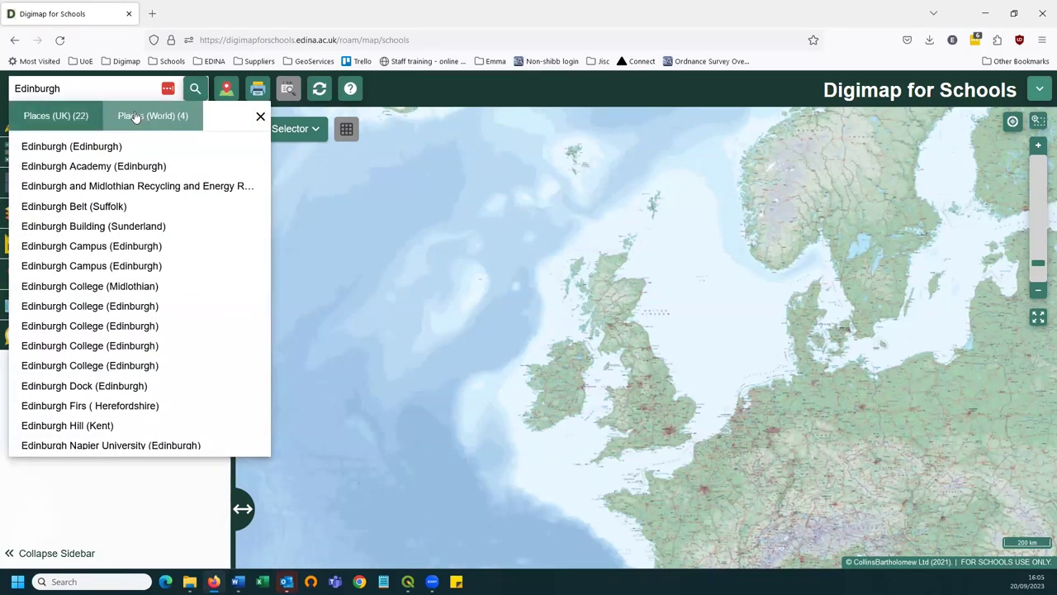
pyautogui.click(136, 117)
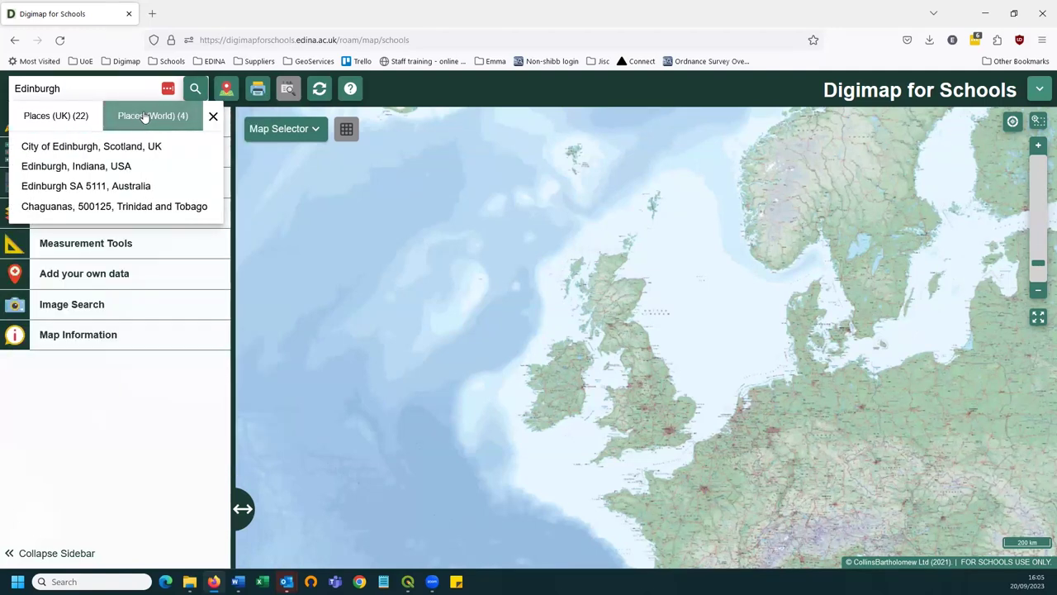
pyautogui.click(48, 115)
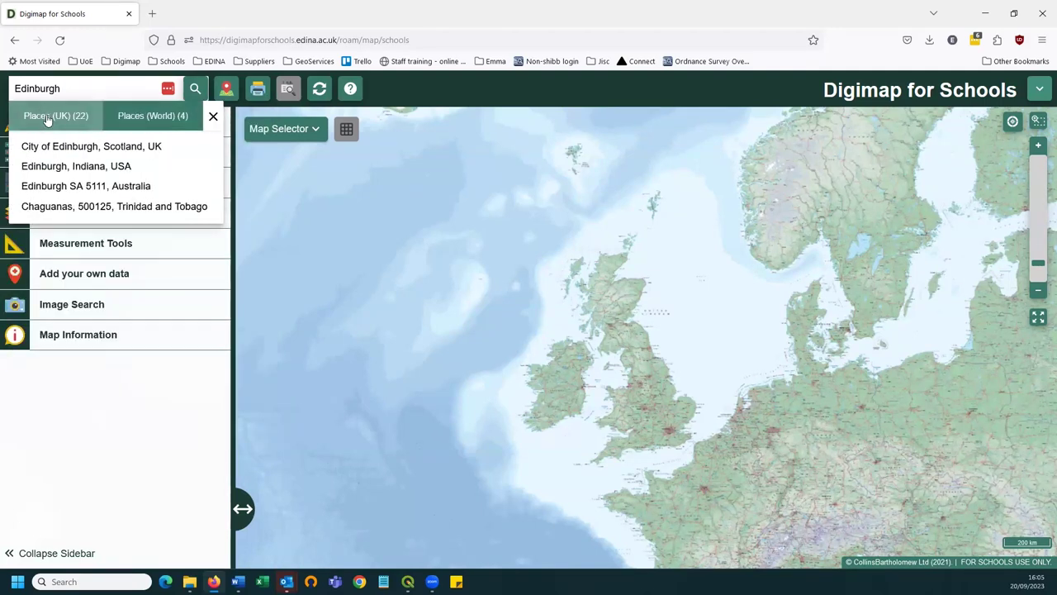
pyautogui.click(56, 146)
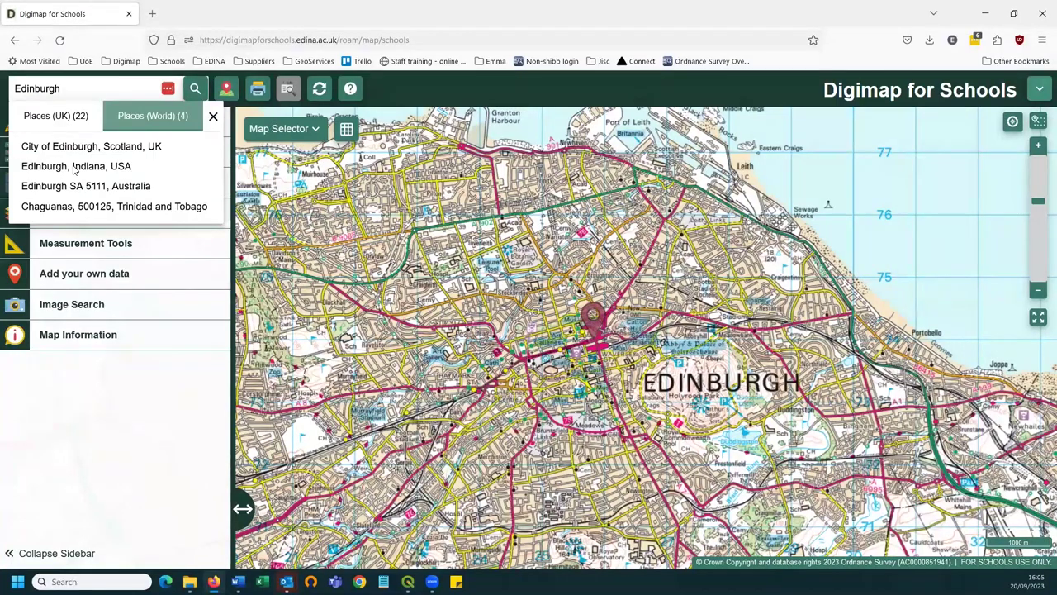
# View Edinburgh, Indiana, return to Edinburgh, UK, and close the results panel
pyautogui.click(73, 166)
pyautogui.click(55, 116)
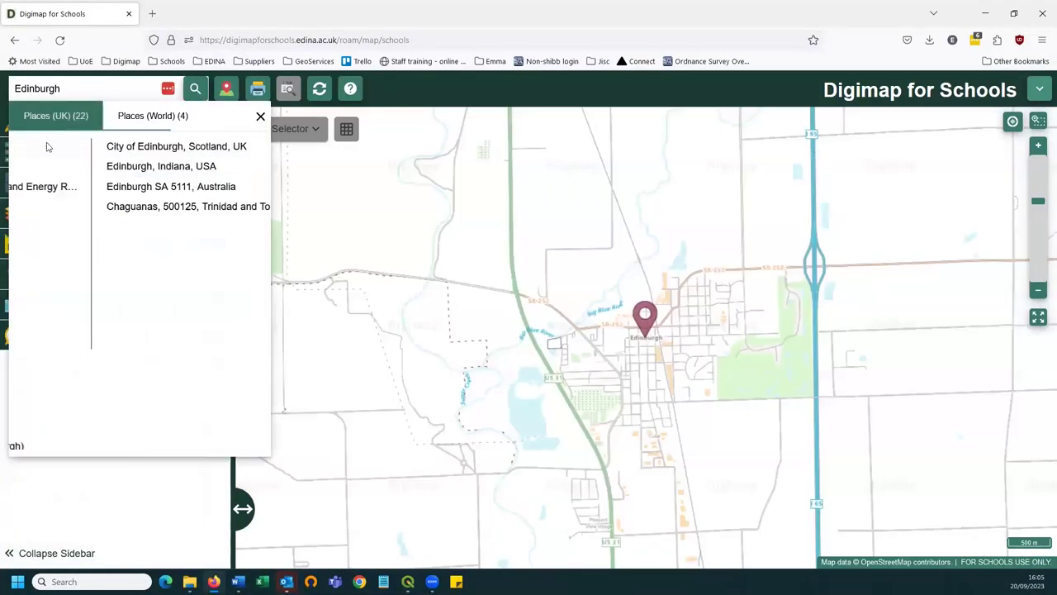
pyautogui.click(76, 146)
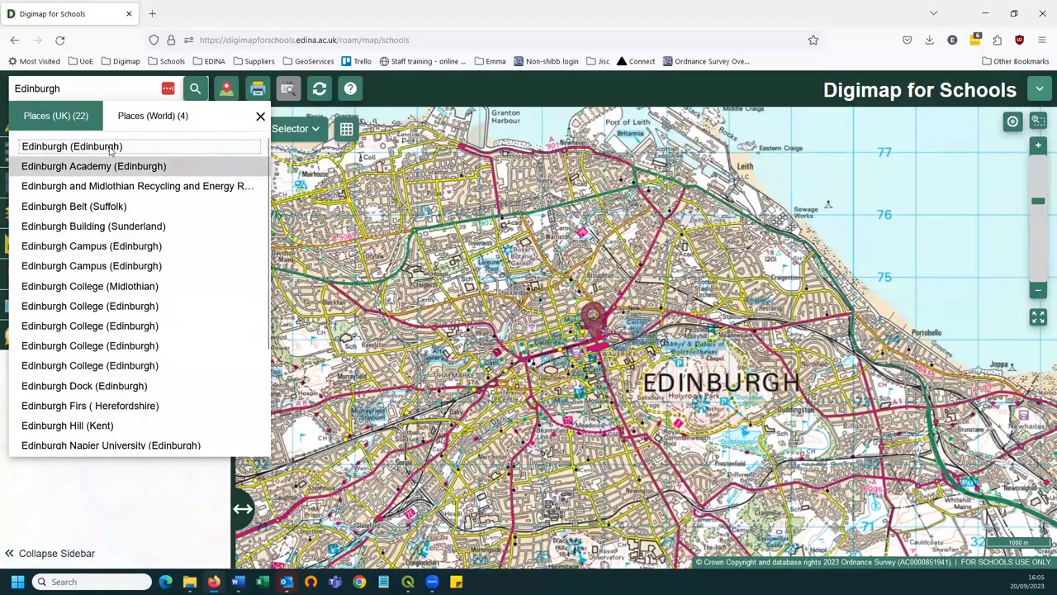
pyautogui.click(260, 121)
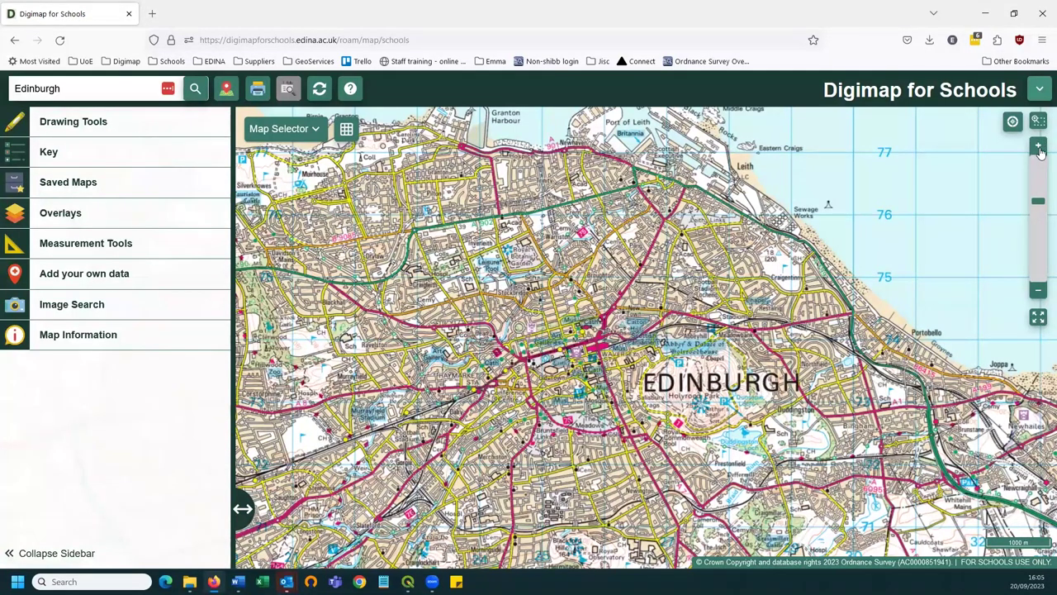
pyautogui.click(1039, 203)
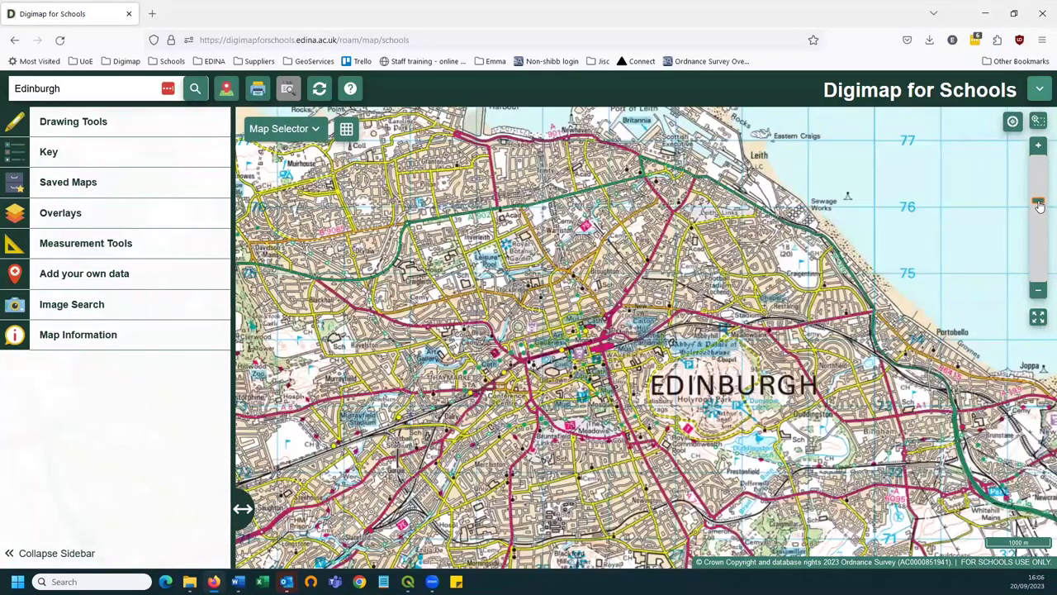
pyautogui.click(1039, 205)
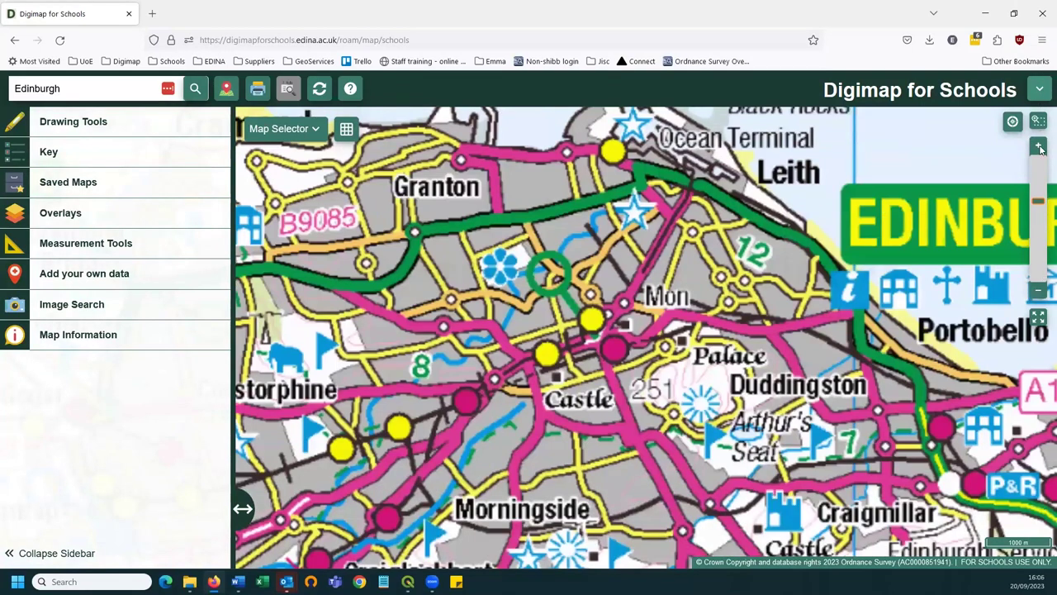
pyautogui.click(1037, 147)
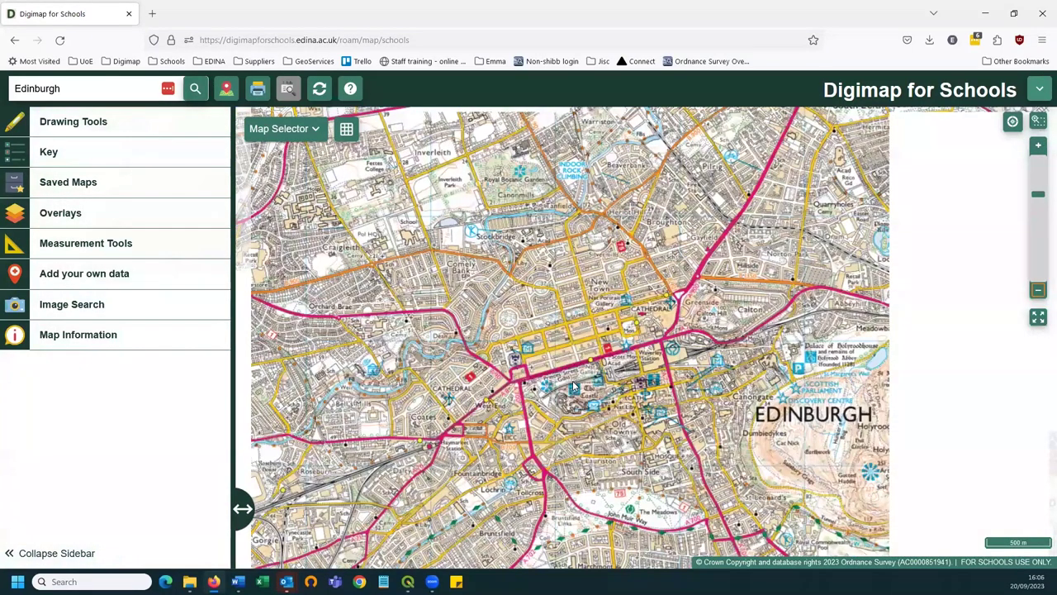
pyautogui.scroll(-1, 574, 387)
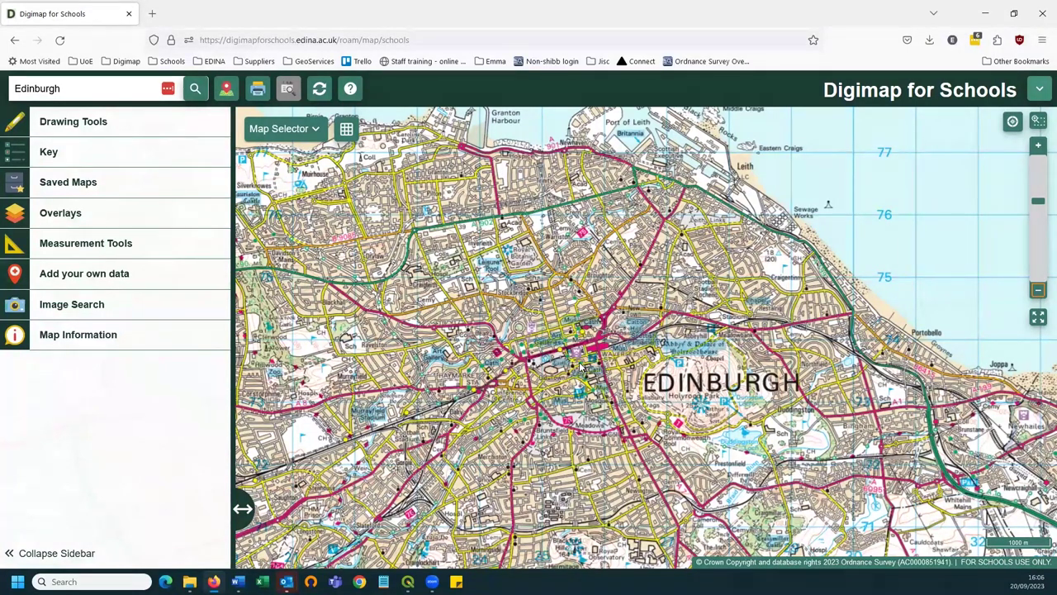
# Zoom into St Giles' Cathedral until individual building plans are visible
pyautogui.scroll(1, 581, 367)
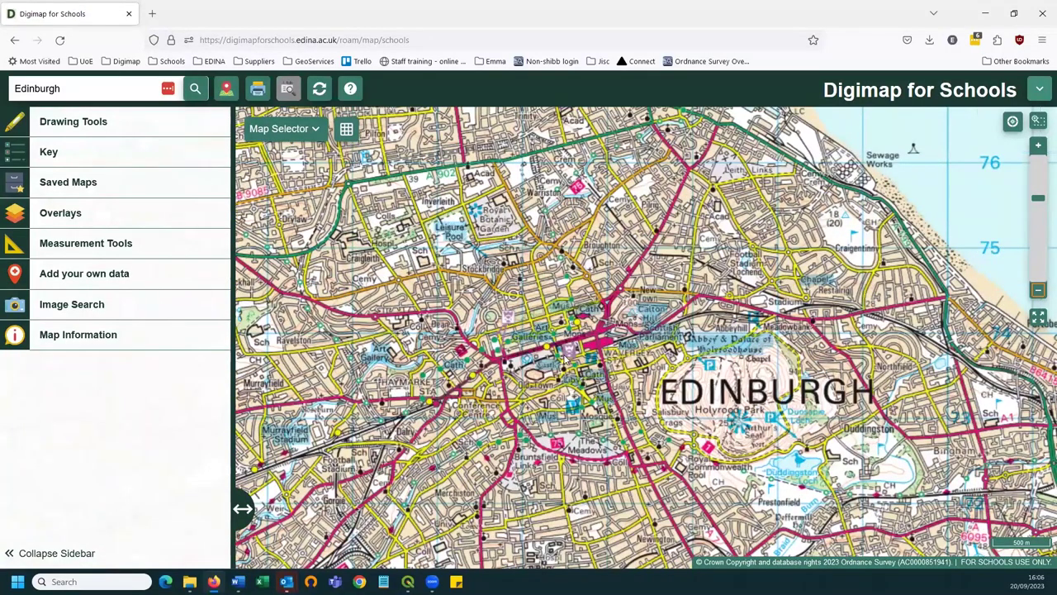
pyautogui.scroll(1, 617, 360)
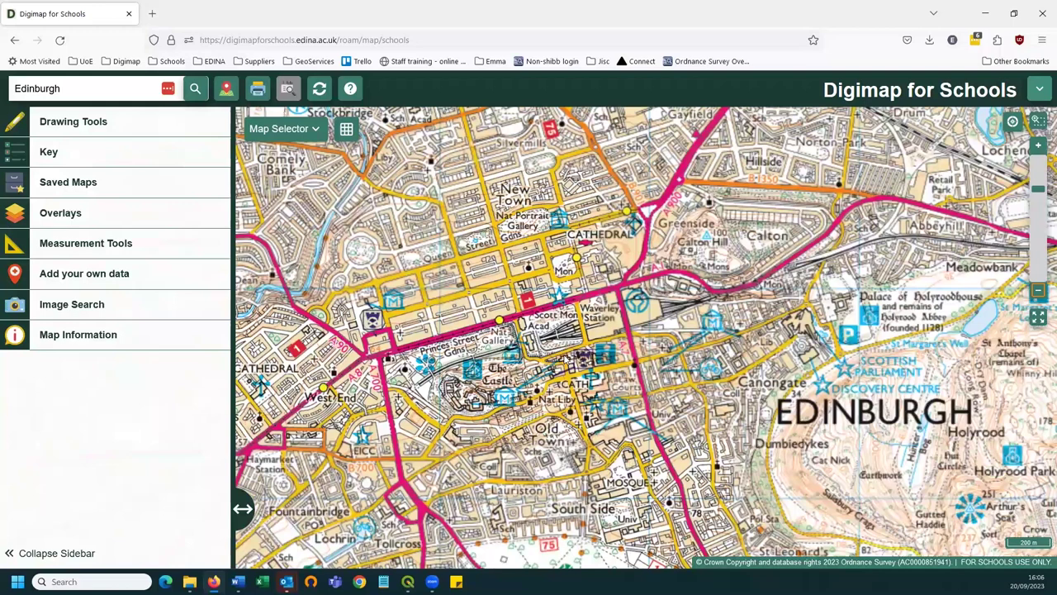
pyautogui.scroll(1, 581, 376)
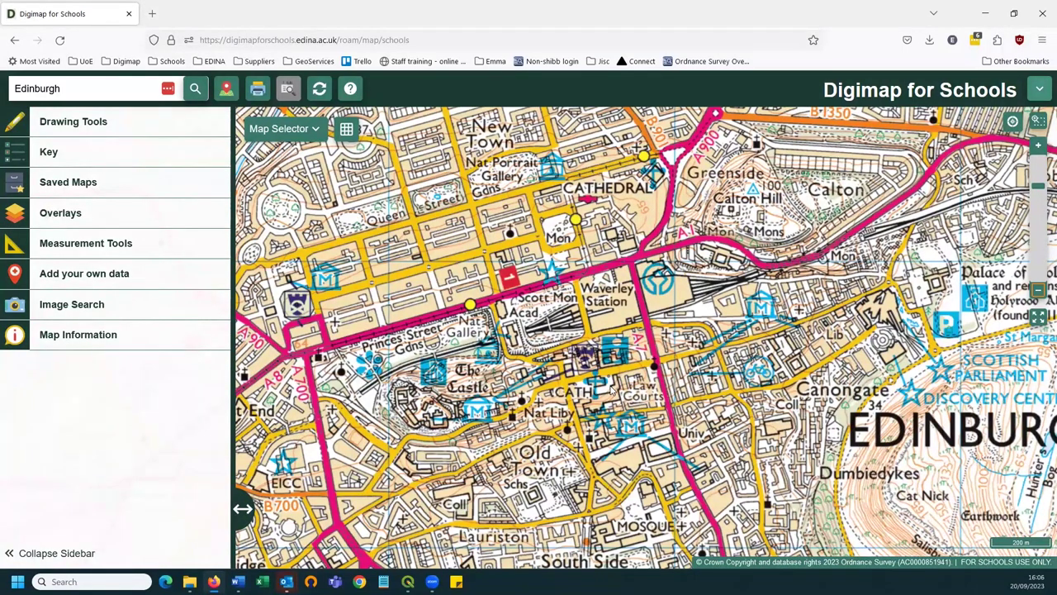
pyautogui.scroll(1, 601, 363)
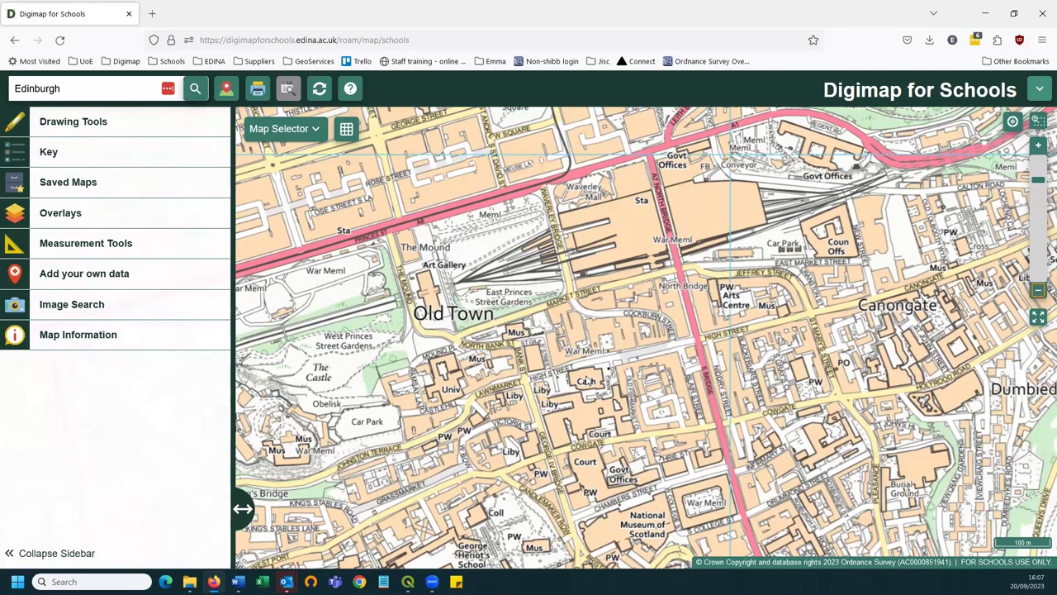
pyautogui.scroll(1, 587, 379)
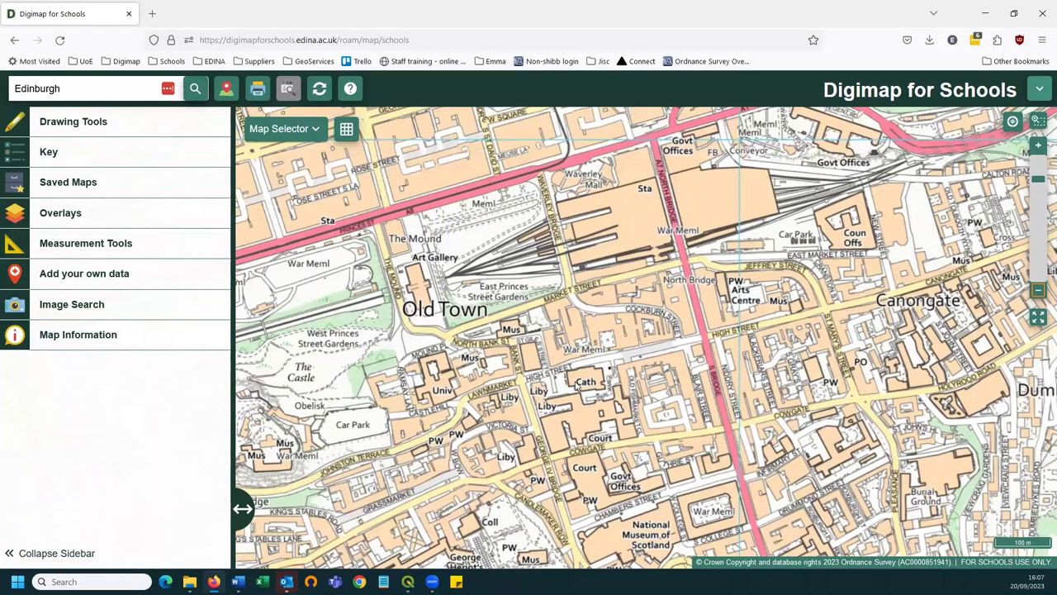
pyautogui.scroll(1, 577, 385)
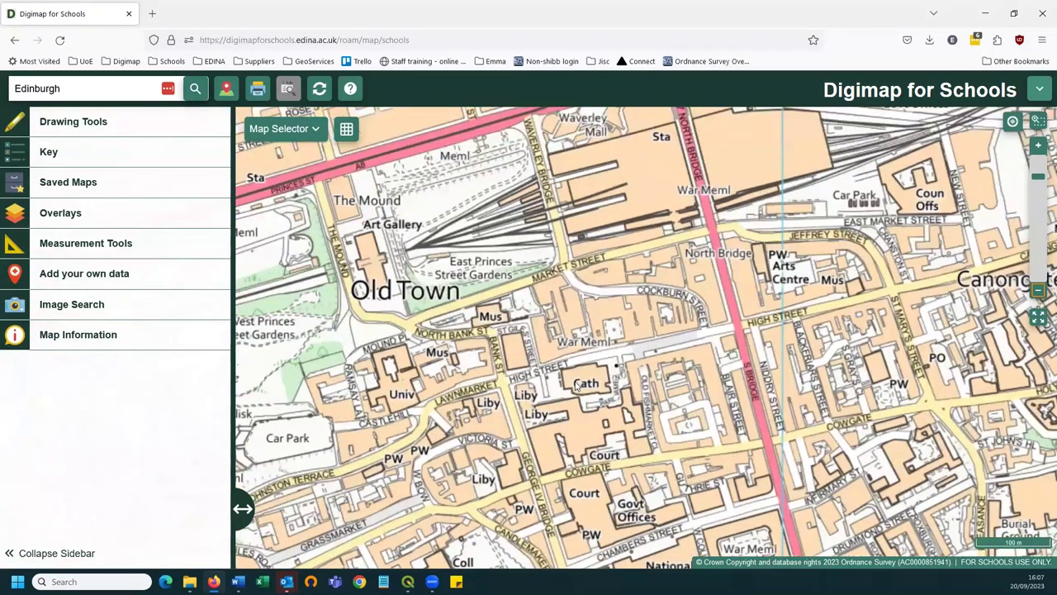
pyautogui.scroll(1, 577, 385)
pyautogui.scroll(1, 577, 386)
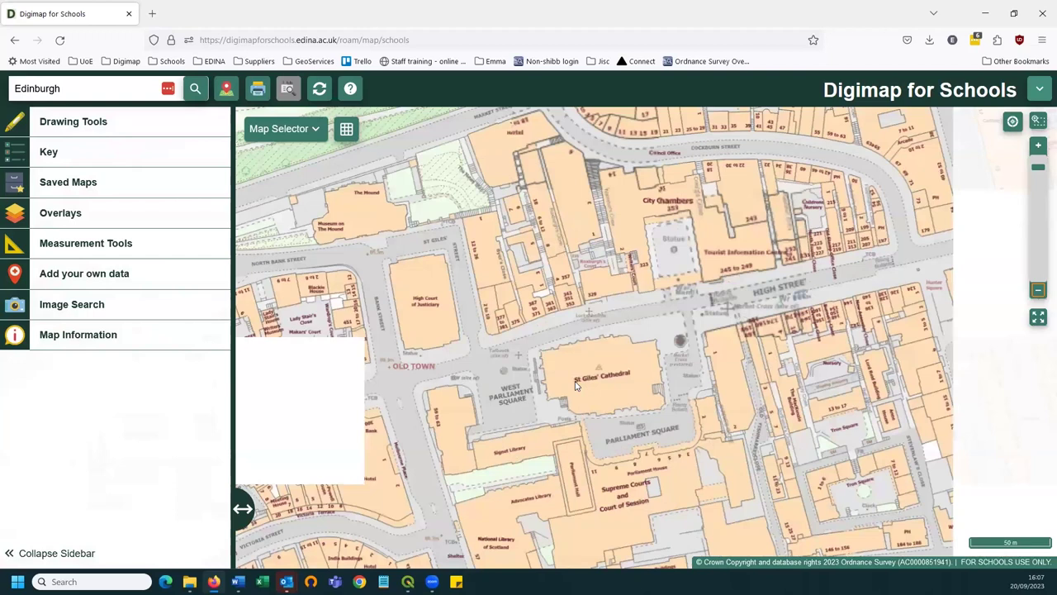
pyautogui.scroll(1, 577, 386)
pyautogui.scroll(1, 576, 386)
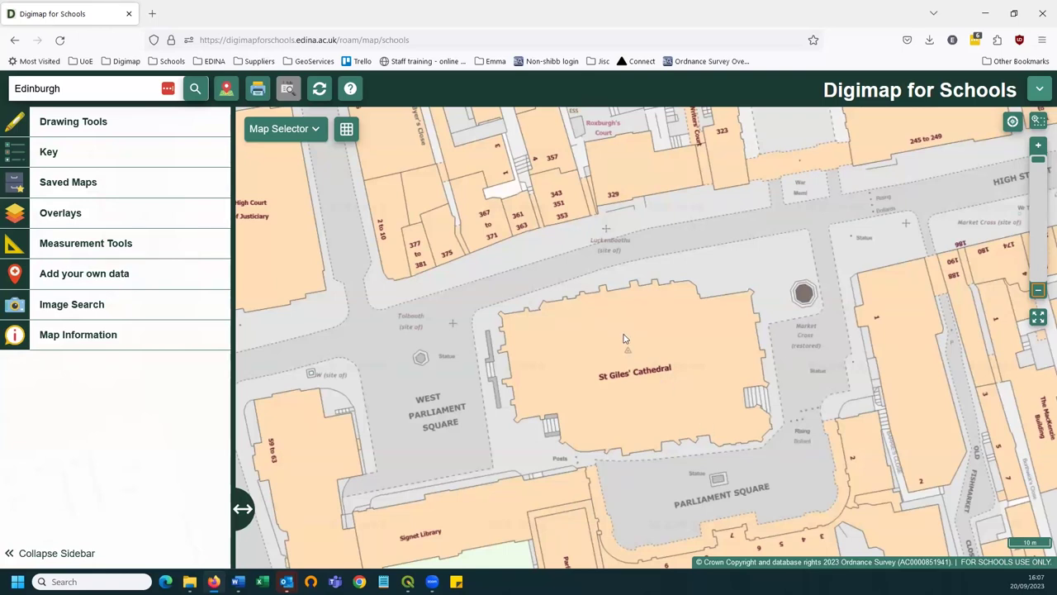
# Zoom back out to the Old Town street map at the 50 m scale
pyautogui.scroll(-1, 624, 339)
pyautogui.scroll(-1, 625, 339)
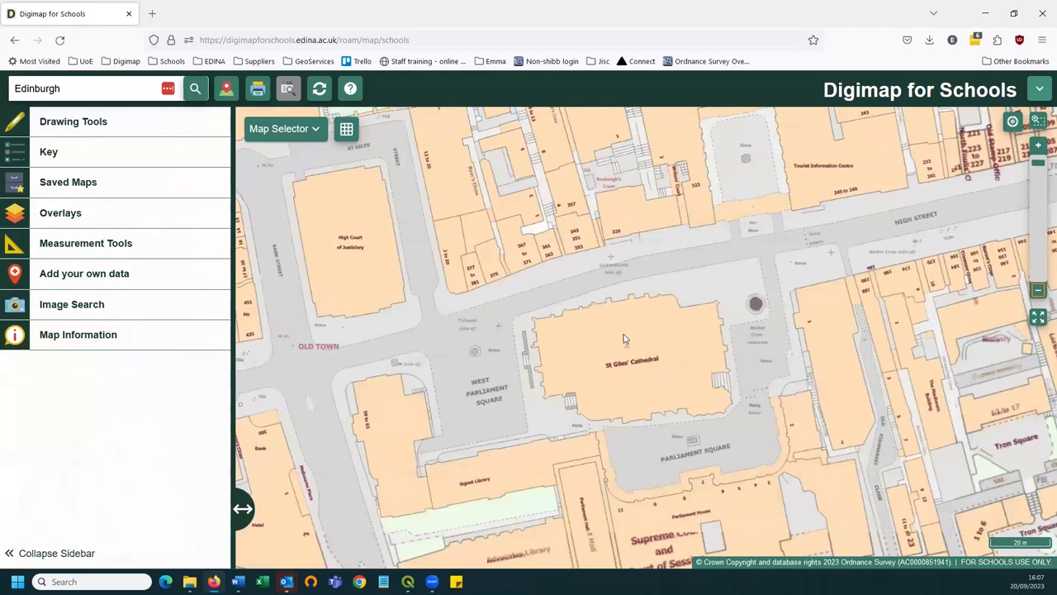
pyautogui.scroll(-1, 625, 339)
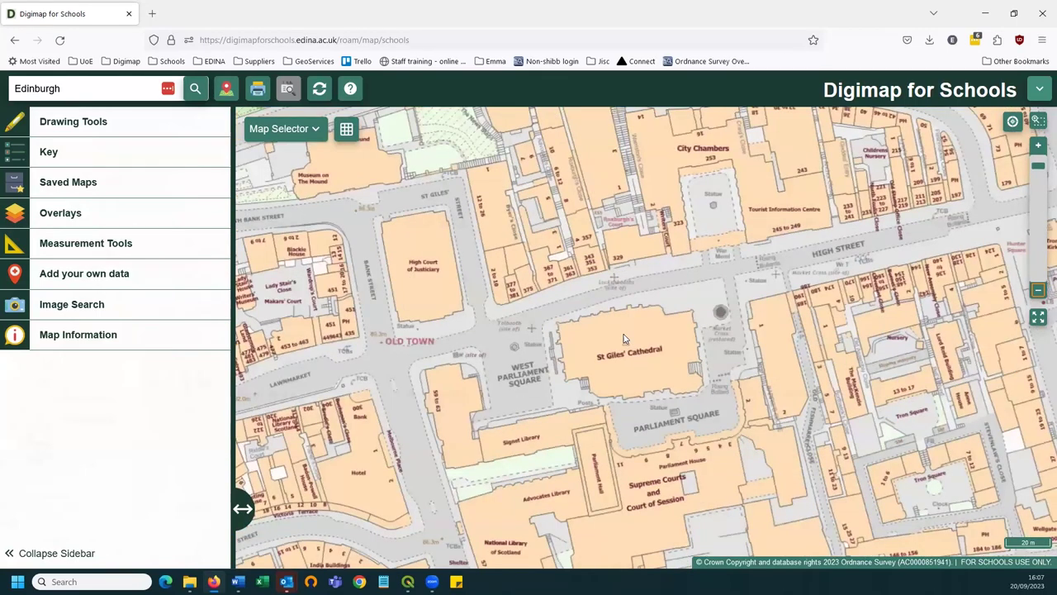
pyautogui.scroll(-1, 625, 339)
pyautogui.scroll(-1, 624, 339)
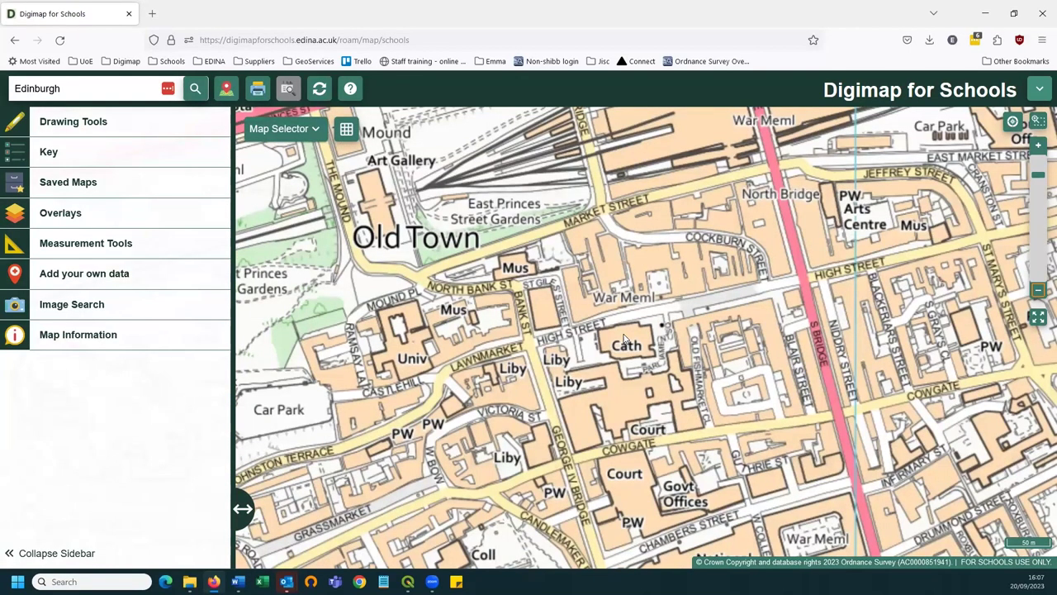
# Zoom out from the cathedral to the 50 km regional view of Scotland, Northern Ireland and northern England
pyautogui.scroll(-1, 626, 339)
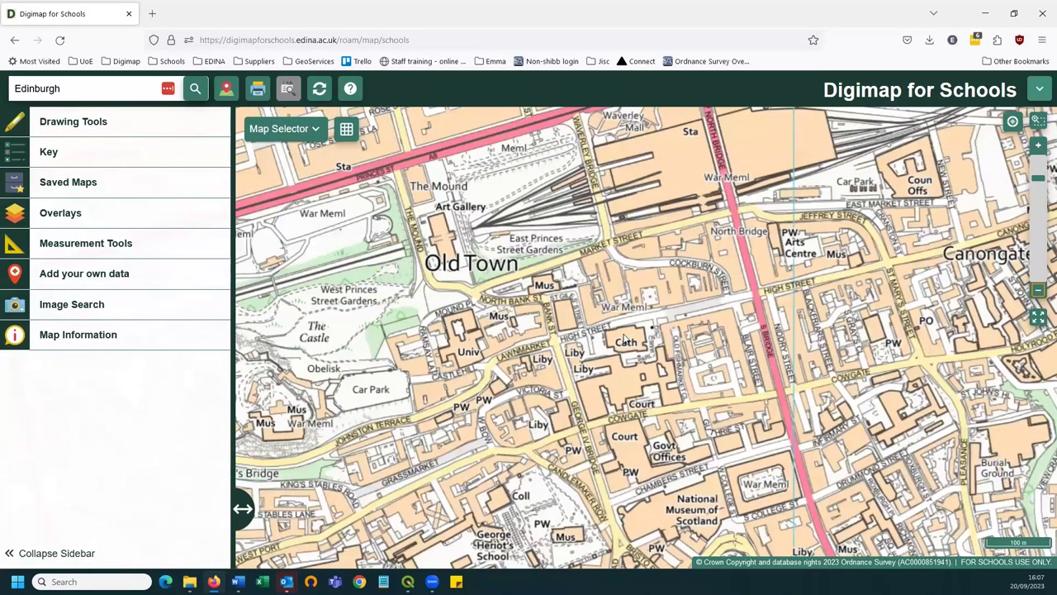
pyautogui.scroll(-1, 625, 338)
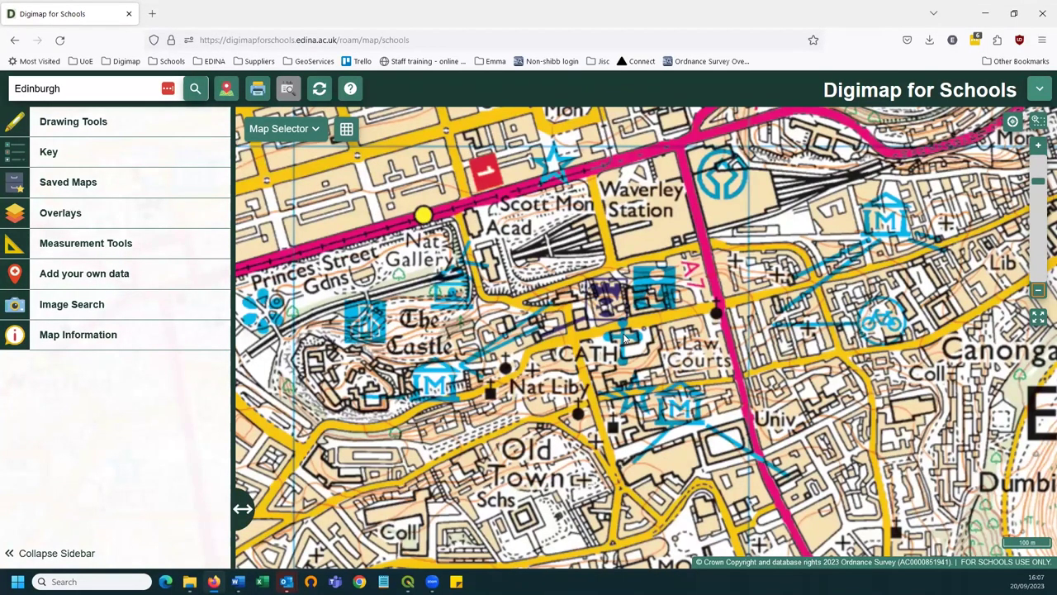
pyautogui.scroll(-1, 625, 339)
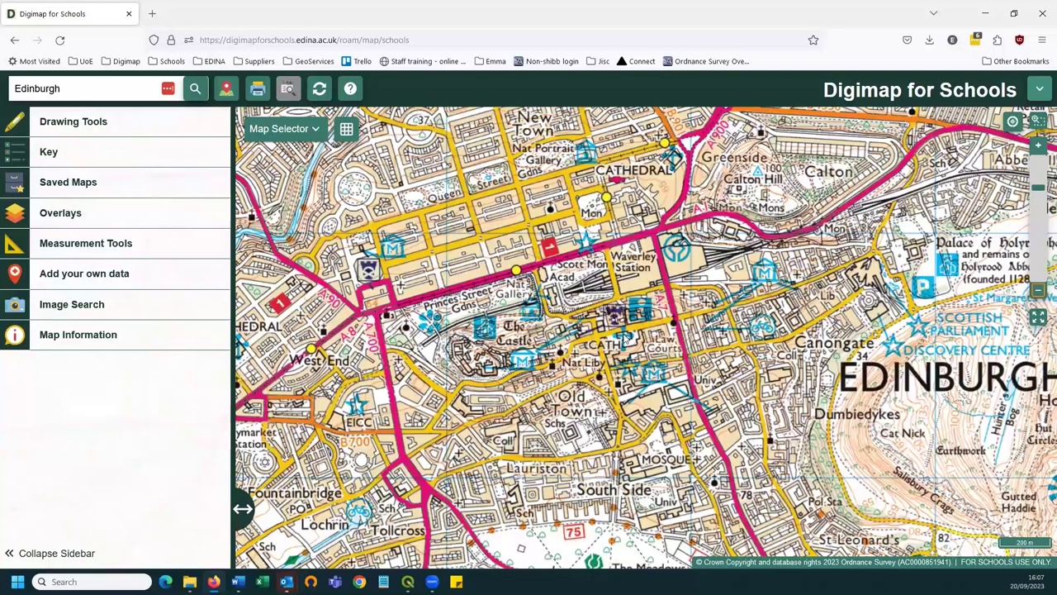
pyautogui.scroll(-1, 625, 337)
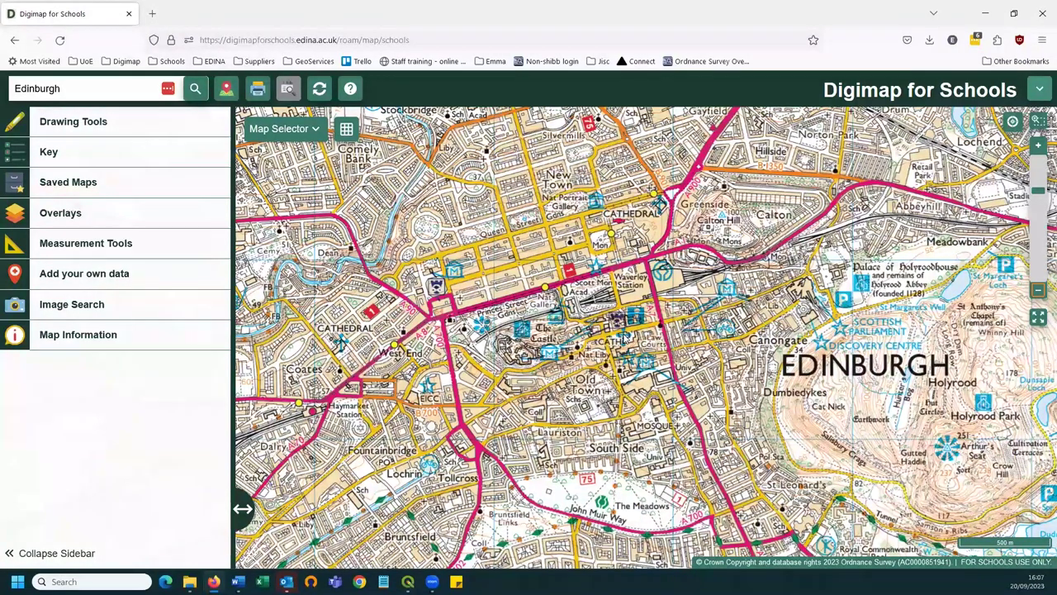
pyautogui.scroll(-1, 624, 336)
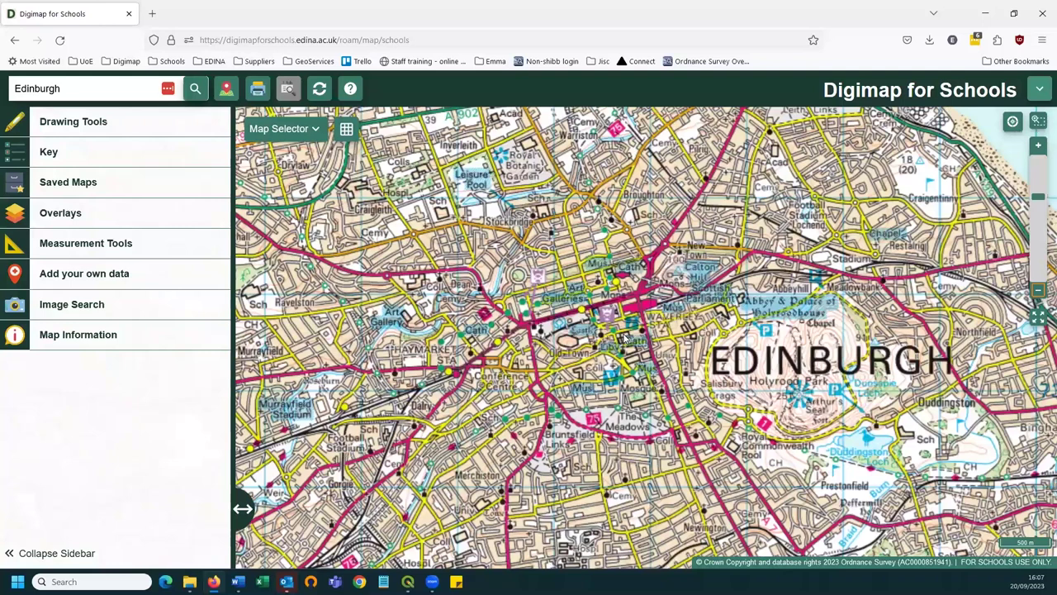
pyautogui.scroll(-1, 623, 337)
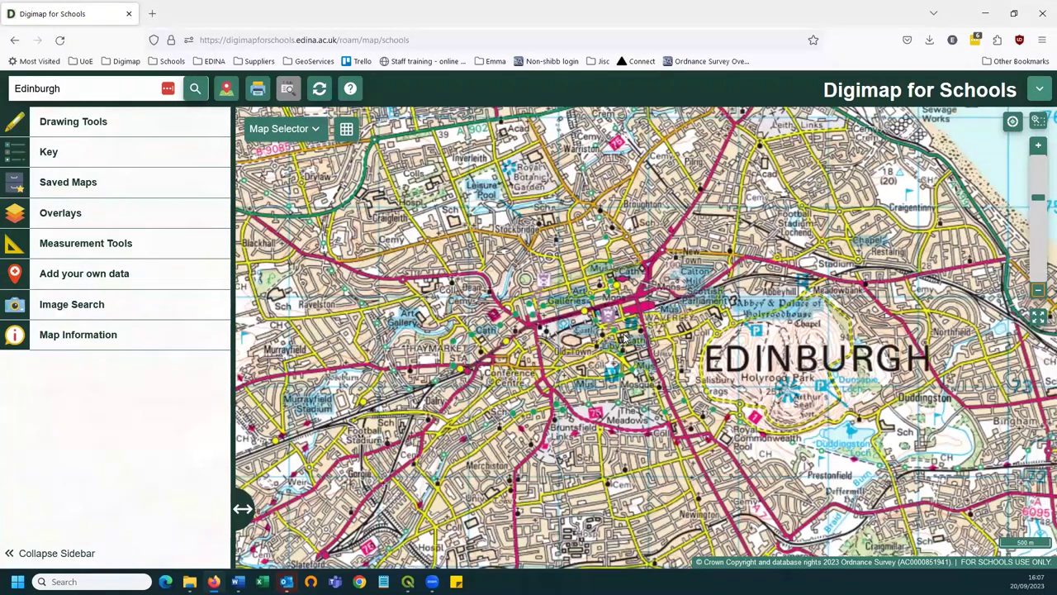
pyautogui.scroll(-1, 626, 339)
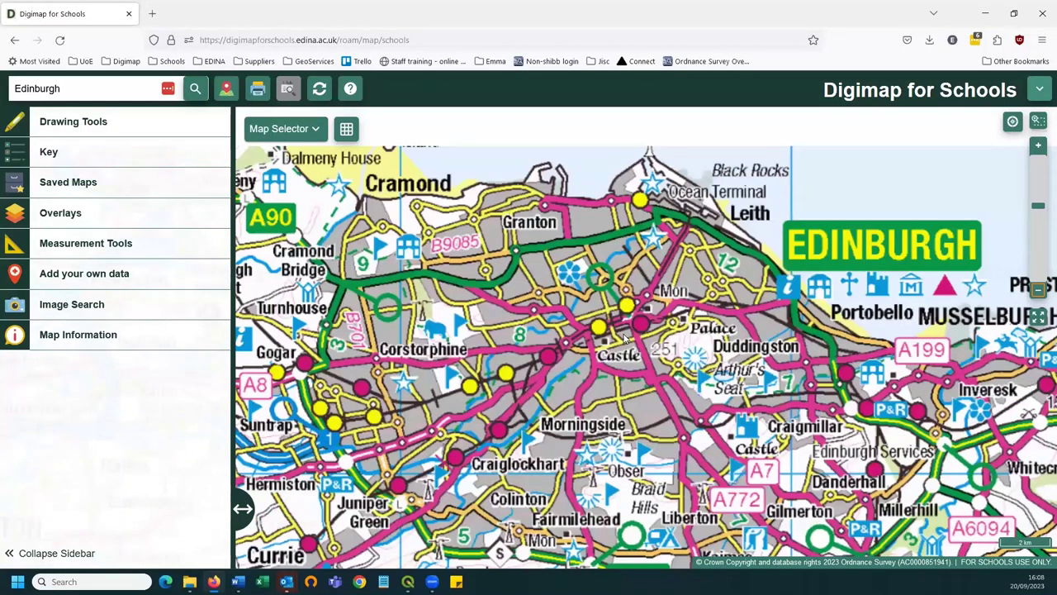
pyautogui.scroll(-1, 626, 339)
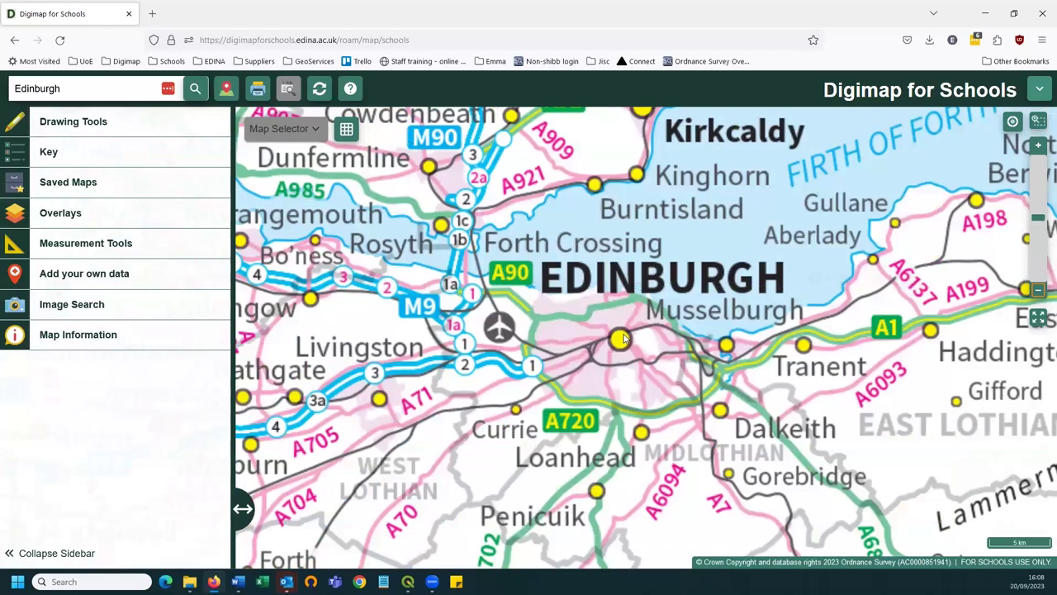
pyautogui.scroll(-1, 623, 339)
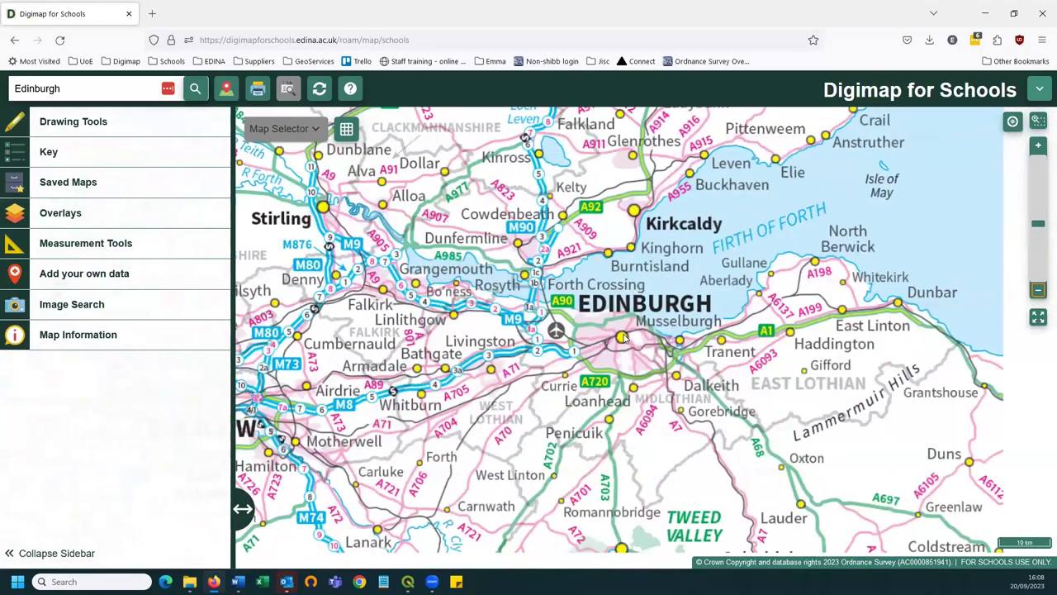
pyautogui.scroll(-1, 624, 339)
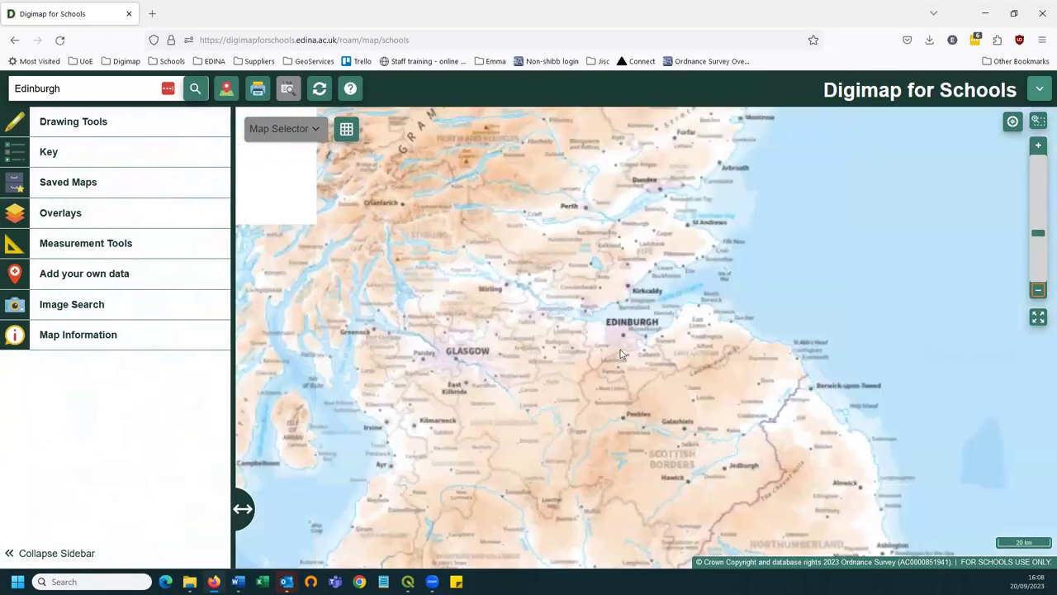
pyautogui.scroll(-1, 621, 354)
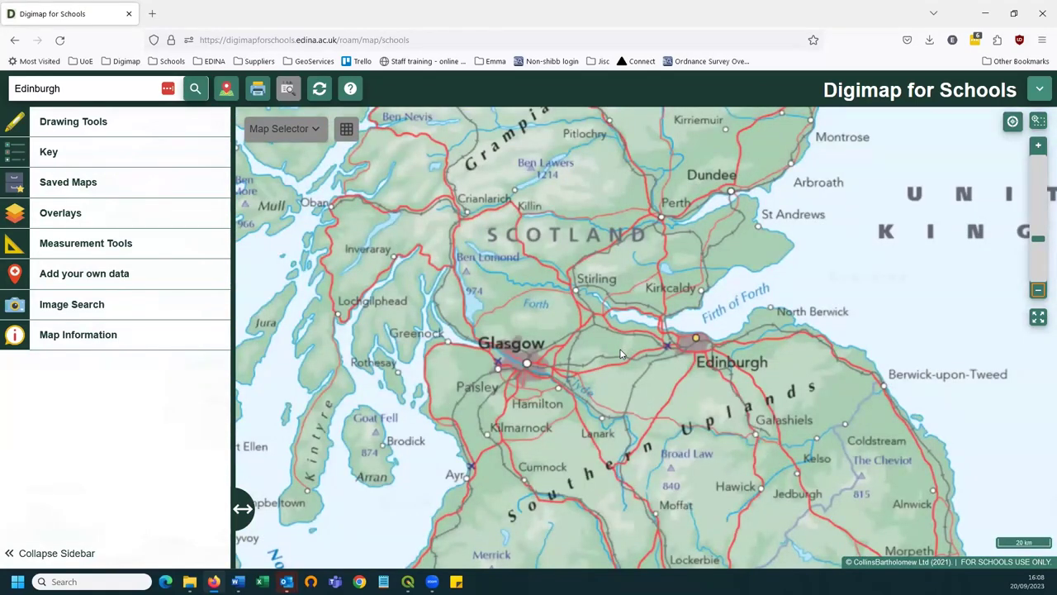
pyautogui.scroll(-1, 622, 353)
pyautogui.scroll(-1, 621, 354)
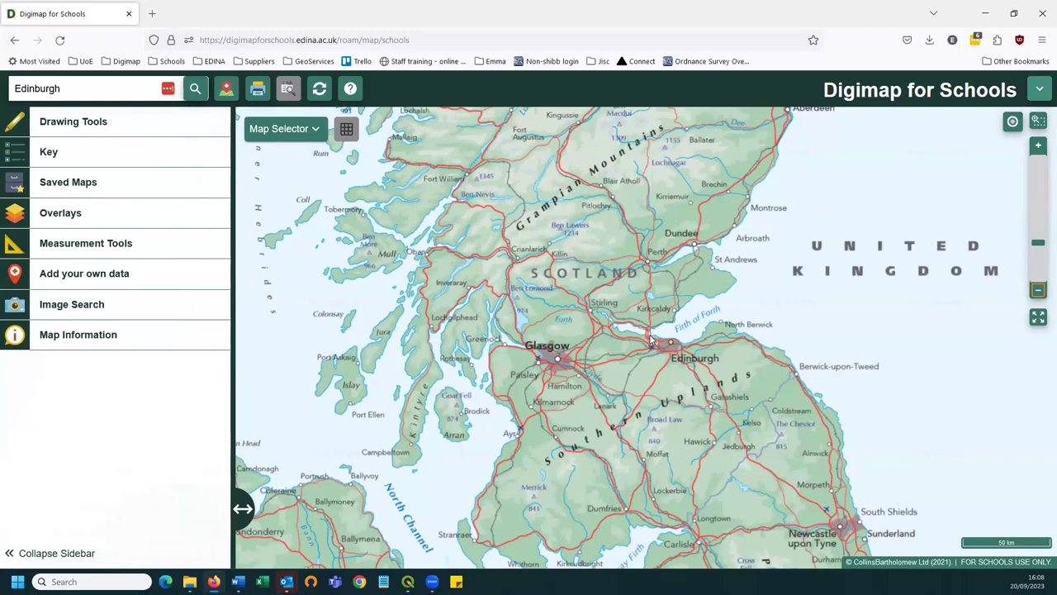
pyautogui.scroll(-1, 650, 339)
pyautogui.scroll(-1, 651, 338)
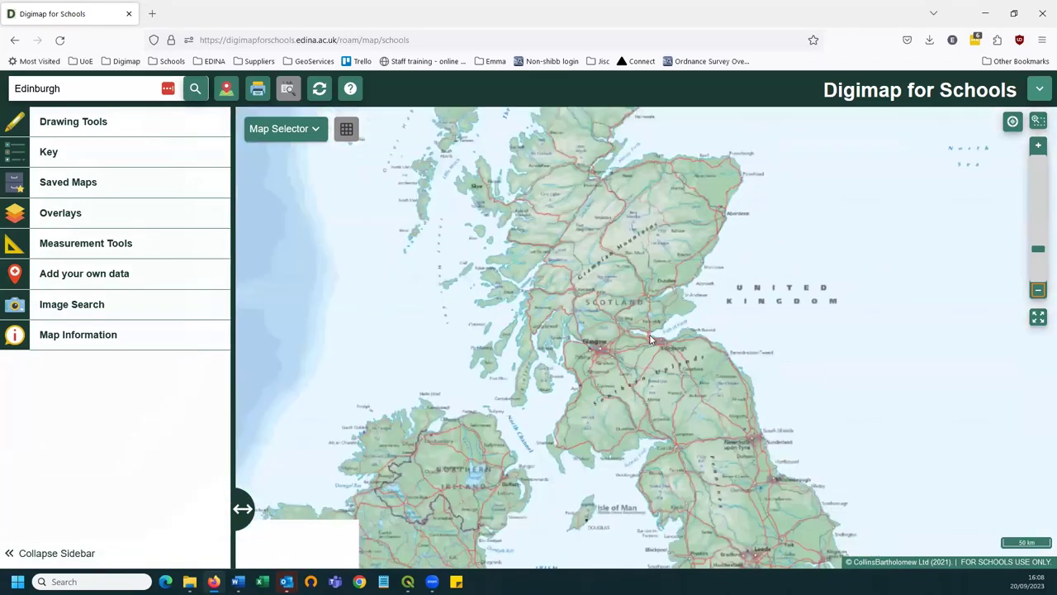
# Zoom out to the 100 km scale and pan east to Germany, Czechia, Poland and Hungary
pyautogui.scroll(-1, 650, 339)
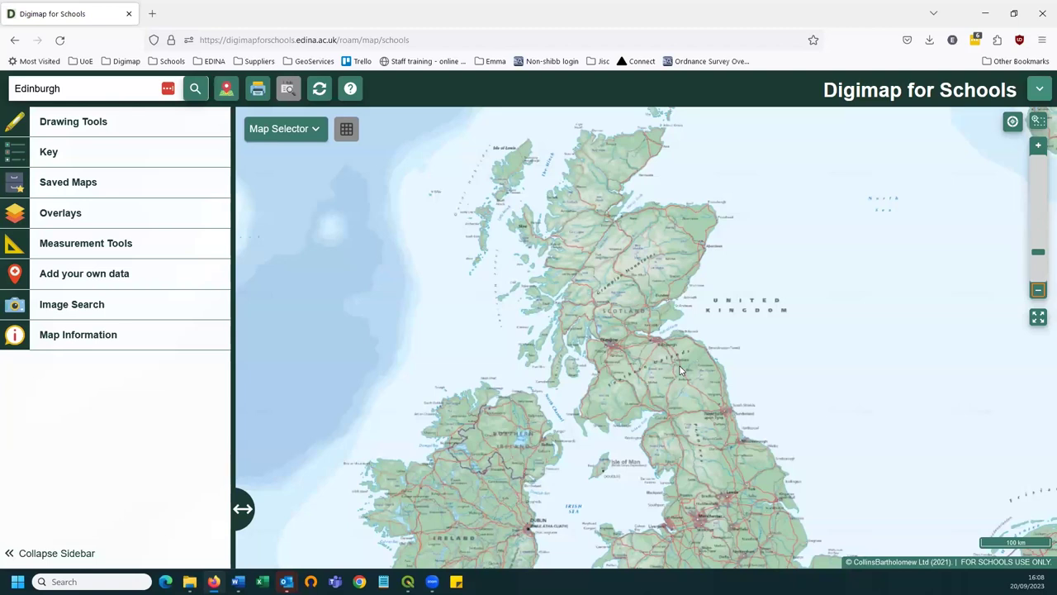
pyautogui.moveTo(713, 449); pyautogui.dragTo(630, 396)
pyautogui.moveTo(810, 504); pyautogui.dragTo(582, 417)
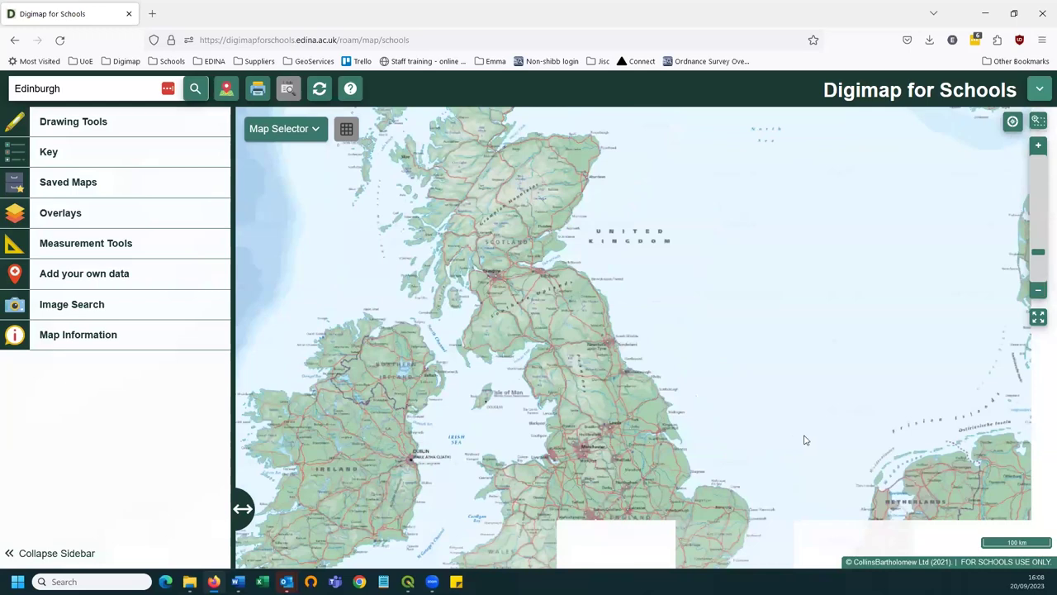
pyautogui.moveTo(805, 439); pyautogui.dragTo(554, 413)
pyautogui.moveTo(983, 521); pyautogui.dragTo(748, 441)
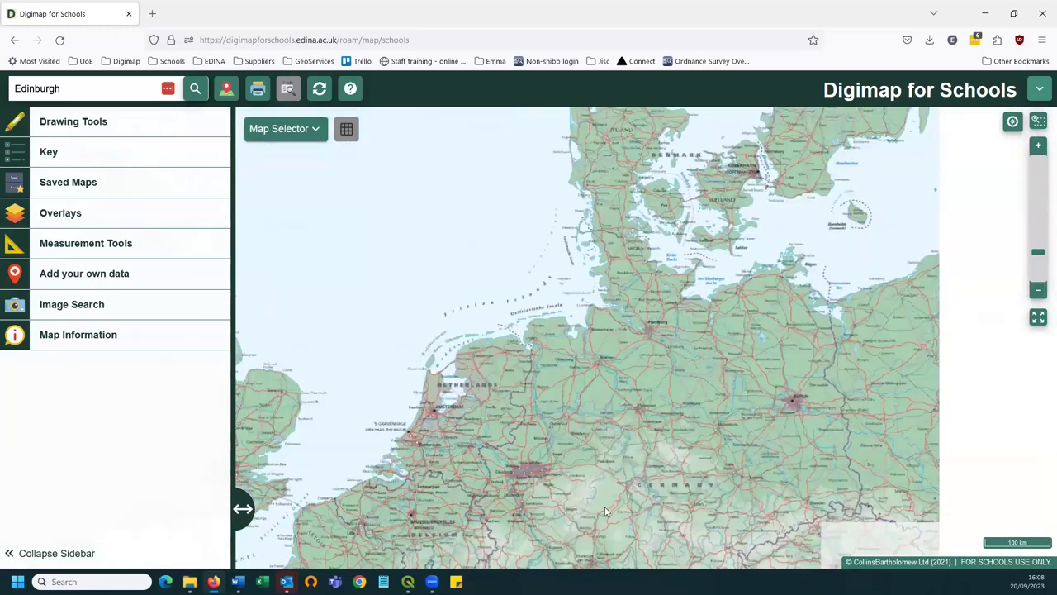
pyautogui.moveTo(658, 397); pyautogui.dragTo(389, 413)
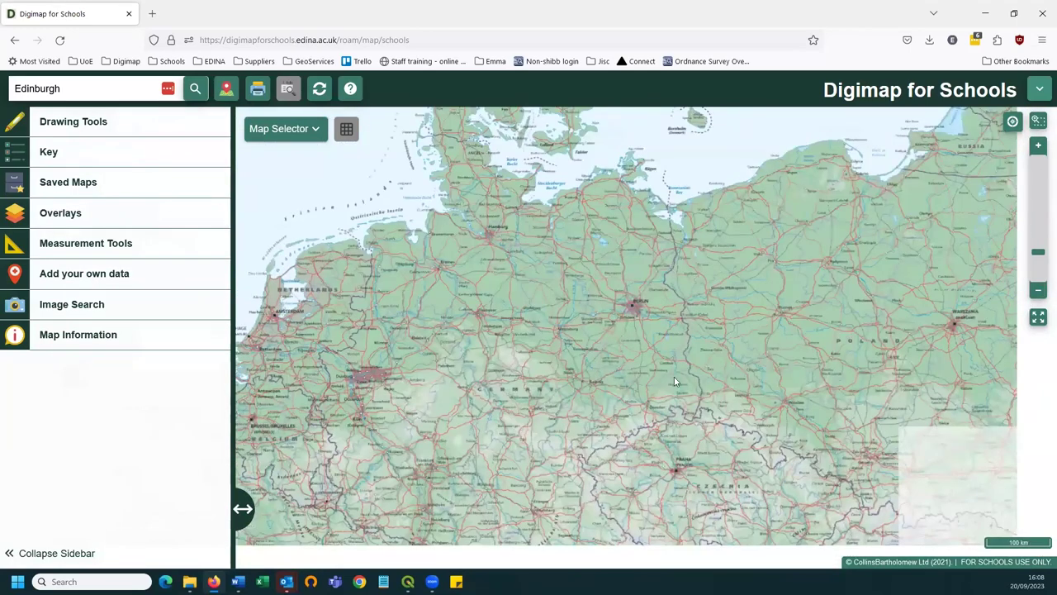
pyautogui.moveTo(513, 516); pyautogui.dragTo(564, 386)
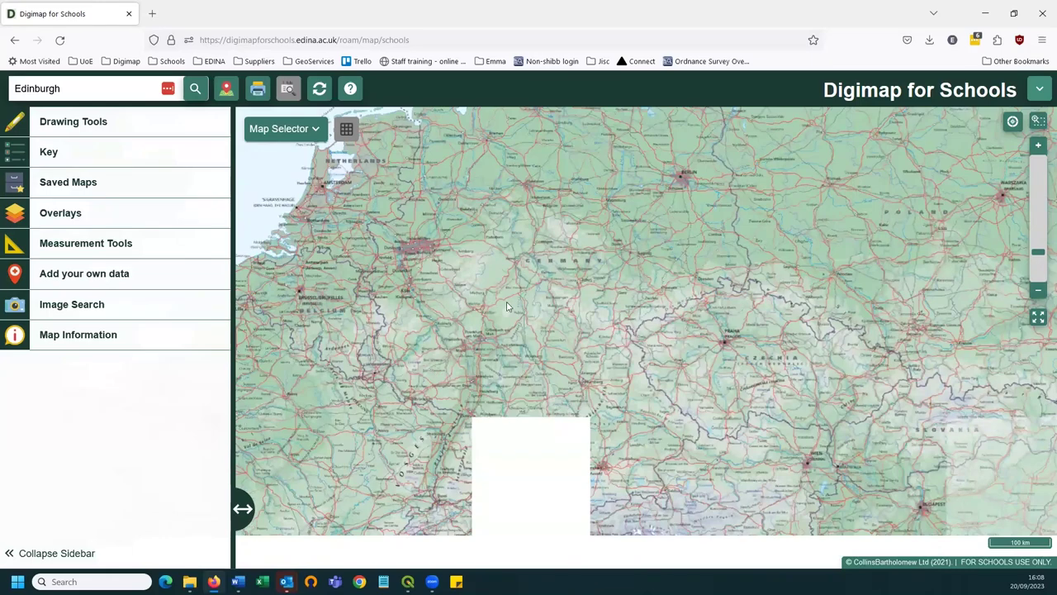
pyautogui.moveTo(505, 301); pyautogui.dragTo(263, 249)
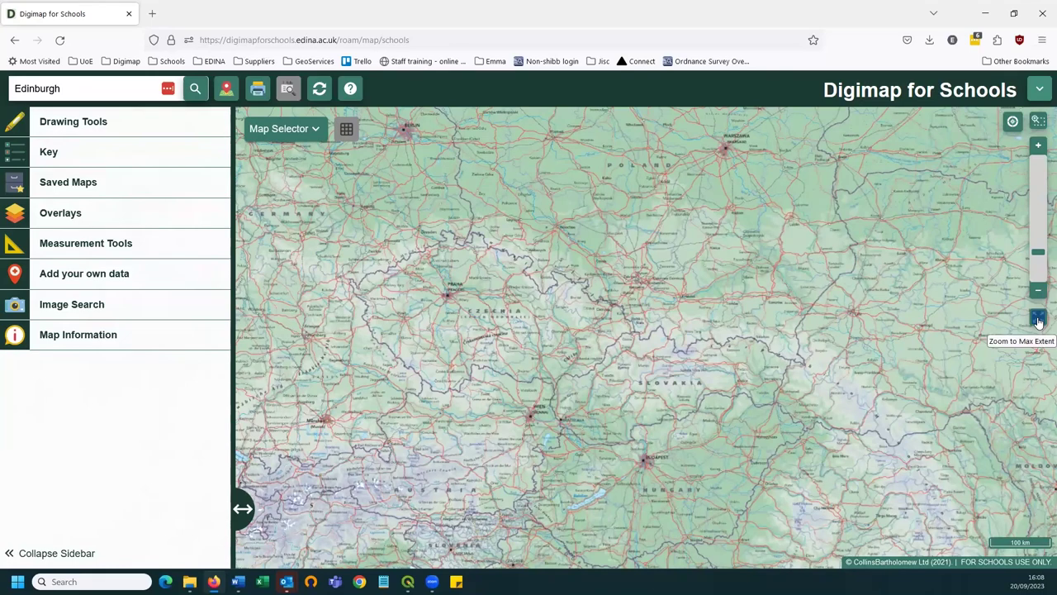
# Zoom the map out to the maximum world extent
pyautogui.click(1038, 319)
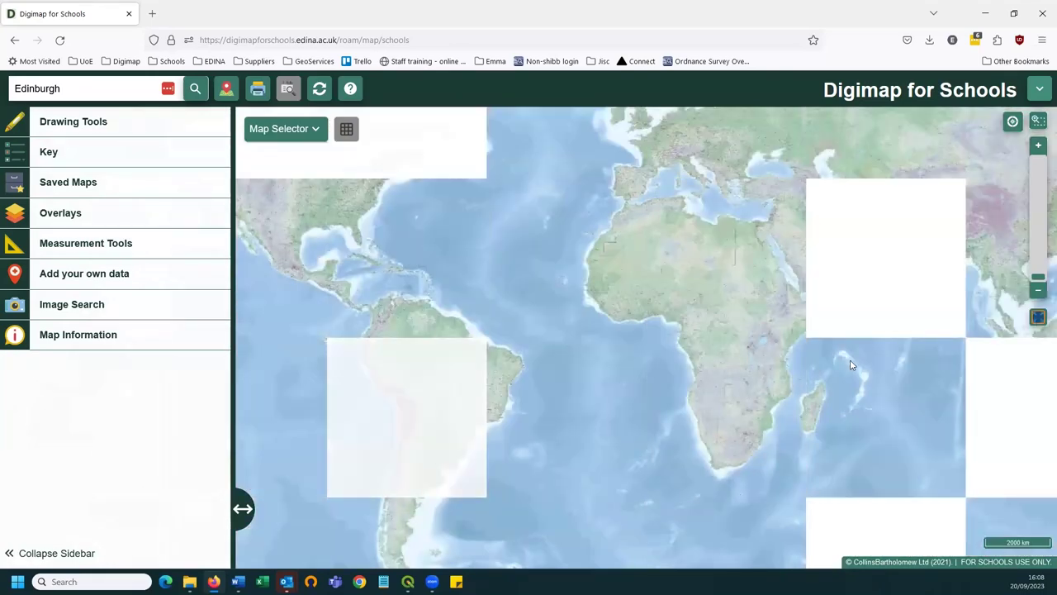
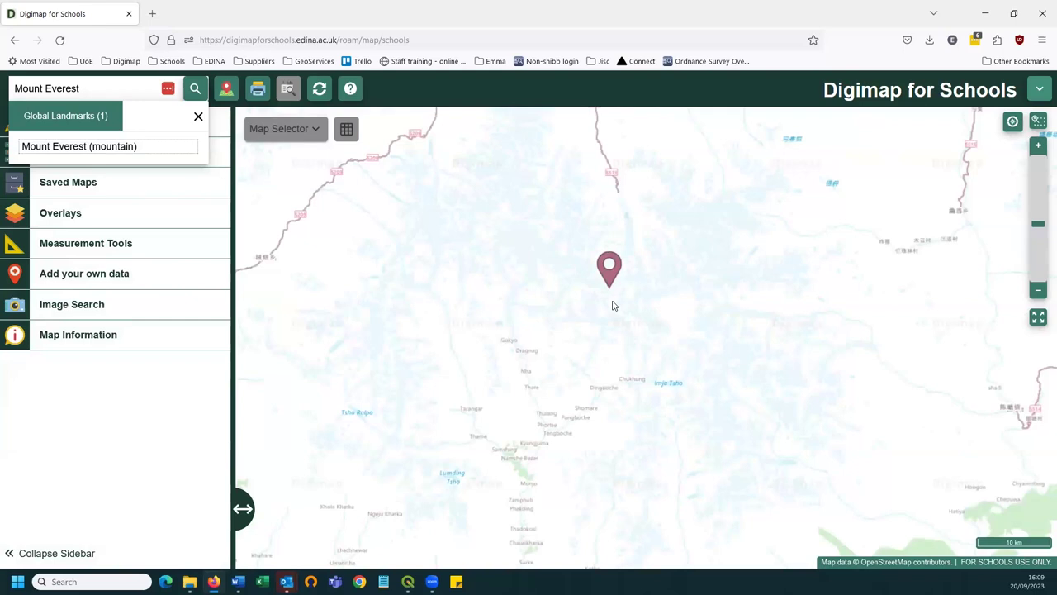
# Search for 'Eiffel Tower', pick the landmark result and zoom in to 50 m street scale
pyautogui.scroll(3, 611, 290)
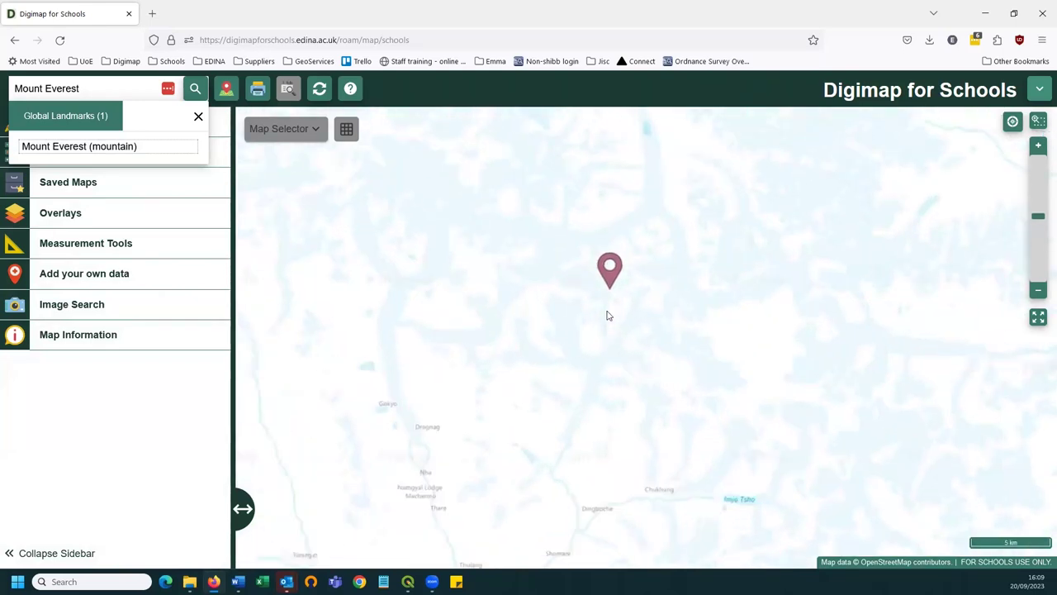
pyautogui.scroll(1, 619, 265)
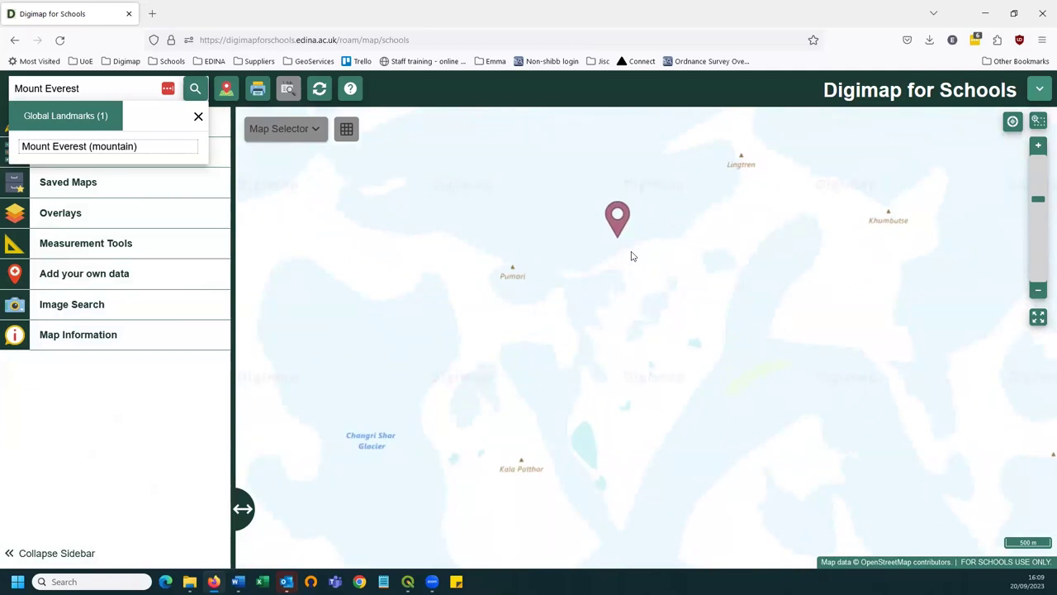
pyautogui.scroll(-3, 632, 254)
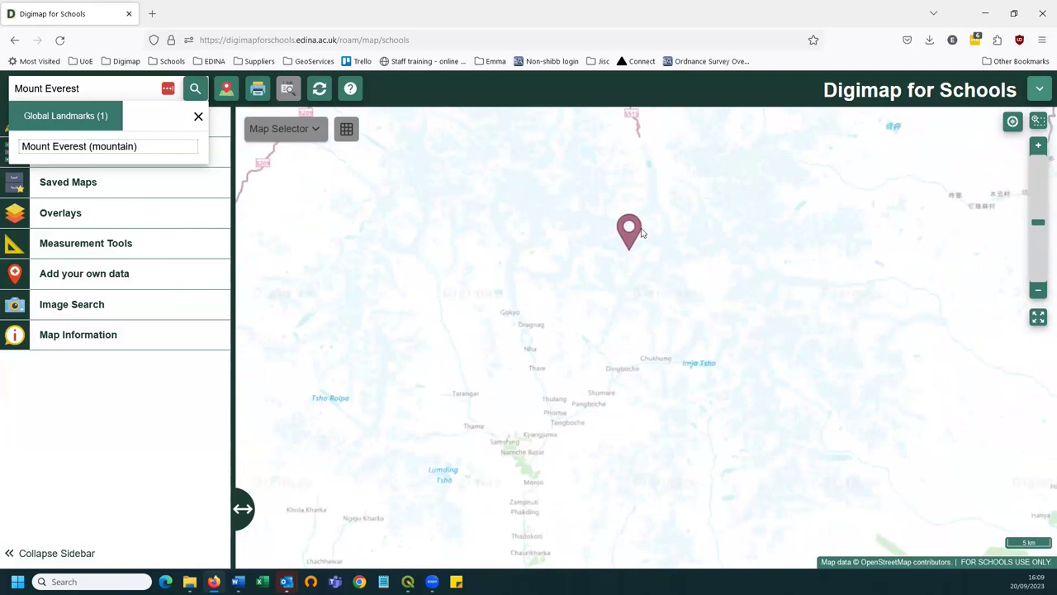
pyautogui.scroll(-1, 625, 260)
pyautogui.tripleClick(8, 79)
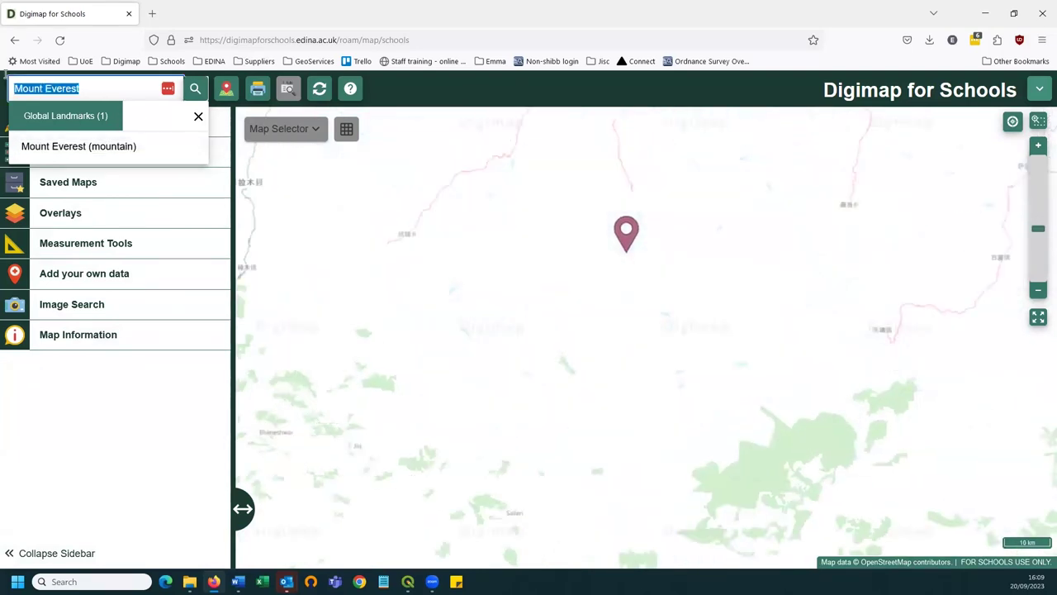
pyautogui.write('Eiffe')
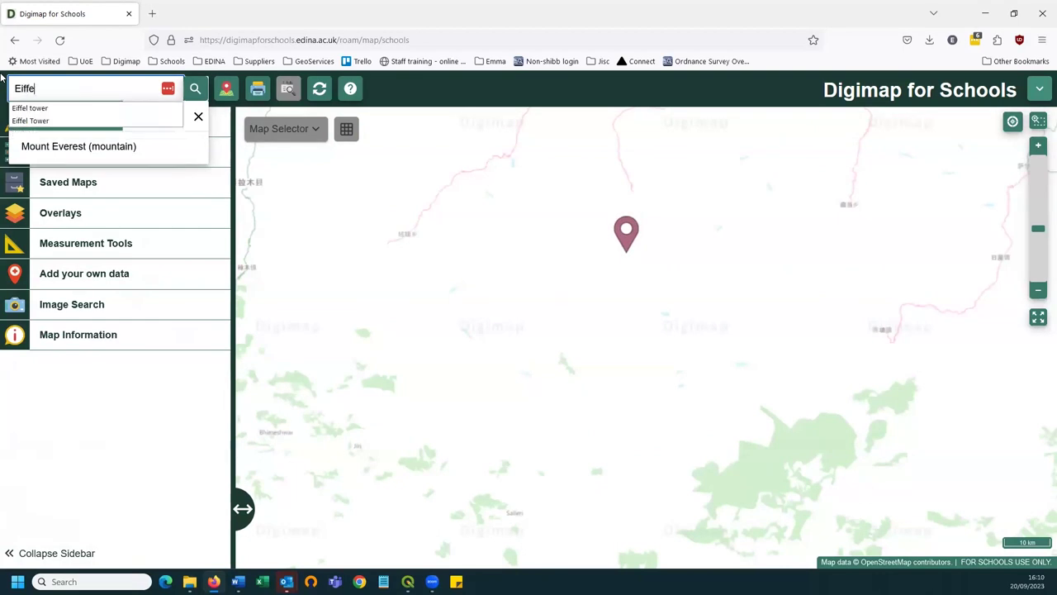
pyautogui.write('l Tower')
pyautogui.press('Return')
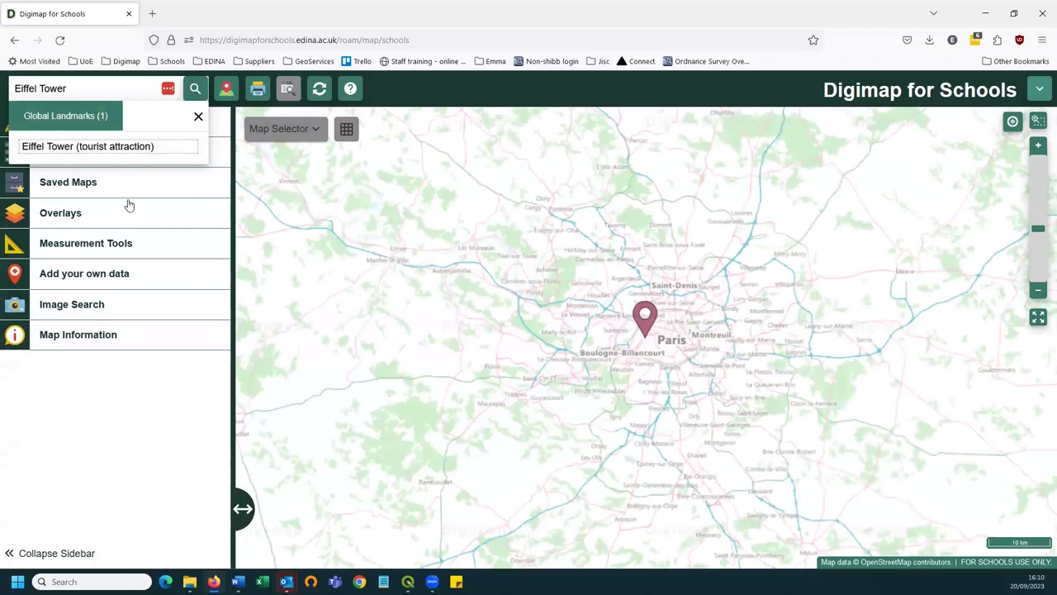
pyautogui.click(106, 146)
pyautogui.scroll(4, 644, 353)
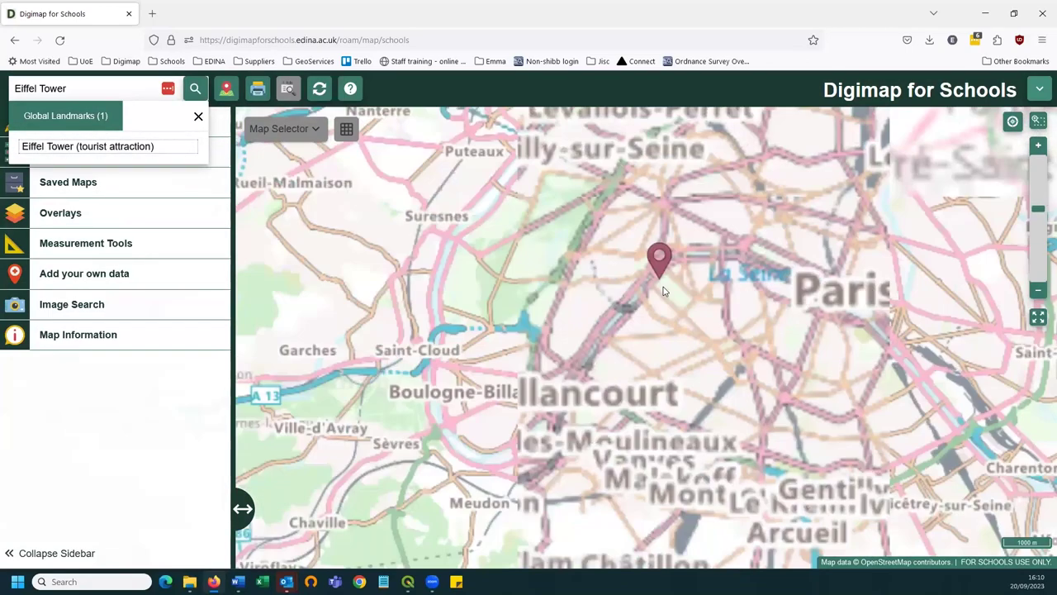
pyautogui.scroll(3, 664, 291)
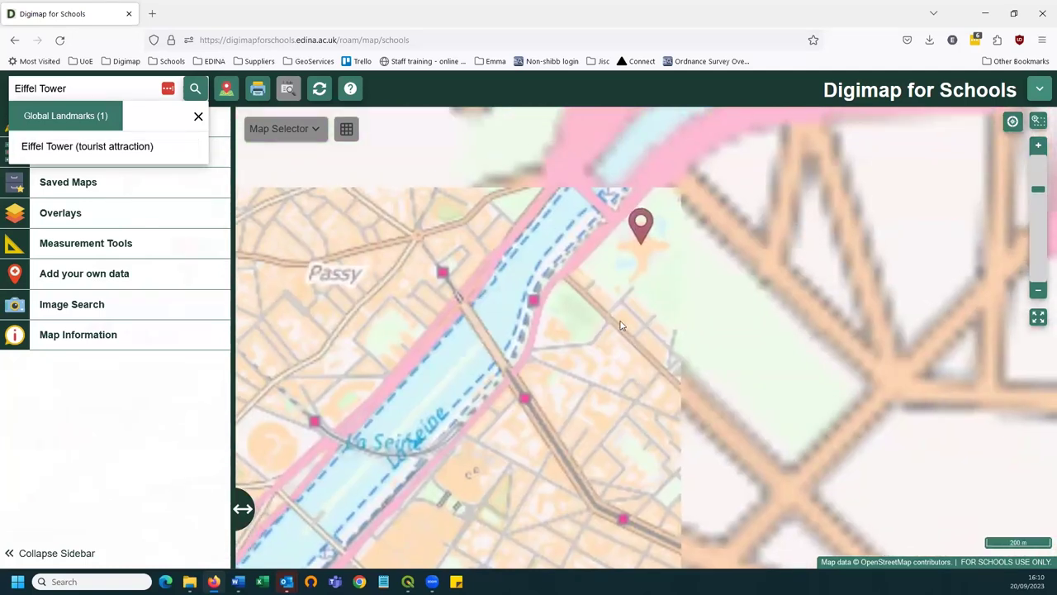
pyautogui.scroll(2, 621, 324)
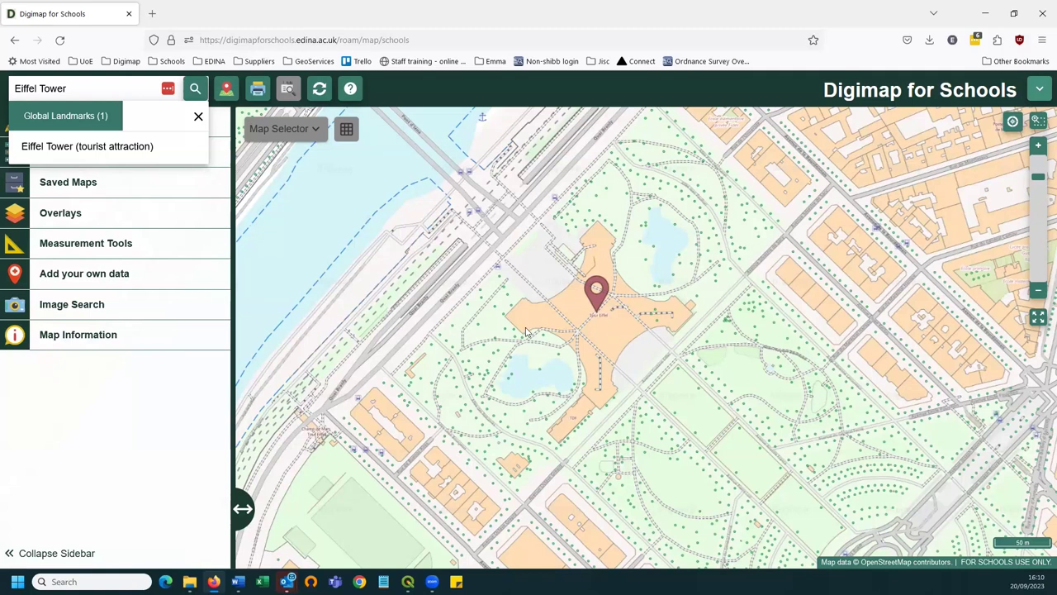
pyautogui.moveTo(104, 91); pyautogui.dragTo(3, 79)
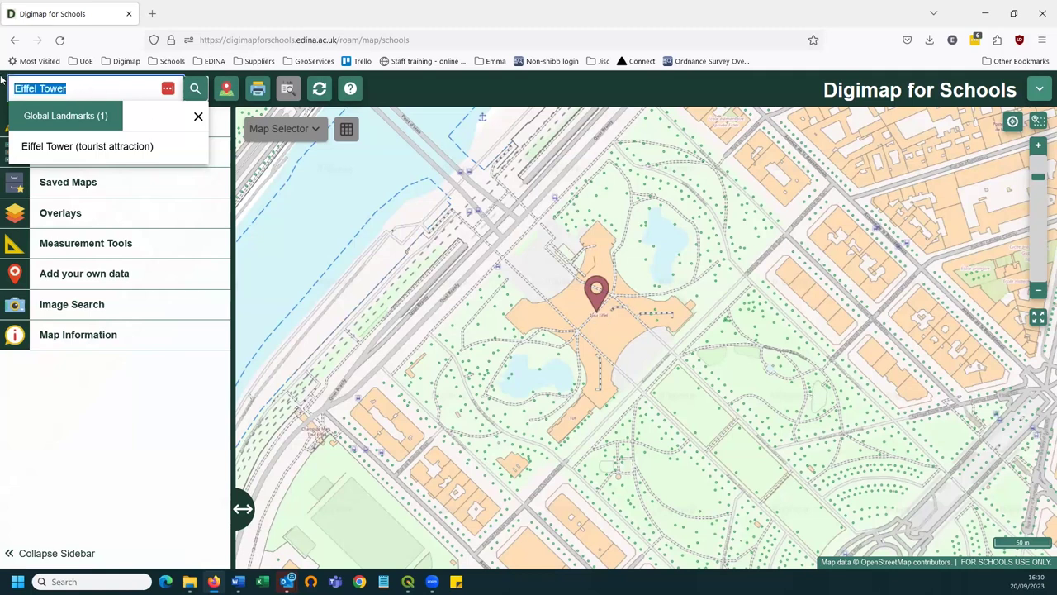
# Search 'Paris' in Places (World) and zoom in on Paris, France
pyautogui.write('PA')
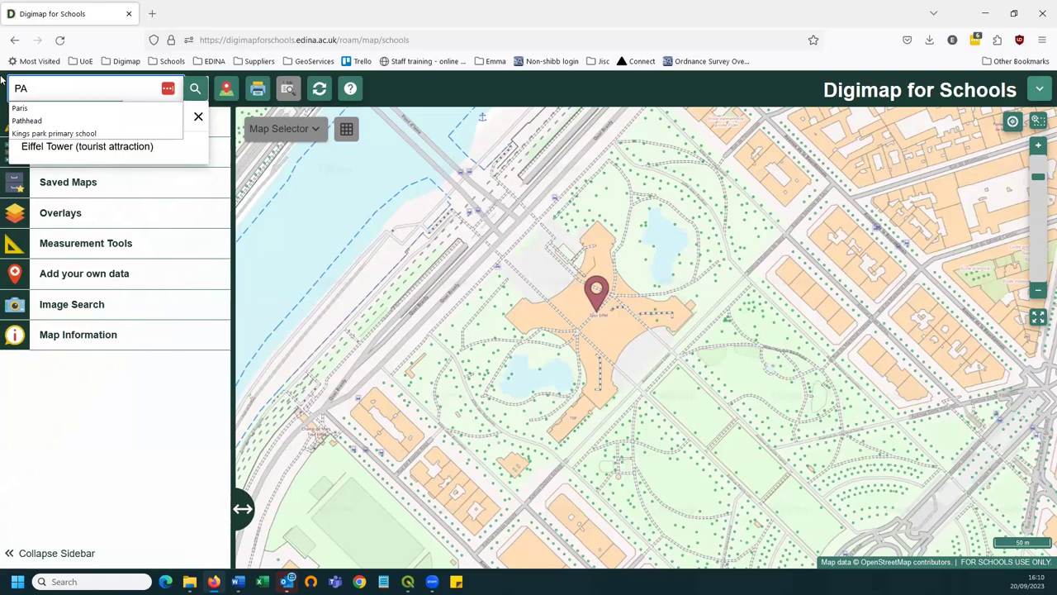
pyautogui.write('ari')
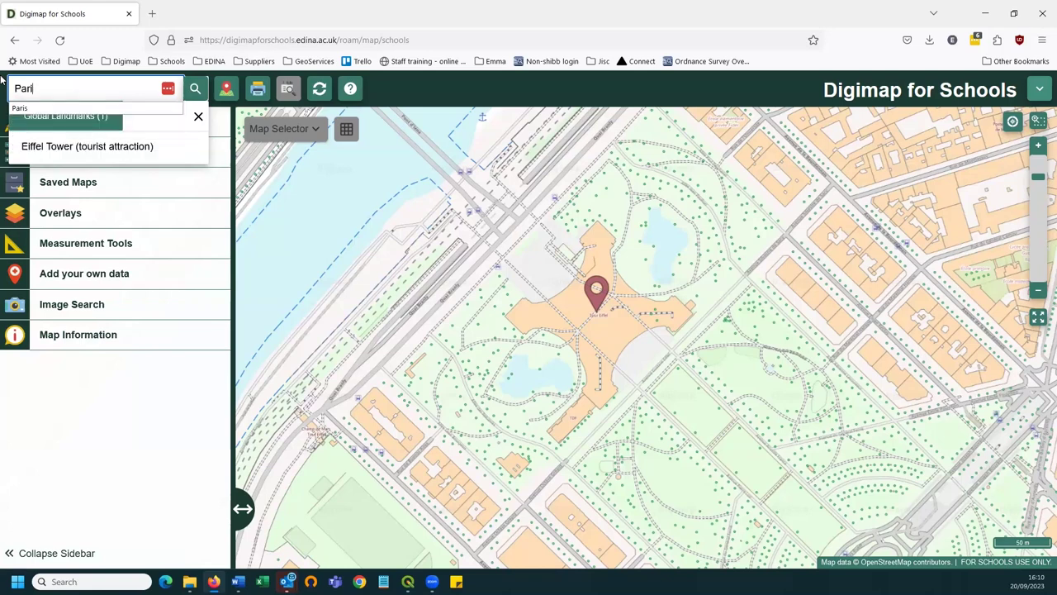
pyautogui.write('s')
pyautogui.click(59, 118)
pyautogui.click(181, 117)
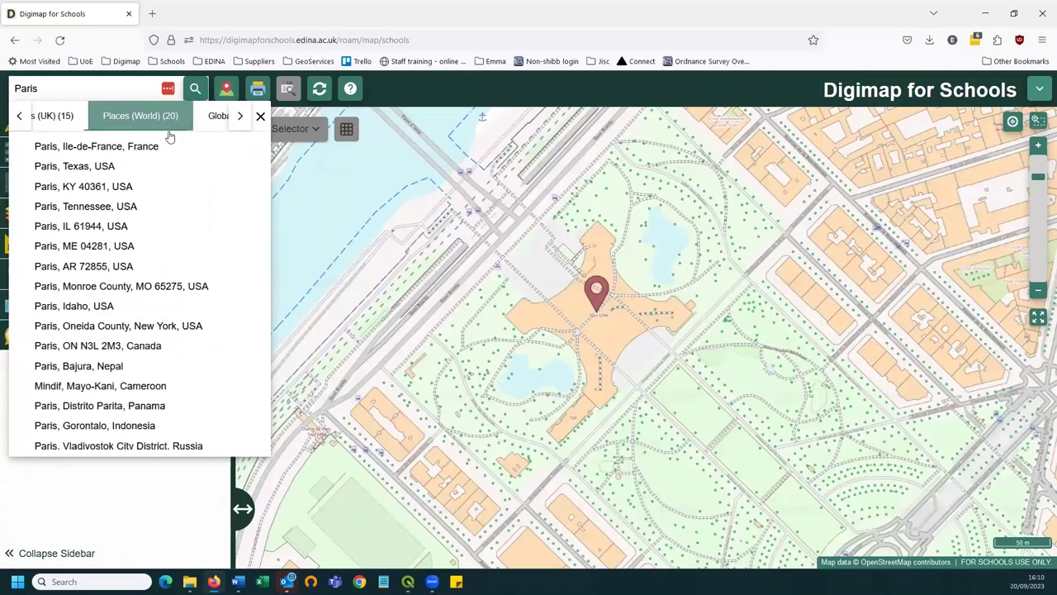
pyautogui.click(81, 151)
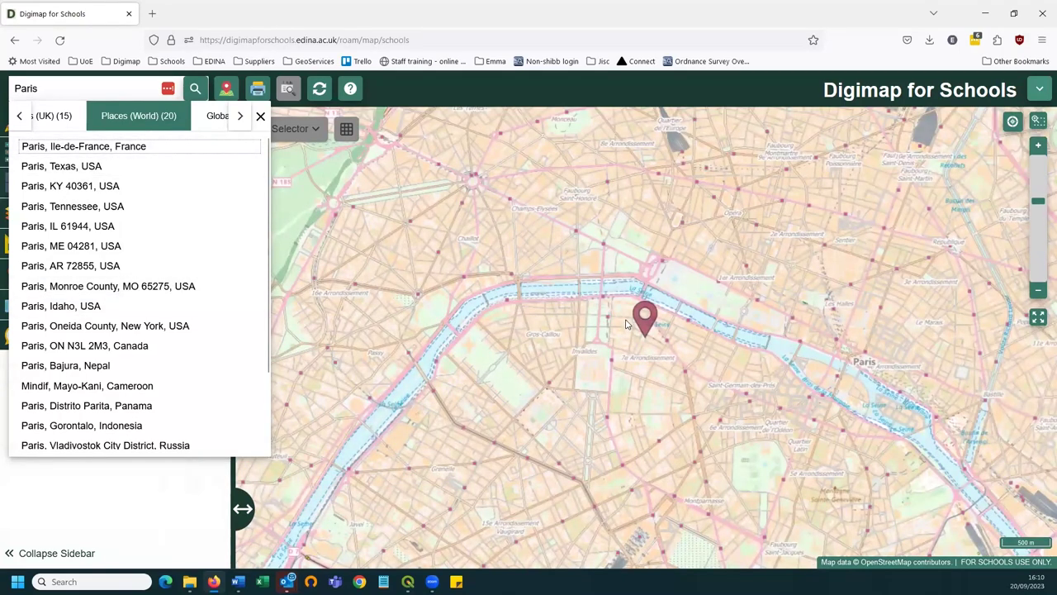
pyautogui.scroll(3, 649, 343)
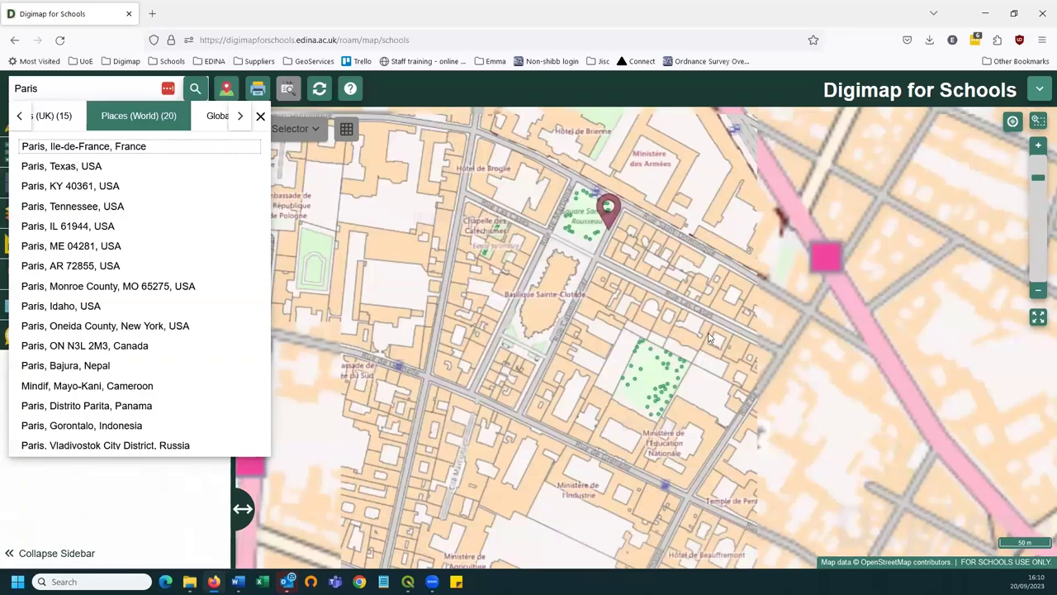
# Jump to Paris, Texas and then Paris, Kentucky, zooming in on each
pyautogui.click(69, 174)
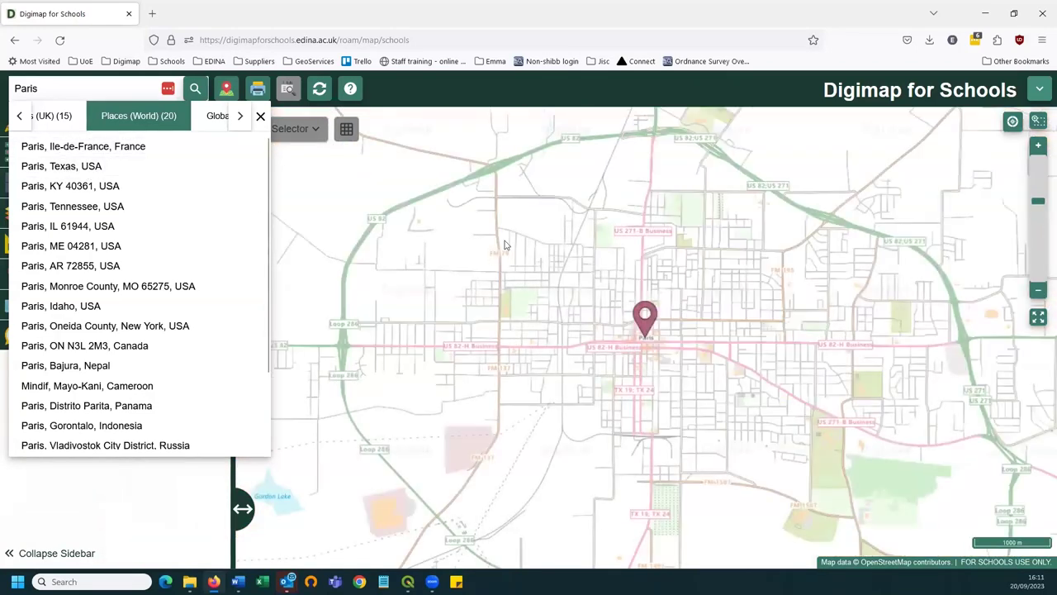
pyautogui.scroll(3, 673, 360)
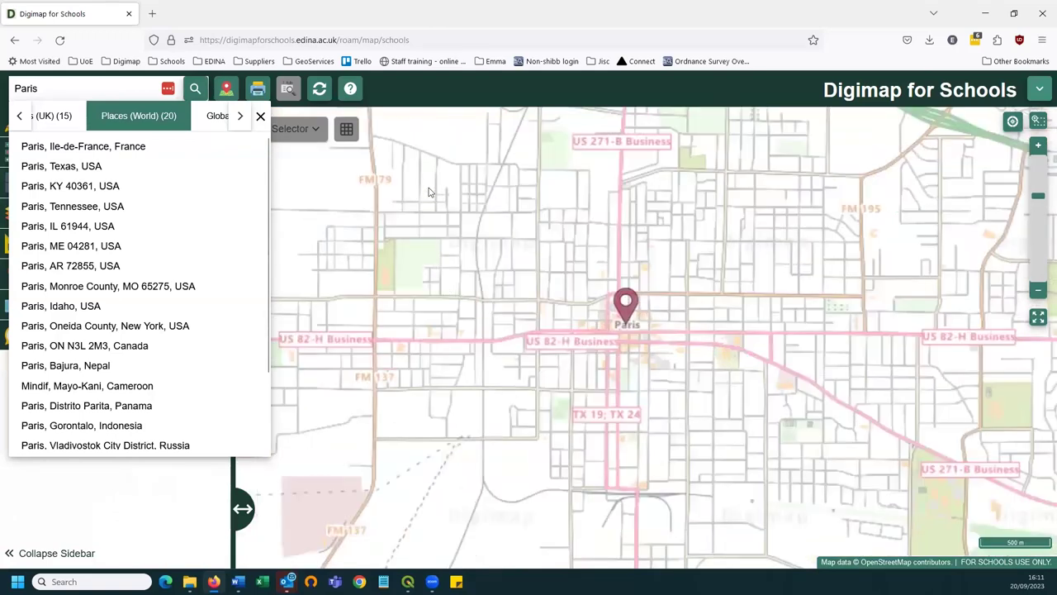
pyautogui.scroll(2, 580, 352)
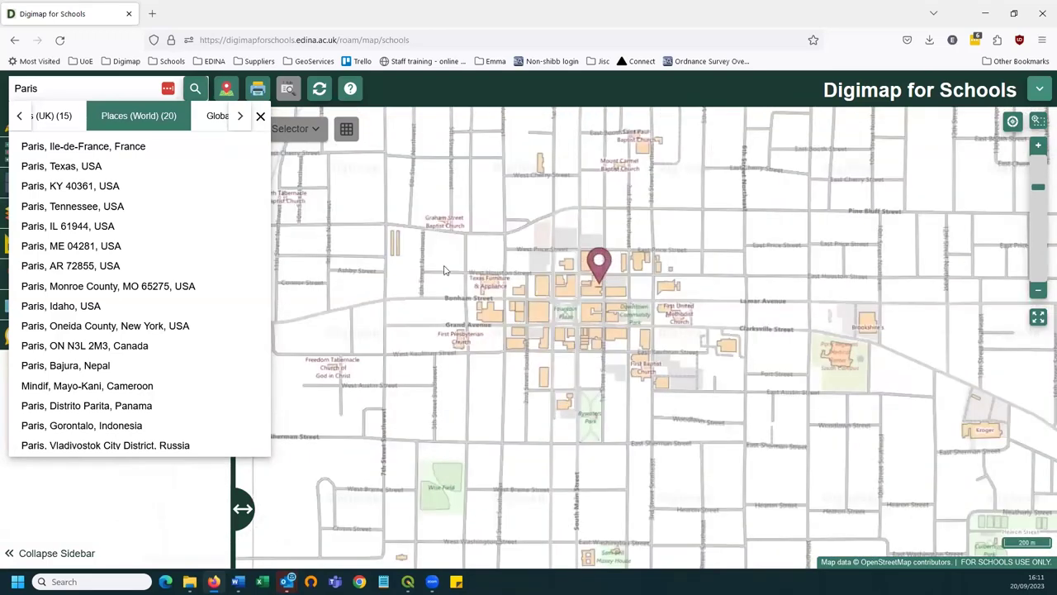
pyautogui.scroll(1, 578, 300)
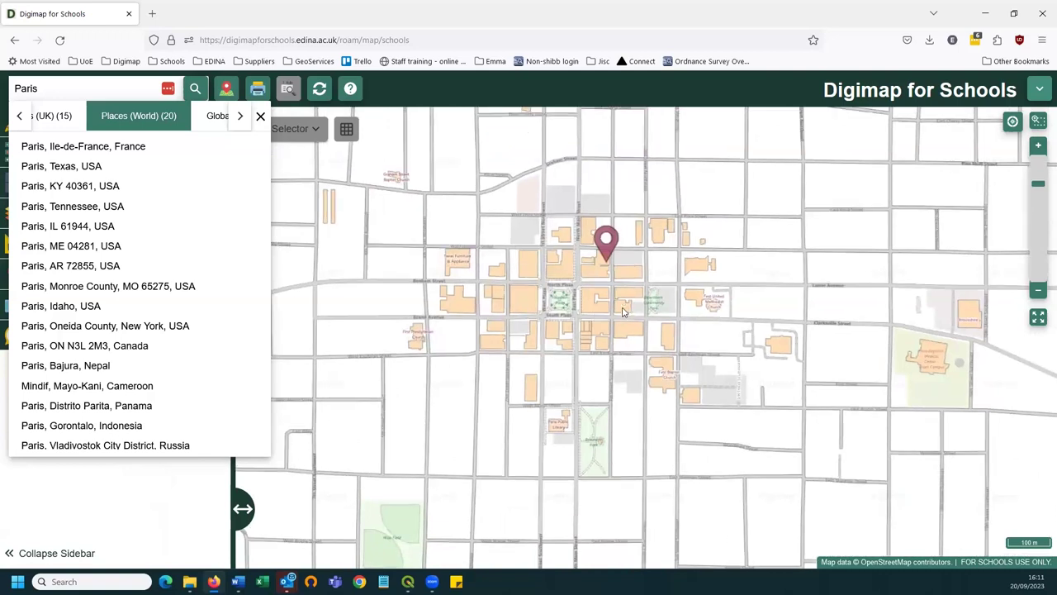
pyautogui.click(175, 188)
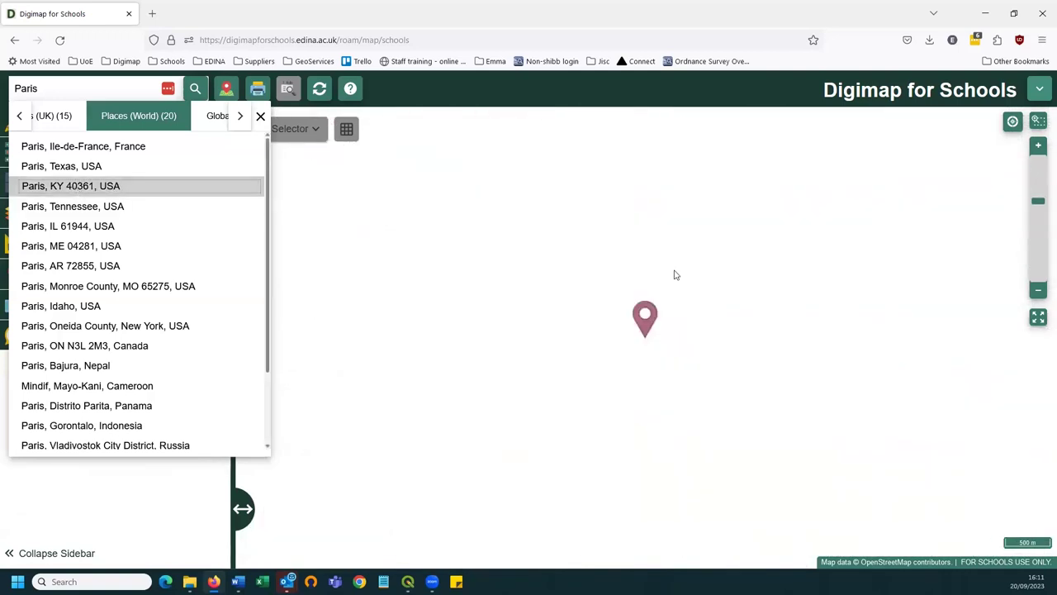
pyautogui.scroll(2, 693, 351)
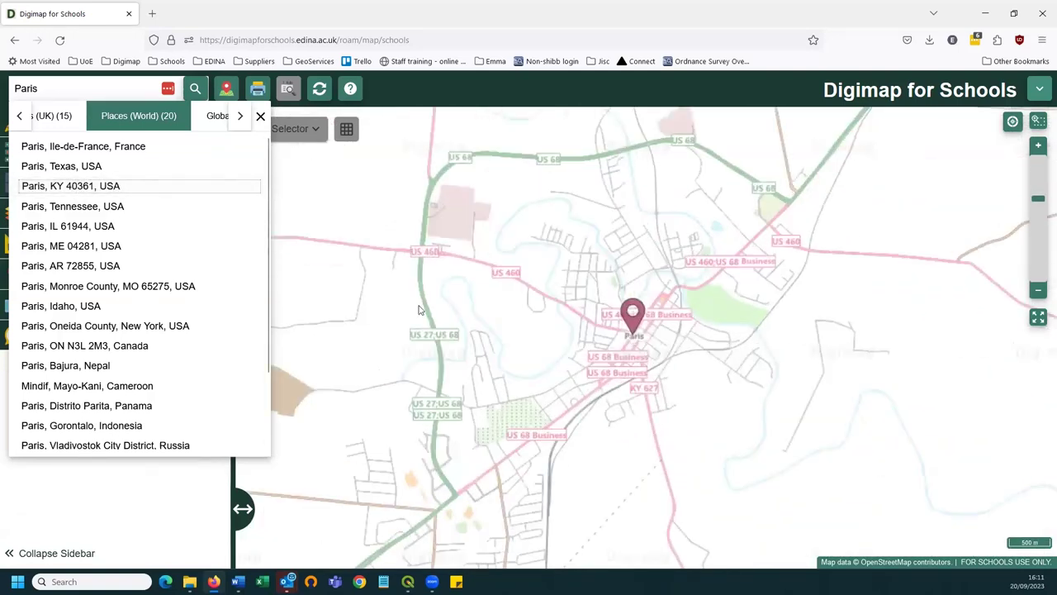
pyautogui.scroll(3, 619, 385)
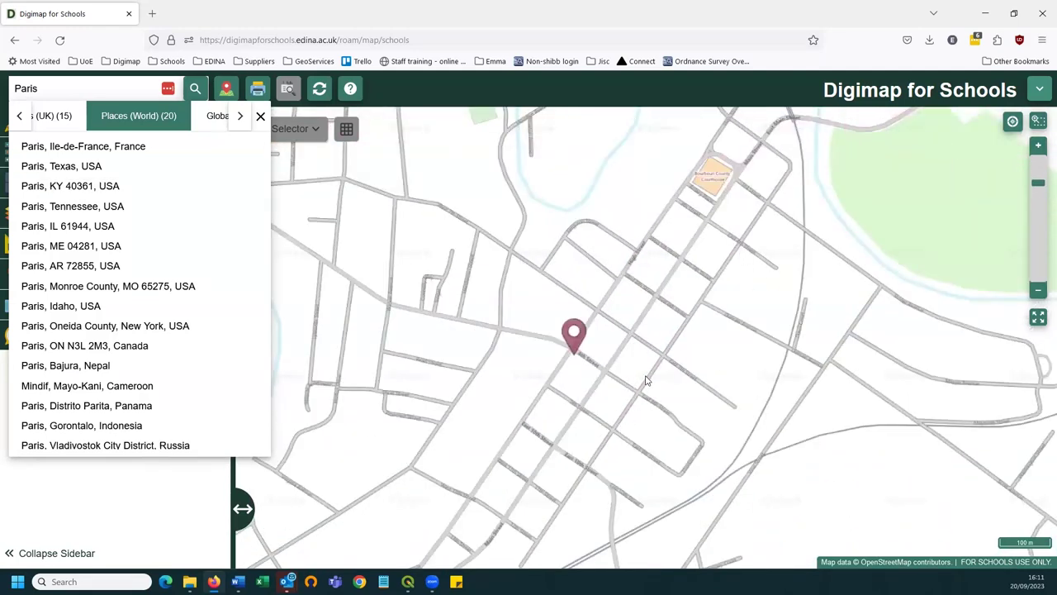
# Jump to Paris, Tennessee, then zoom in on Paris, Illinois and close the results
pyautogui.click(116, 206)
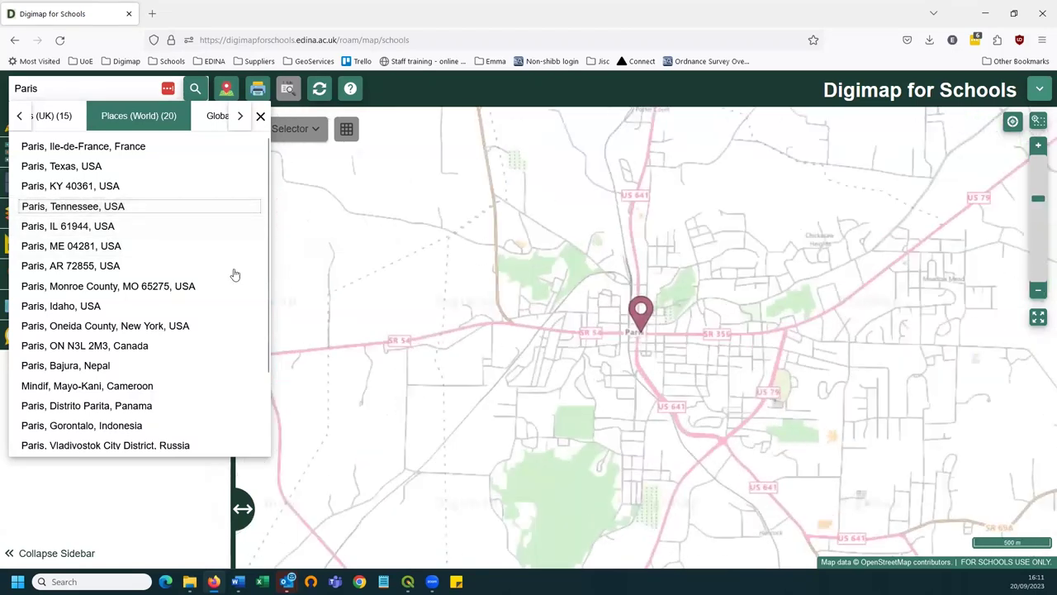
pyautogui.click(190, 225)
pyautogui.scroll(2, 657, 368)
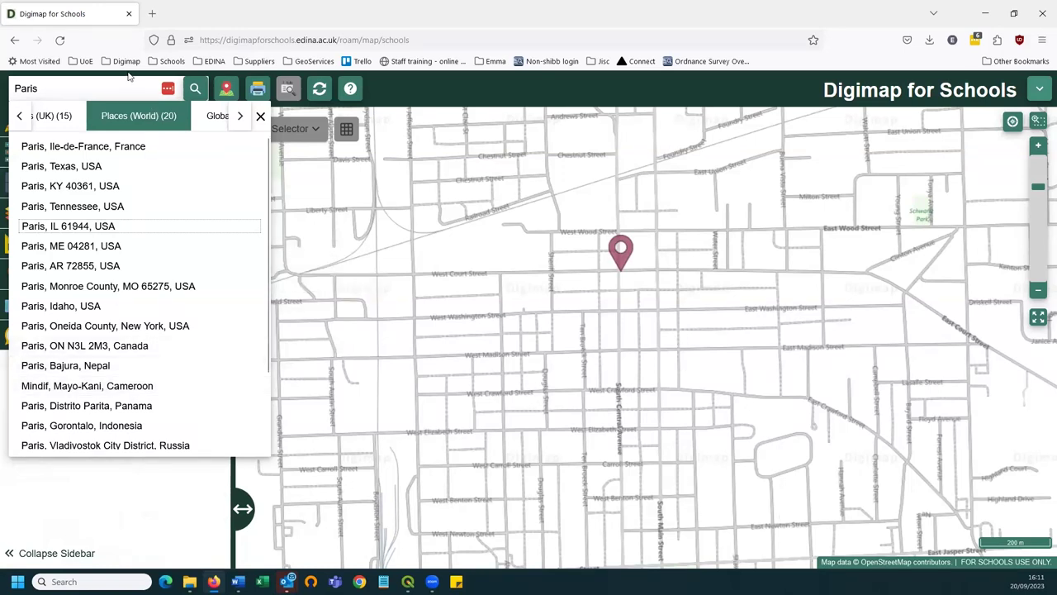
pyautogui.press('Escape')
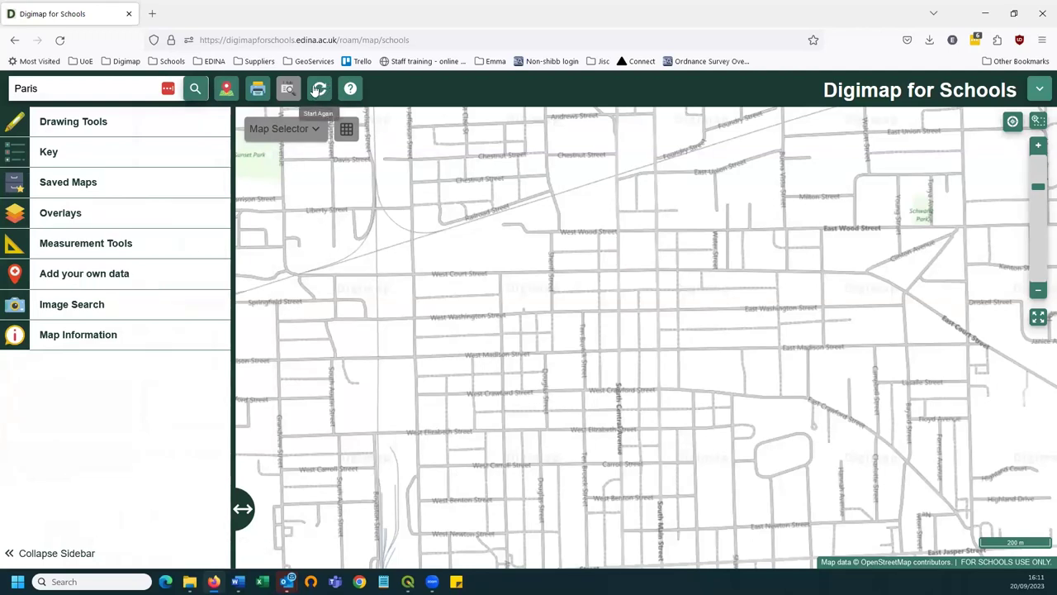
# Reset the map, search 'Newtongrange primary' and select the school result
pyautogui.click(321, 90)
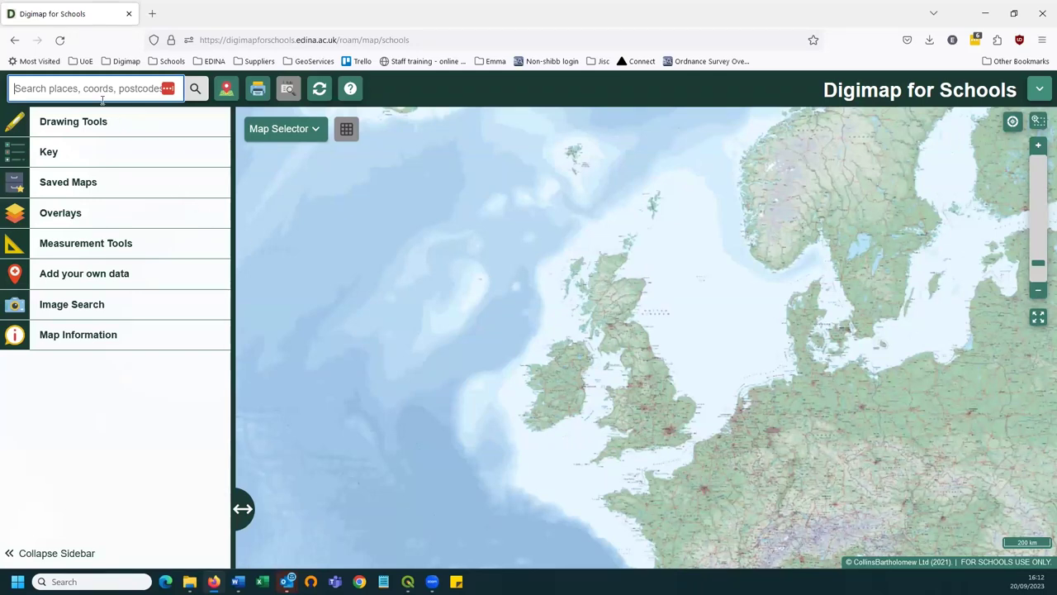
pyautogui.write('Newtongrange primary school')
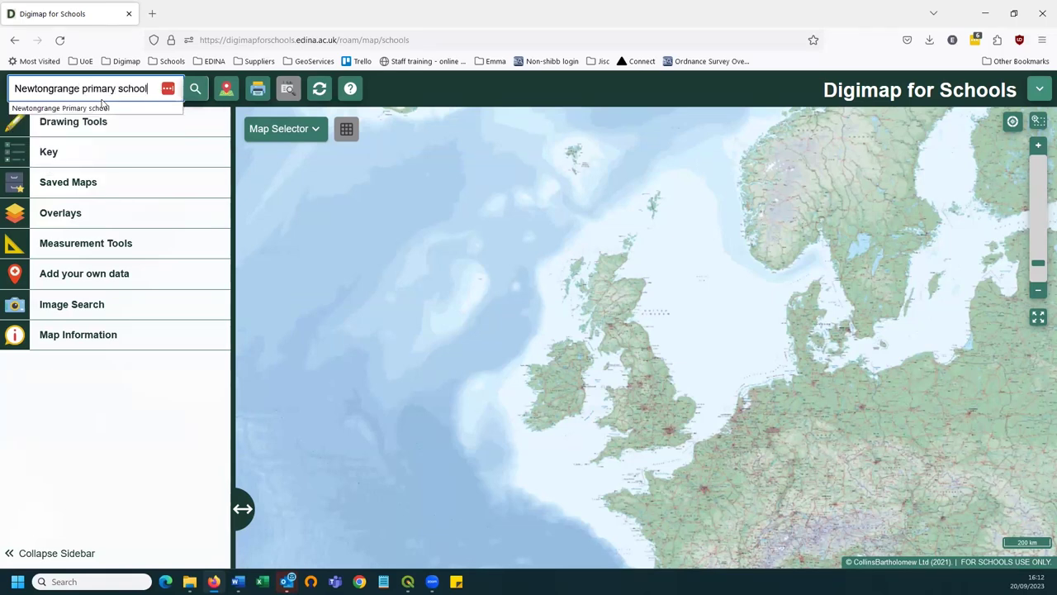
pyautogui.press('Return')
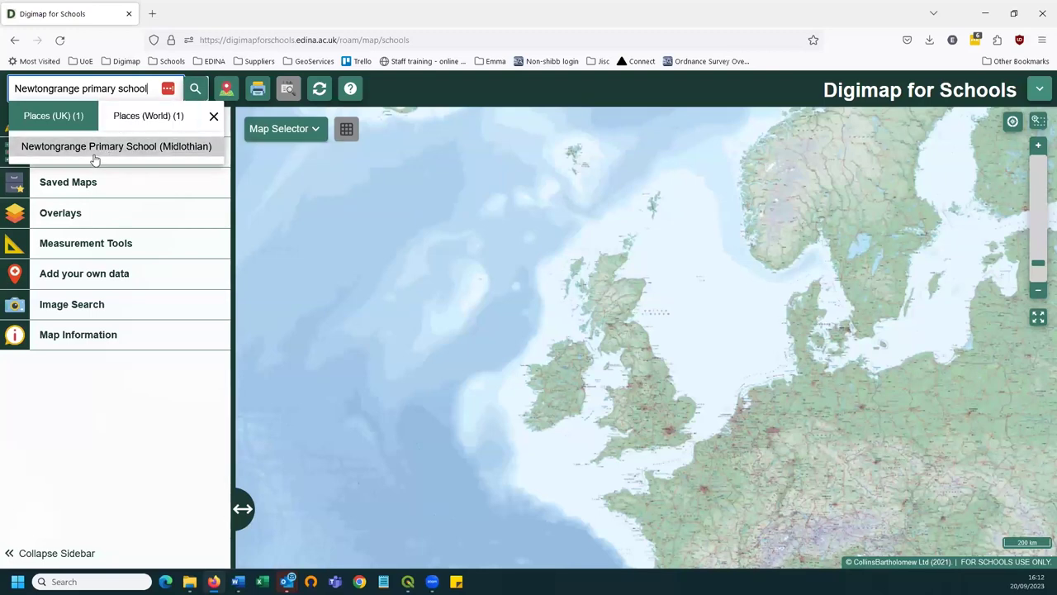
pyautogui.click(94, 149)
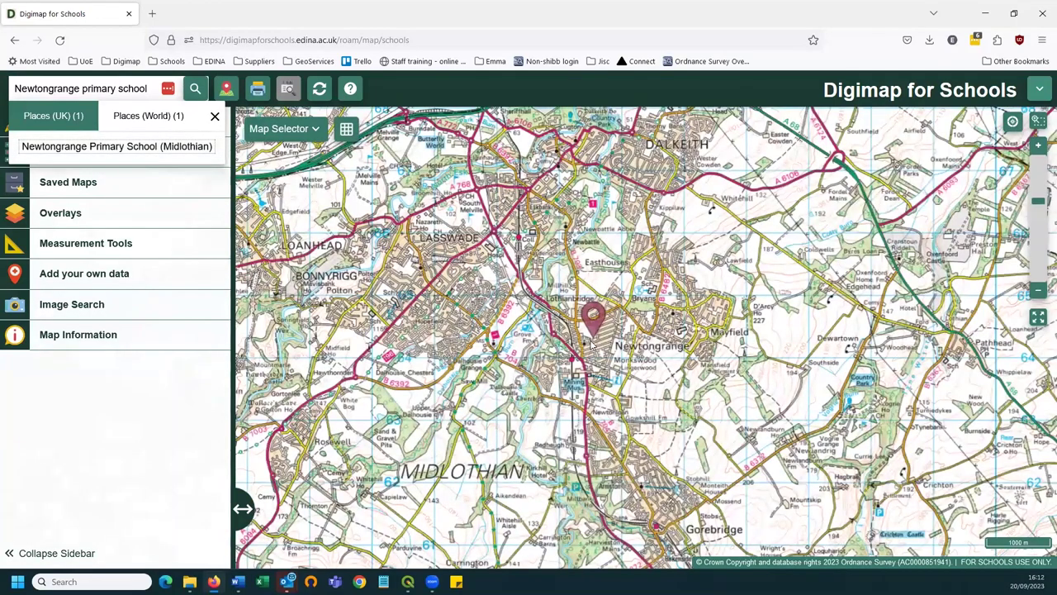
# Close the results and zoom in on the school to the 20 m scale
pyautogui.click(589, 345)
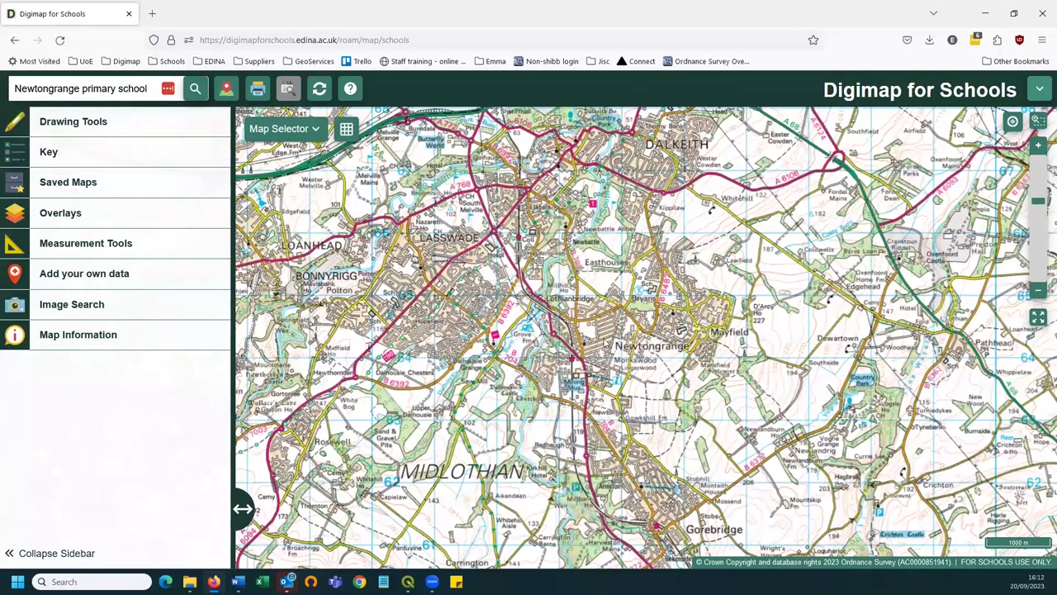
pyautogui.scroll(1, 608, 343)
pyautogui.scroll(3, 625, 343)
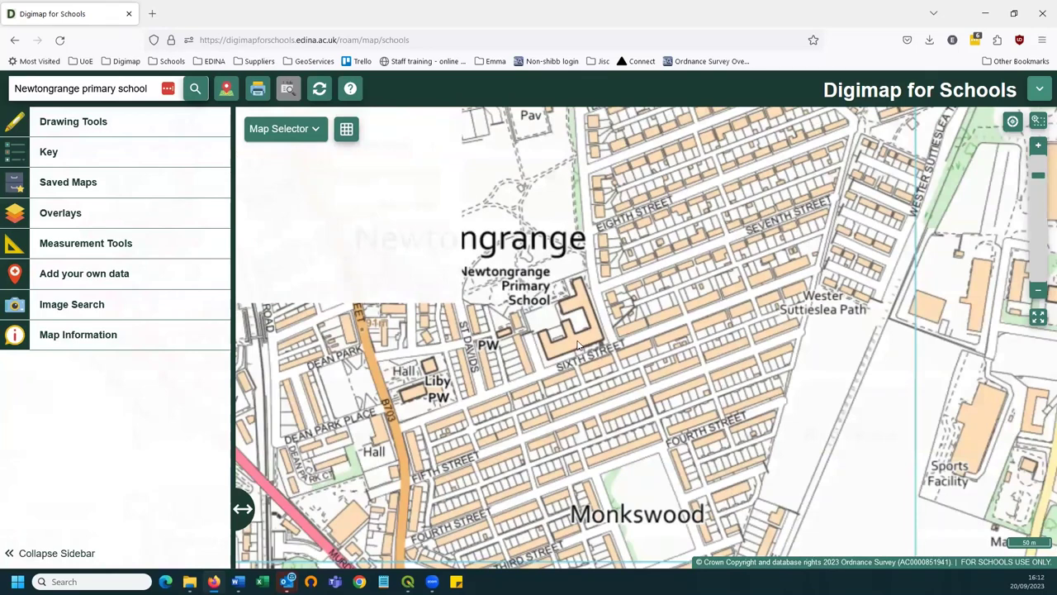
pyautogui.scroll(1, 580, 347)
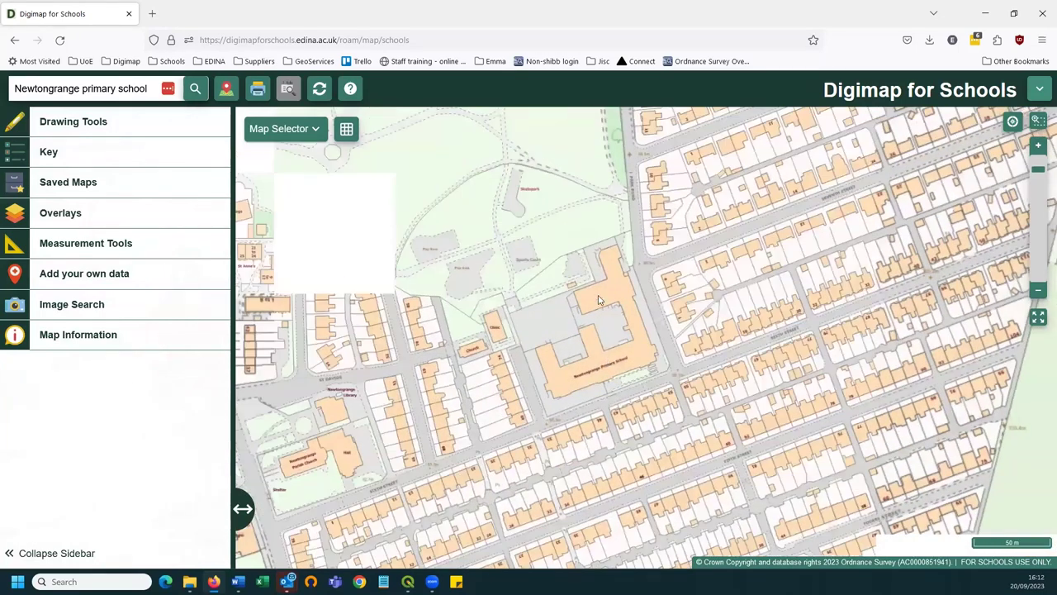
pyautogui.scroll(1, 564, 289)
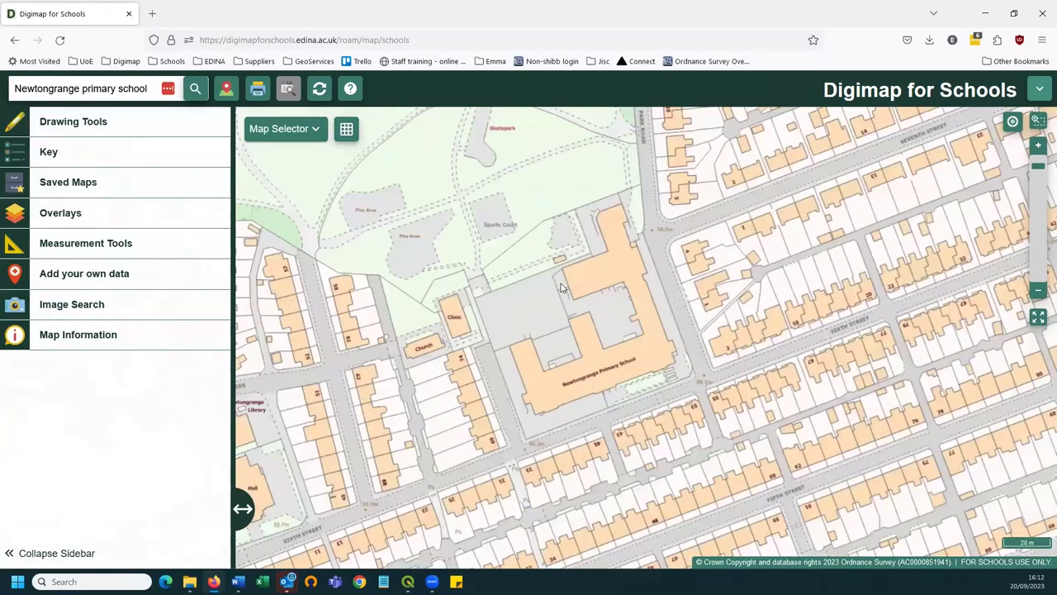
# Trace the school grounds' boundary with the Distance tool, measuring 363.7 m, then choose Area
pyautogui.click(13, 245)
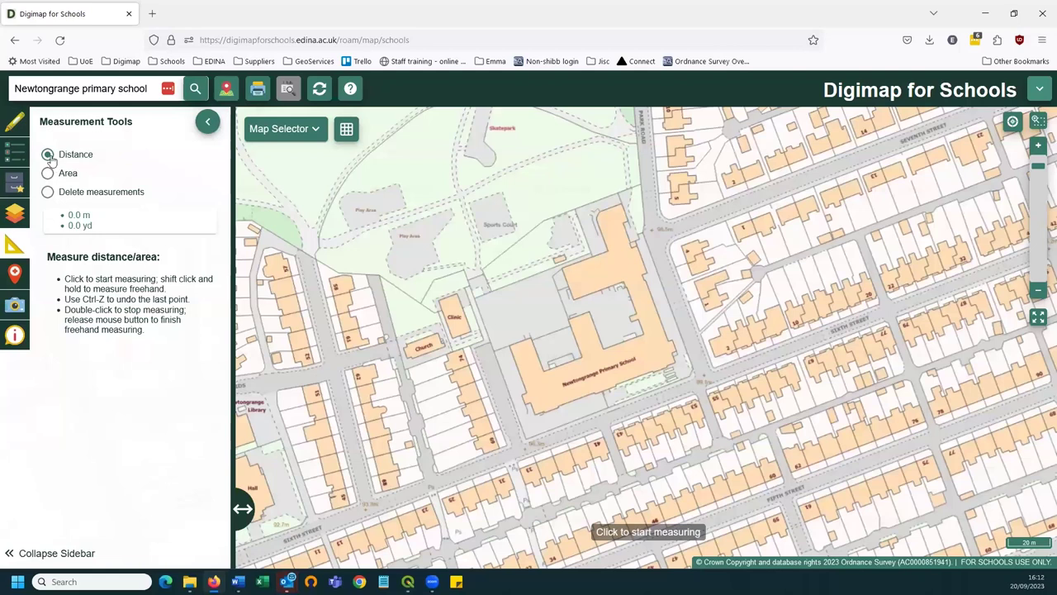
pyautogui.click(525, 440)
pyautogui.click(683, 380)
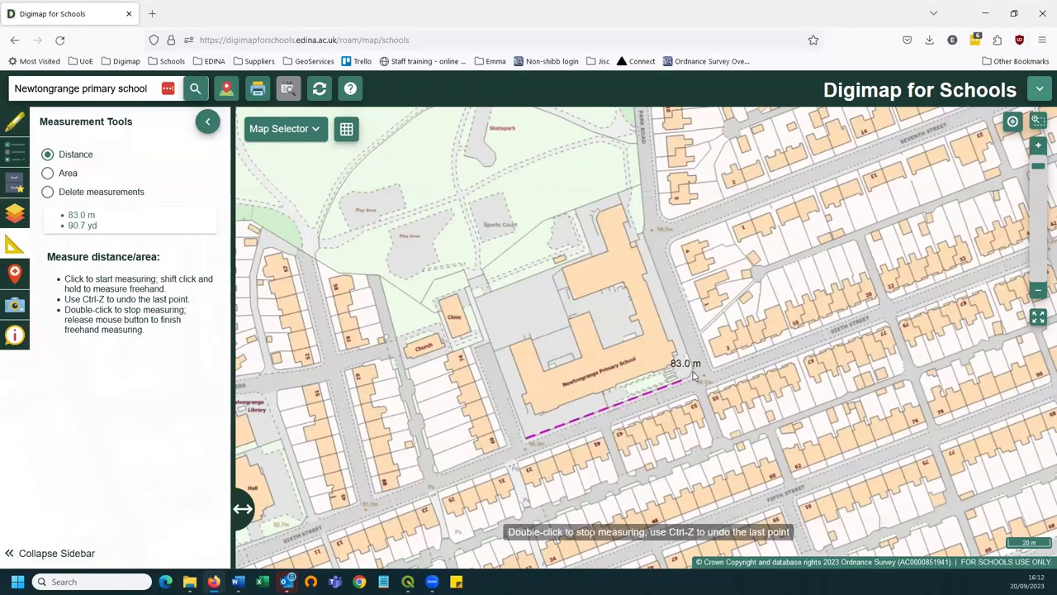
pyautogui.click(629, 193)
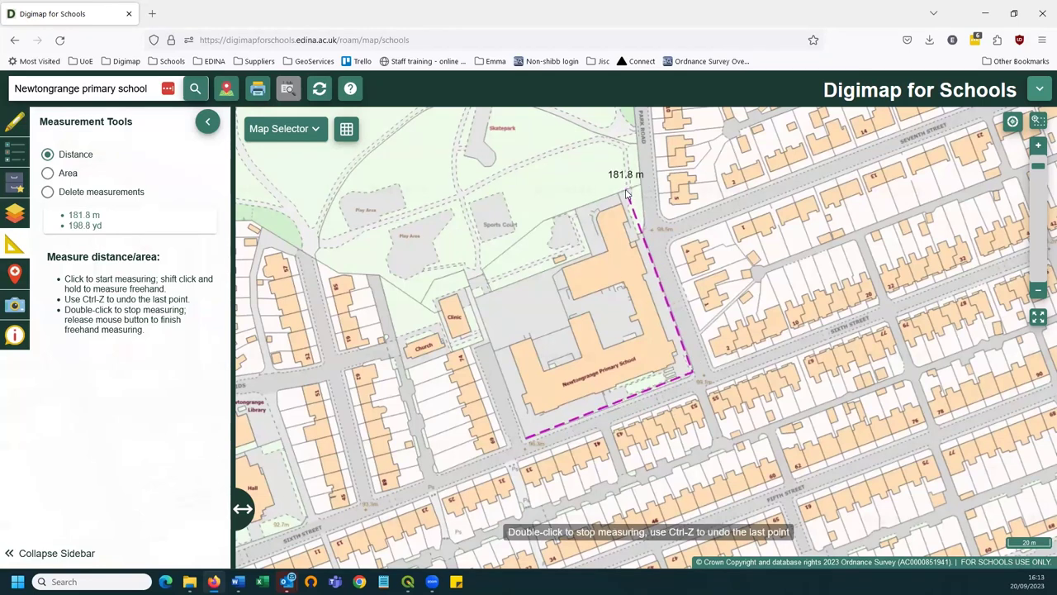
pyautogui.click(578, 212)
pyautogui.click(591, 252)
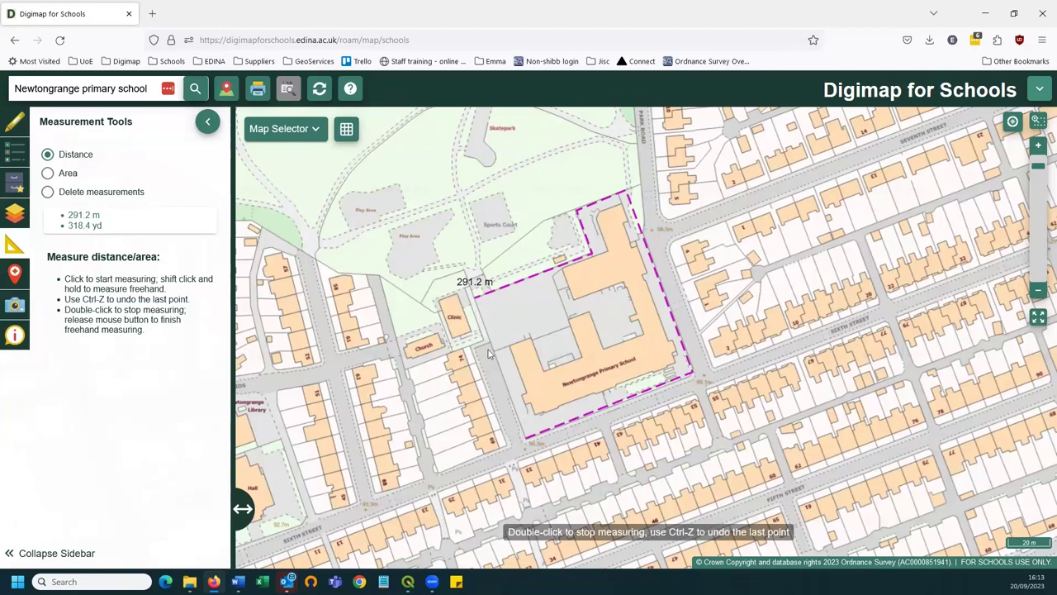
pyautogui.click(526, 440)
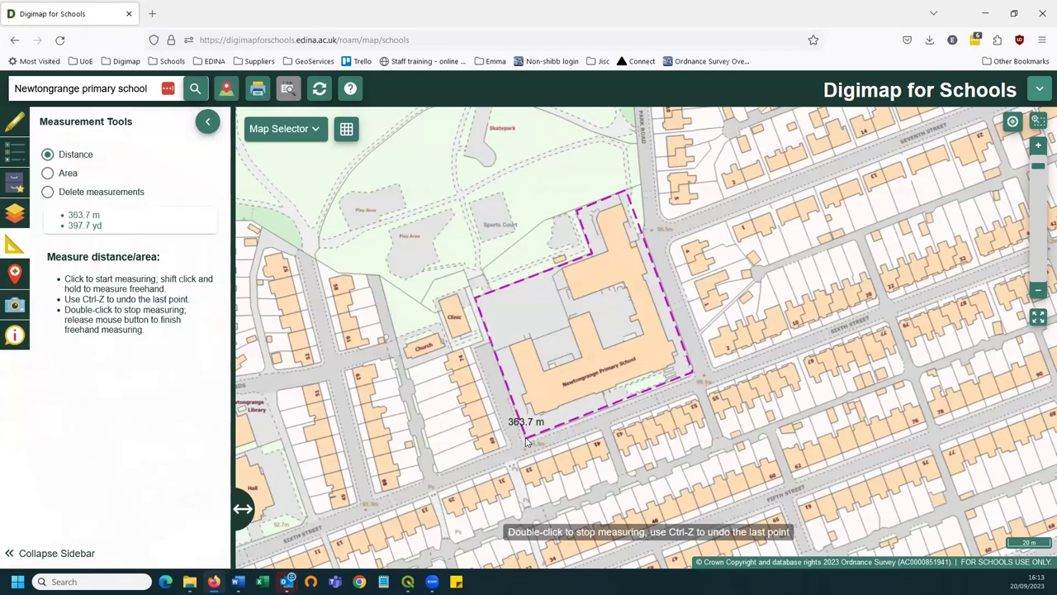
pyautogui.doubleClick(526, 442)
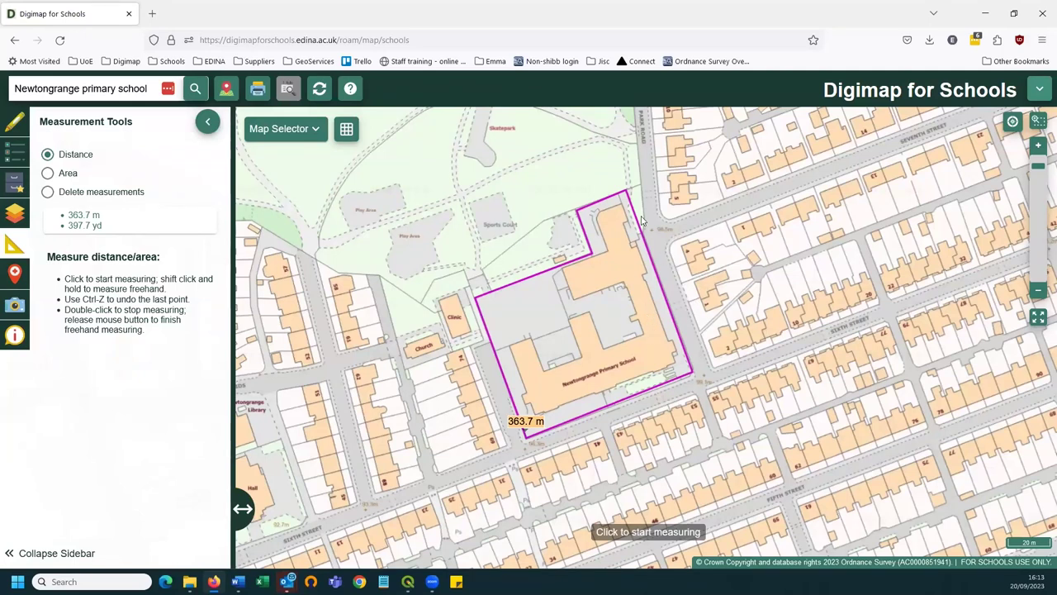
pyautogui.click(61, 177)
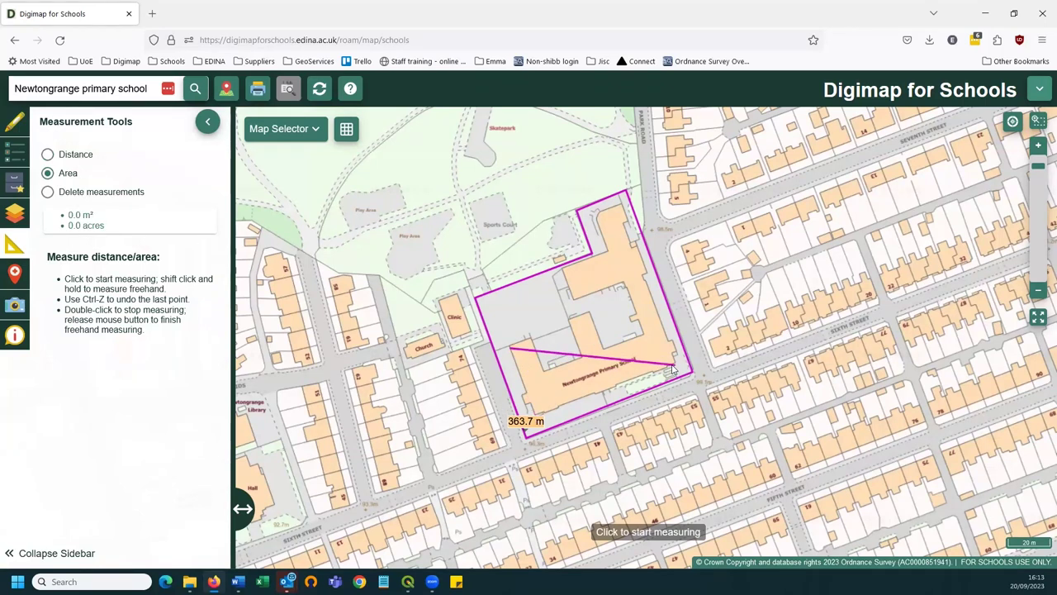
# Start the area polygon at the building's outer corners and top notch
pyautogui.click(535, 420)
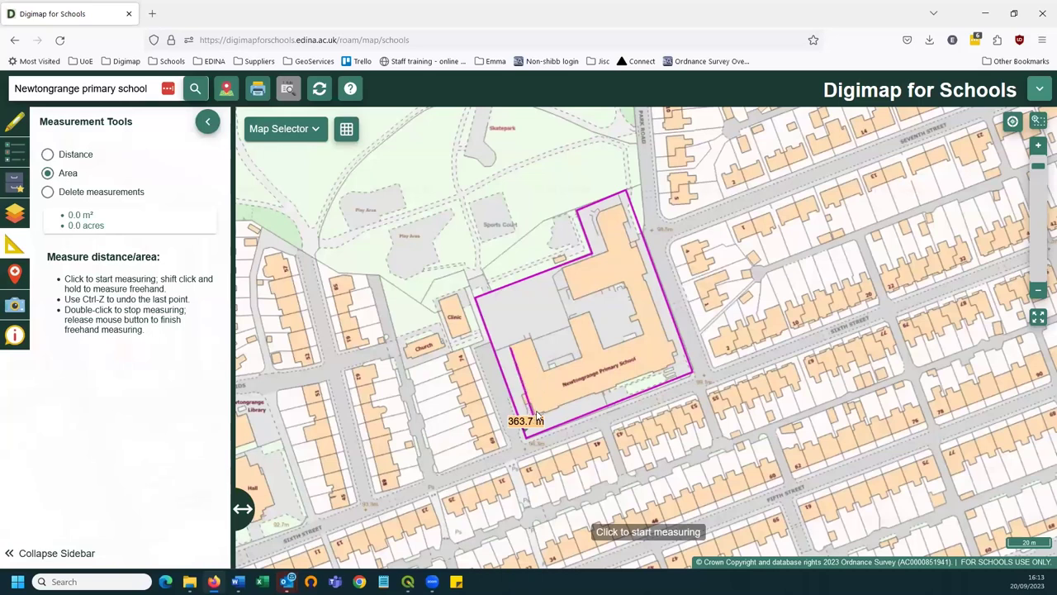
pyautogui.click(674, 361)
pyautogui.click(625, 197)
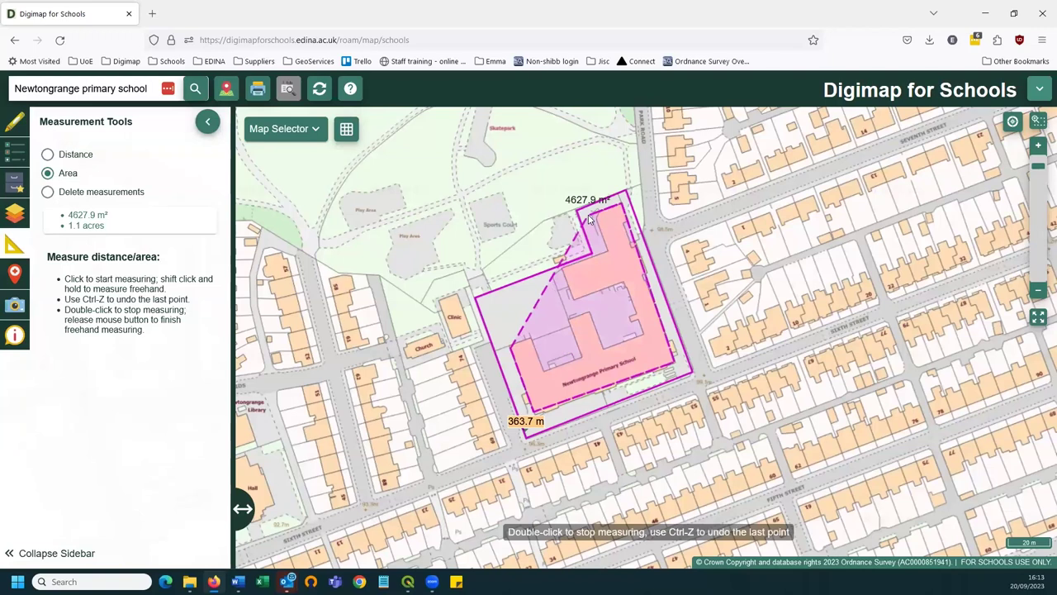
pyautogui.click(578, 209)
pyautogui.click(601, 249)
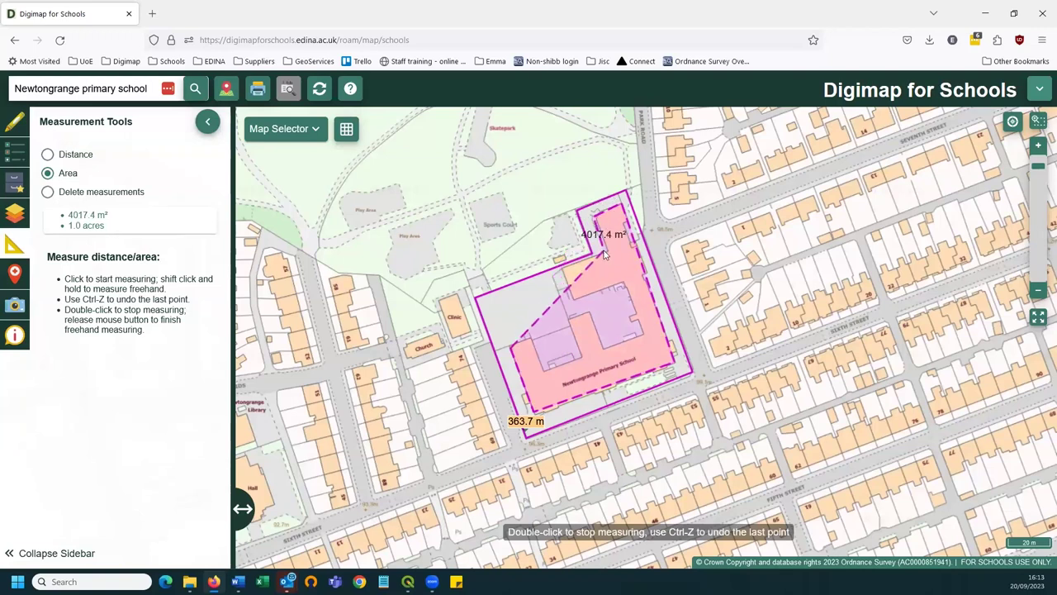
# Trace both inner notches of the E-shaped building and close the polygon at 2841.7 m²
pyautogui.click(563, 266)
pyautogui.click(565, 286)
pyautogui.click(626, 280)
pyautogui.click(635, 333)
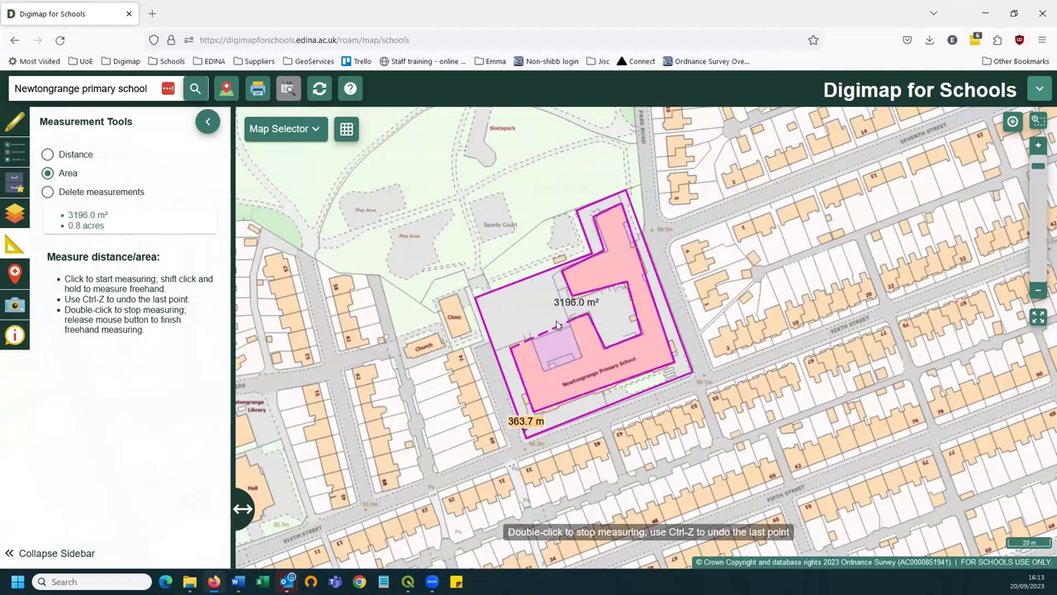
pyautogui.click(569, 317)
pyautogui.click(585, 351)
pyautogui.click(547, 374)
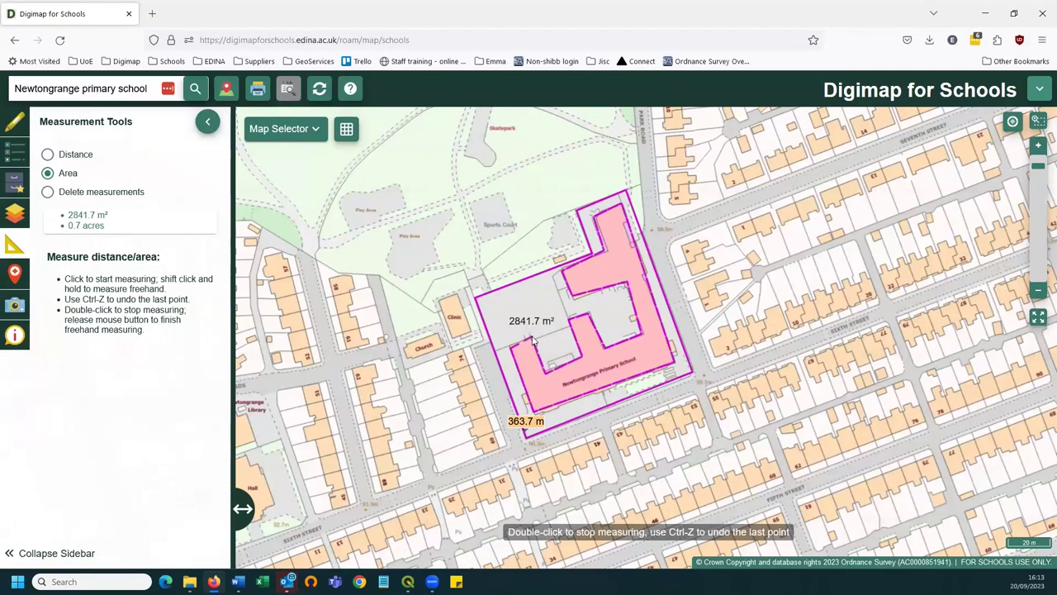
pyautogui.doubleClick(535, 352)
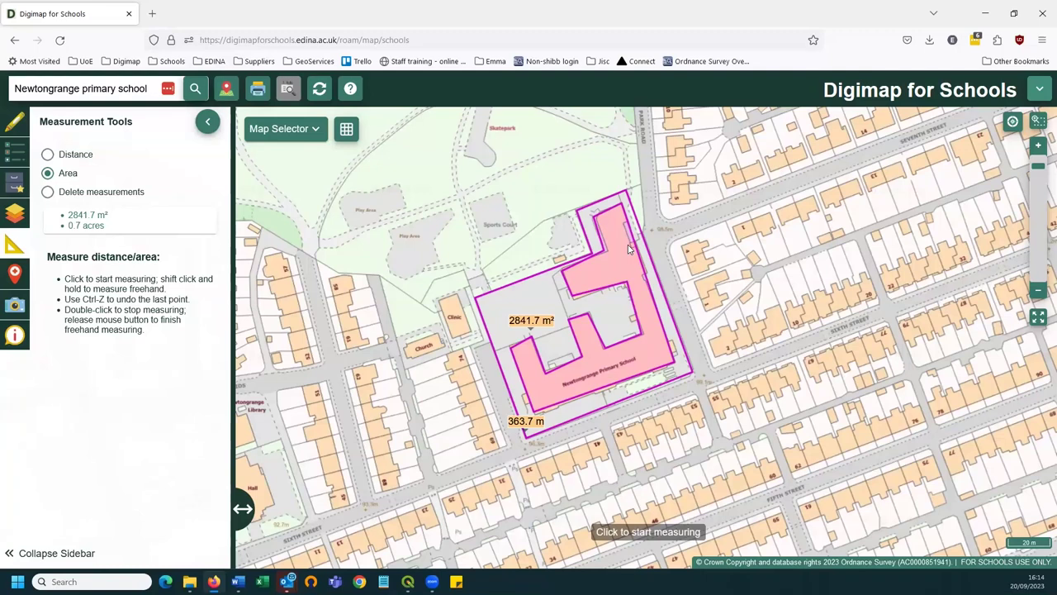
# Use Delete measurements > Delete all to clear the map, then open the pencil Drawing Tools
pyautogui.click(51, 195)
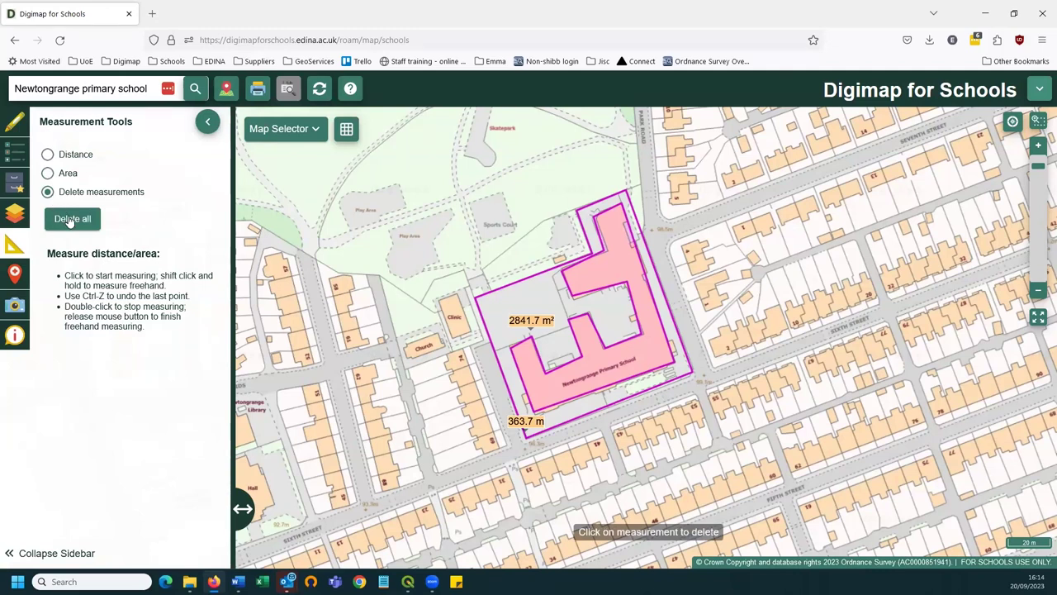
pyautogui.click(71, 220)
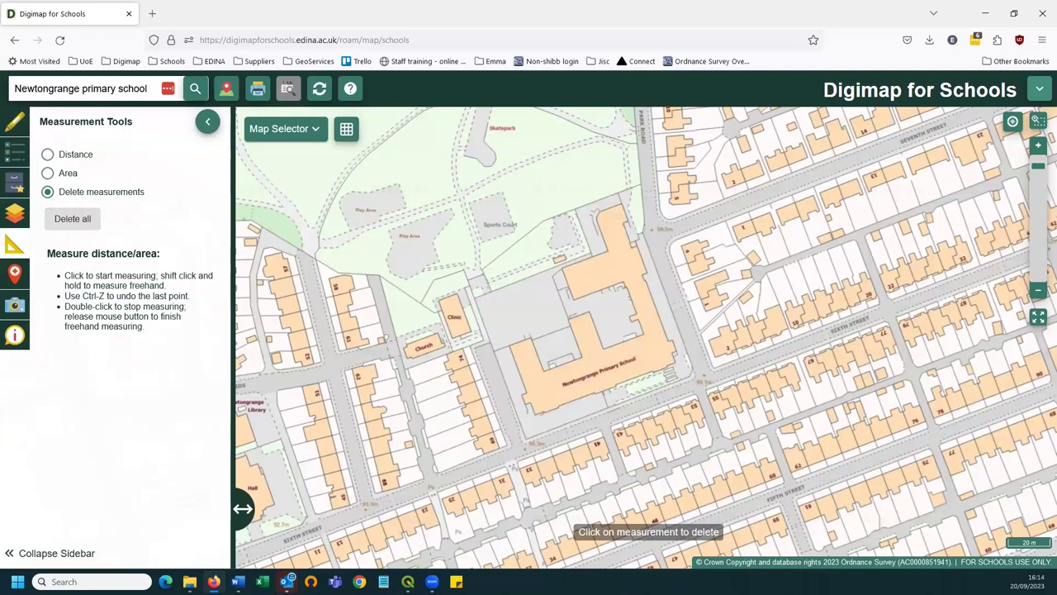
pyautogui.click(9, 122)
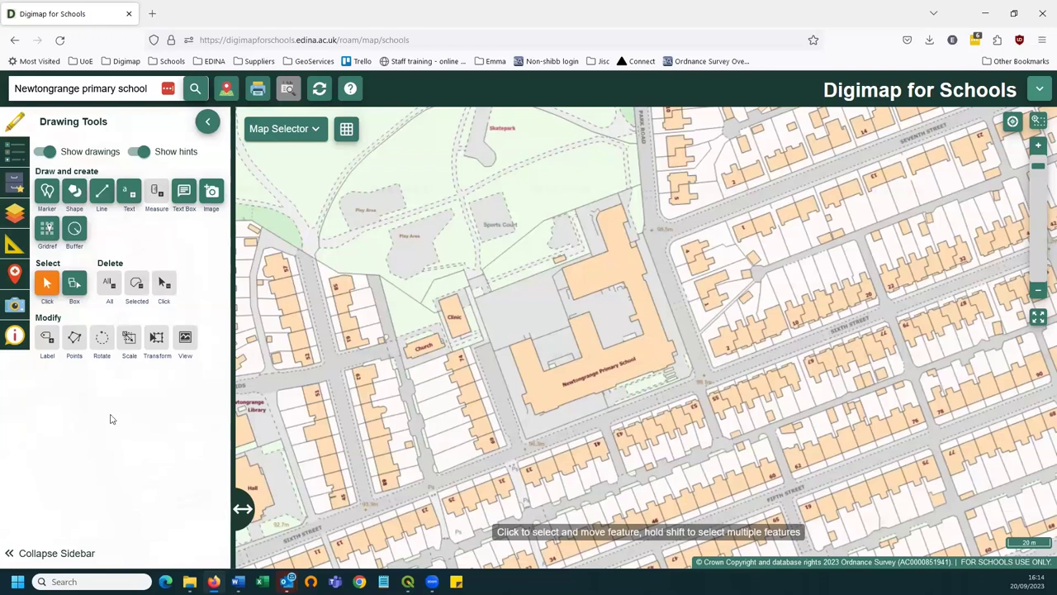
# Choose the Marker tool, try Sad and Grin, then place a red Balloon marker on a Fifth Street house
pyautogui.click(48, 192)
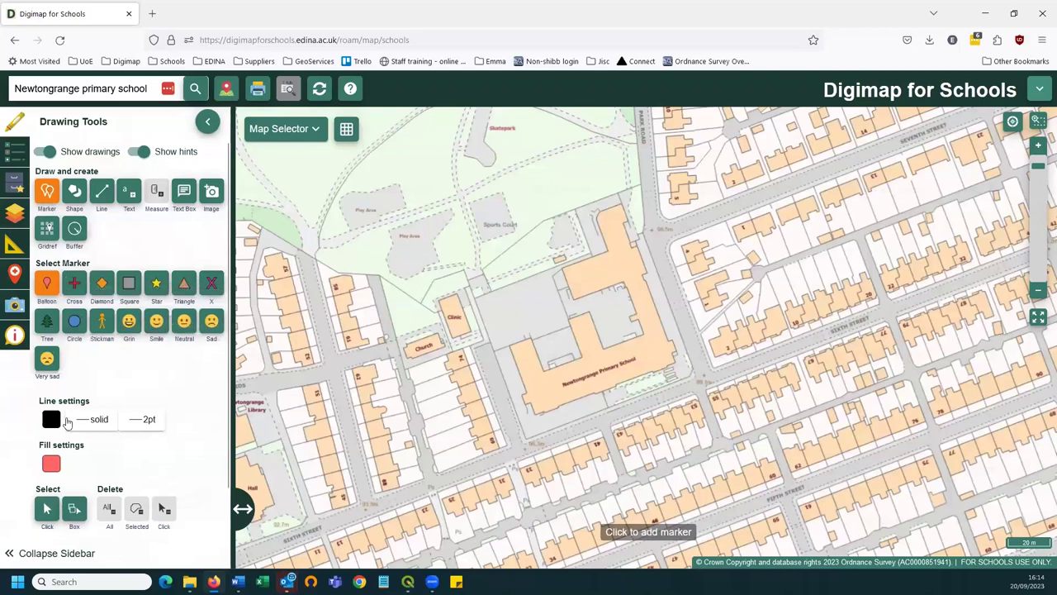
pyautogui.scroll(-1, 79, 496)
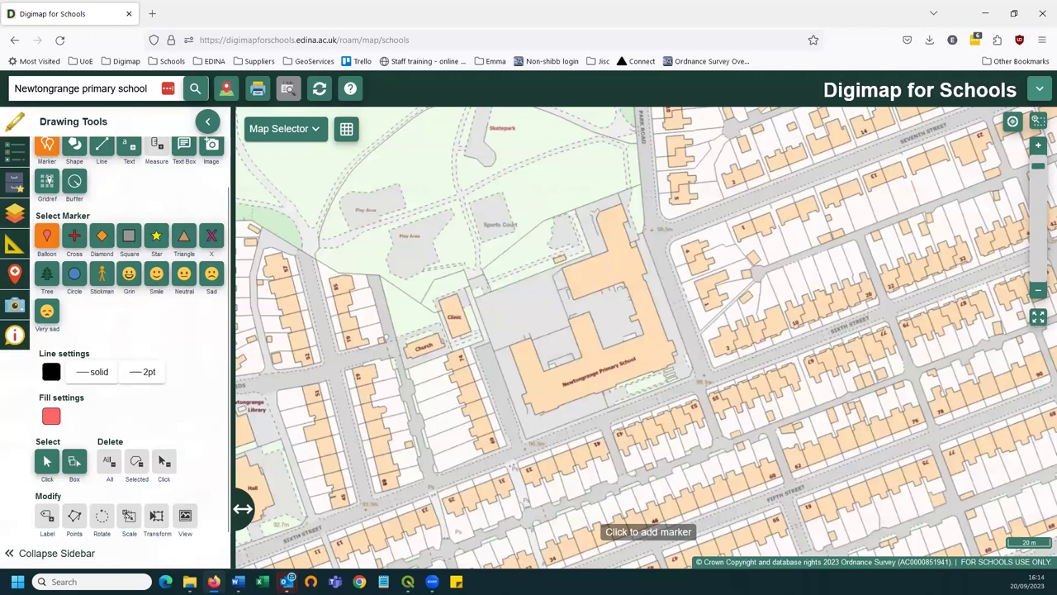
pyautogui.scroll(1, 93, 190)
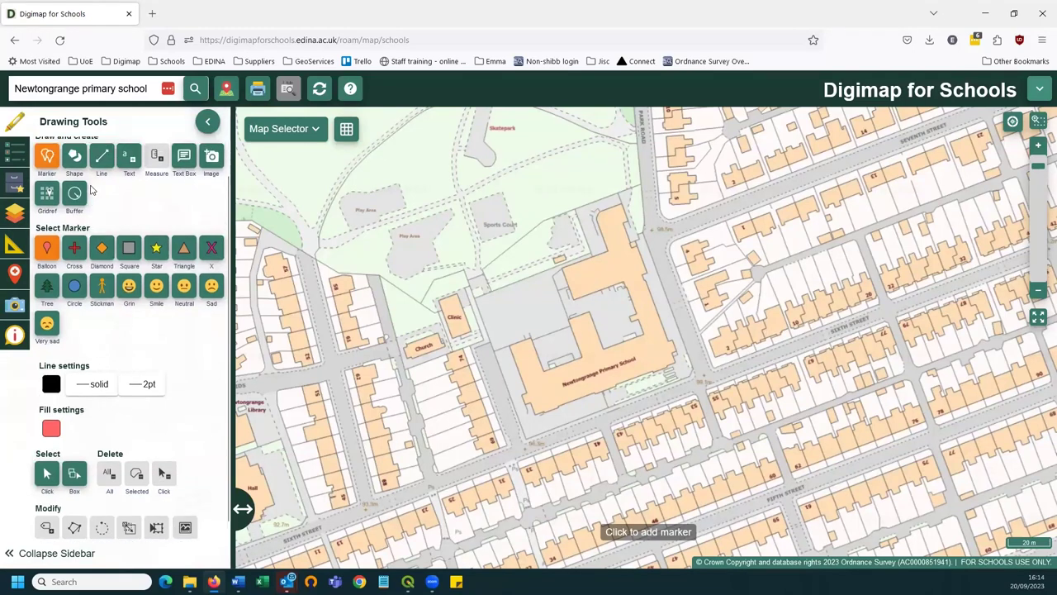
pyautogui.scroll(2, 92, 190)
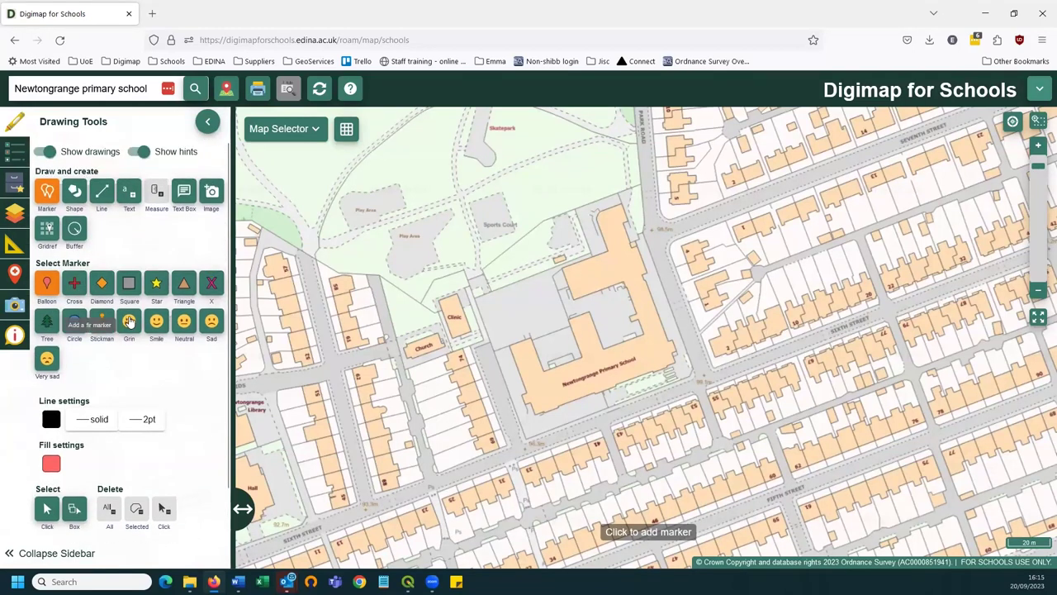
pyautogui.click(211, 322)
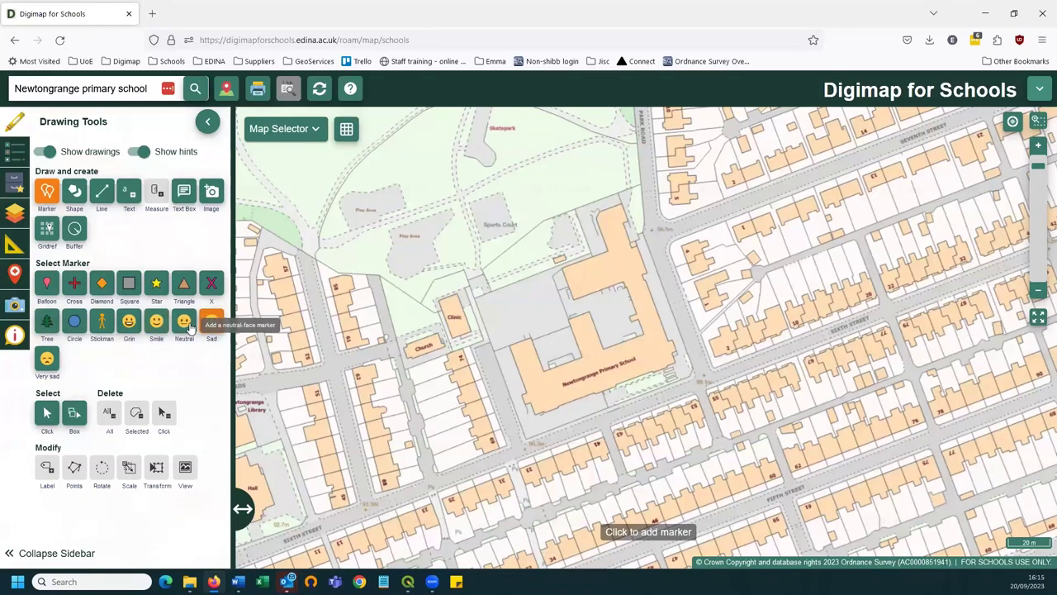
pyautogui.click(129, 322)
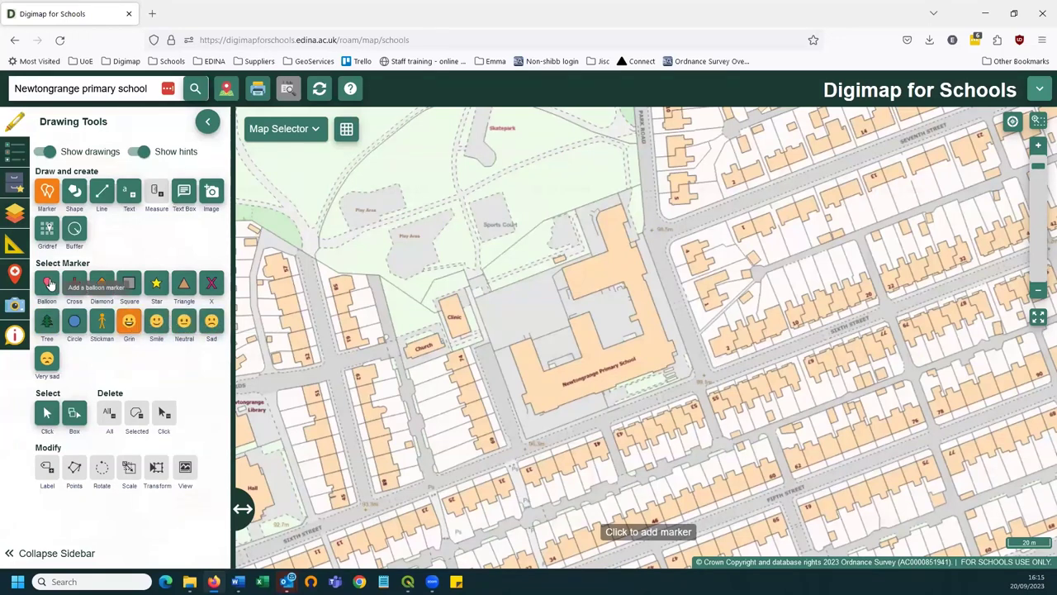
pyautogui.click(48, 283)
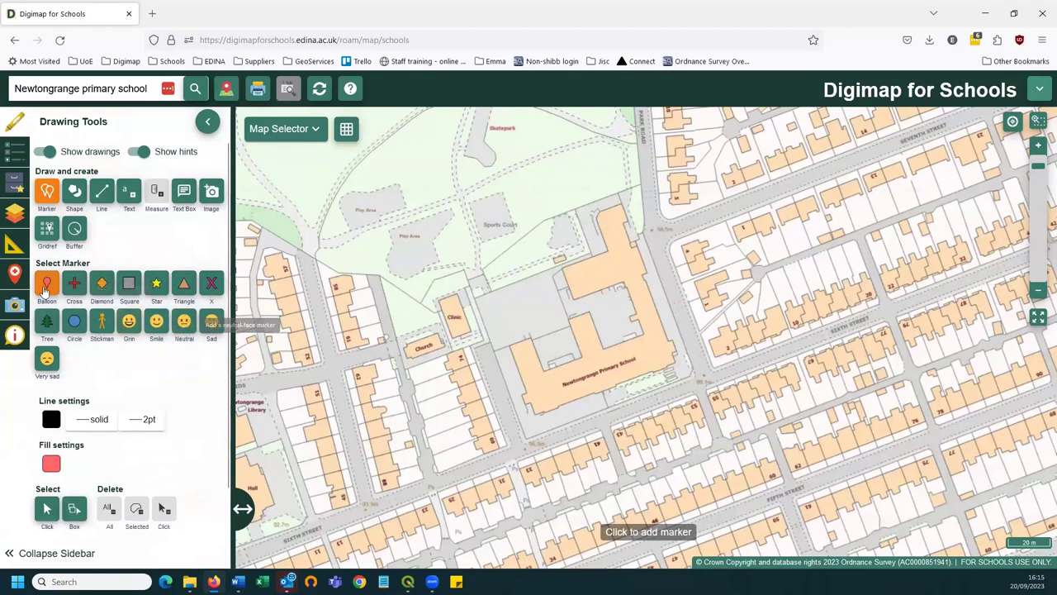
pyautogui.click(796, 454)
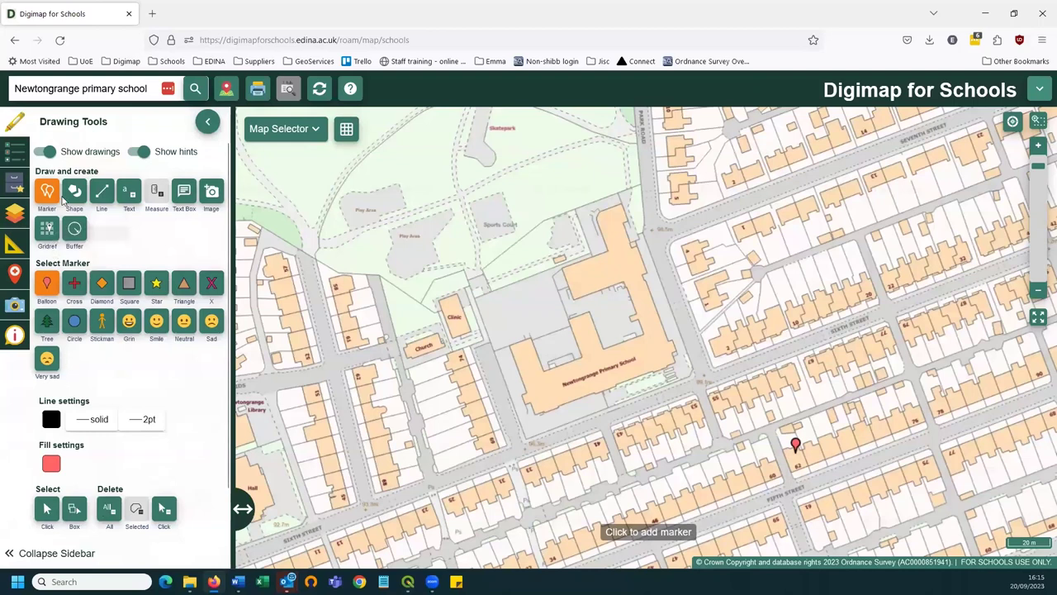
# Draw a purple route line from below the marker along Fifth Street to the school, then select it
pyautogui.click(103, 195)
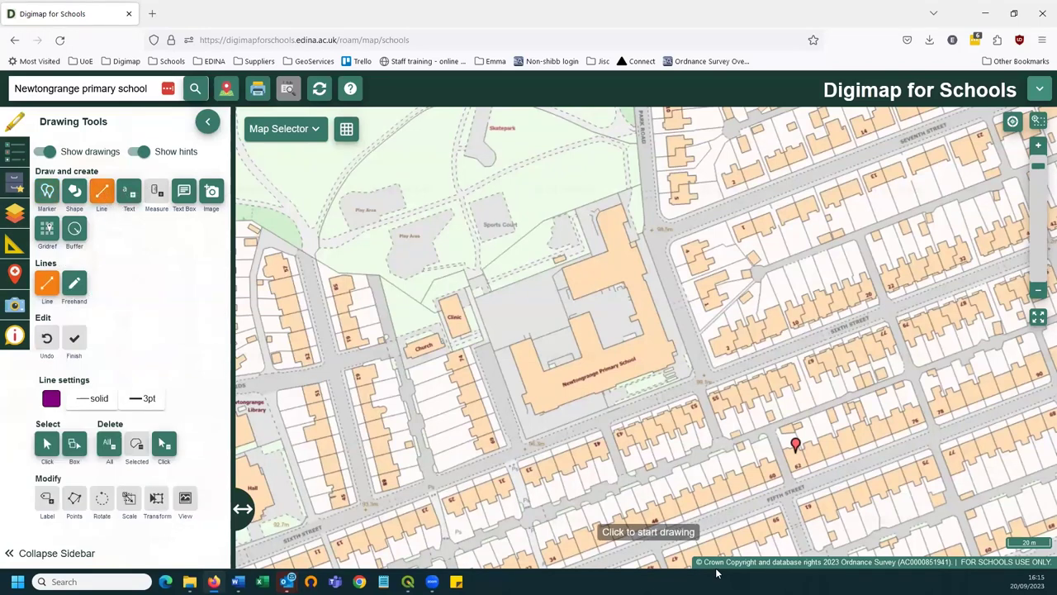
pyautogui.click(801, 477)
pyautogui.click(790, 484)
pyautogui.click(768, 428)
pyautogui.click(721, 441)
pyautogui.click(701, 396)
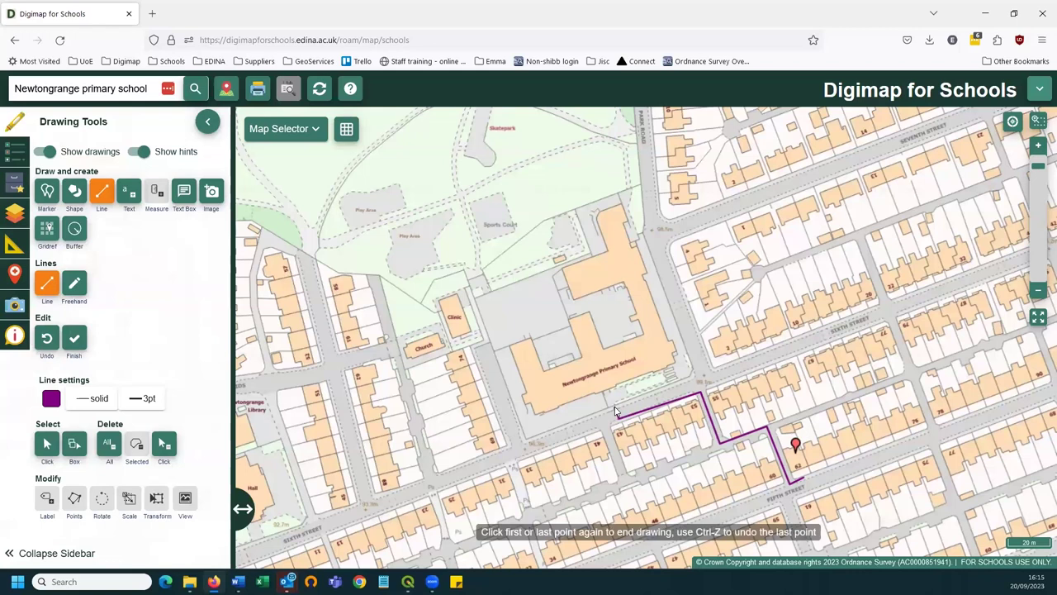
pyautogui.doubleClick(615, 411)
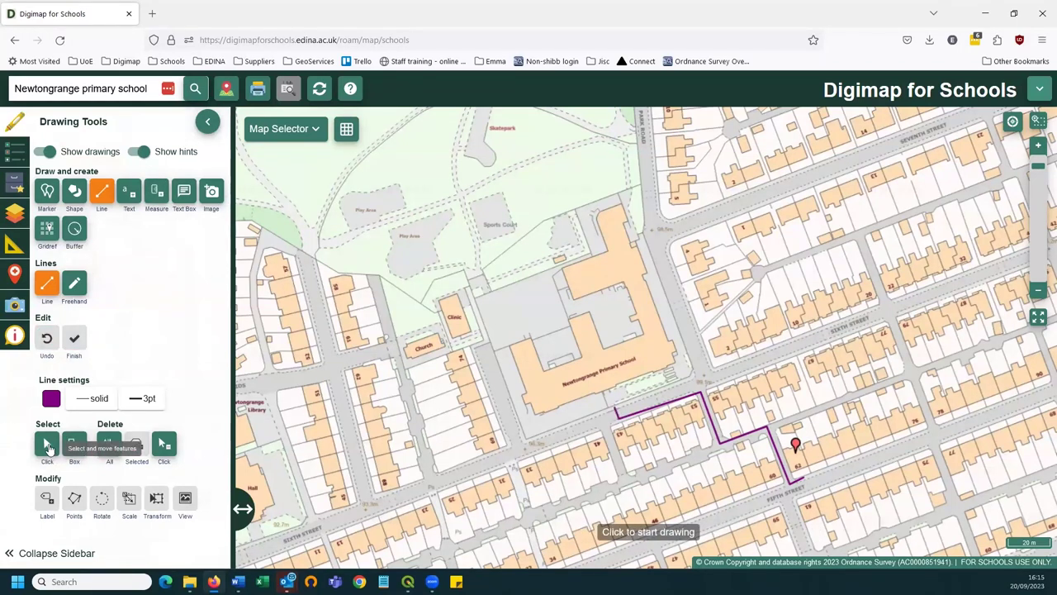
pyautogui.click(48, 447)
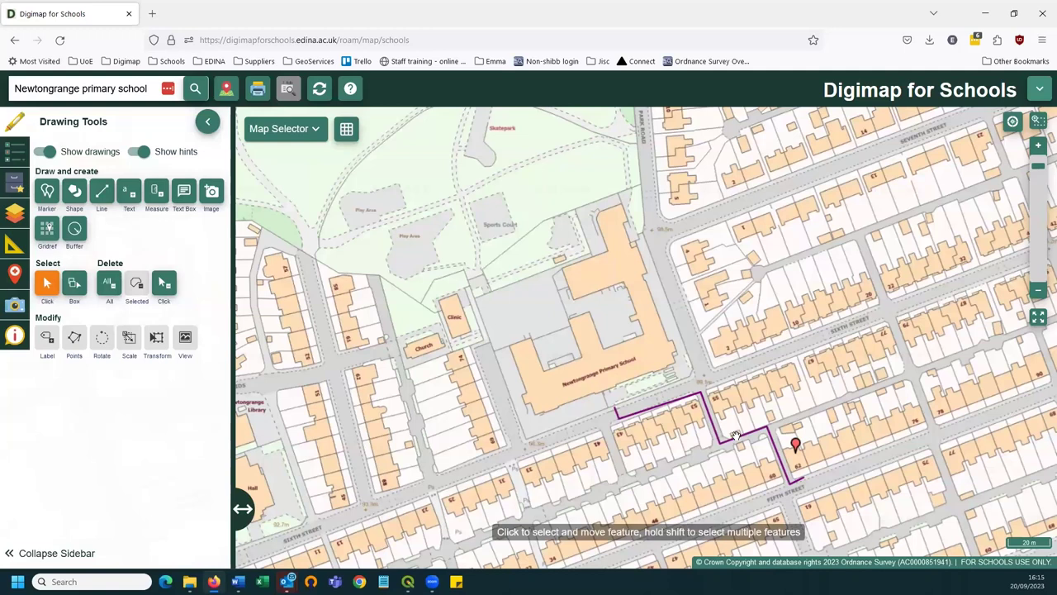
pyautogui.click(735, 435)
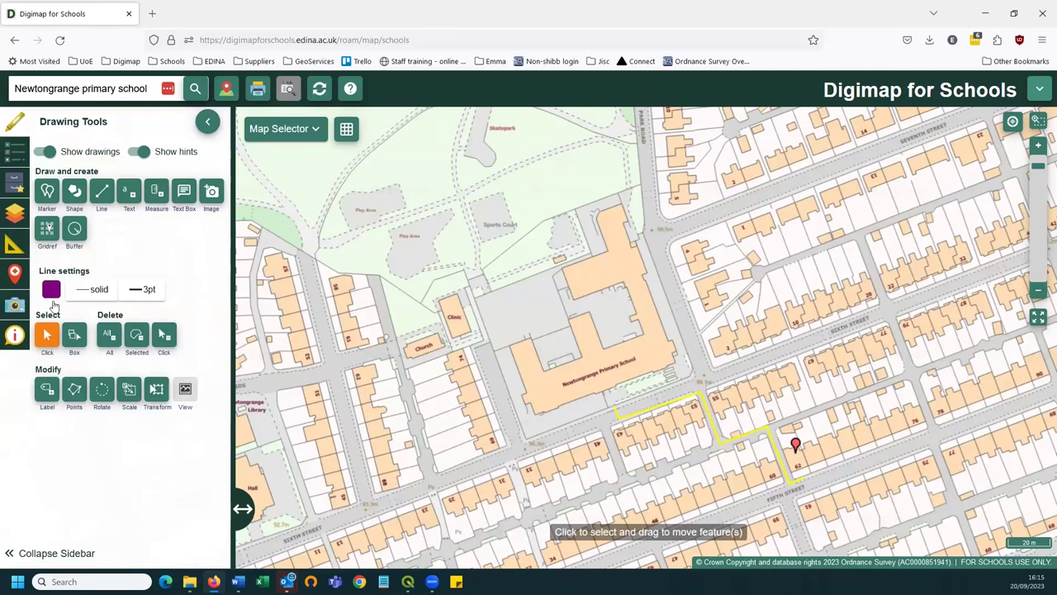
# Restyle the selected route as a red, dotted, 6pt line and deselect it to apply
pyautogui.click(52, 291)
pyautogui.click(141, 399)
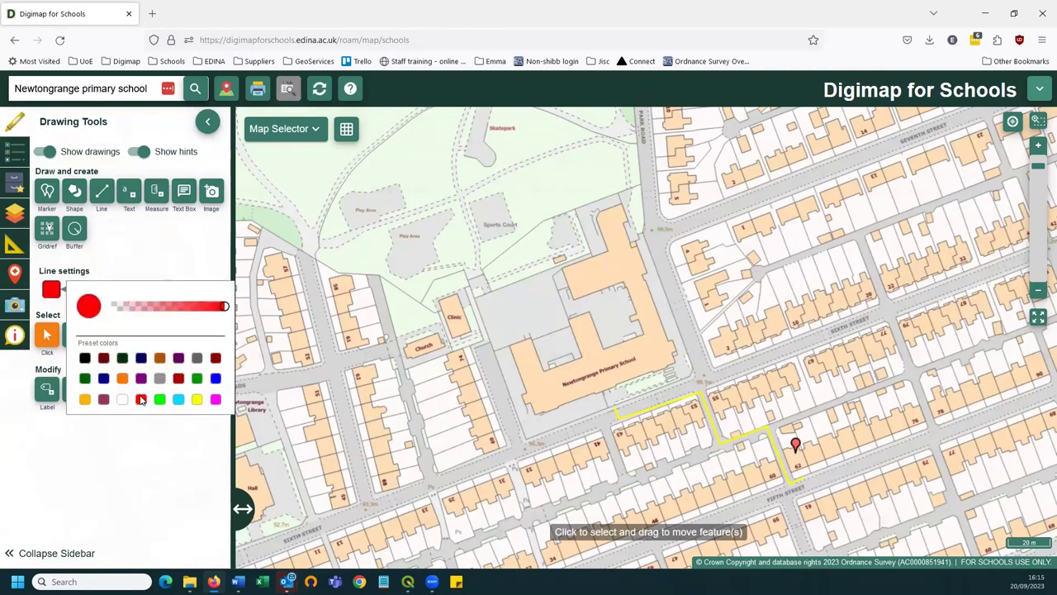
pyautogui.click(138, 270)
pyautogui.click(99, 289)
pyautogui.click(104, 350)
pyautogui.click(135, 289)
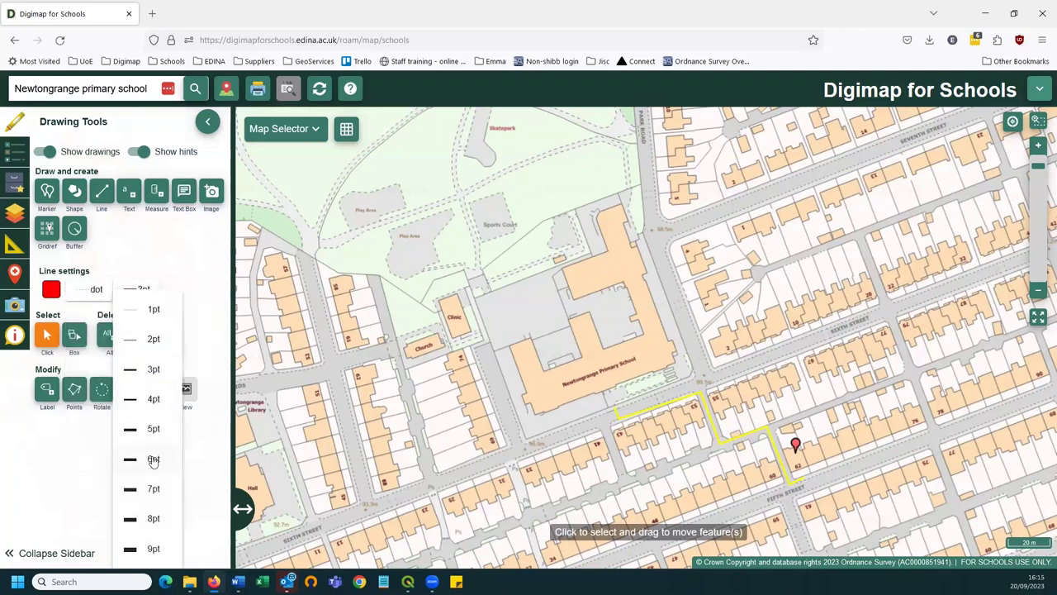
pyautogui.click(151, 453)
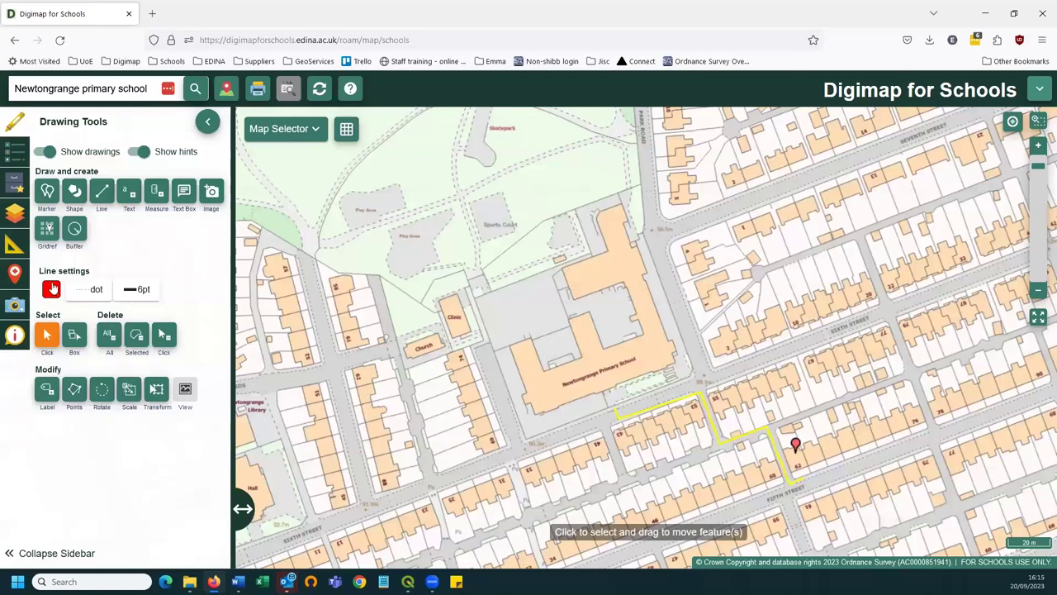
pyautogui.click(755, 370)
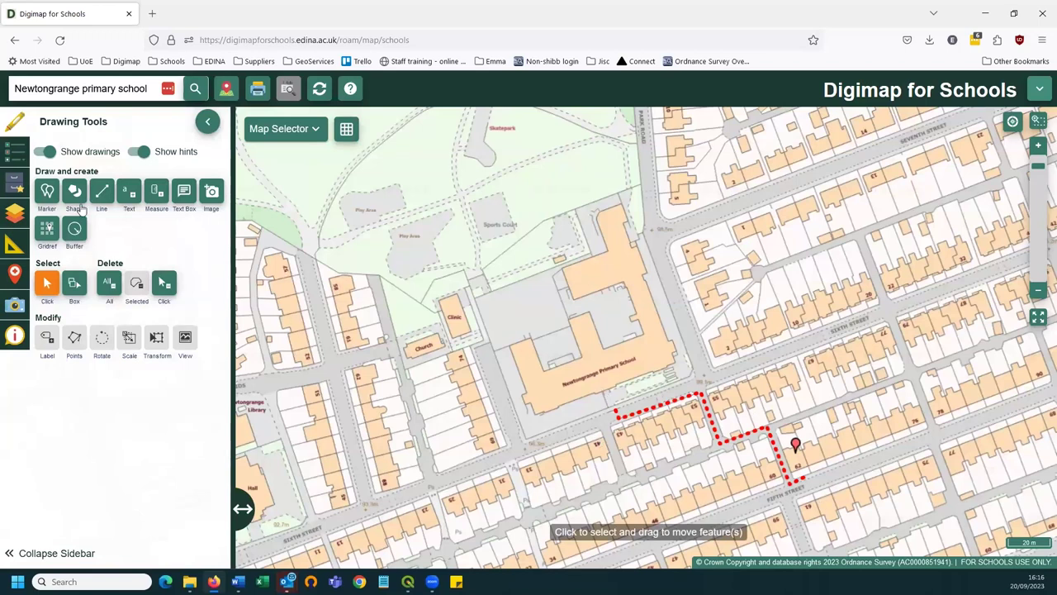
# Add a Measure label to the route line and confirm its text, 136.9 m
pyautogui.click(157, 192)
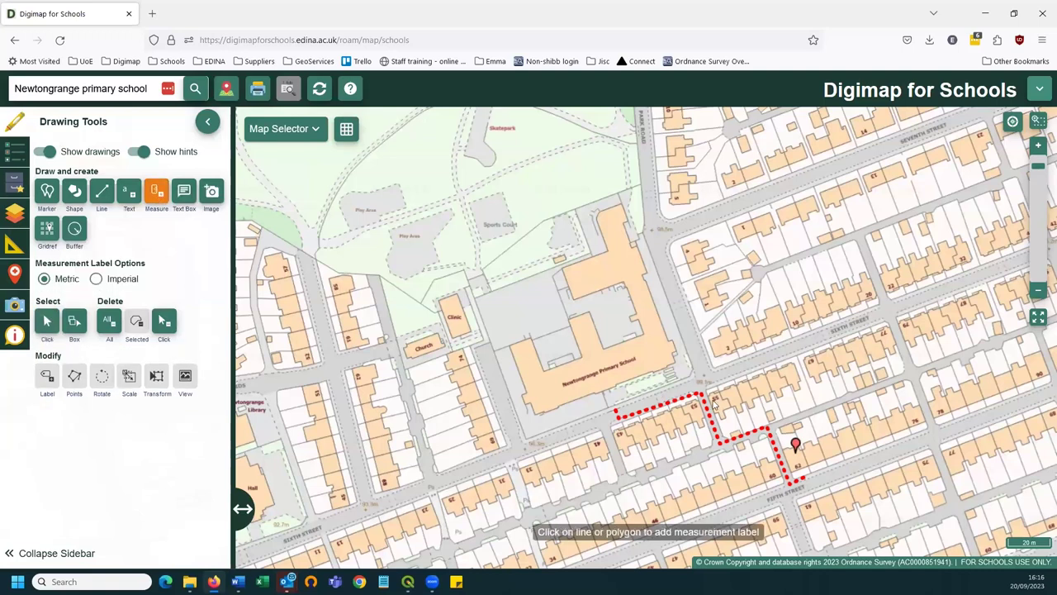
pyautogui.click(703, 397)
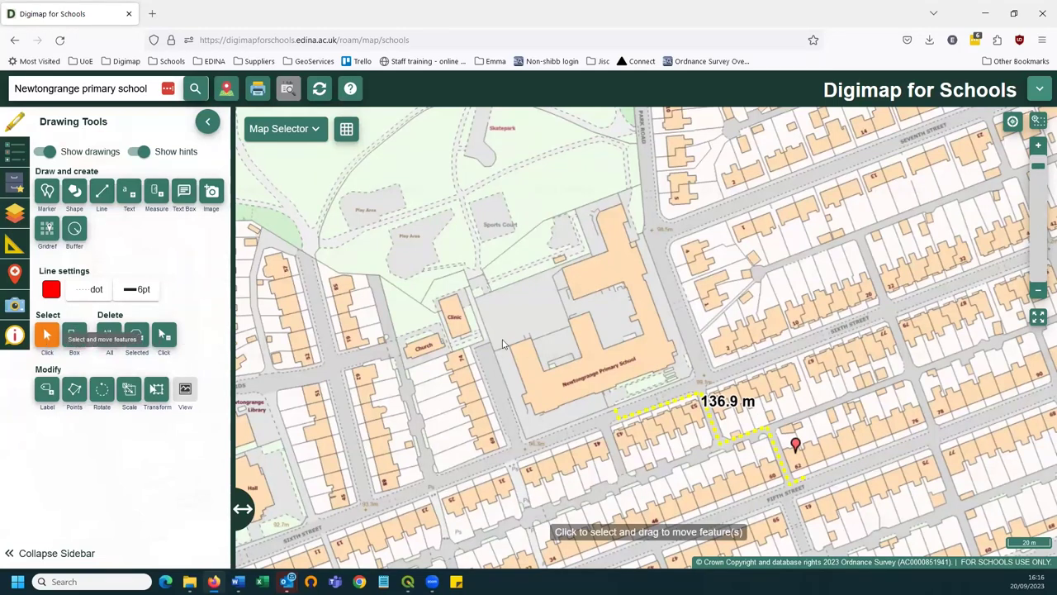
pyautogui.doubleClick(734, 403)
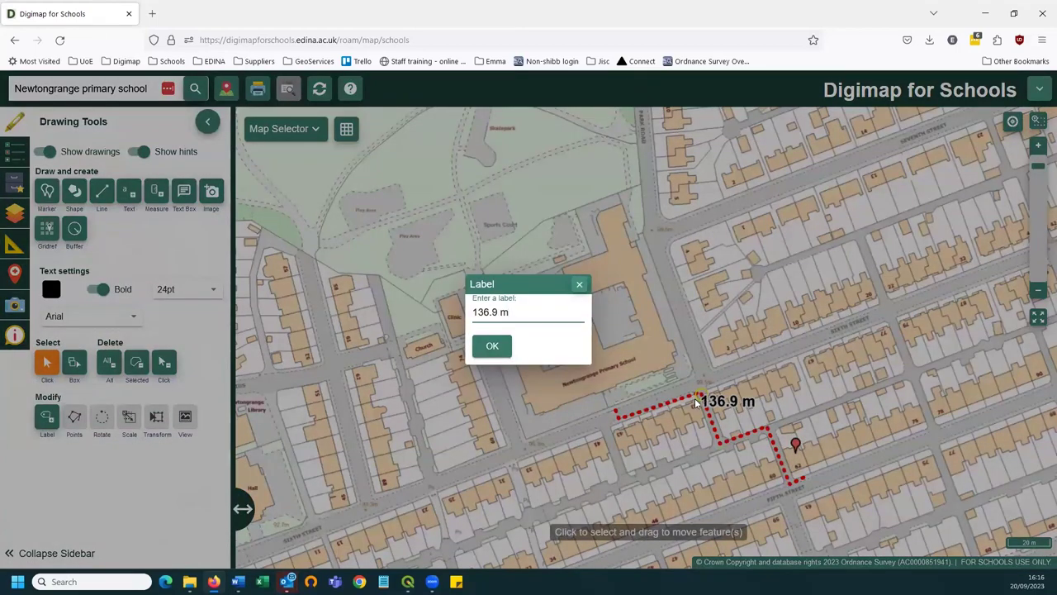
pyautogui.click(492, 347)
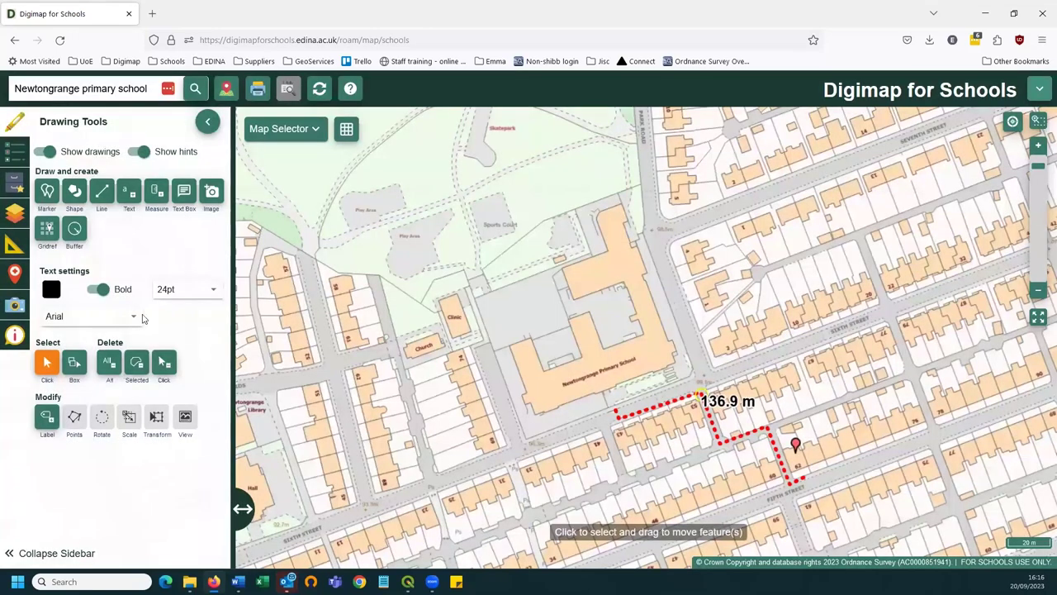
# Style the label as 18pt, non-bold, red Verdana text
pyautogui.click(212, 293)
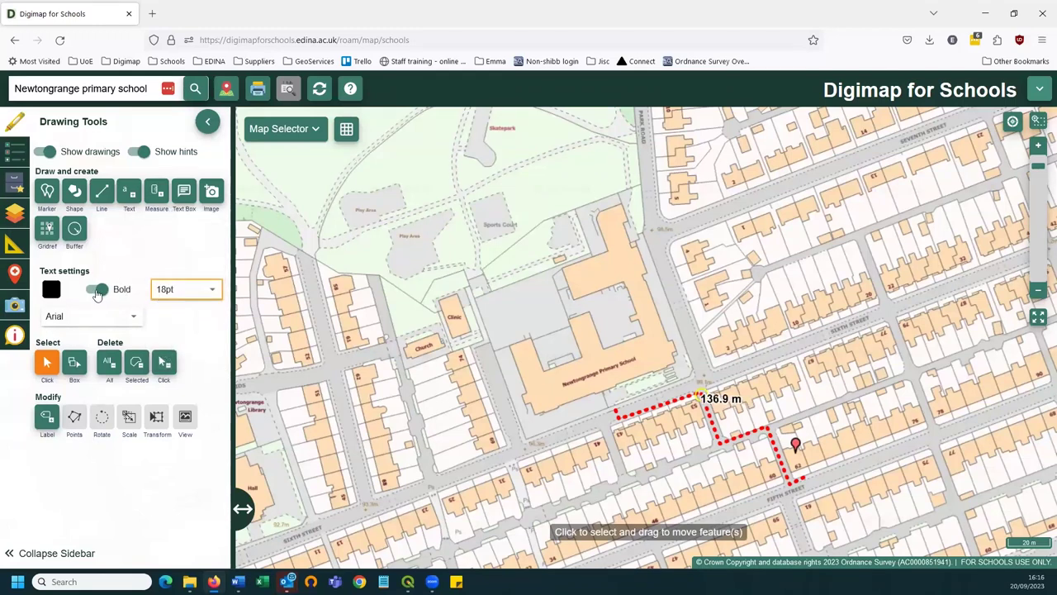
pyautogui.click(51, 288)
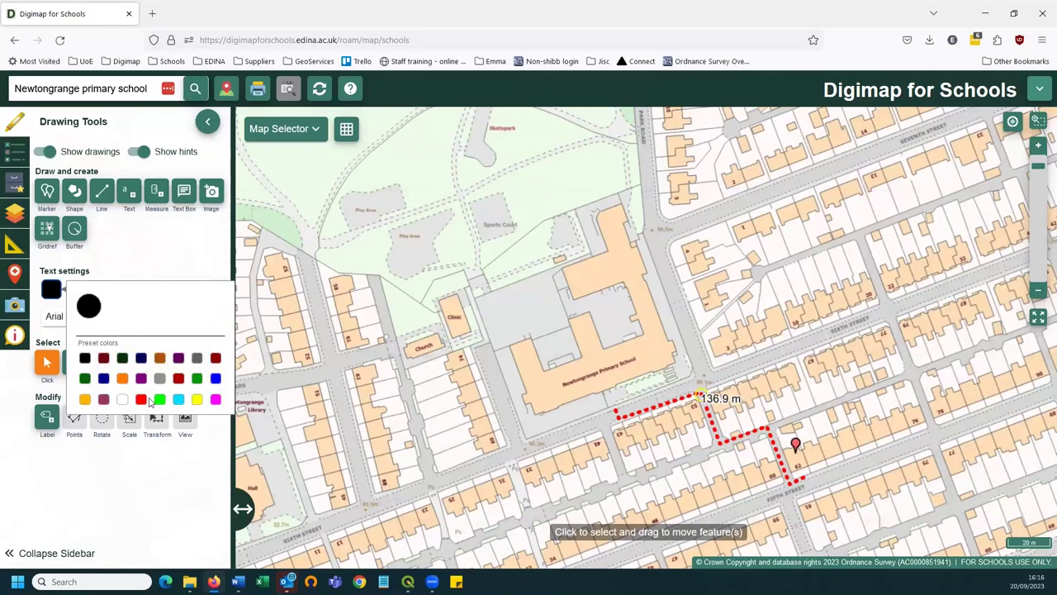
pyautogui.click(141, 399)
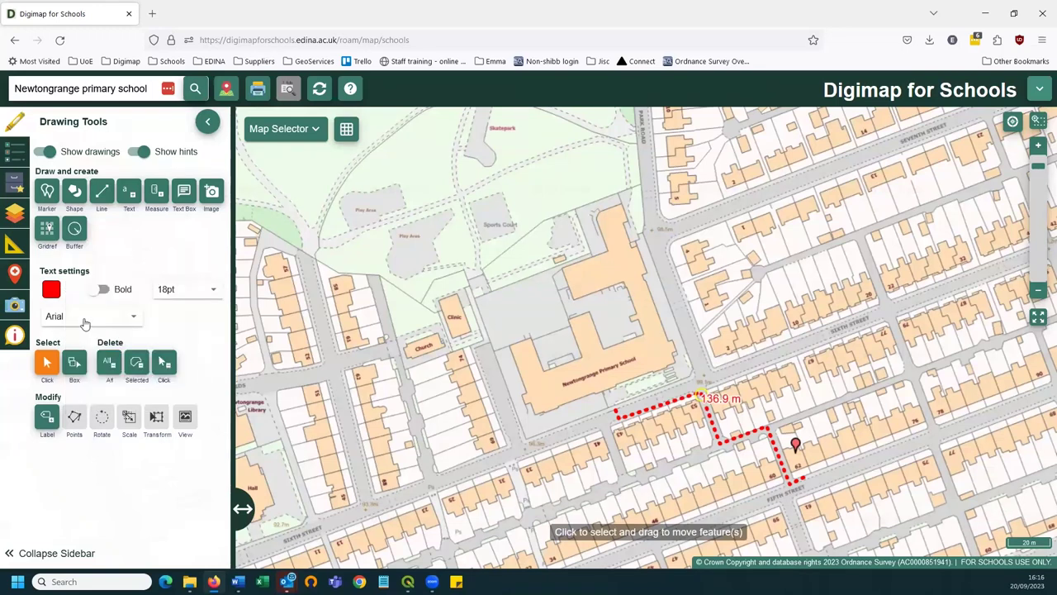
pyautogui.click(84, 323)
pyautogui.scroll(-1, 86, 413)
pyautogui.click(67, 450)
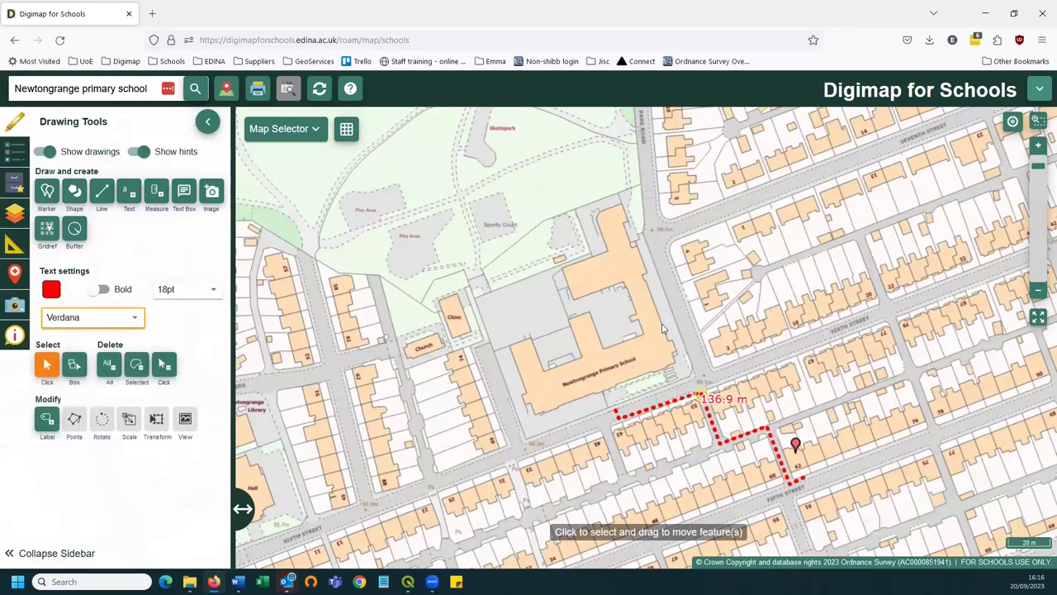
pyautogui.click(777, 405)
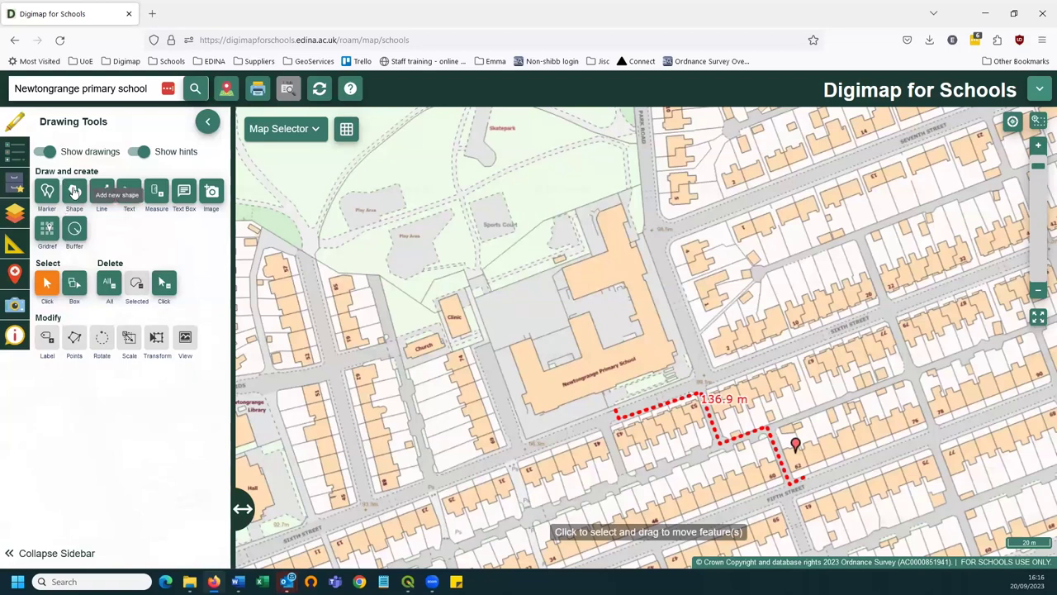
# Start a polygon at the school's west corner, tracing its outer corners and east wing
pyautogui.click(74, 191)
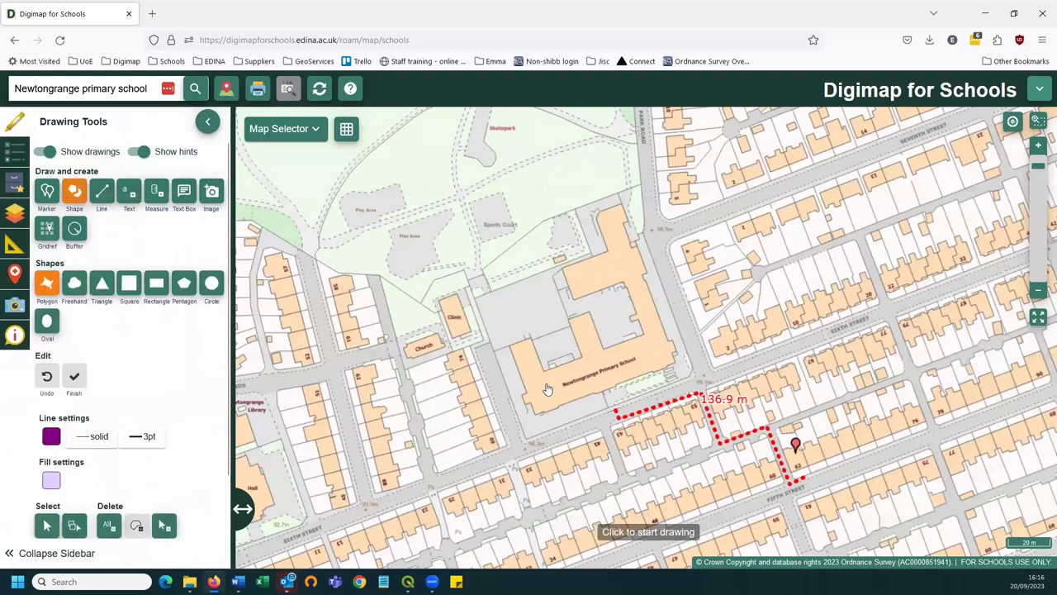
pyautogui.click(509, 347)
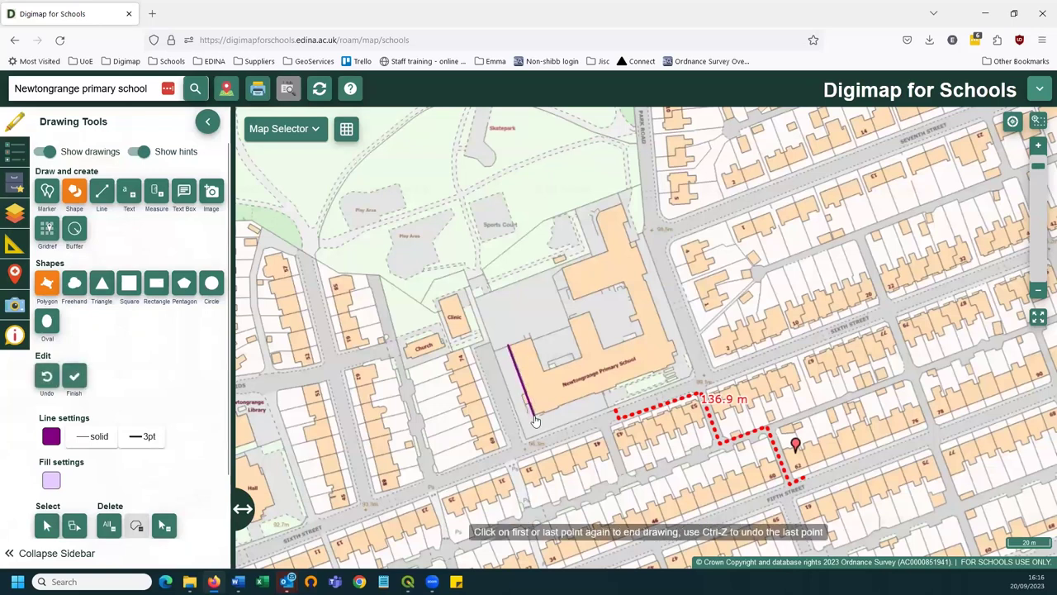
pyautogui.click(535, 415)
pyautogui.click(675, 364)
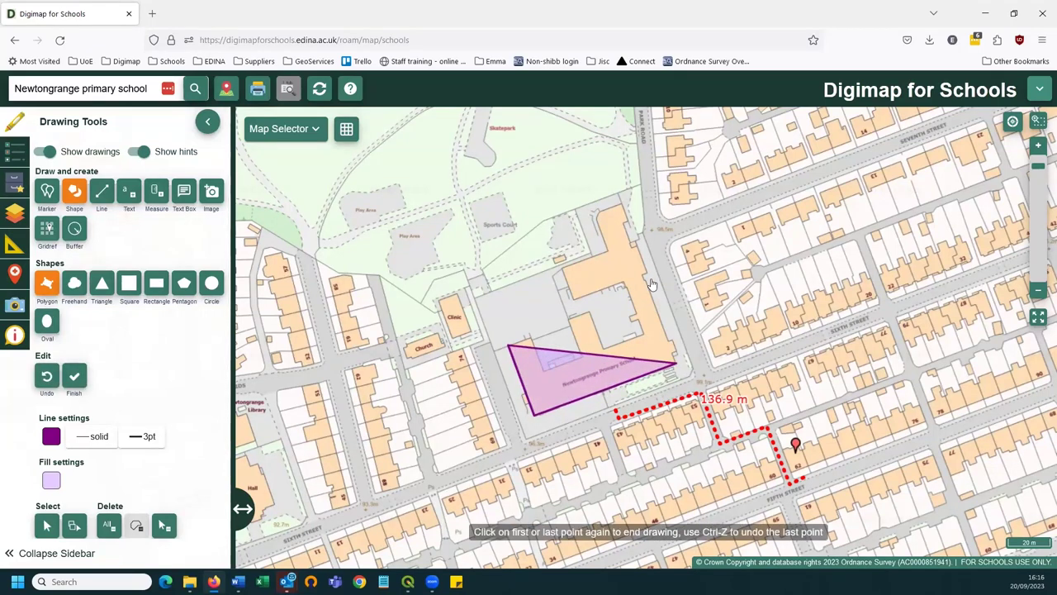
pyautogui.click(620, 205)
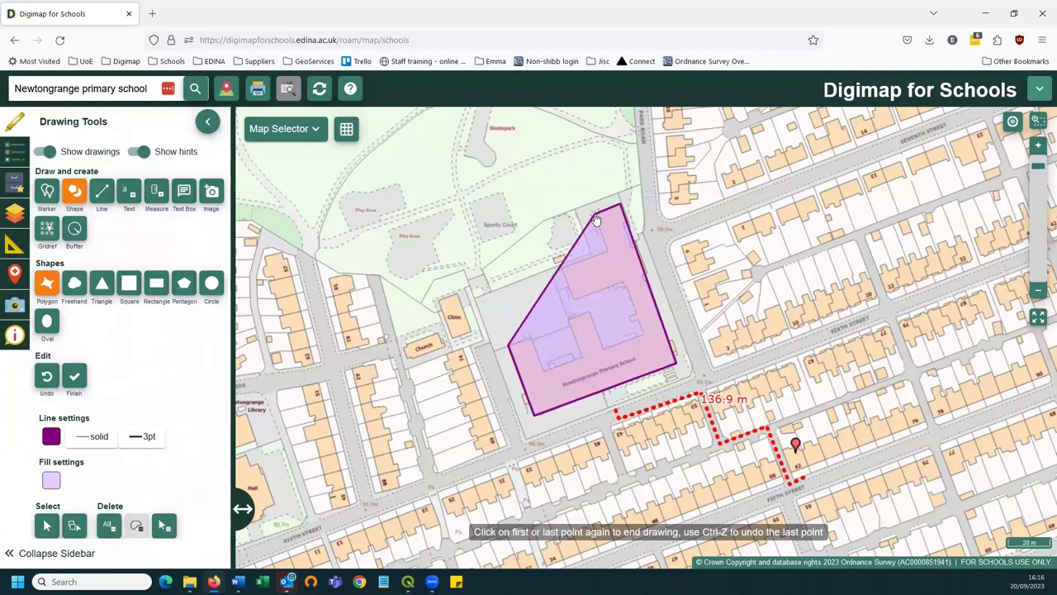
pyautogui.click(595, 213)
pyautogui.click(607, 251)
pyautogui.click(564, 269)
# Trace the inner courtyard and notch, then close the school outline polygon
pyautogui.click(570, 300)
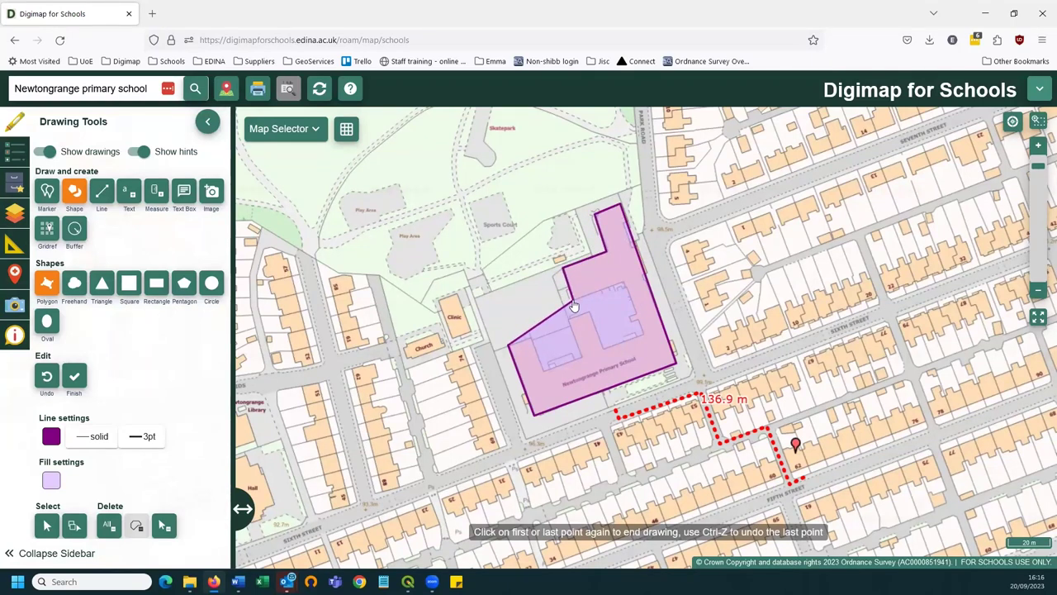
pyautogui.click(628, 283)
pyautogui.click(643, 336)
pyautogui.click(598, 347)
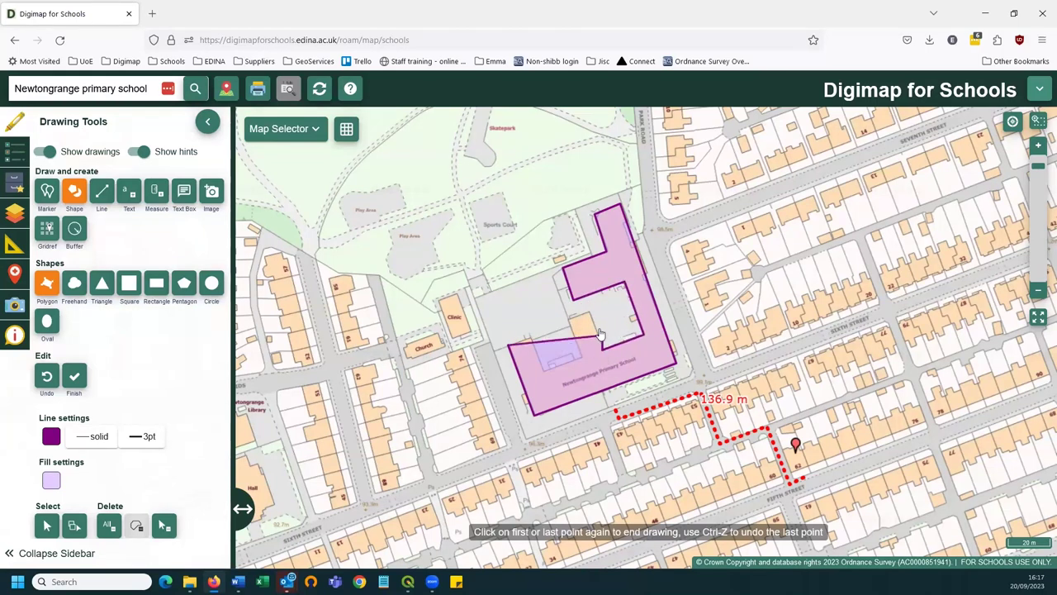
pyautogui.click(588, 315)
pyautogui.click(570, 320)
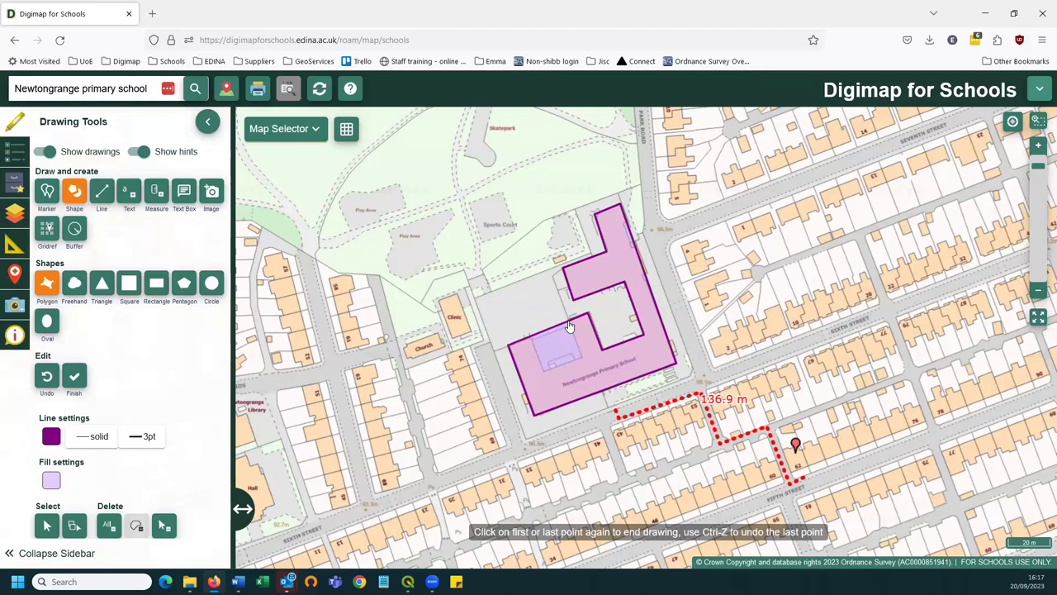
pyautogui.click(570, 347)
pyautogui.click(541, 369)
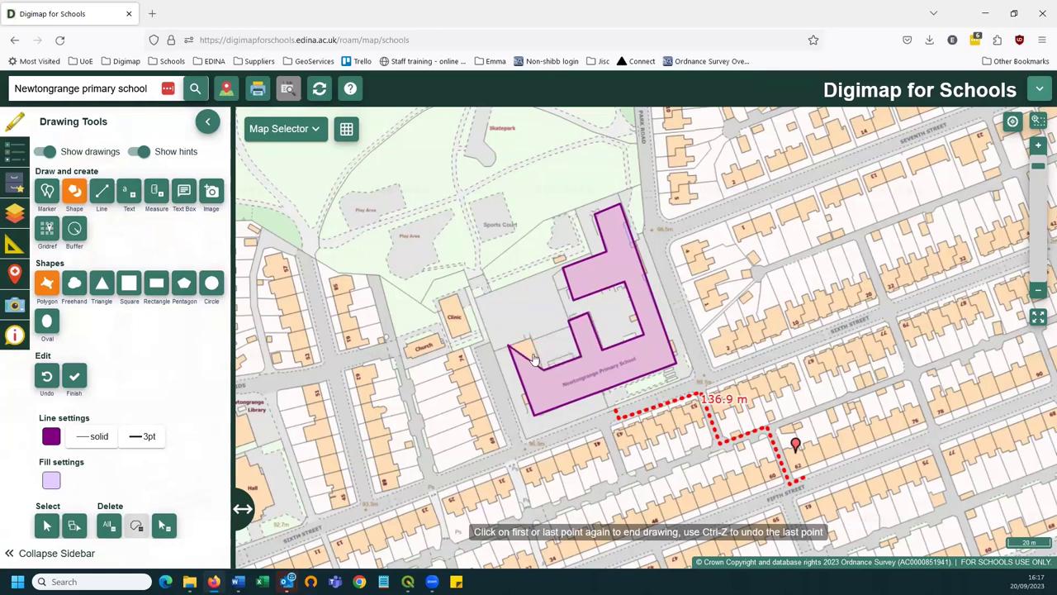
pyautogui.click(518, 341)
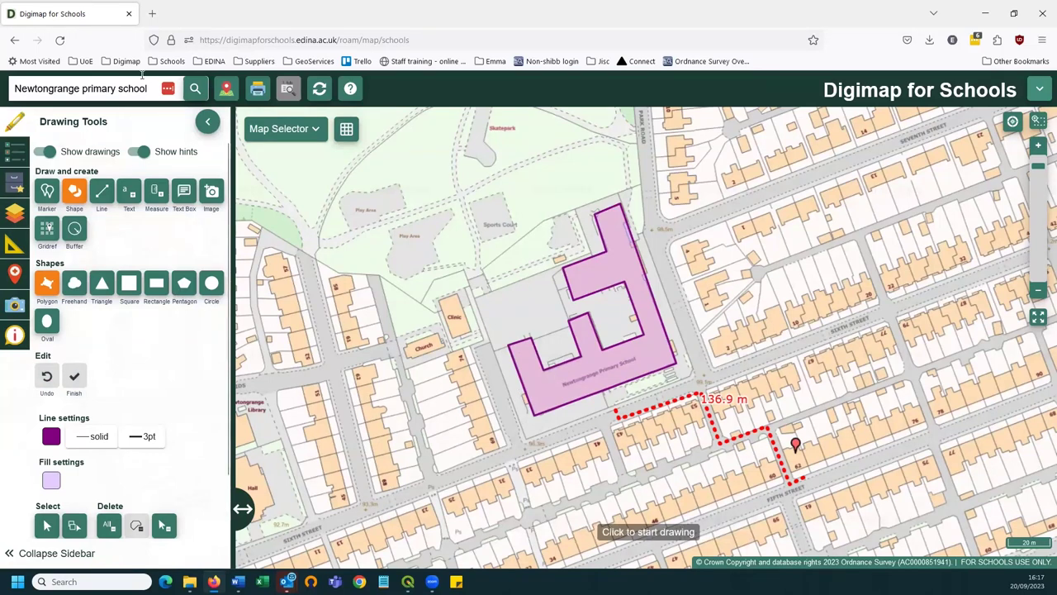
# Label the school outline with its area and make the polygon's outline dark green
pyautogui.click(157, 191)
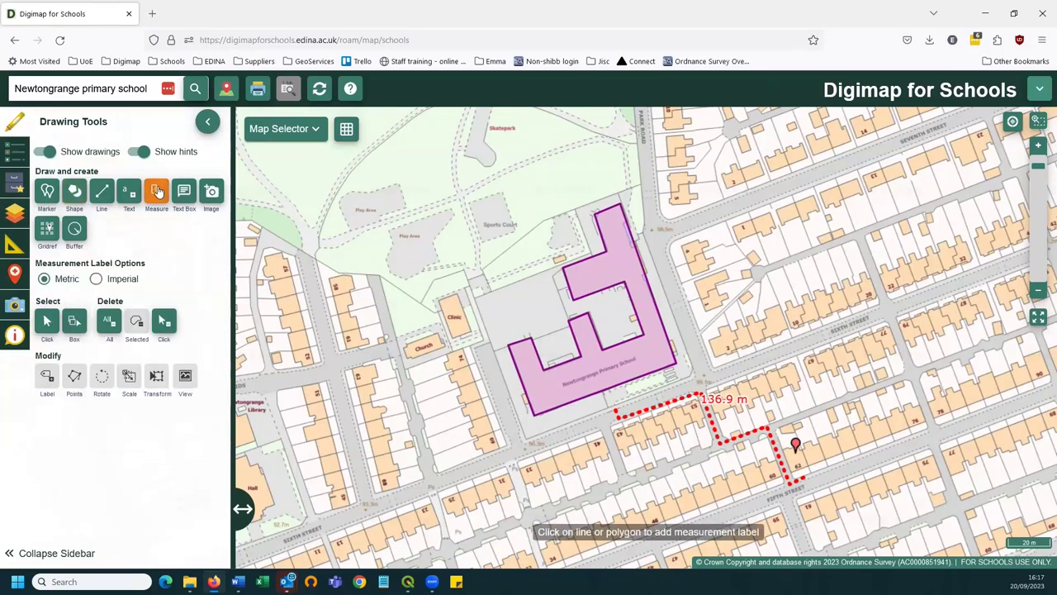
pyautogui.click(616, 246)
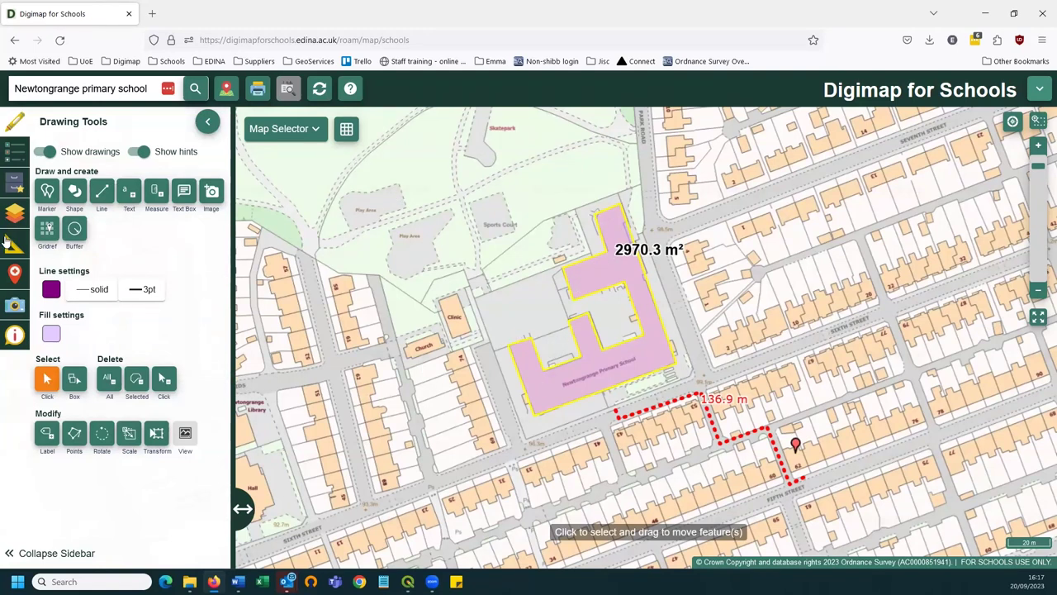
pyautogui.click(52, 289)
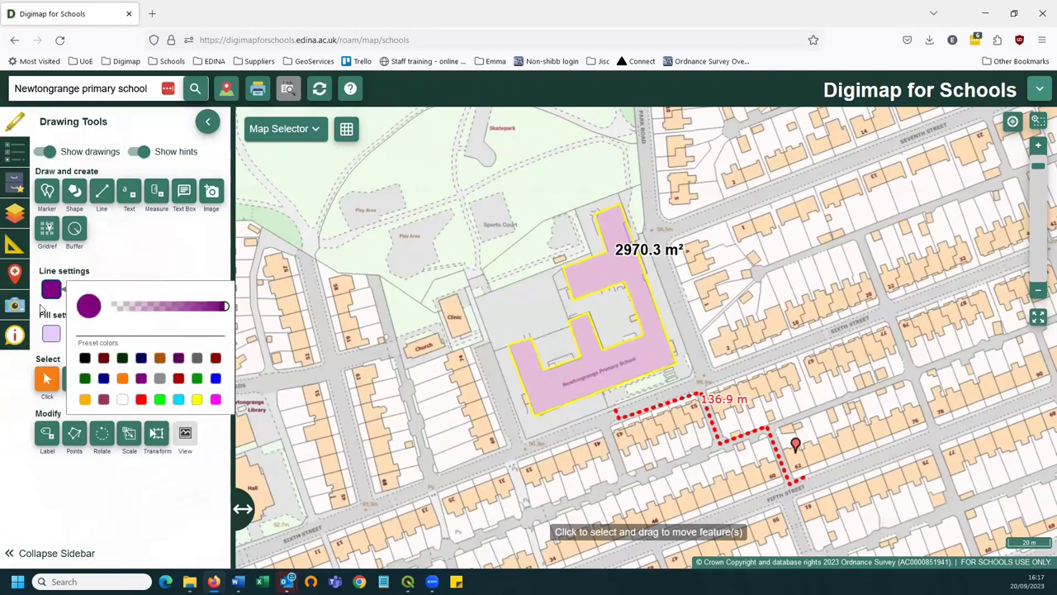
pyautogui.click(86, 379)
pyautogui.click(142, 244)
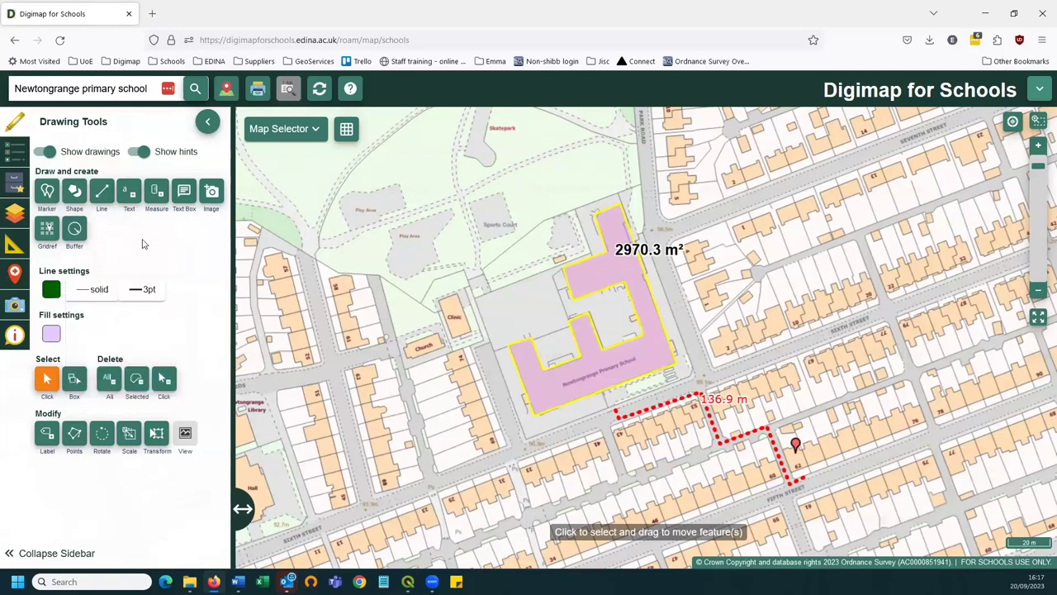
# Fill the school polygon with slightly transparent green and deselect it to check the result
pyautogui.click(49, 336)
pyautogui.click(85, 423)
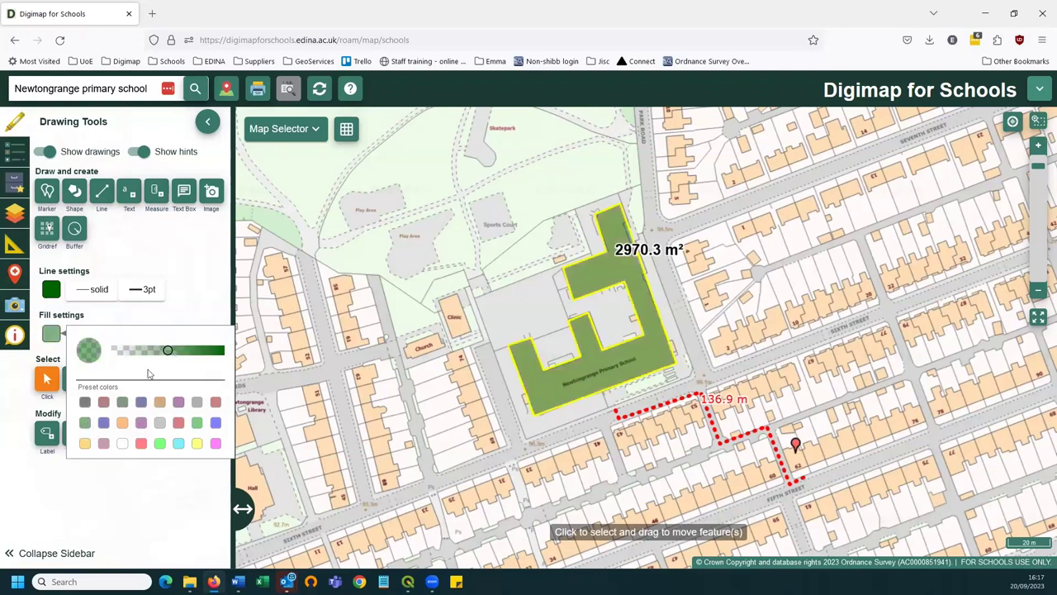
pyautogui.moveTo(167, 351); pyautogui.dragTo(162, 351)
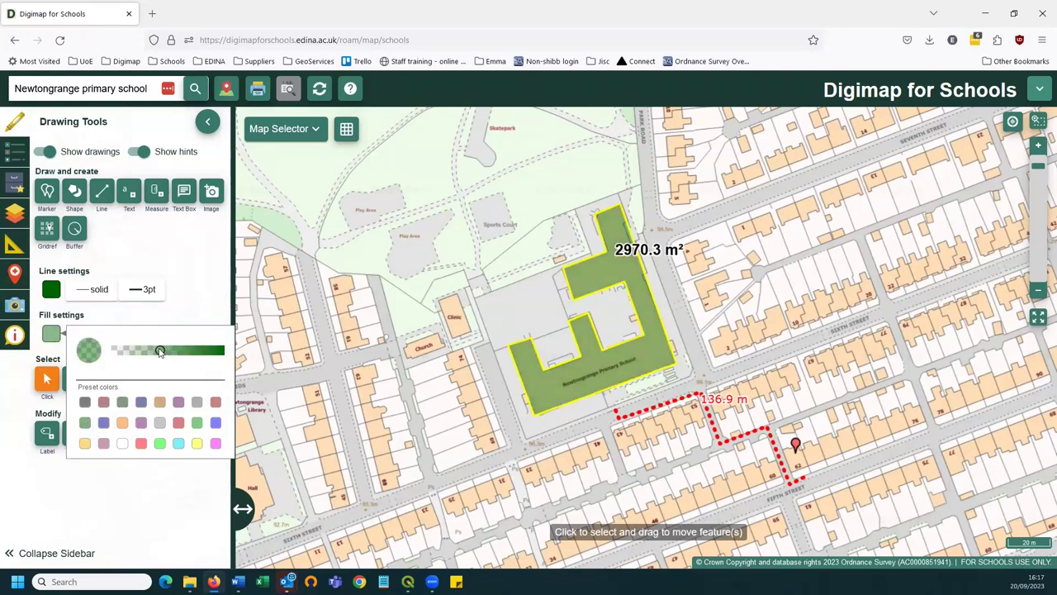
pyautogui.click(438, 230)
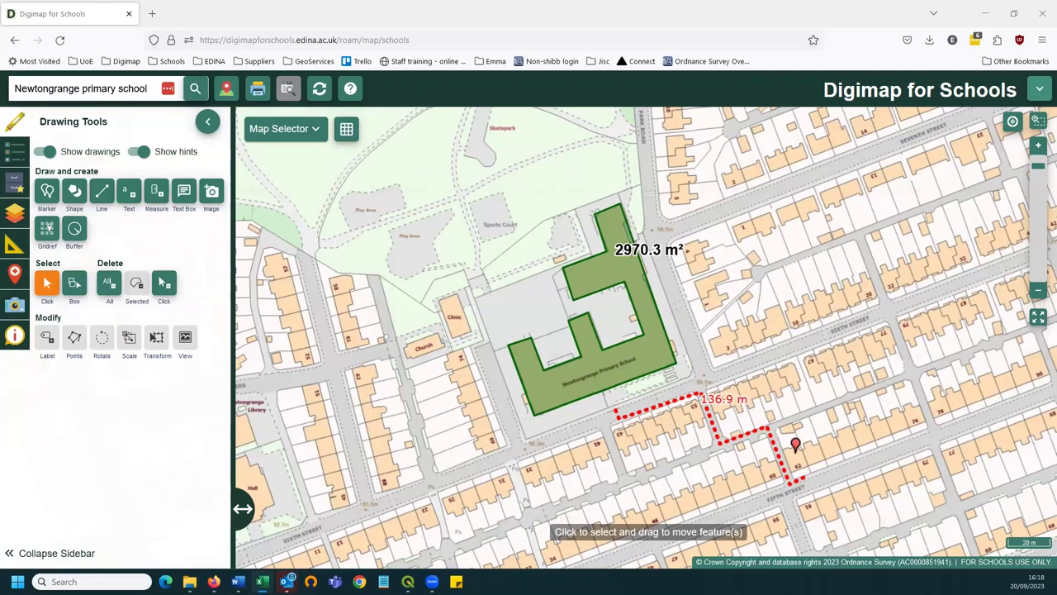
pyautogui.hotkey('alt', 'Tab')
# Widen column A to read the grid references, then close the sheet without saving
pyautogui.moveTo(113, 207); pyautogui.dragTo(149, 207)
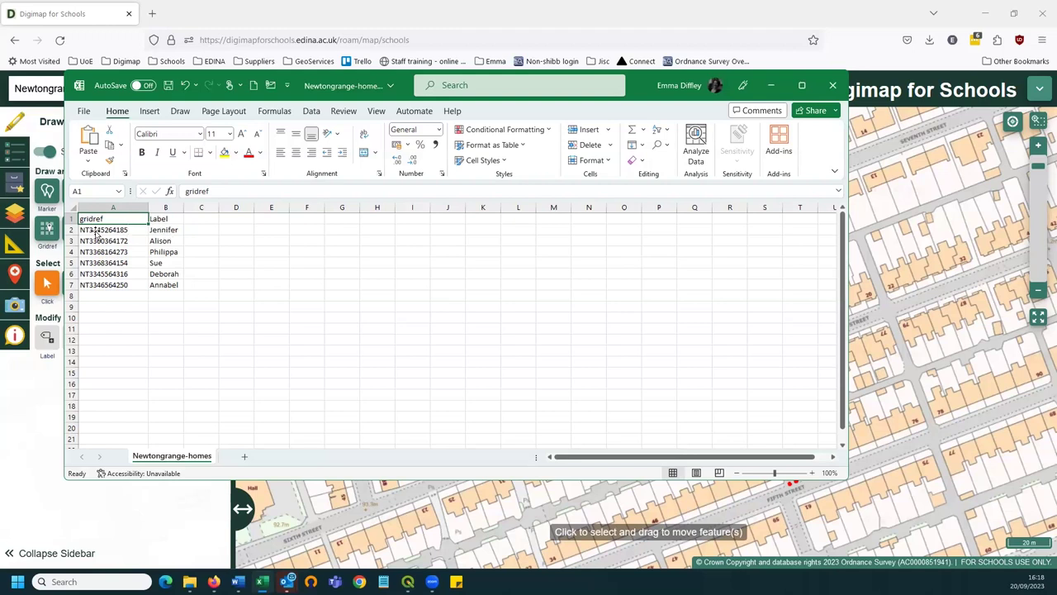
pyautogui.click(838, 89)
pyautogui.click(534, 305)
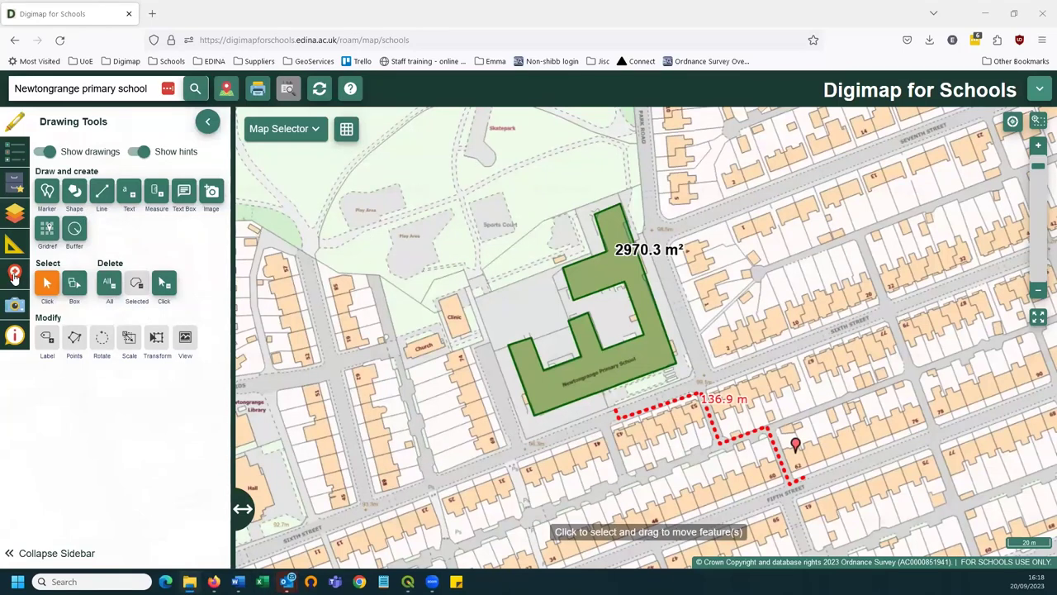
# Import Newtongrange-homes.csv as points and pan and zoom out so all homes show
pyautogui.click(14, 275)
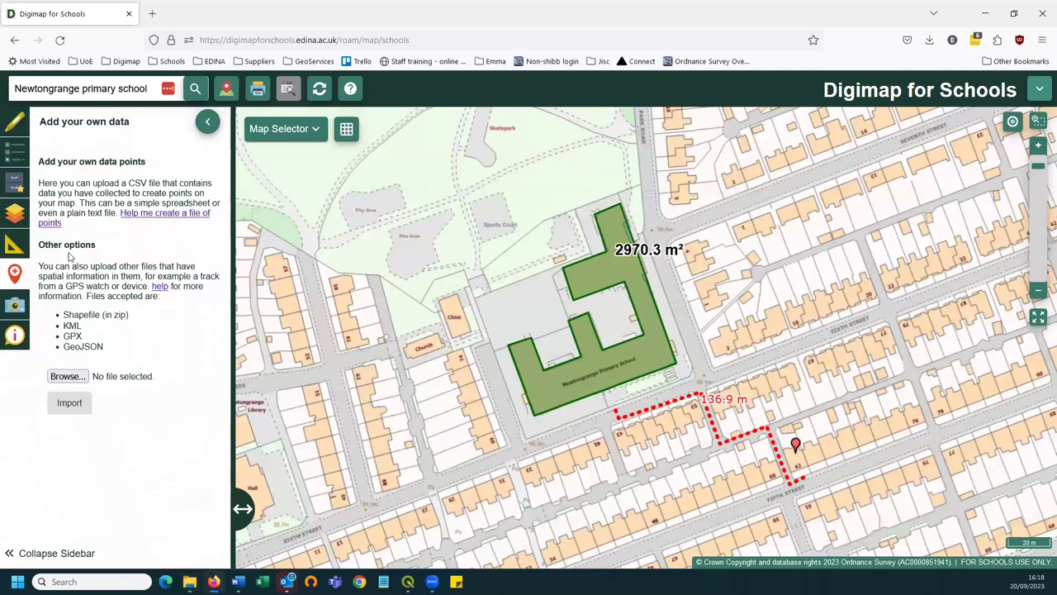
pyautogui.click(68, 376)
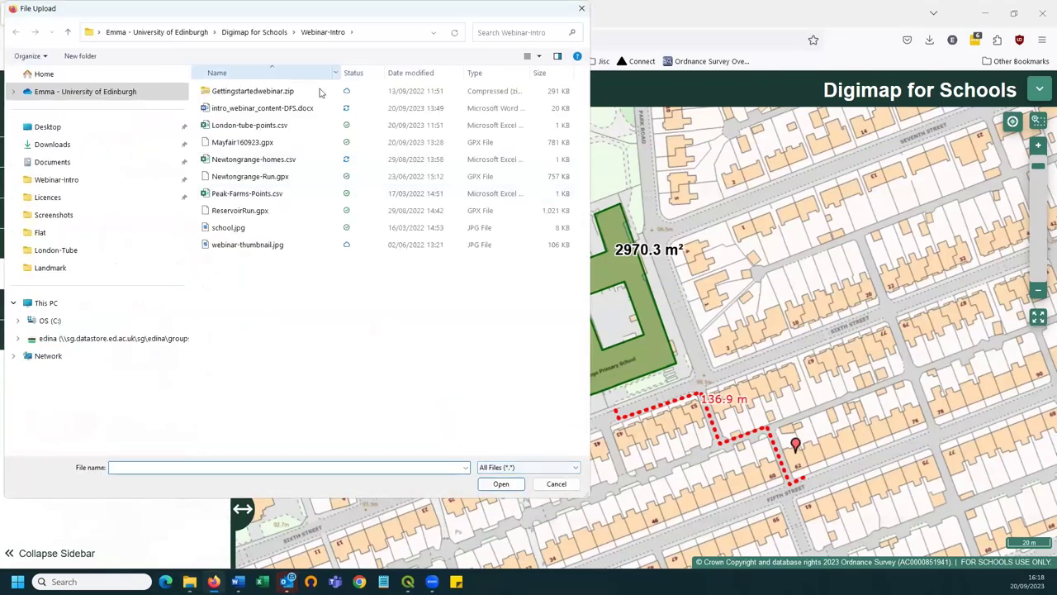
pyautogui.click(272, 162)
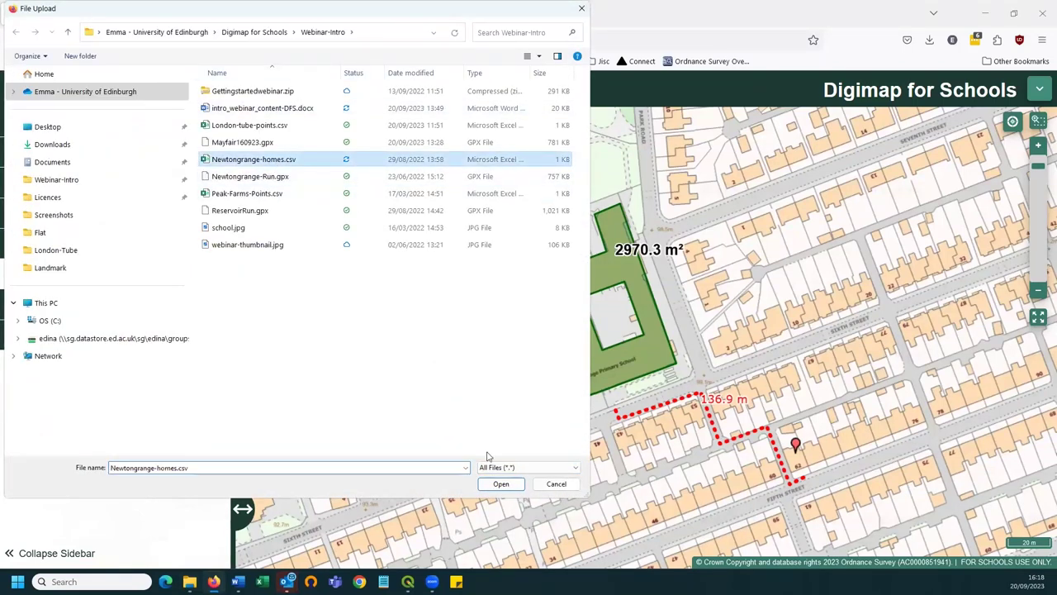
pyautogui.click(501, 484)
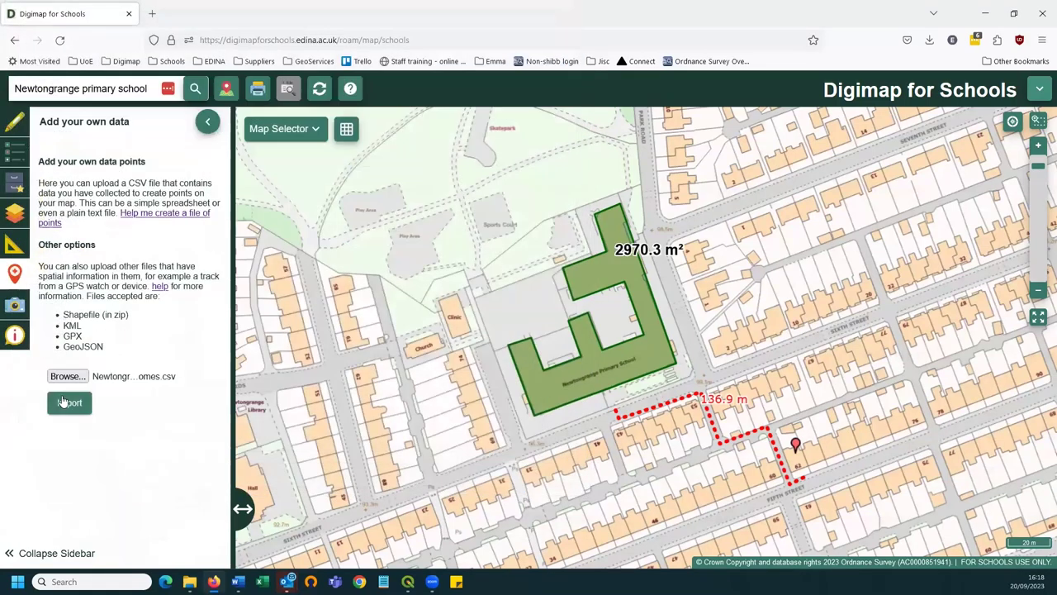
pyautogui.click(70, 404)
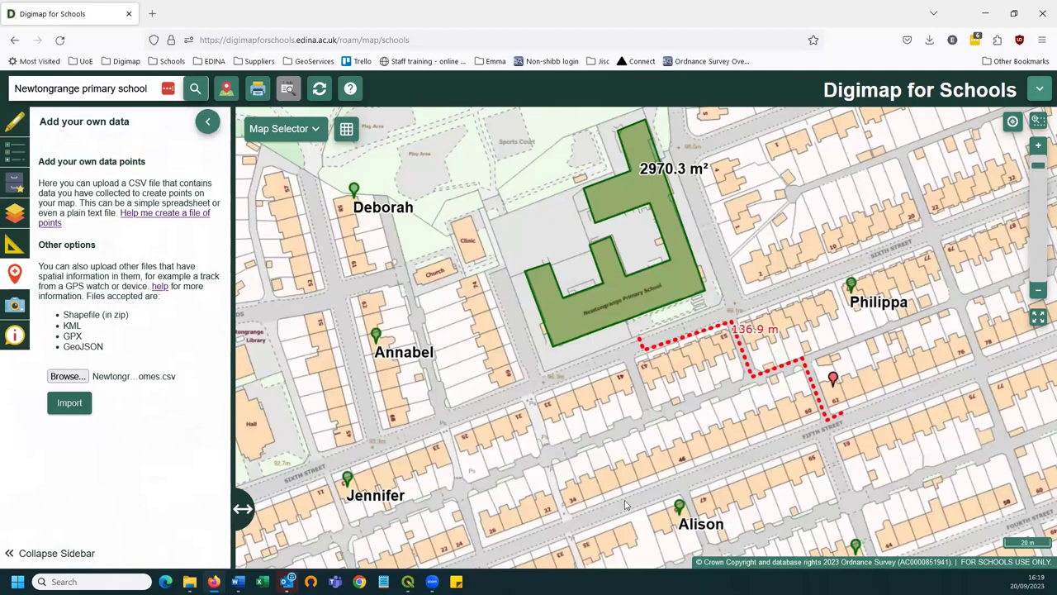
pyautogui.moveTo(896, 477); pyautogui.dragTo(886, 409)
pyautogui.scroll(-1, 887, 409)
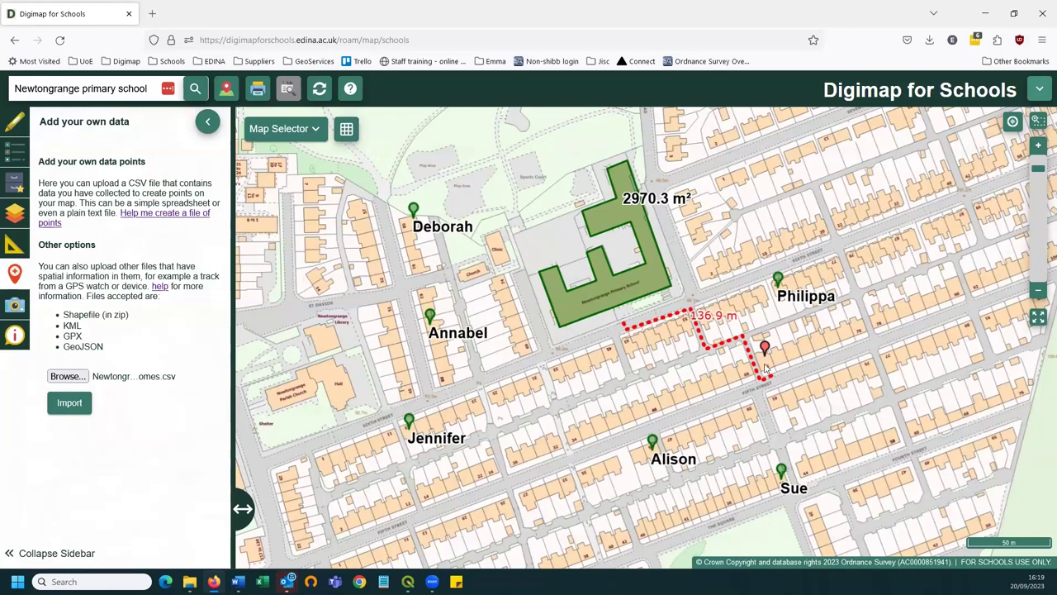
pyautogui.click(15, 125)
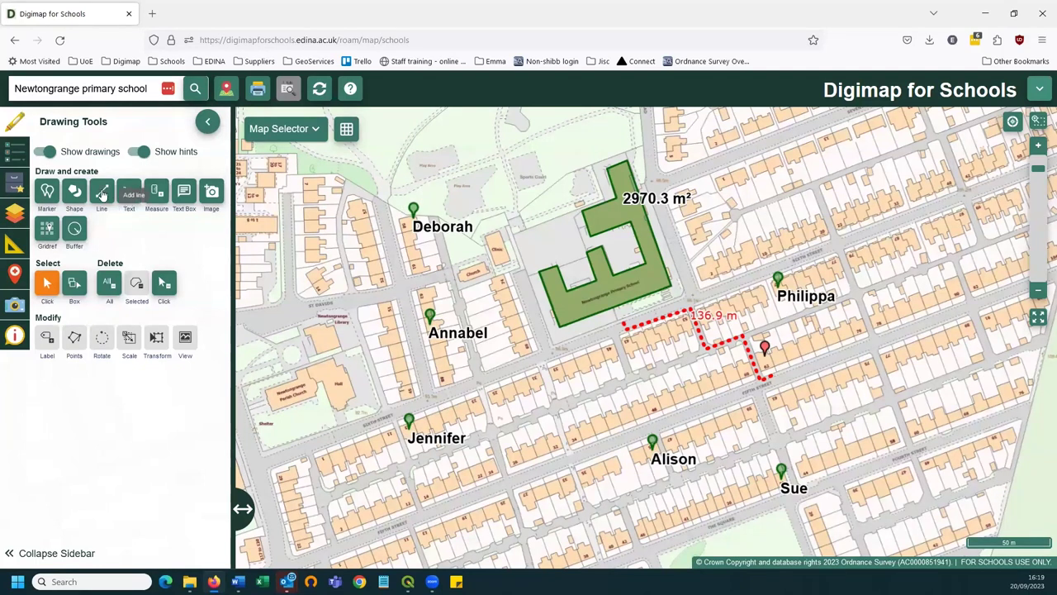
# Draw a purple line from the north-west home point to the red route's start, then begin a second
pyautogui.click(103, 195)
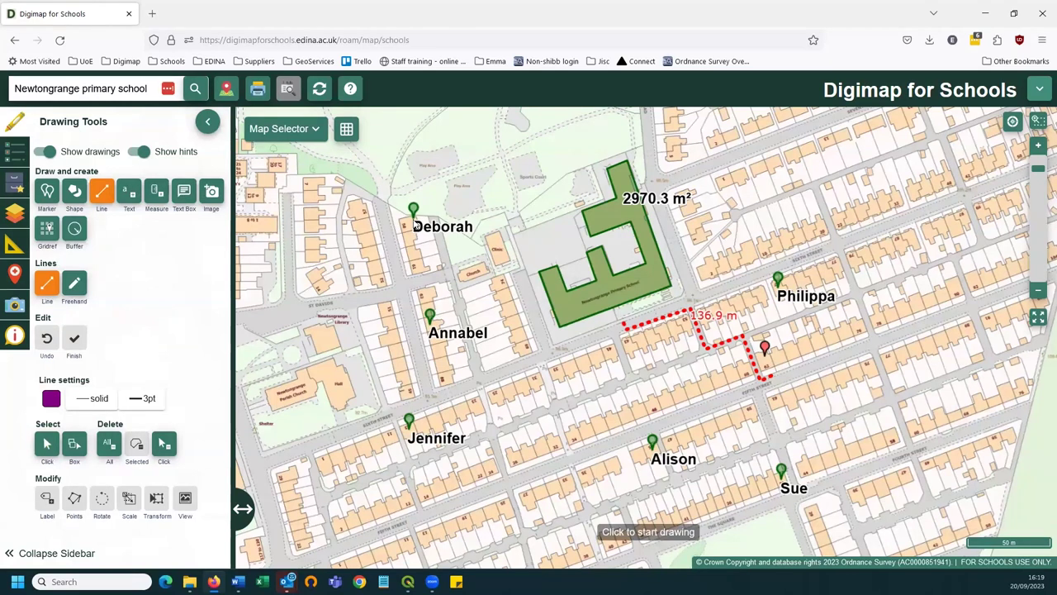
pyautogui.click(393, 226)
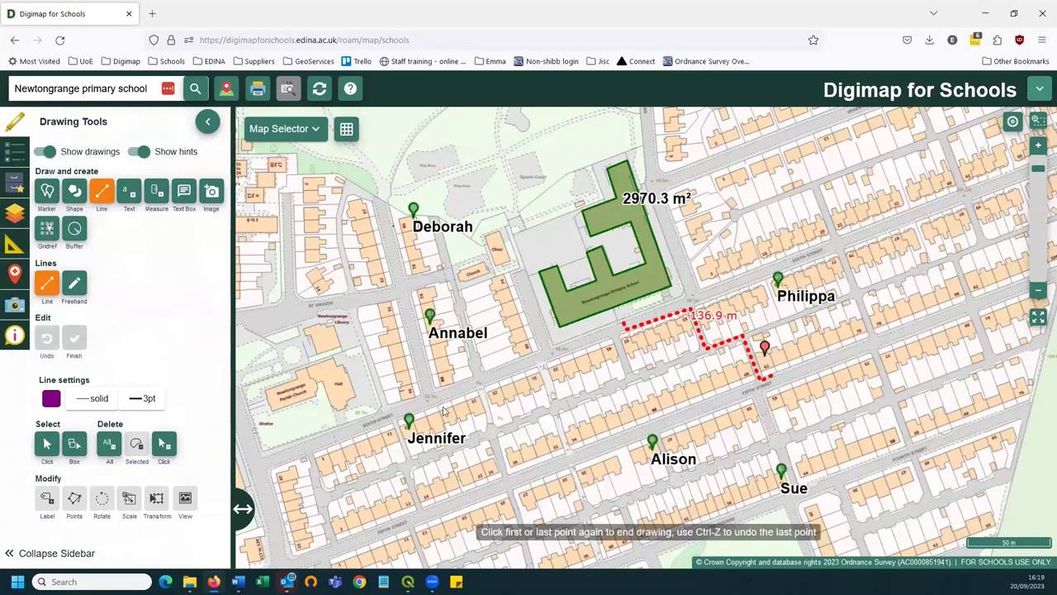
pyautogui.click(431, 391)
pyautogui.doubleClick(622, 325)
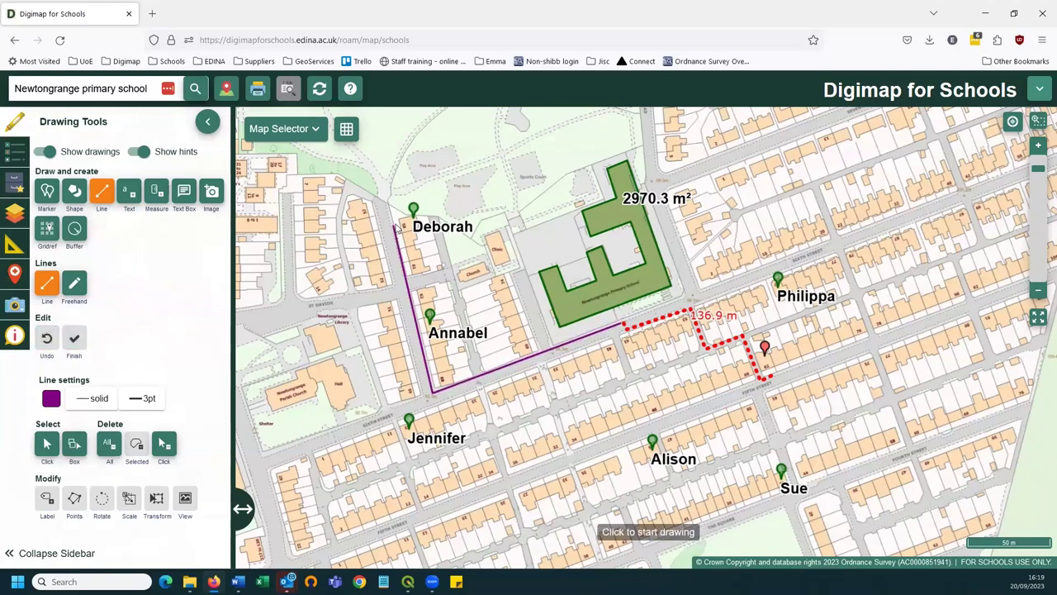
pyautogui.click(431, 323)
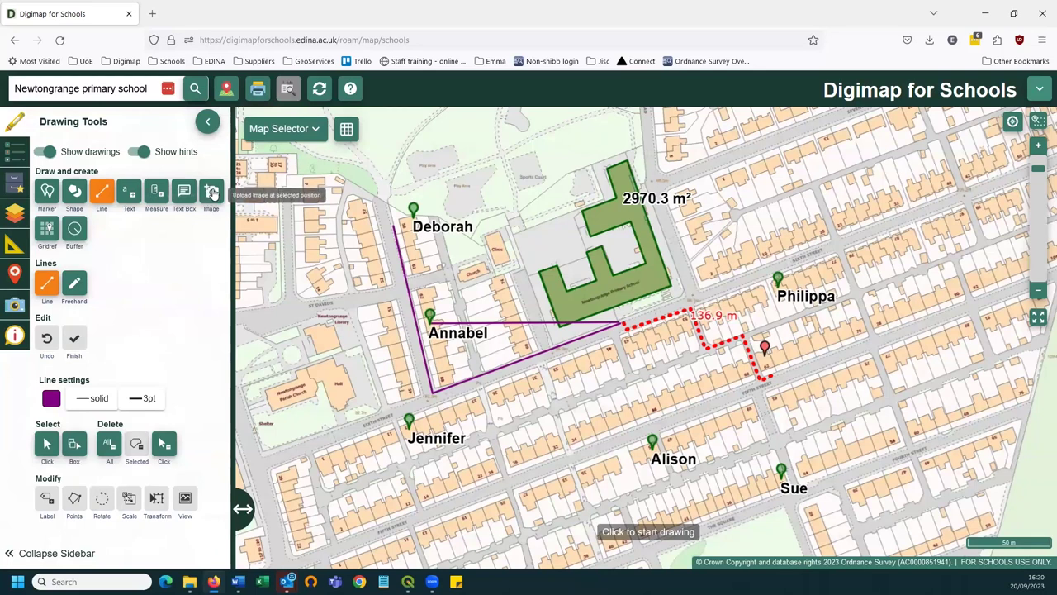
pyautogui.click(213, 193)
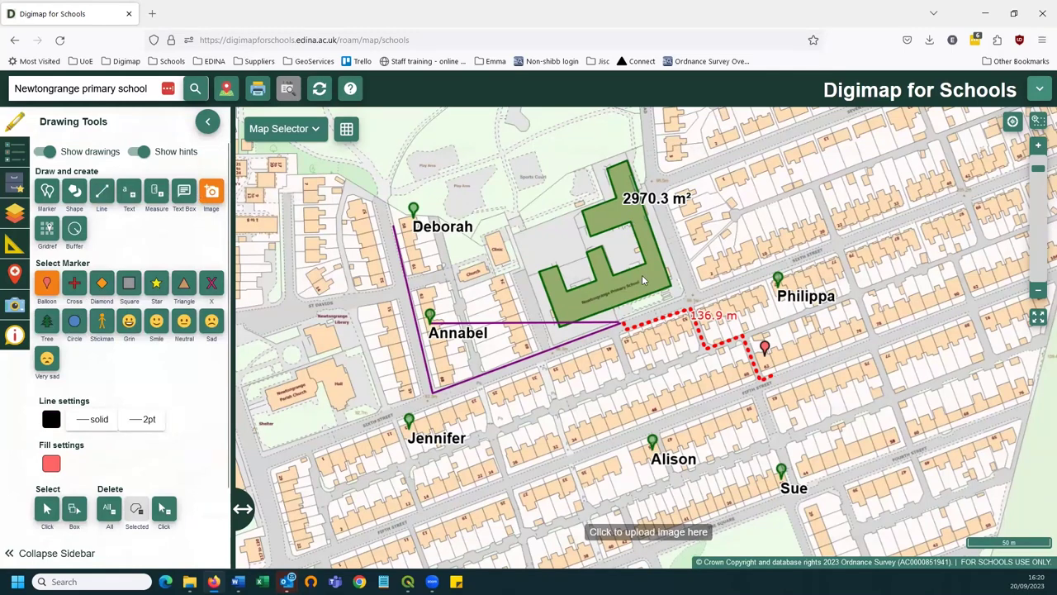
# Place school.jpg to the right of the school, with its marker inside the building
pyautogui.click(435, 329)
pyautogui.click(421, 340)
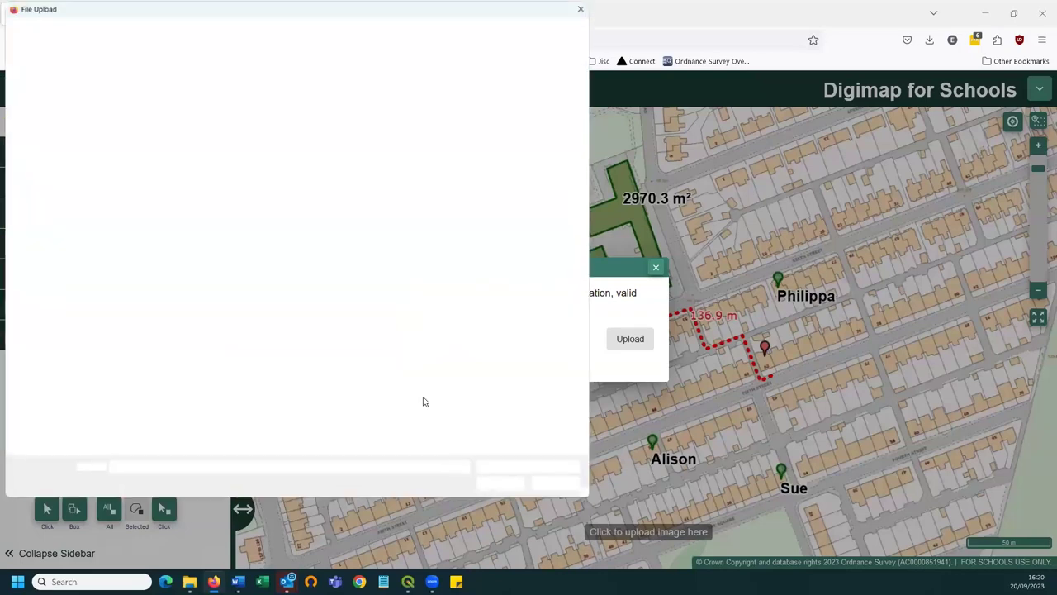
pyautogui.doubleClick(216, 115)
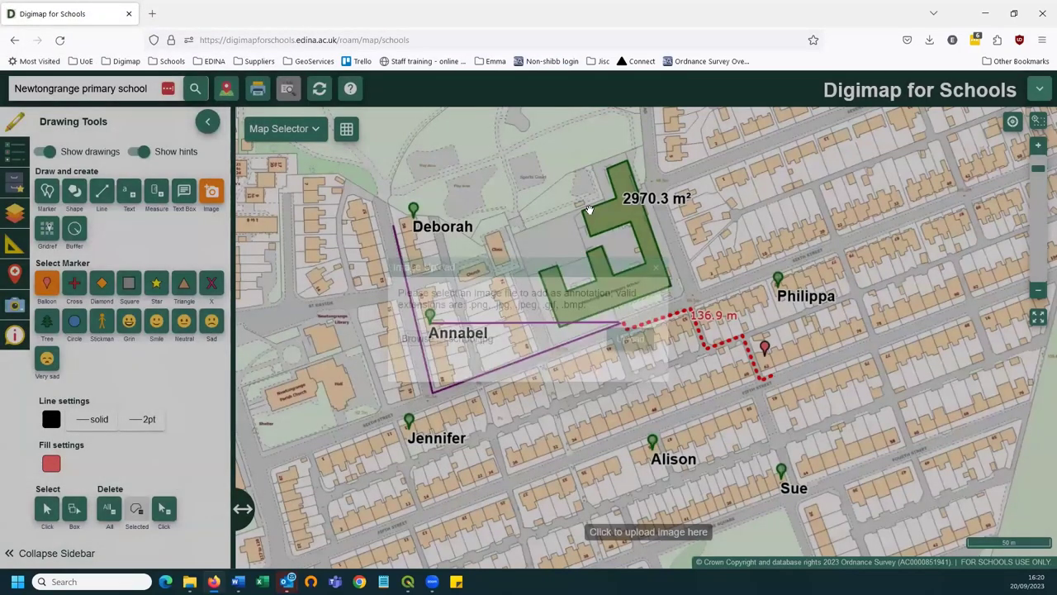
pyautogui.click(589, 211)
pyautogui.moveTo(581, 217)
pyautogui.mouseDown()
pyautogui.moveTo(748, 248)
pyautogui.moveTo(766, 215)
pyautogui.moveTo(692, 179)
pyautogui.moveTo(770, 228)
pyautogui.moveTo(748, 238)
pyautogui.mouseUp()
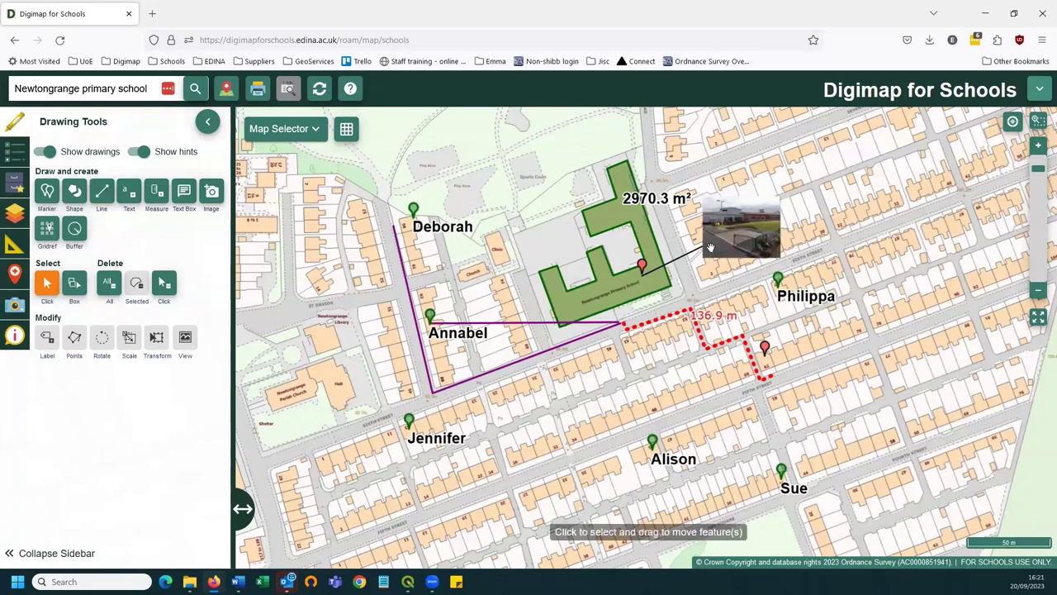
pyautogui.moveTo(641, 266)
pyautogui.mouseDown()
pyautogui.moveTo(658, 272)
pyautogui.moveTo(645, 285)
pyautogui.moveTo(599, 251)
pyautogui.mouseUp()
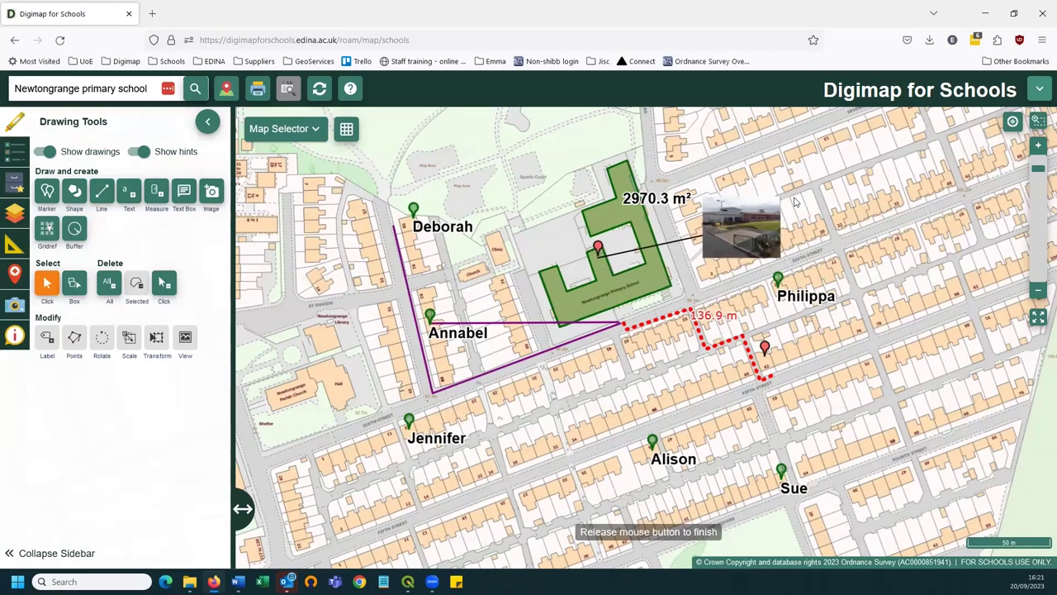
pyautogui.moveTo(772, 213); pyautogui.dragTo(728, 228)
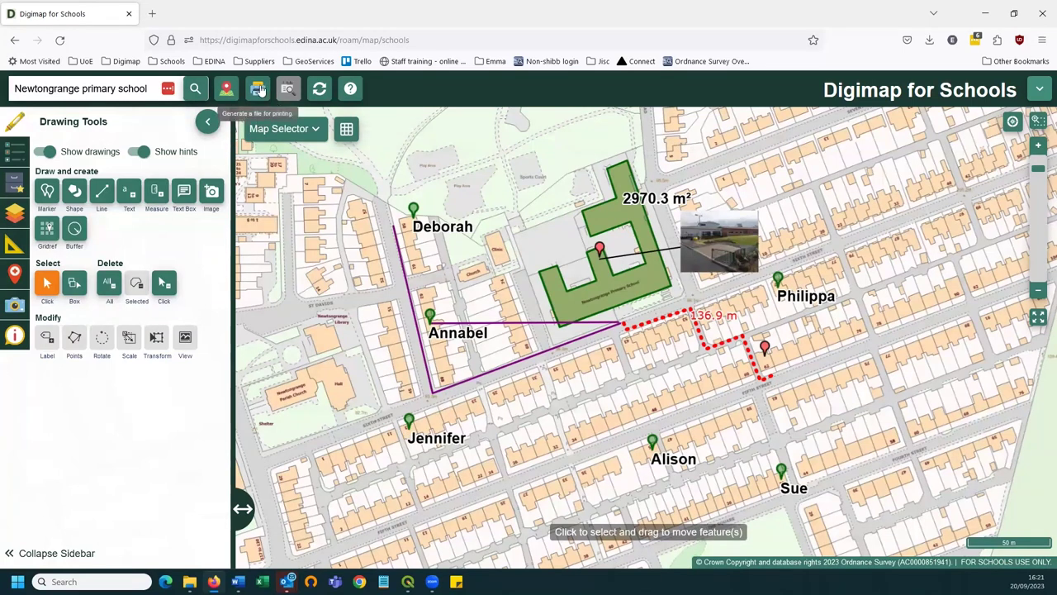
# Title the print 'My Map', enter the author name and set the scale to 1:2,500
pyautogui.click(258, 89)
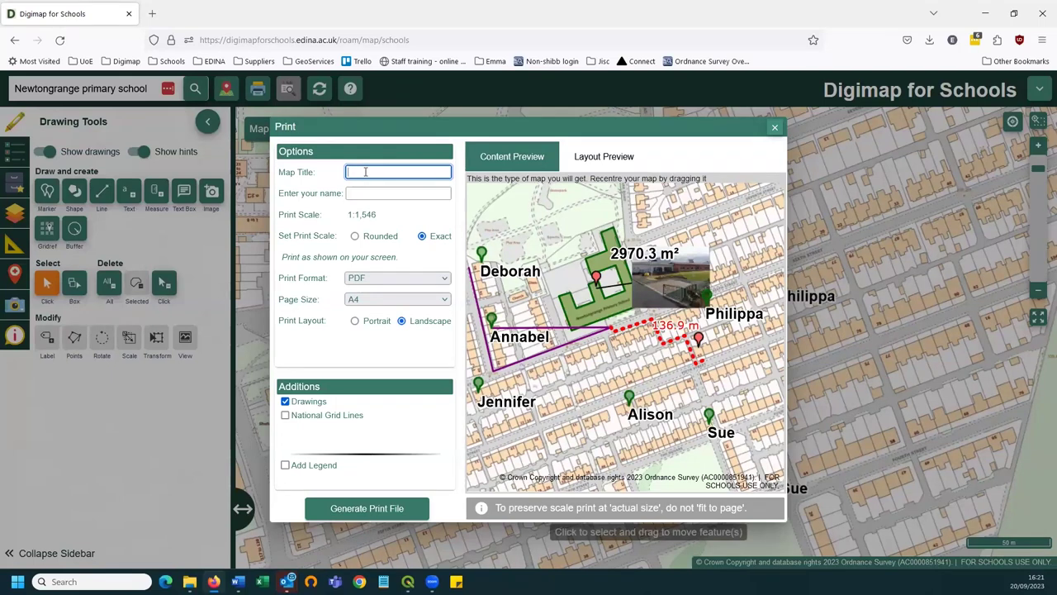
pyautogui.write('My Map')
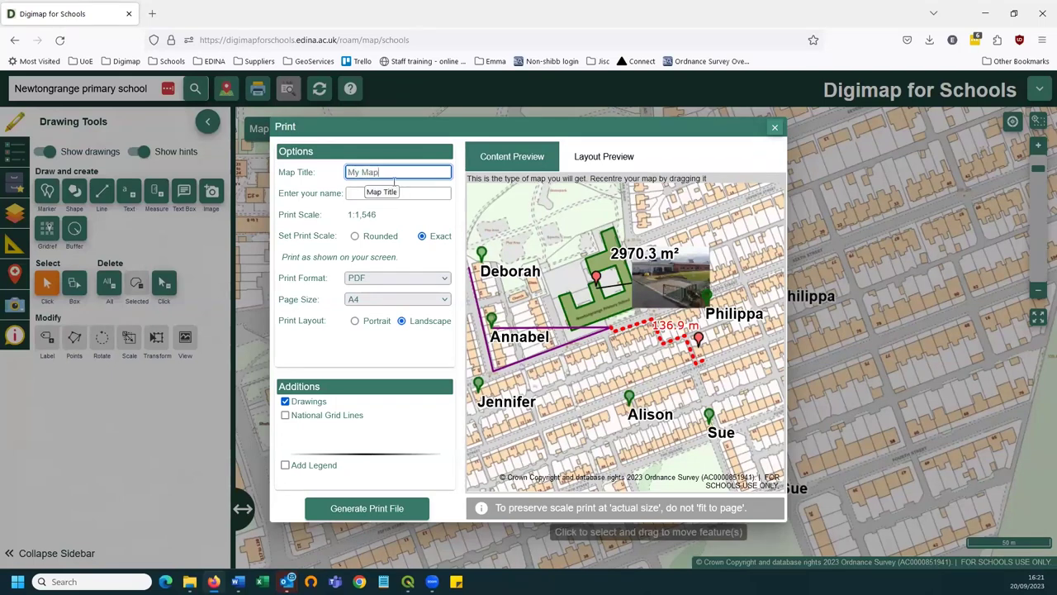
pyautogui.click(351, 192)
pyautogui.write('Emma')
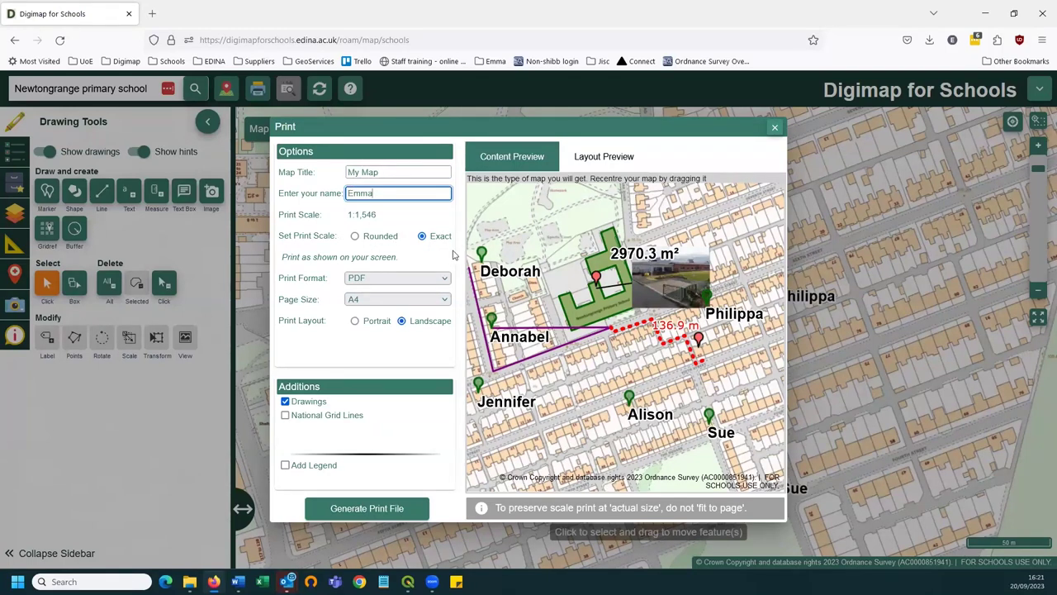
pyautogui.click(355, 236)
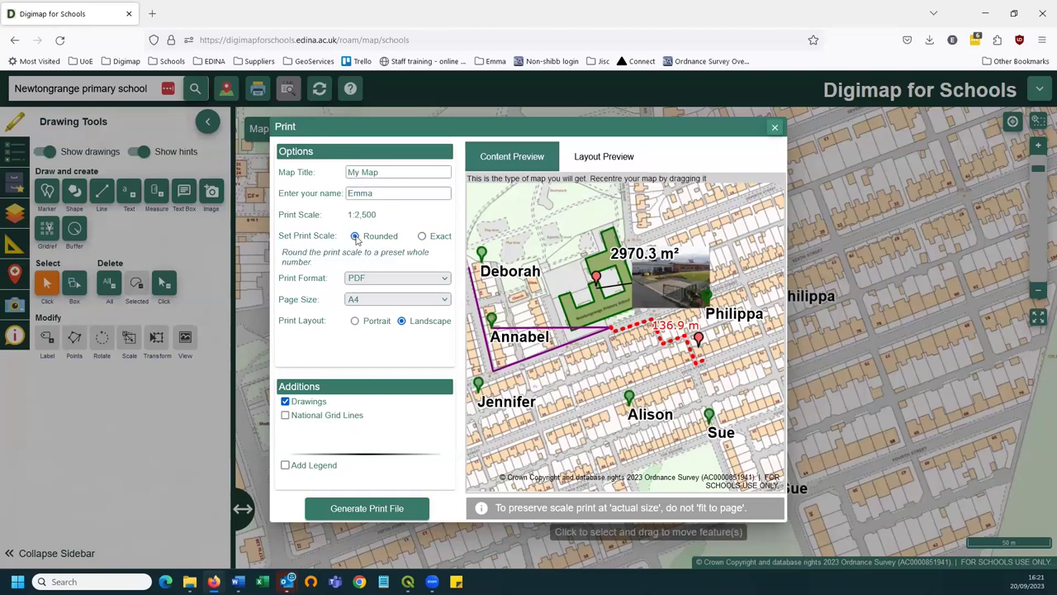
pyautogui.click(422, 237)
pyautogui.click(355, 237)
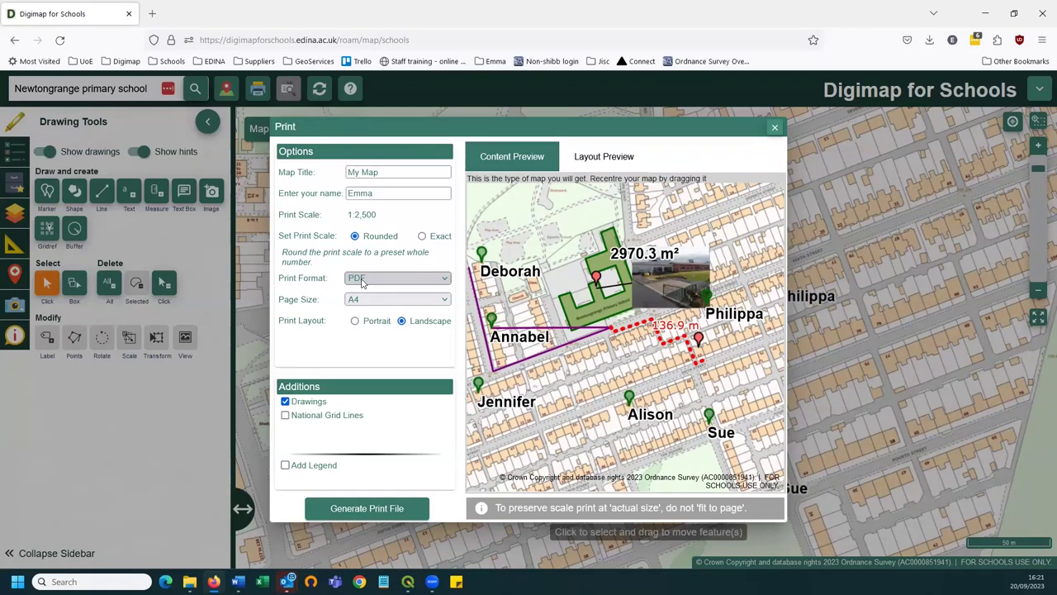
# Keep PDF, A4 and landscape, include the drawings and leave national grid lines off
pyautogui.click(361, 281)
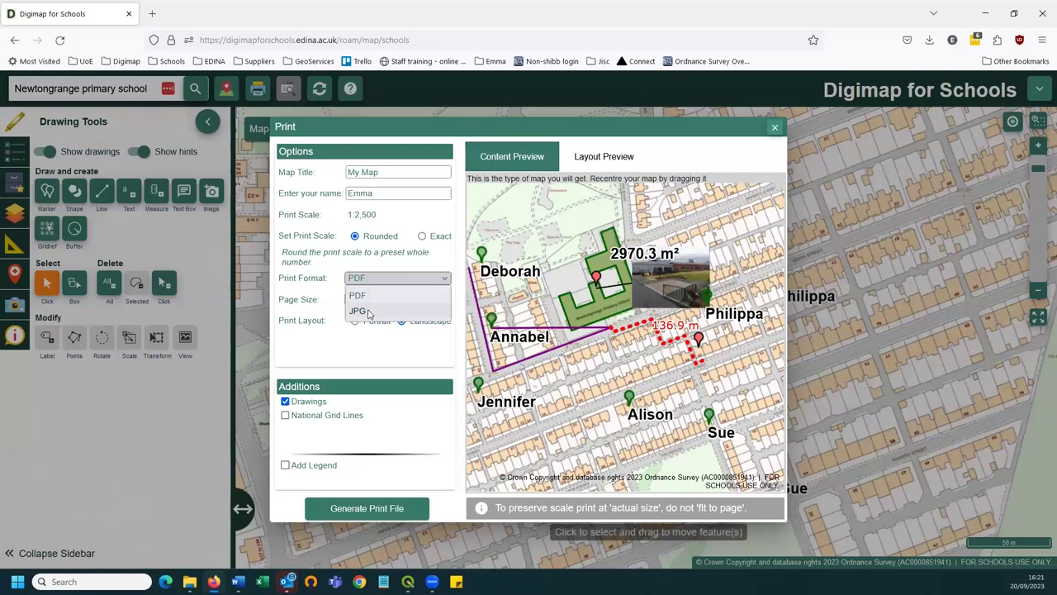
pyautogui.click(356, 296)
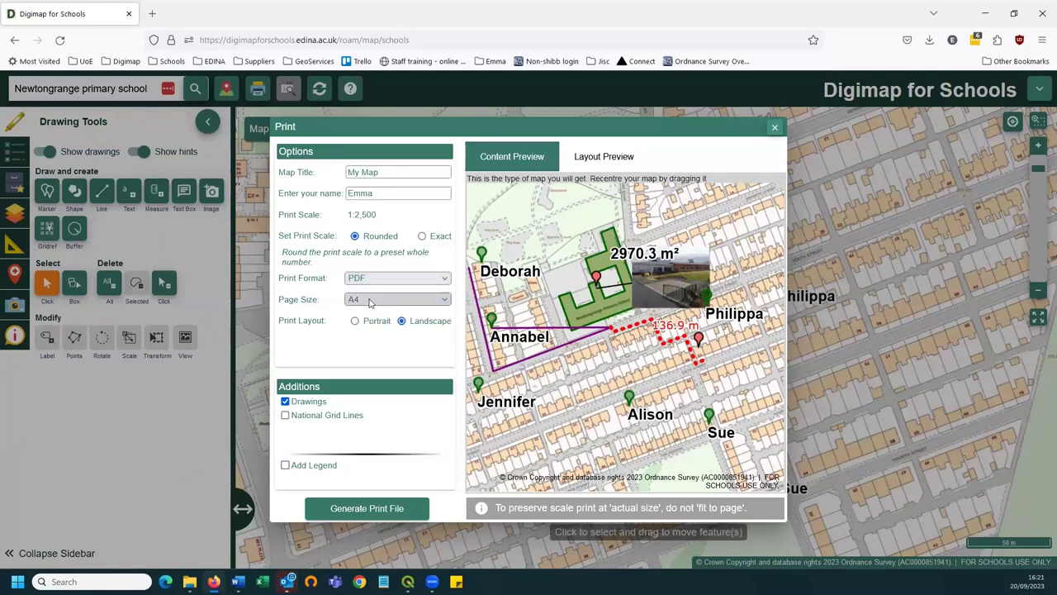
pyautogui.click(370, 299)
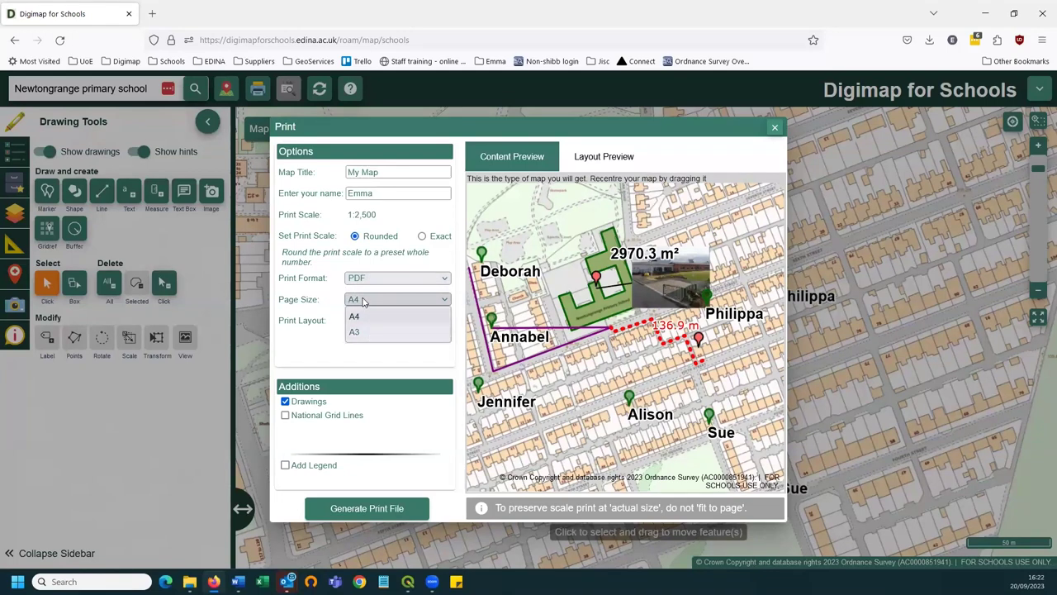
pyautogui.click(365, 302)
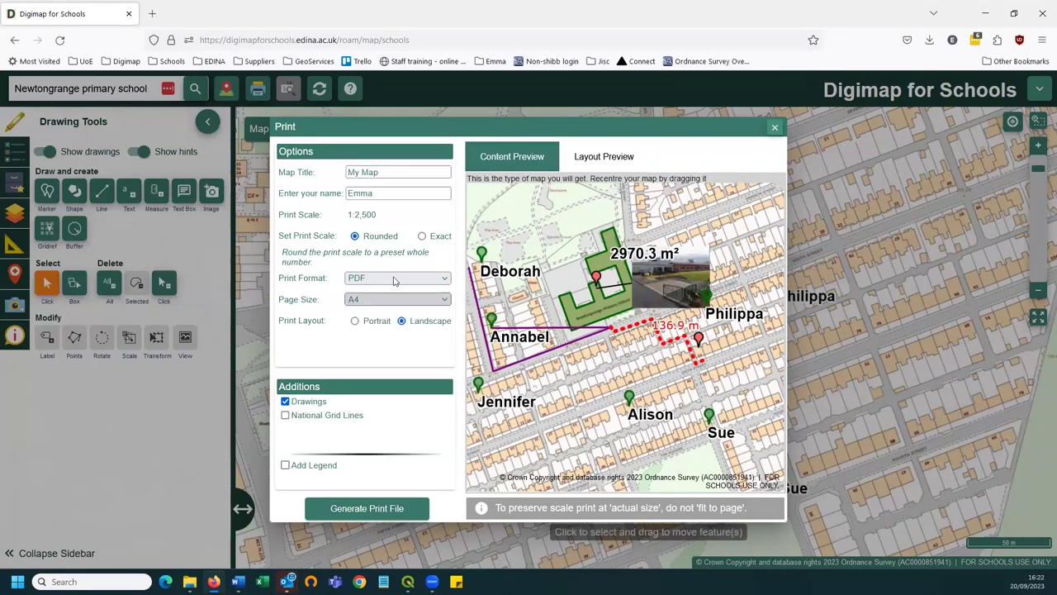
pyautogui.click(356, 321)
pyautogui.click(403, 323)
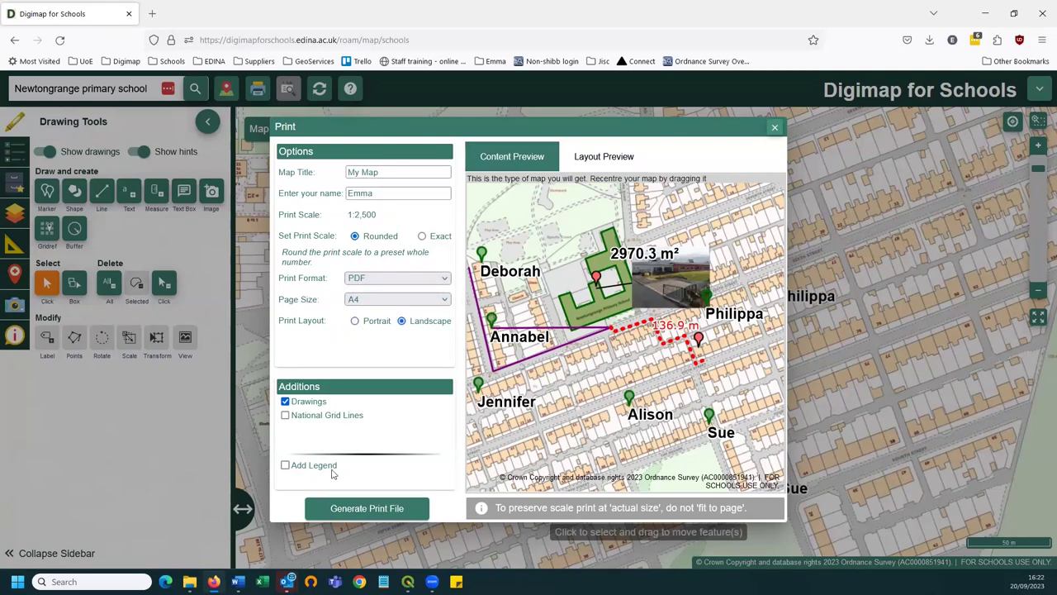
pyautogui.click(285, 403)
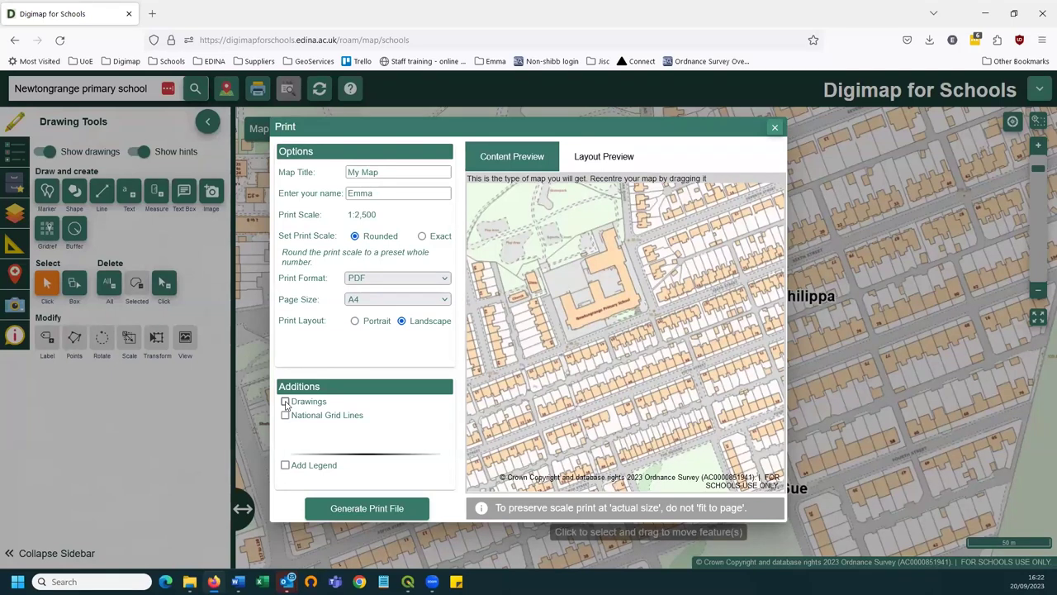
pyautogui.click(285, 402)
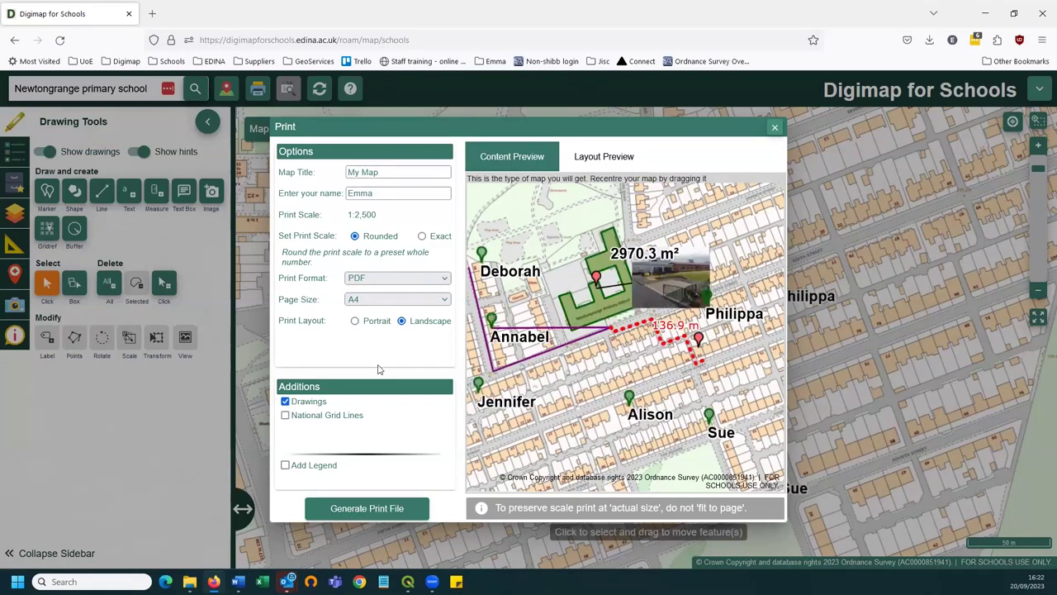
pyautogui.click(285, 417)
pyautogui.click(286, 417)
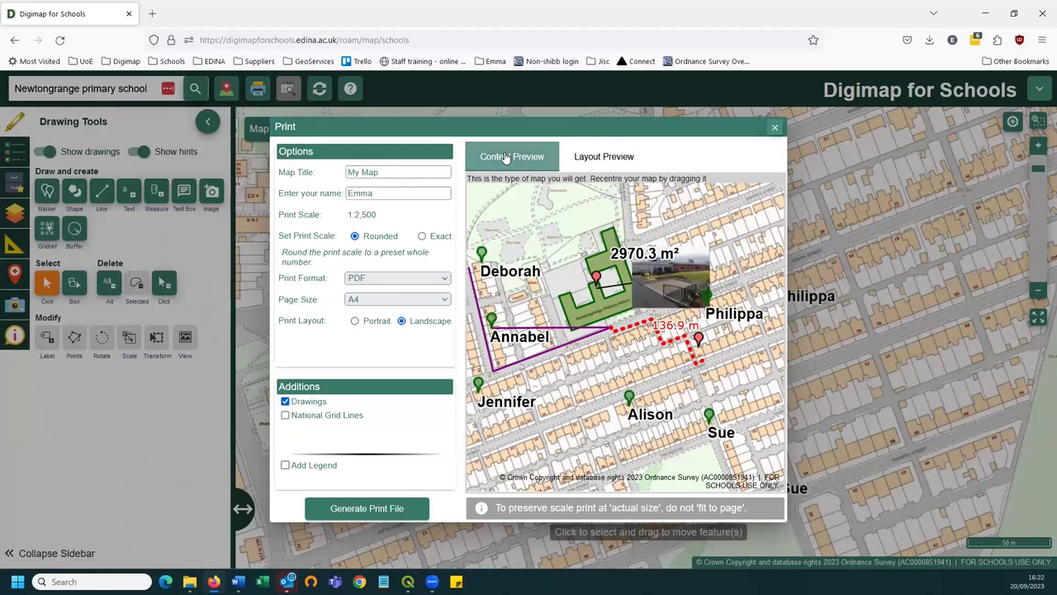
# Centre Newtongrange within the print area and generate the print file
pyautogui.click(605, 159)
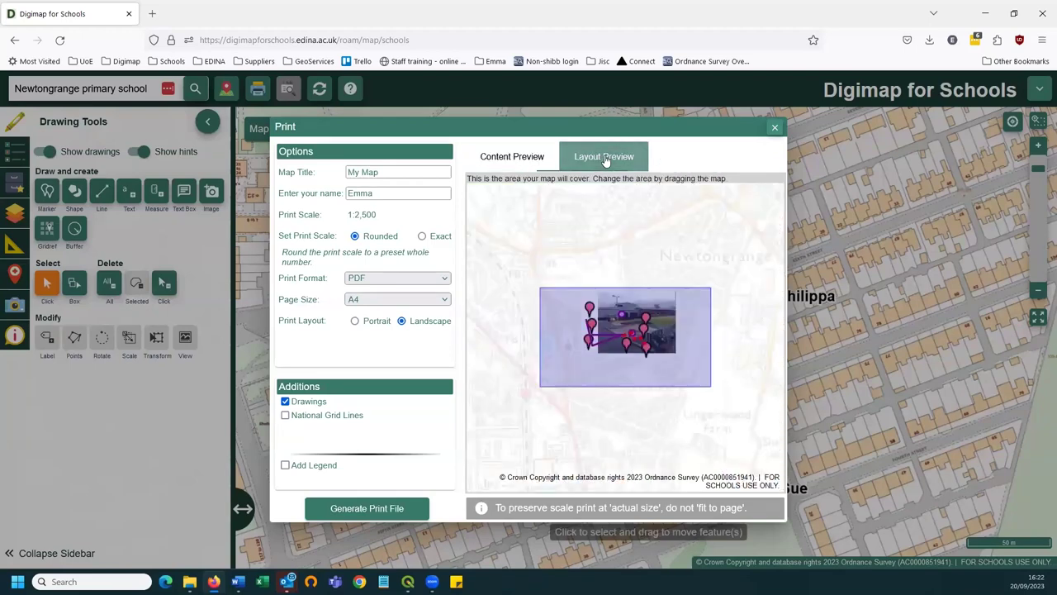
pyautogui.click(526, 164)
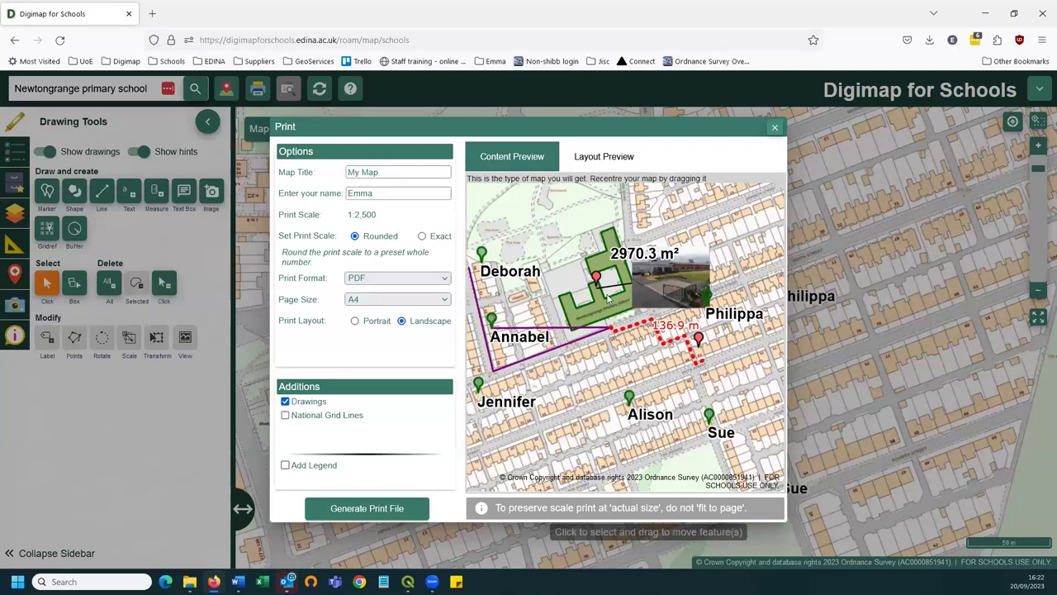
pyautogui.click(604, 159)
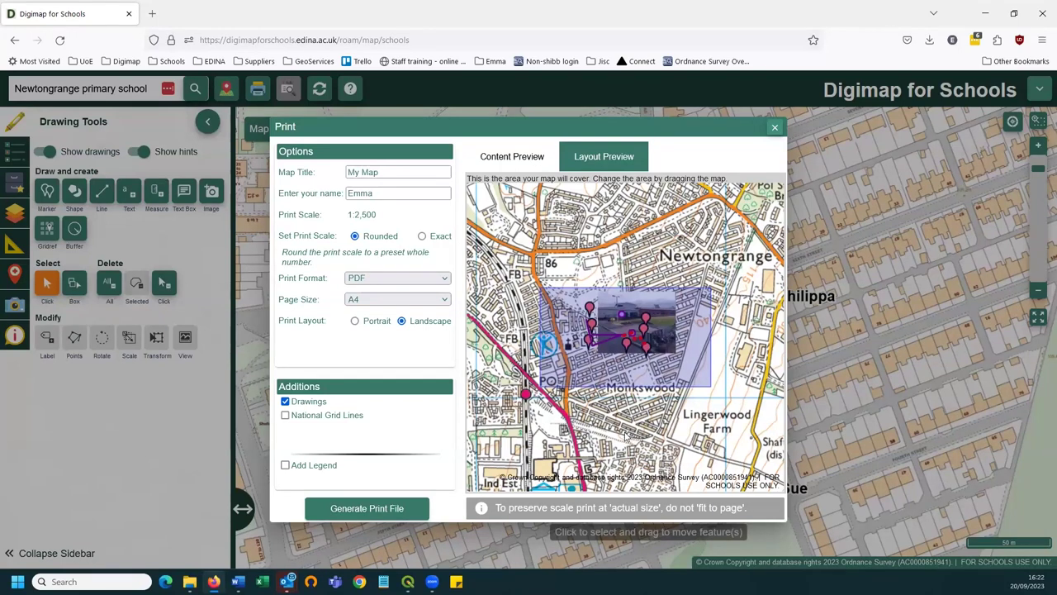
pyautogui.moveTo(628, 431); pyautogui.dragTo(623, 454)
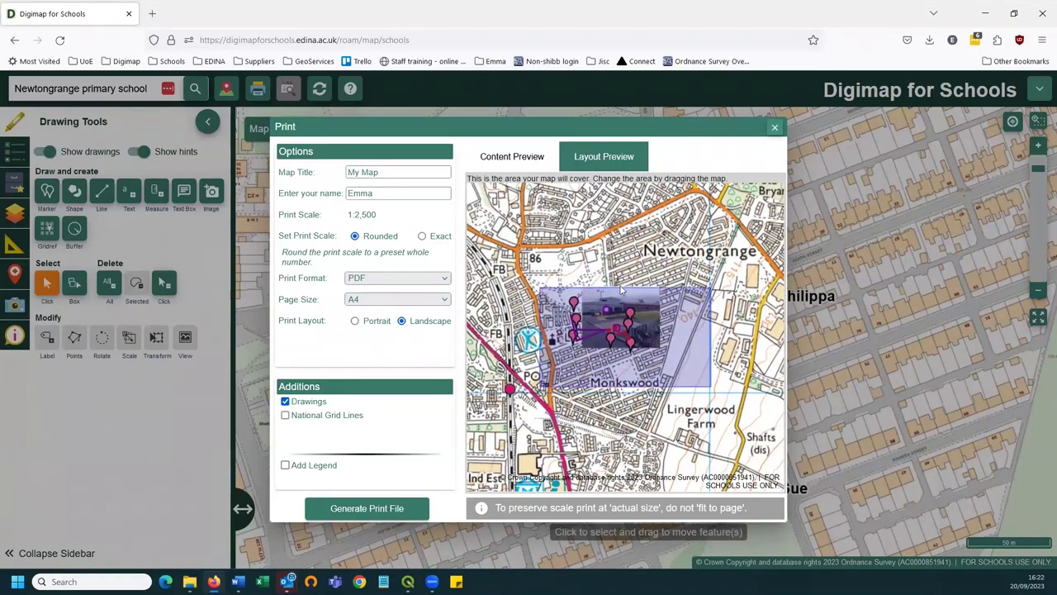
pyautogui.moveTo(692, 360); pyautogui.dragTo(689, 410)
pyautogui.click(505, 156)
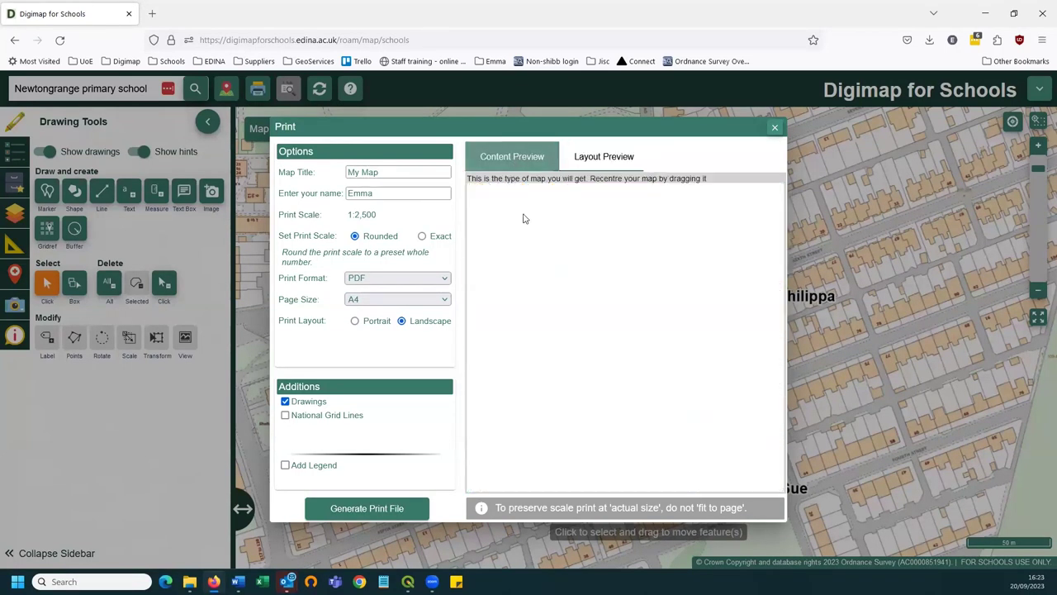
pyautogui.click(610, 161)
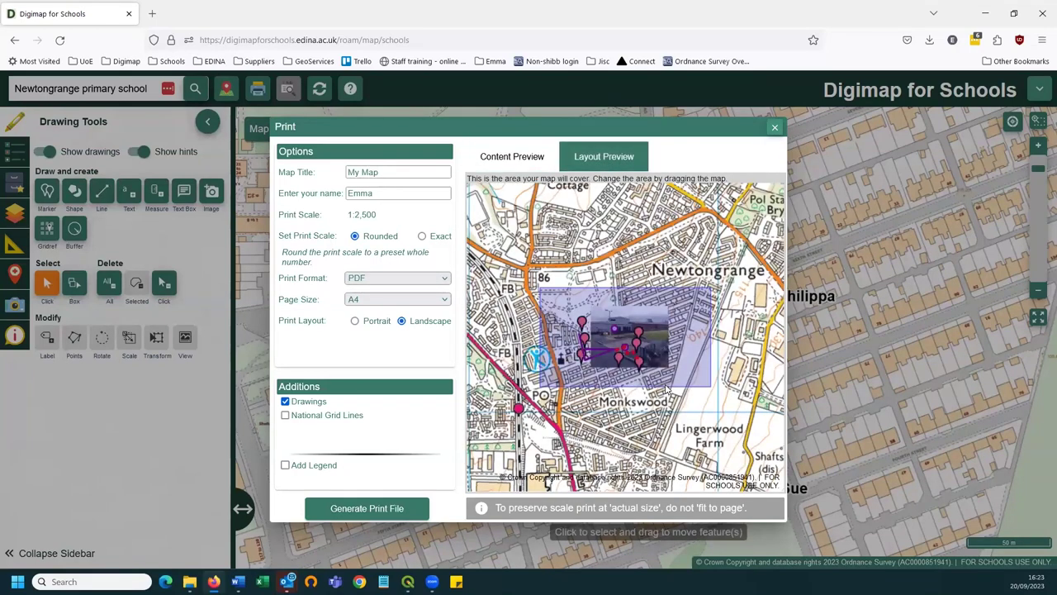
pyautogui.click(363, 508)
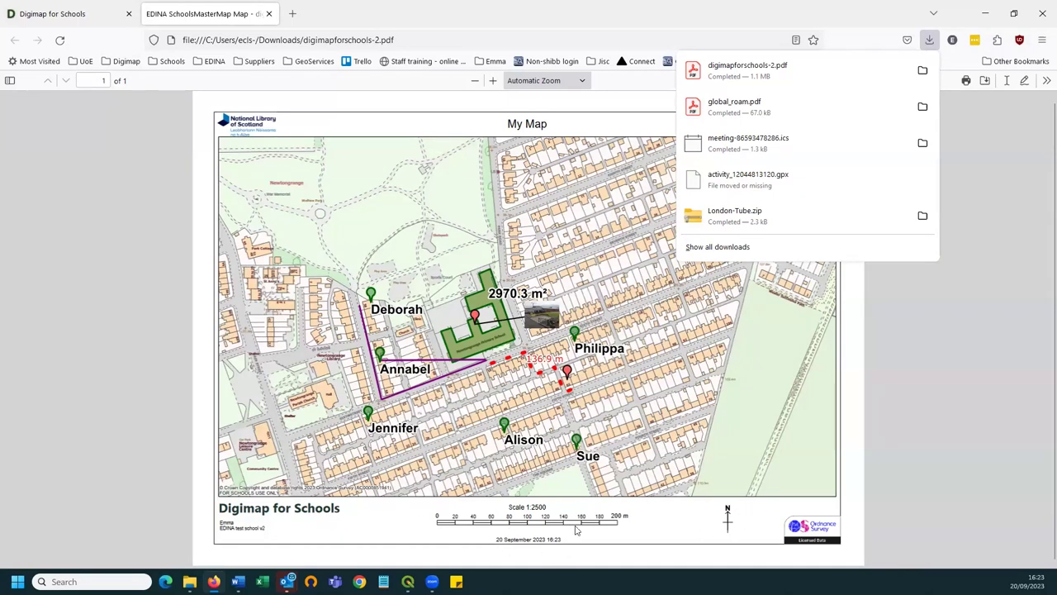
# Dismiss the downloads list and close the My Map PDF
pyautogui.click(1000, 174)
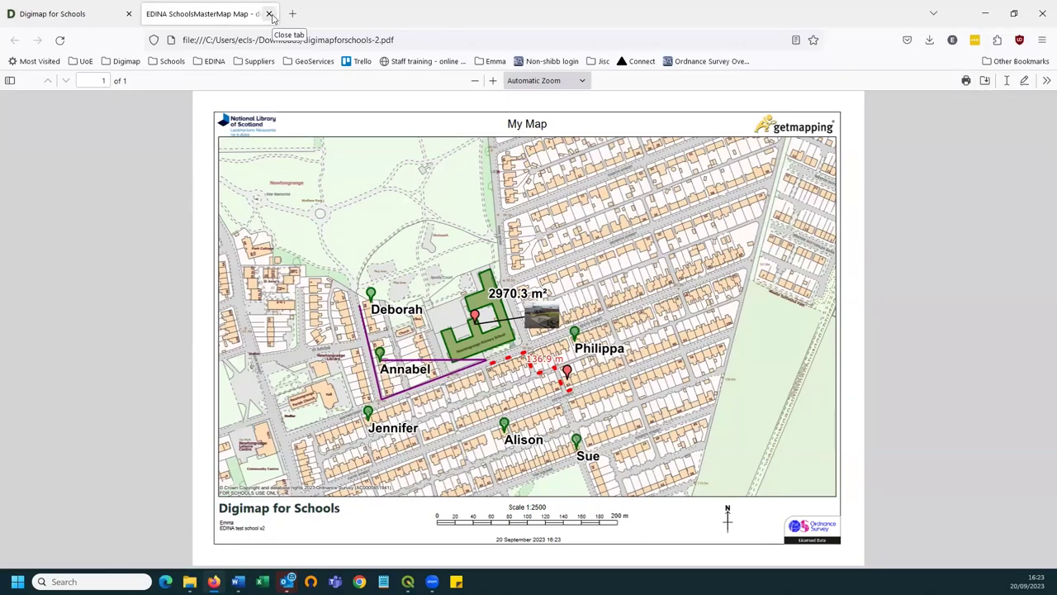
pyautogui.hotkey('ctrl', 'w')
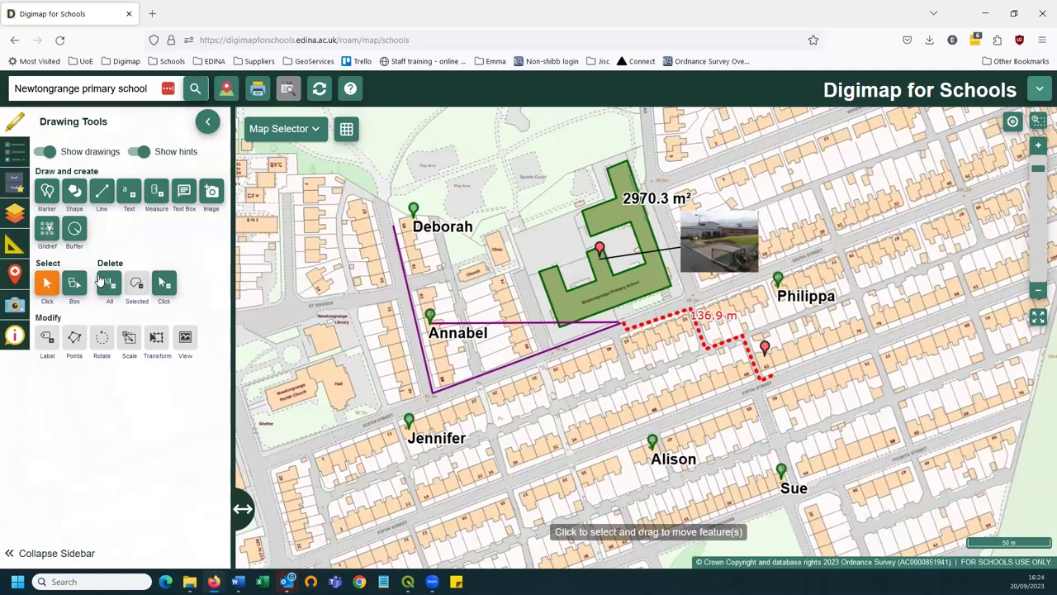
pyautogui.click(14, 155)
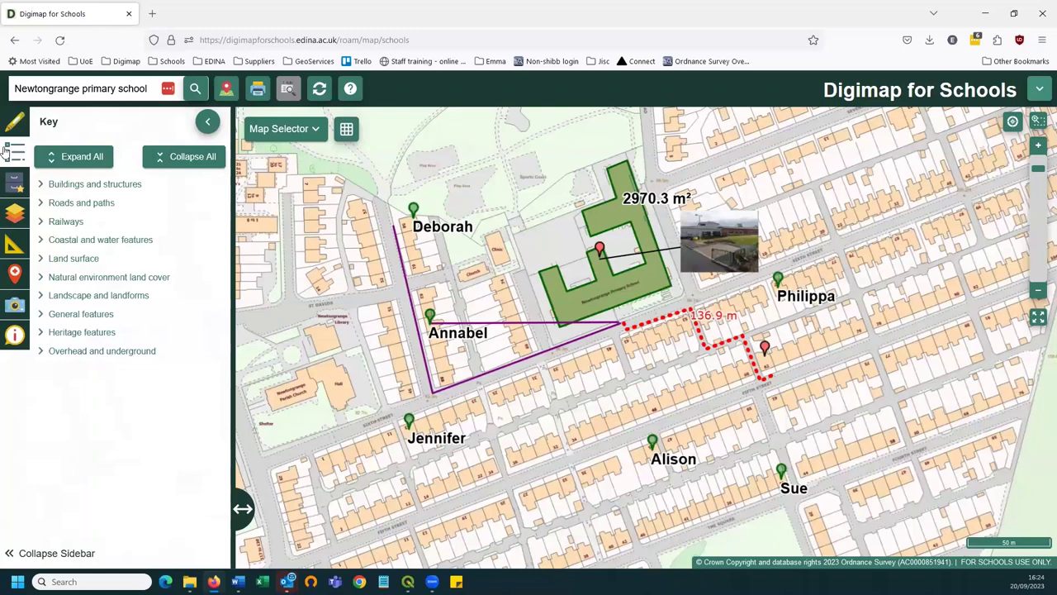
pyautogui.click(41, 185)
pyautogui.click(39, 438)
pyautogui.scroll(-3, 91, 437)
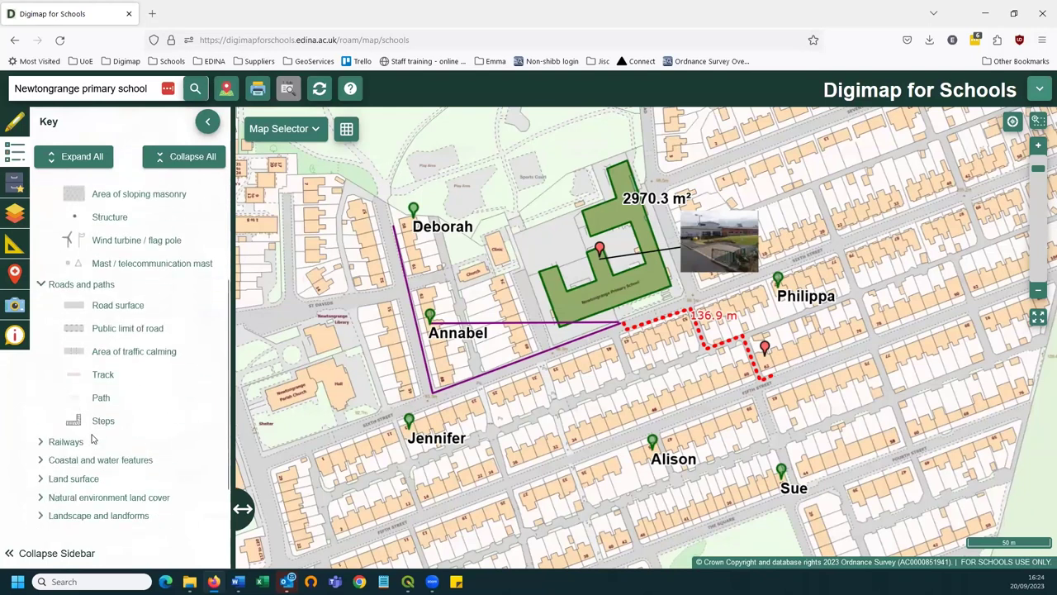
pyautogui.click(43, 286)
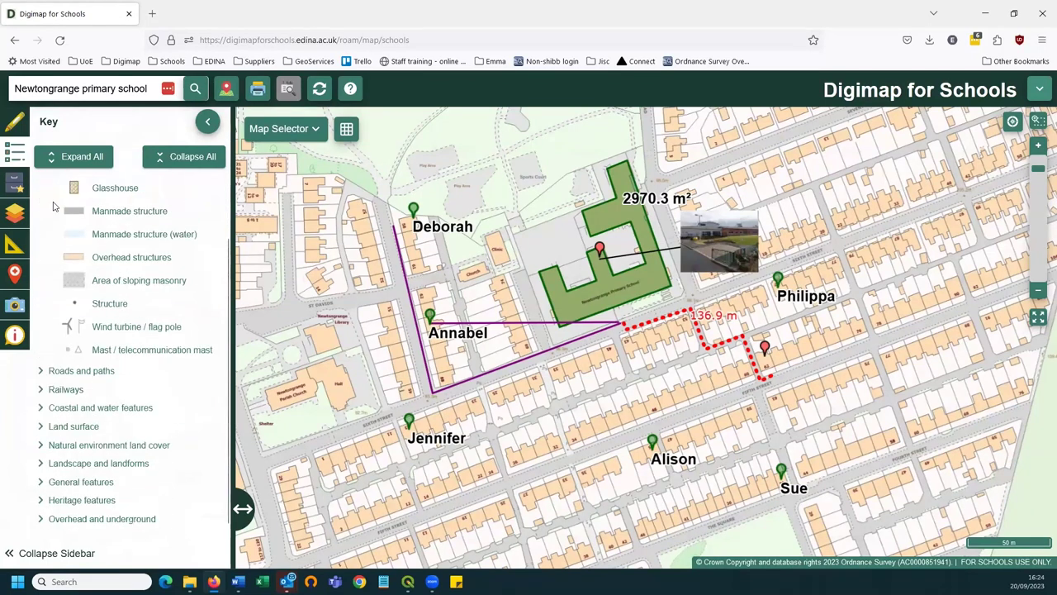
pyautogui.click(43, 189)
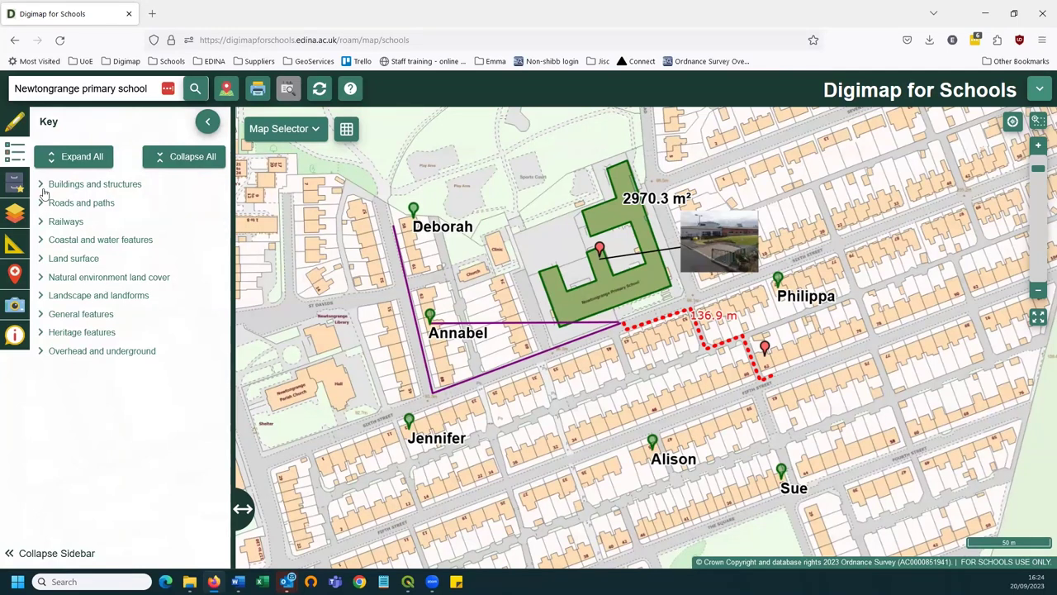
pyautogui.click(71, 187)
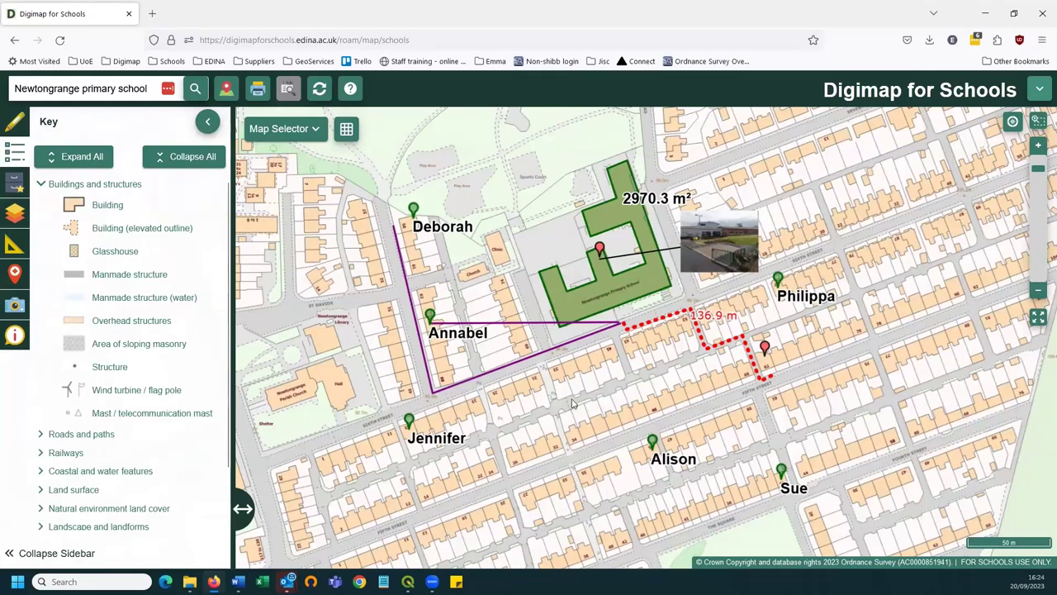
pyautogui.scroll(-1, 573, 404)
pyautogui.scroll(-1, 572, 403)
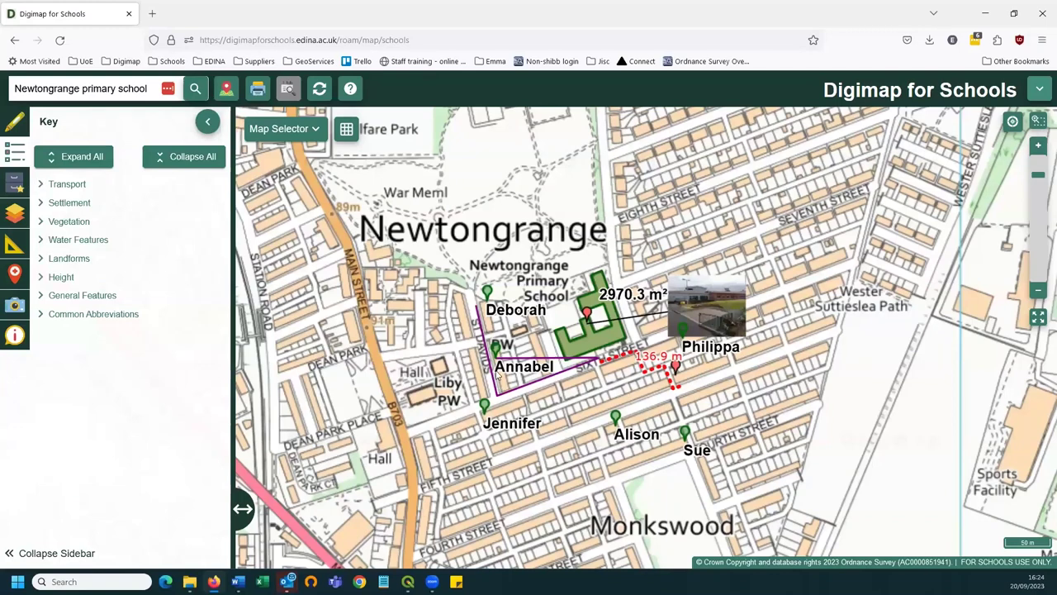
pyautogui.scroll(-1, 511, 384)
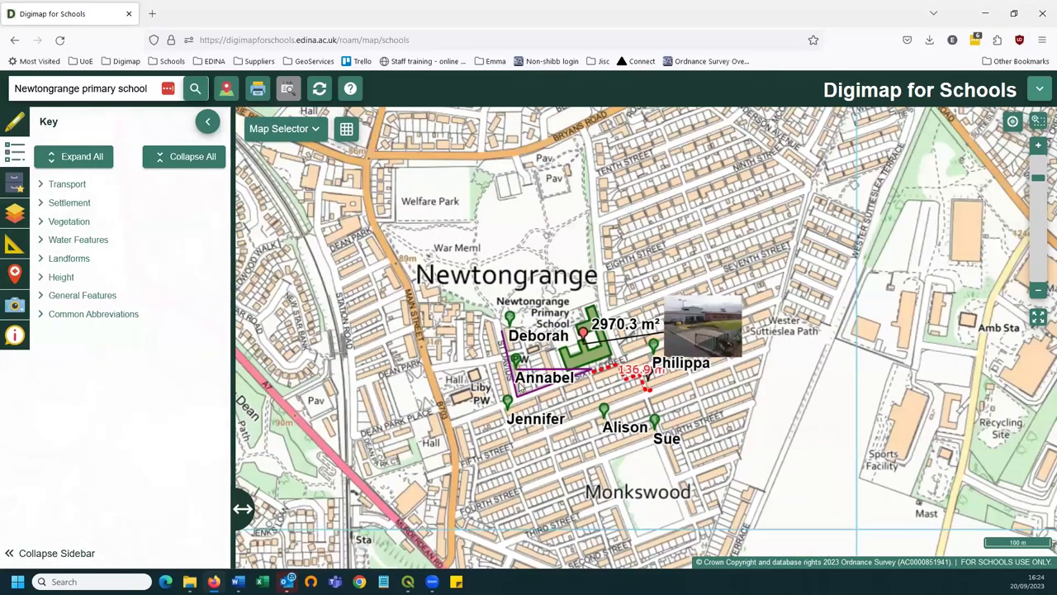
pyautogui.scroll(-1, 520, 387)
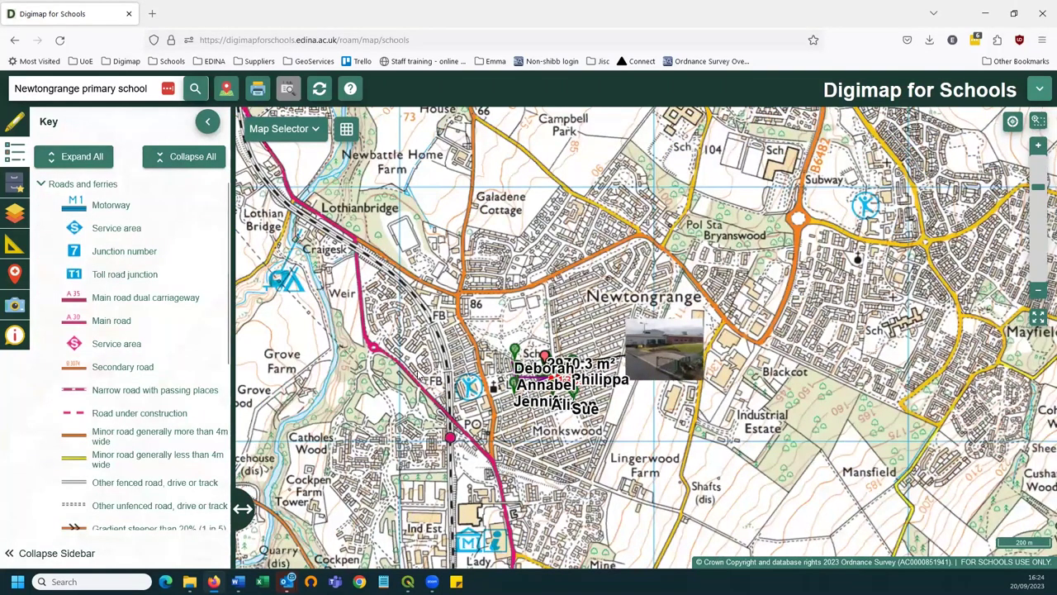
pyautogui.scroll(-1, 420, 376)
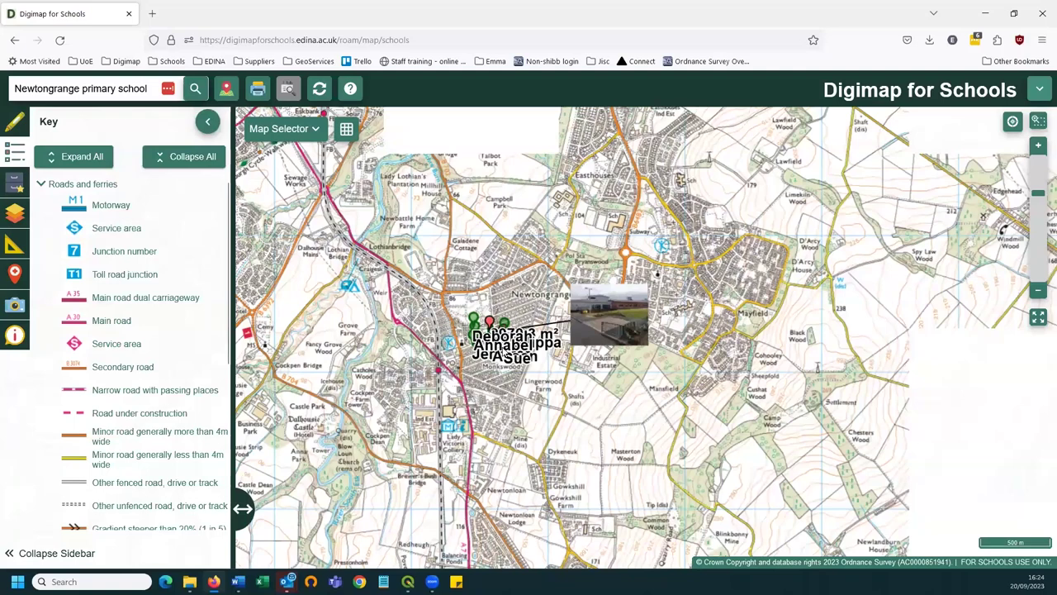
pyautogui.moveTo(506, 354); pyautogui.dragTo(652, 327)
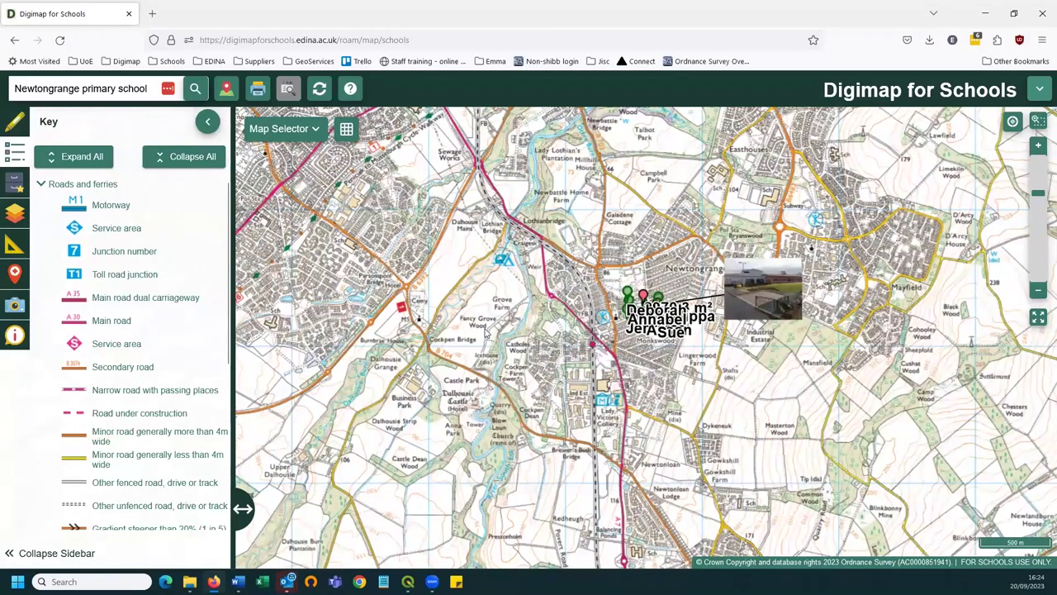
pyautogui.scroll(-1, 588, 363)
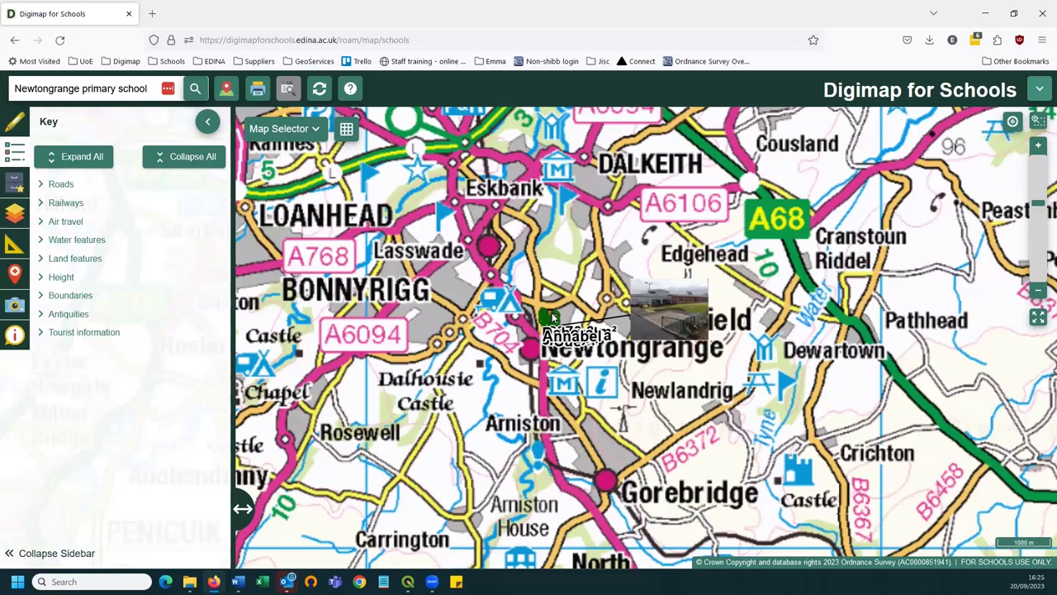
pyautogui.scroll(-1, 476, 338)
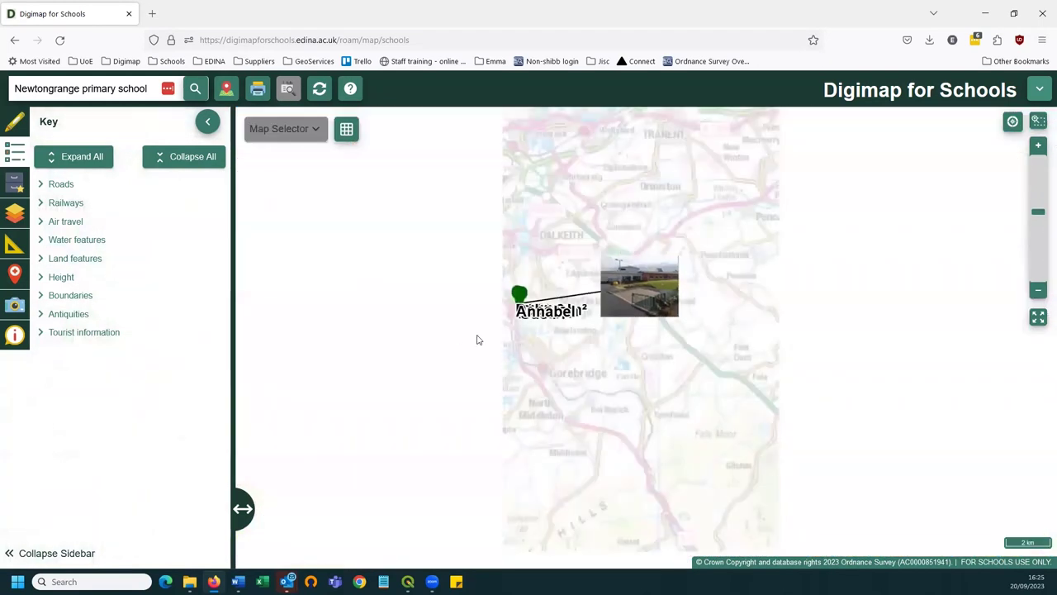
pyautogui.scroll(1, 545, 347)
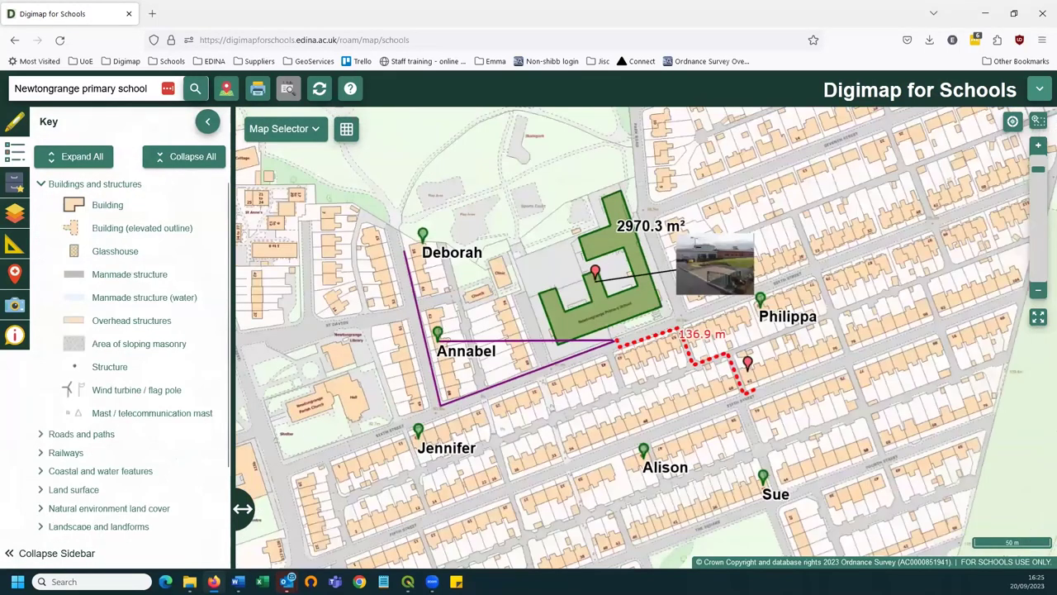
pyautogui.scroll(1, 549, 410)
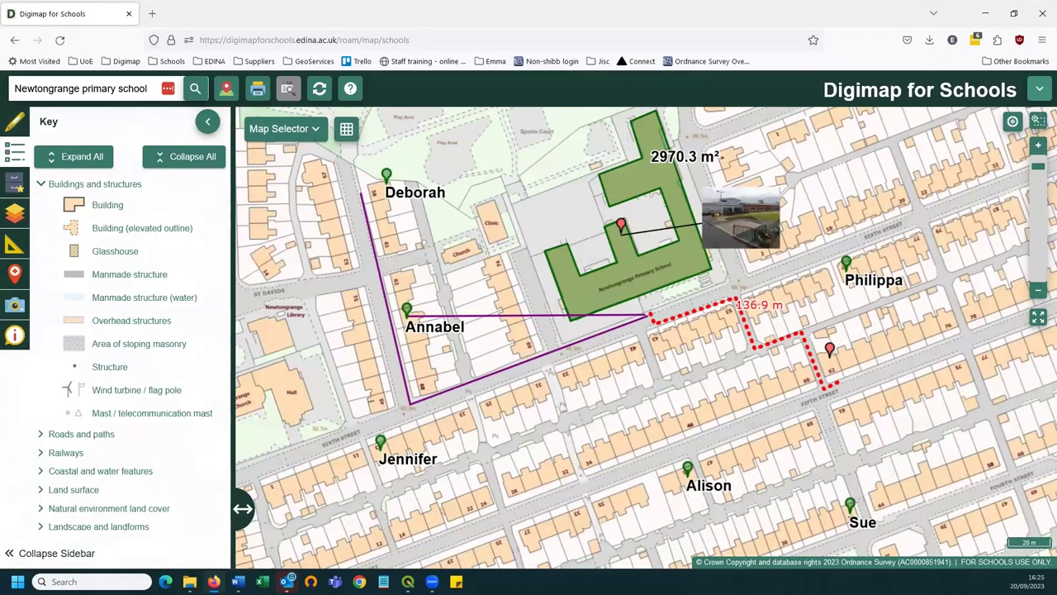
pyautogui.click(12, 128)
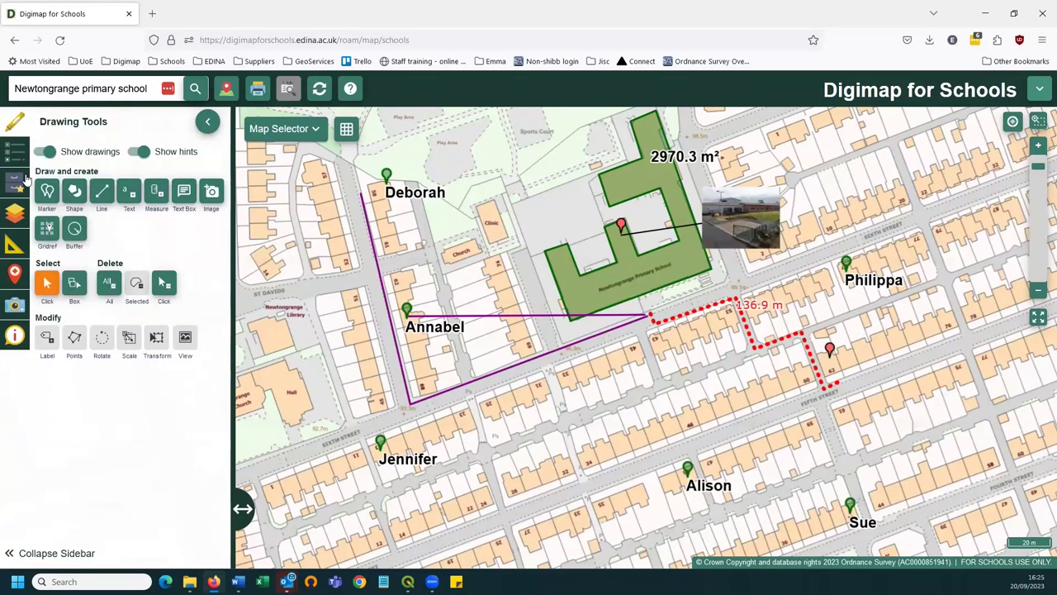
pyautogui.click(48, 234)
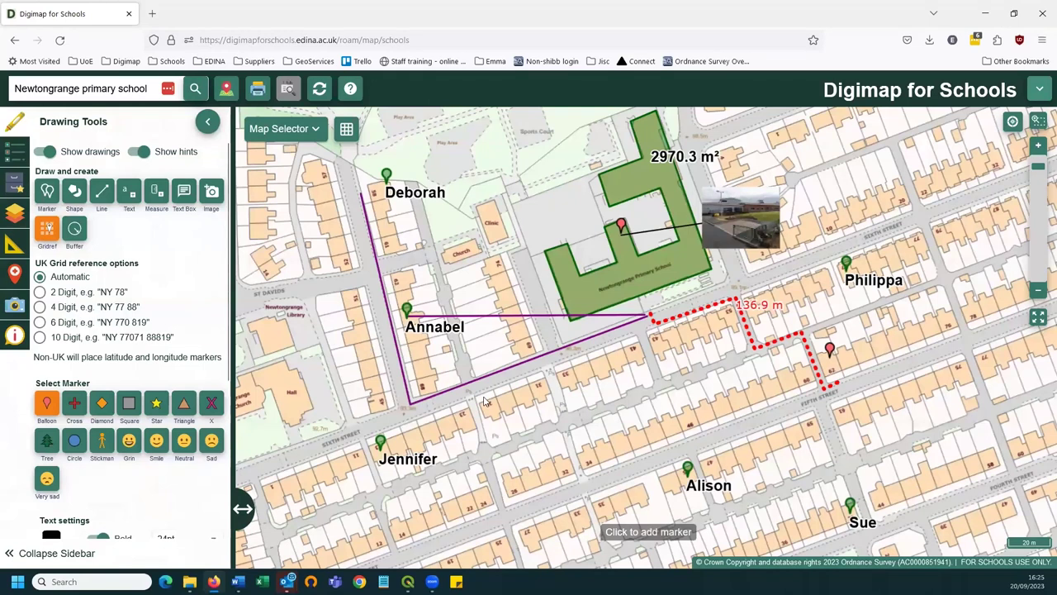
pyautogui.click(569, 382)
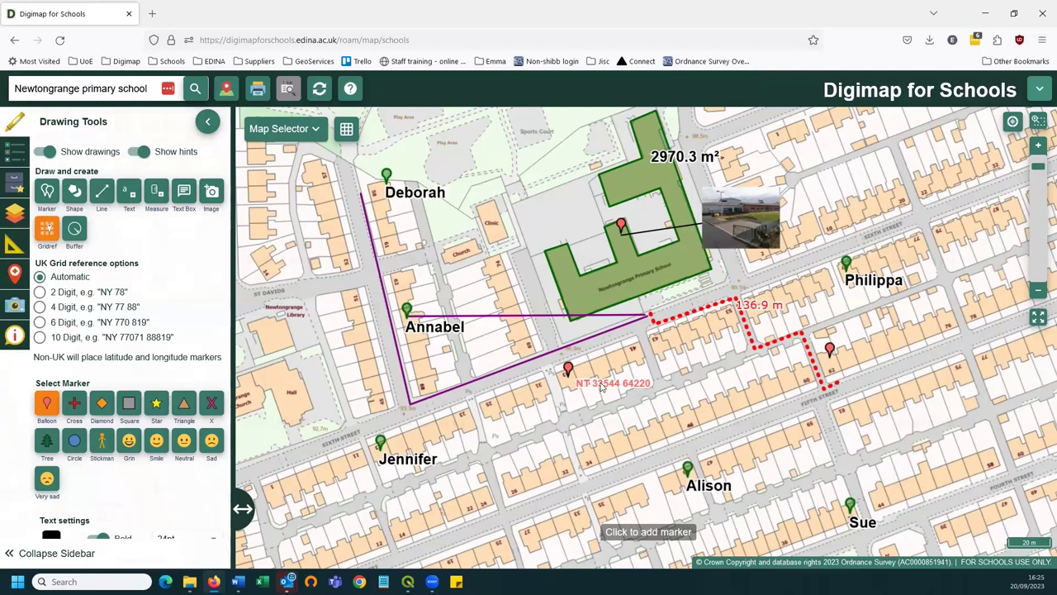
pyautogui.scroll(-1, 602, 389)
pyautogui.scroll(-1, 601, 390)
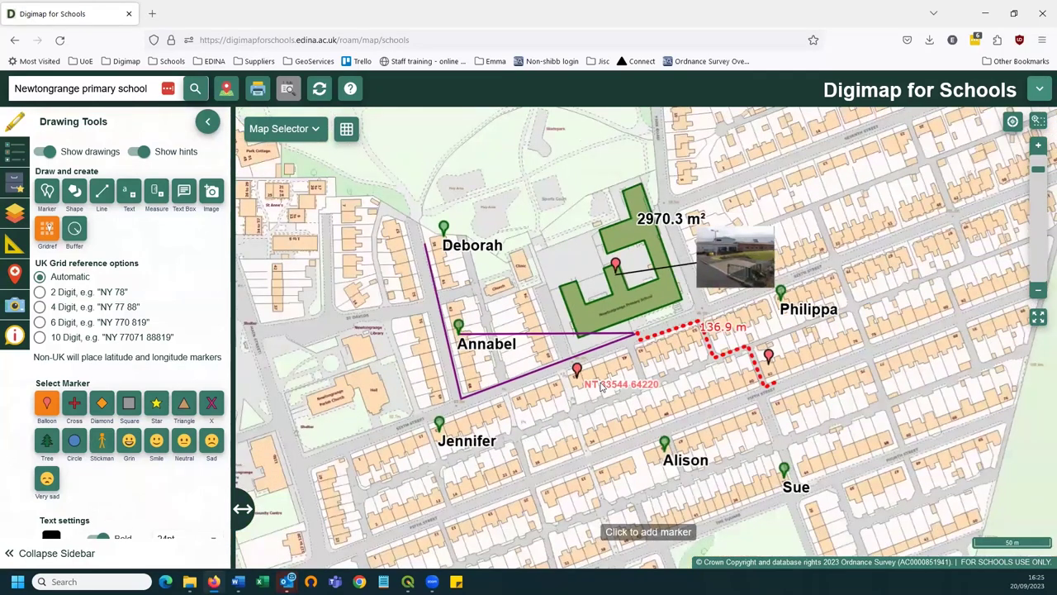
pyautogui.scroll(-1, 601, 388)
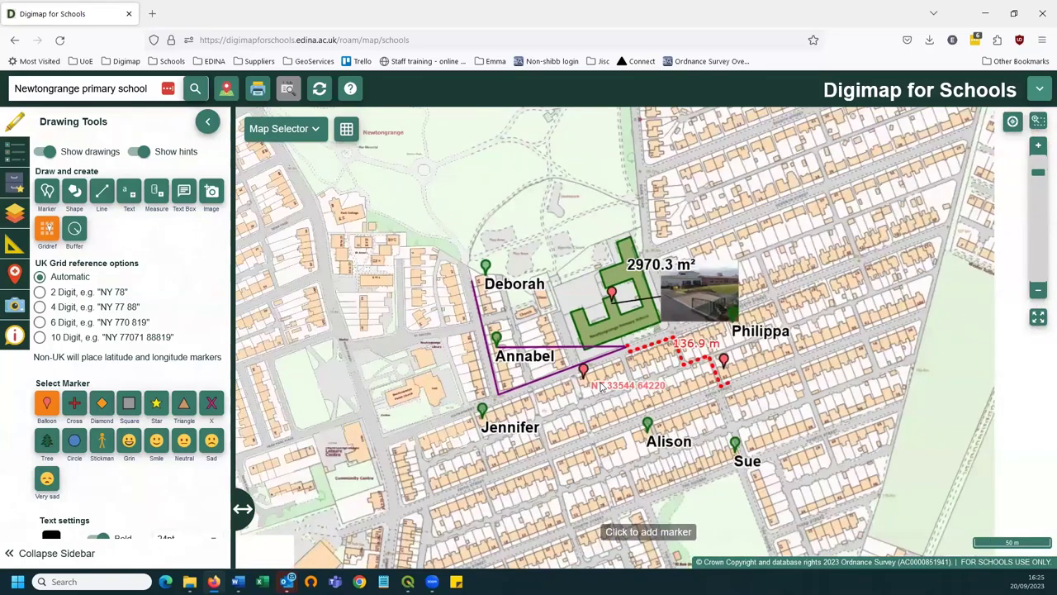
pyautogui.scroll(-1, 602, 388)
pyautogui.scroll(-2, 601, 389)
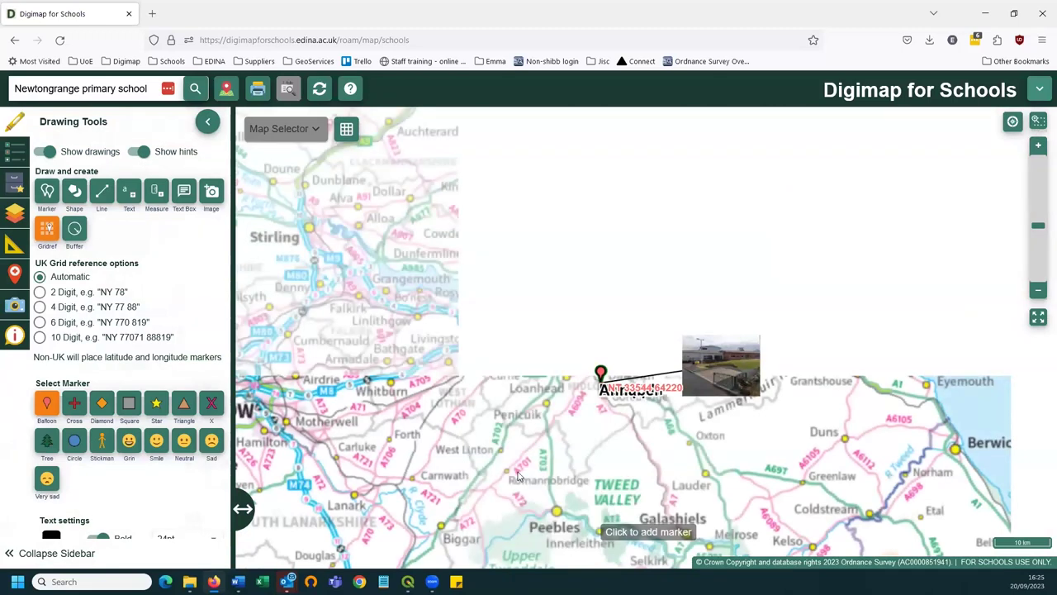
# Add grid-reference markers NT 14 near West Linton and NT 229 491 near Portmore Loch
pyautogui.click(508, 473)
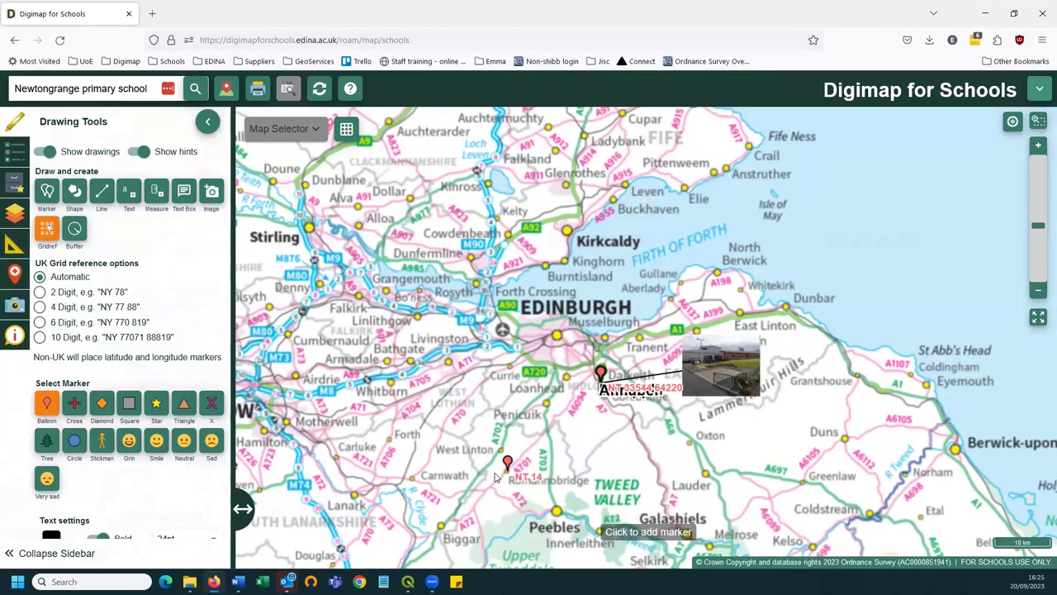
pyautogui.scroll(1, 545, 478)
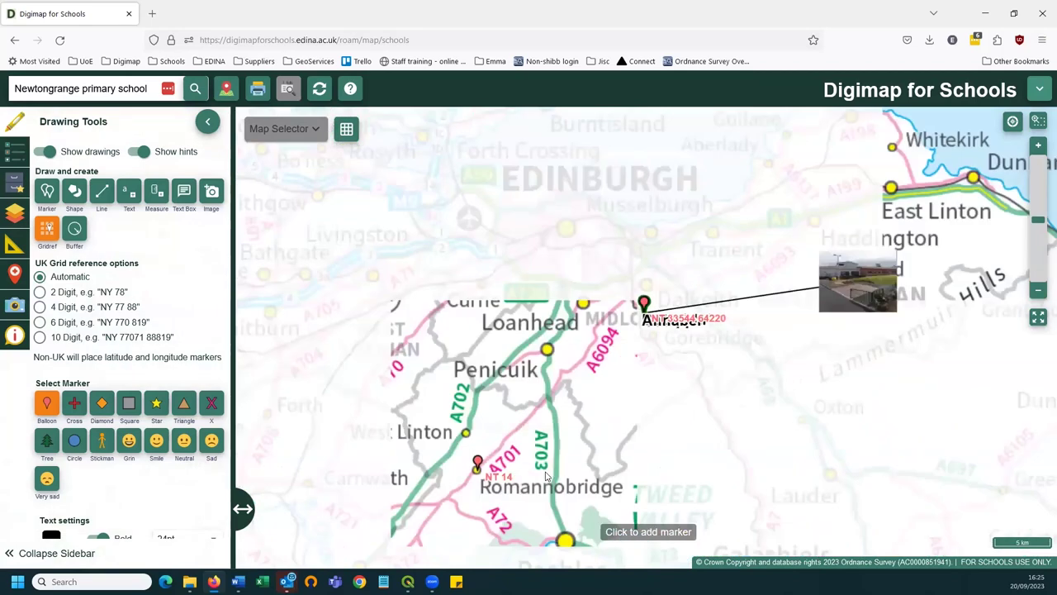
pyautogui.scroll(2, 547, 352)
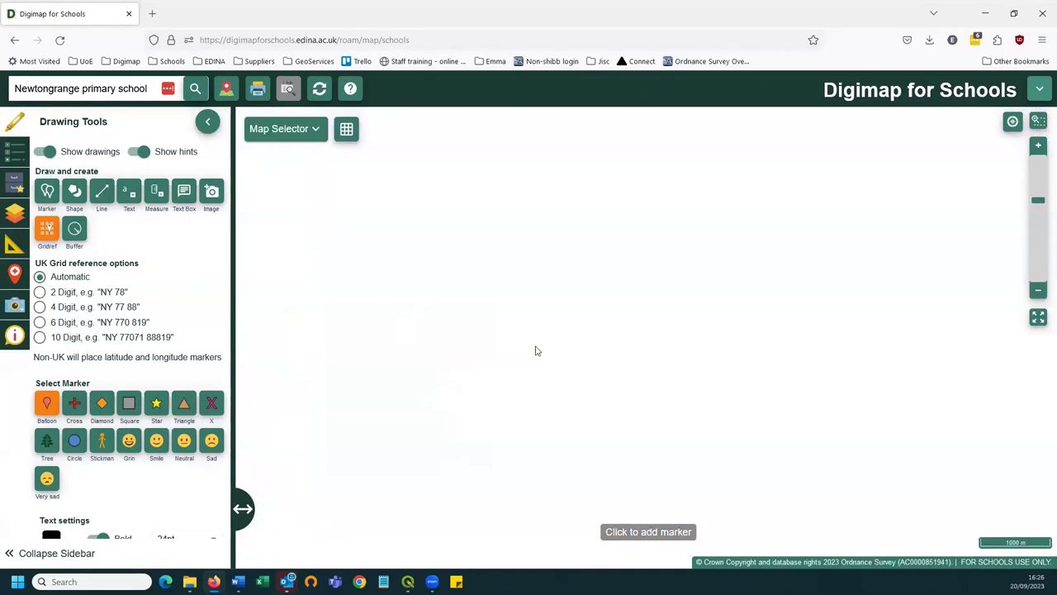
pyautogui.click(523, 370)
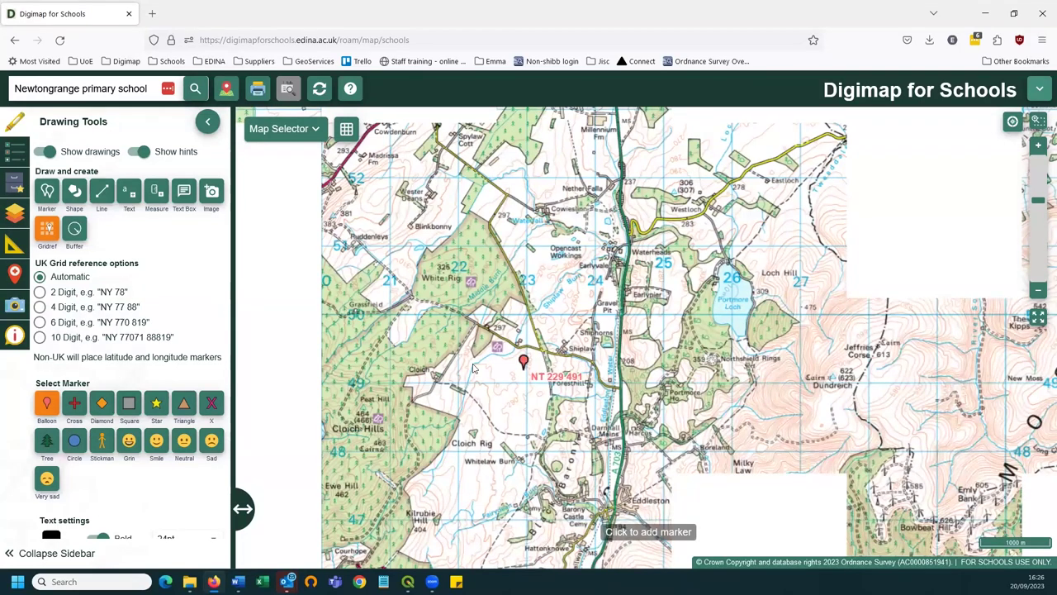
pyautogui.scroll(1, 532, 381)
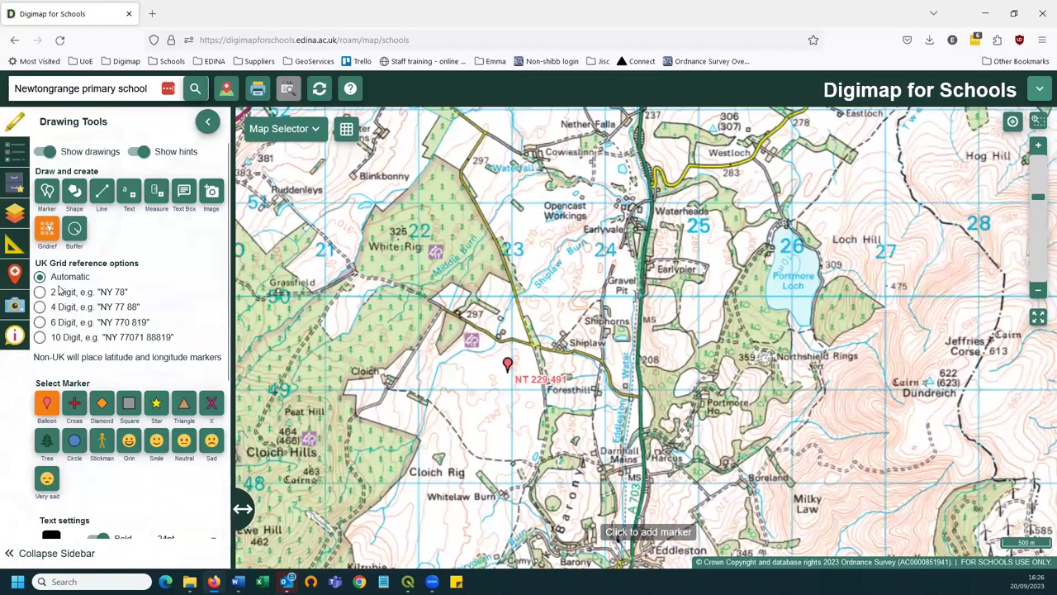
# Switch the grid-reference precision to 4, then 6, then 10 digits
pyautogui.click(40, 311)
pyautogui.click(40, 324)
pyautogui.click(40, 338)
pyautogui.scroll(-2, 123, 294)
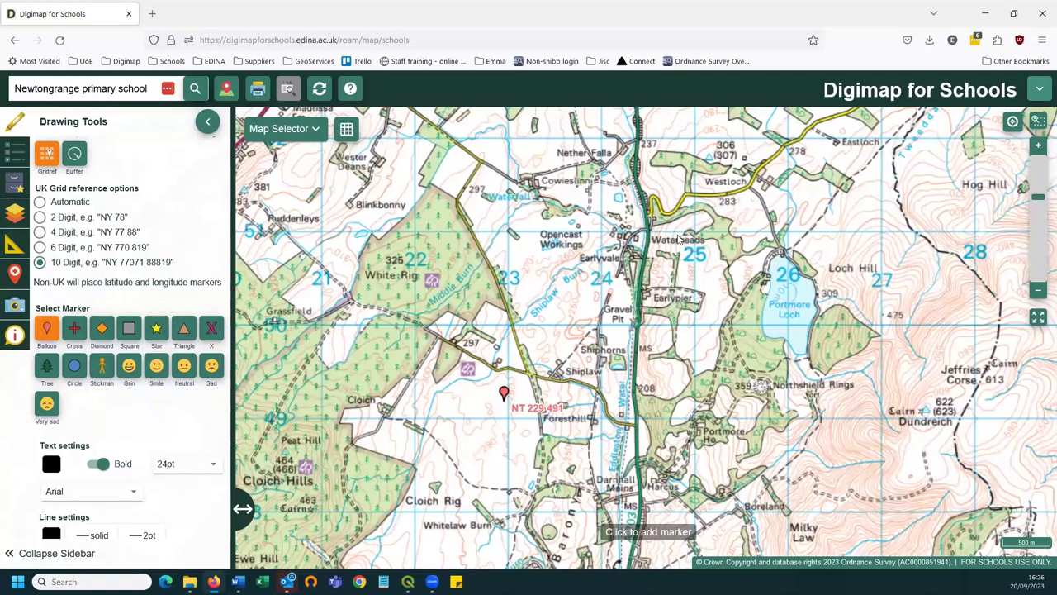
# Pan and zoom back to a close-up of Newtongrange and Bonnyrigg
pyautogui.moveTo(680, 239); pyautogui.dragTo(673, 442)
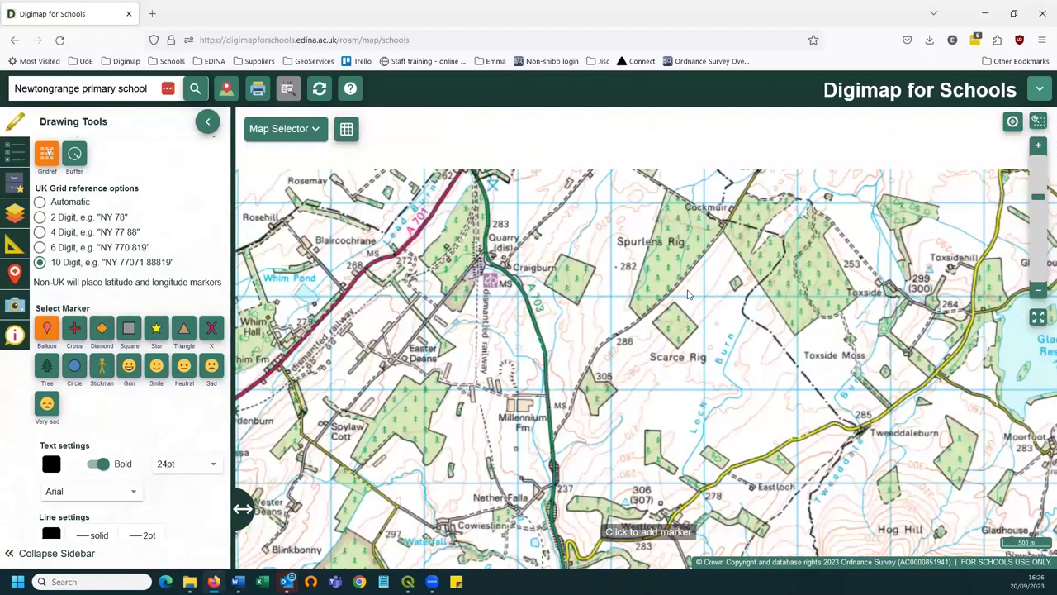
pyautogui.scroll(-1, 673, 425)
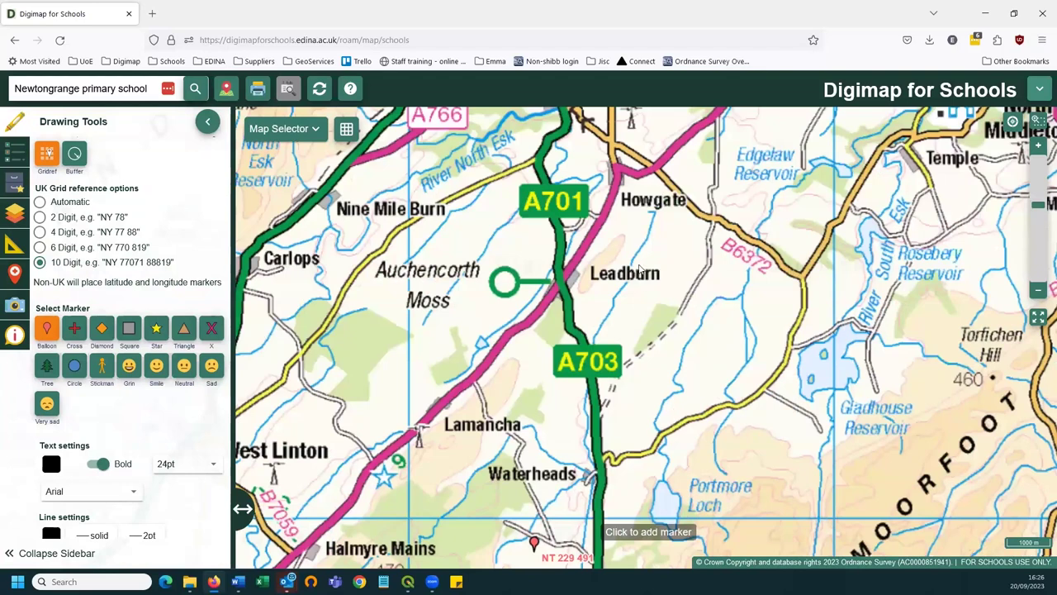
pyautogui.scroll(2, 644, 289)
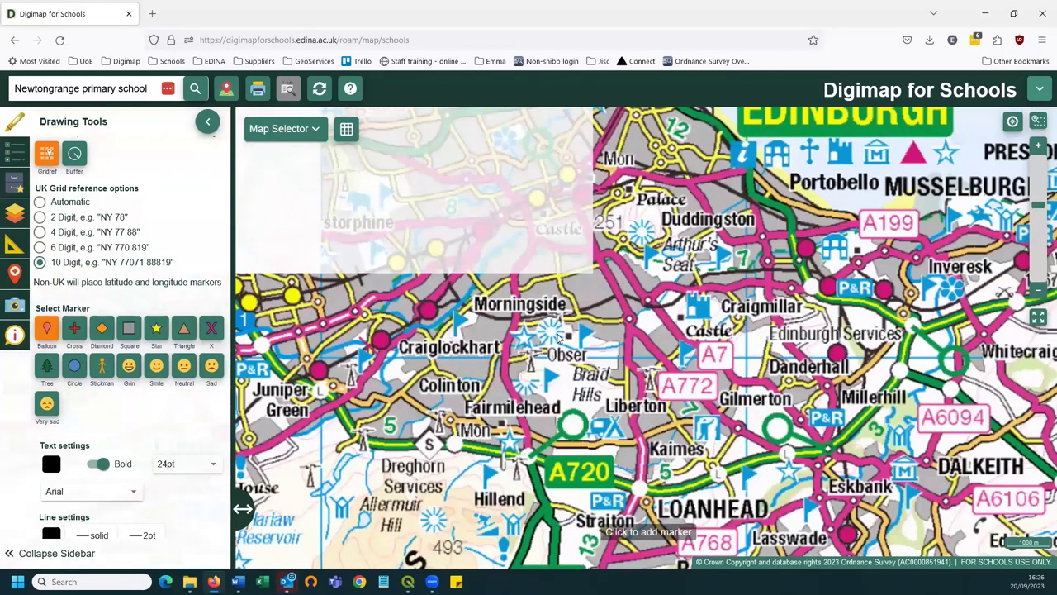
pyautogui.moveTo(562, 340); pyautogui.dragTo(574, 113)
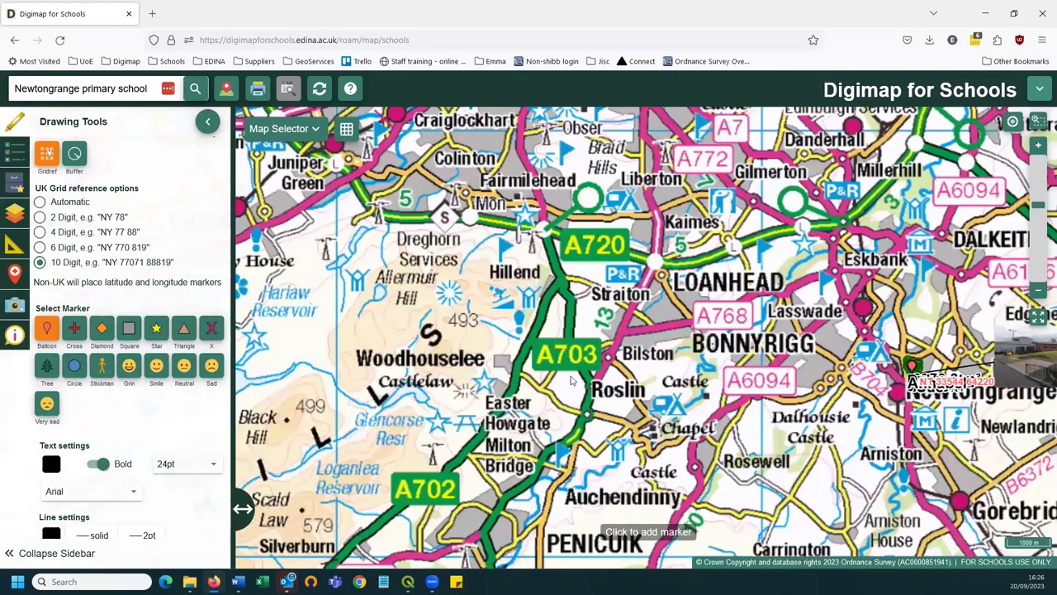
pyautogui.scroll(1, 545, 376)
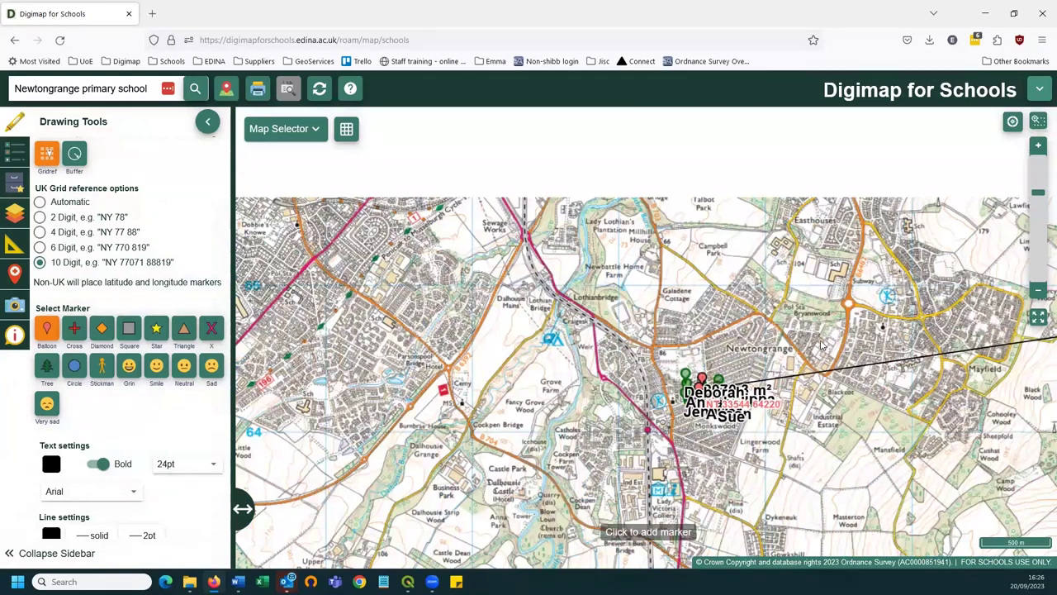
pyautogui.scroll(2, 824, 346)
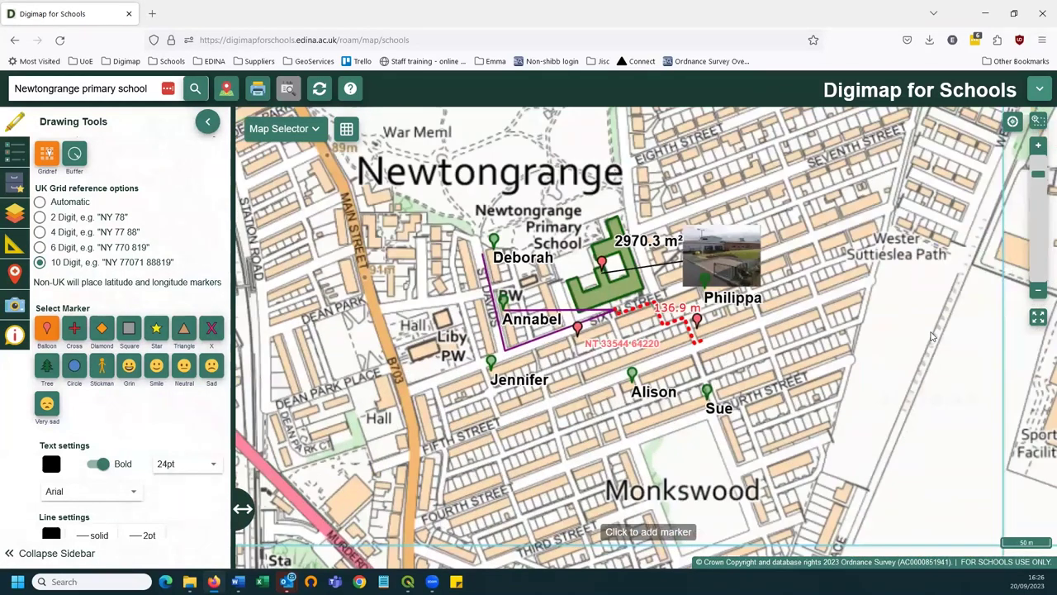
pyautogui.scroll(1, 518, 296)
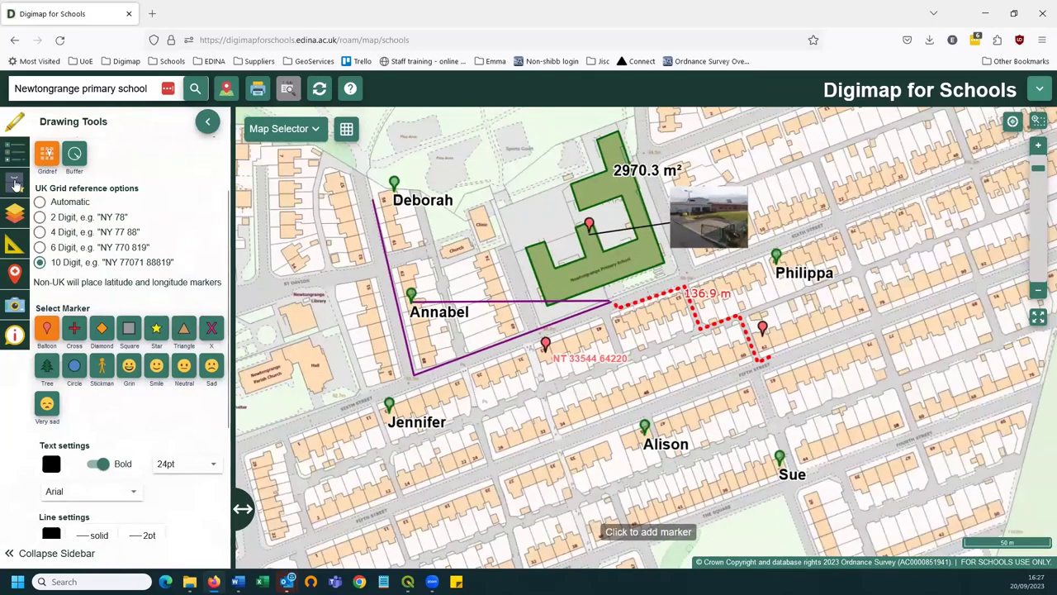
# From the Saved Maps panel, begin saving the map with the title 'My Map'
pyautogui.click(15, 183)
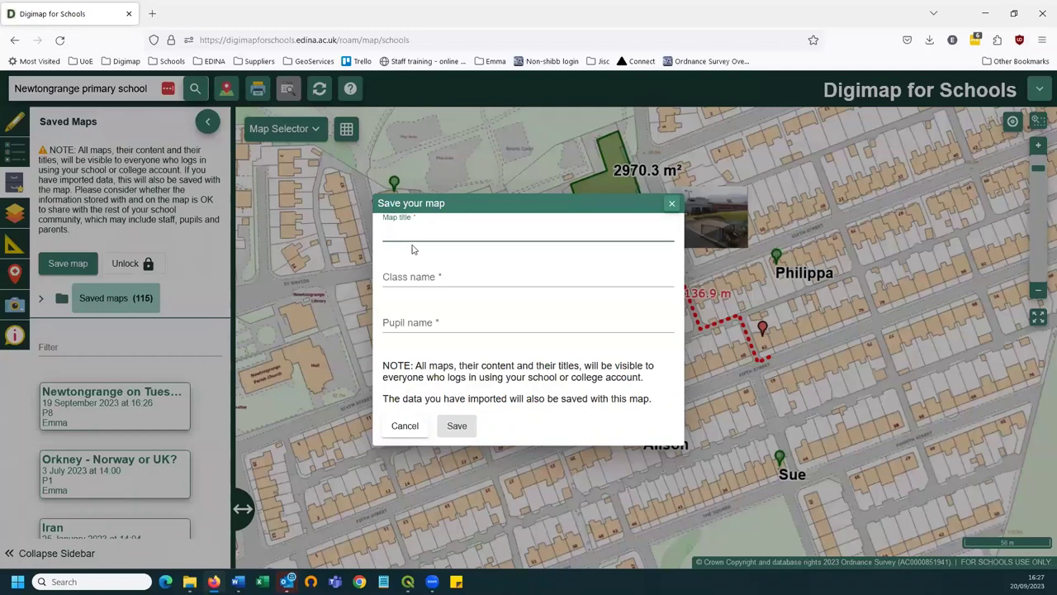
pyautogui.write('Map')
pyautogui.press('BackSpace')
pyautogui.press('BackSpace')
pyautogui.write('y Map')
pyautogui.click(420, 273)
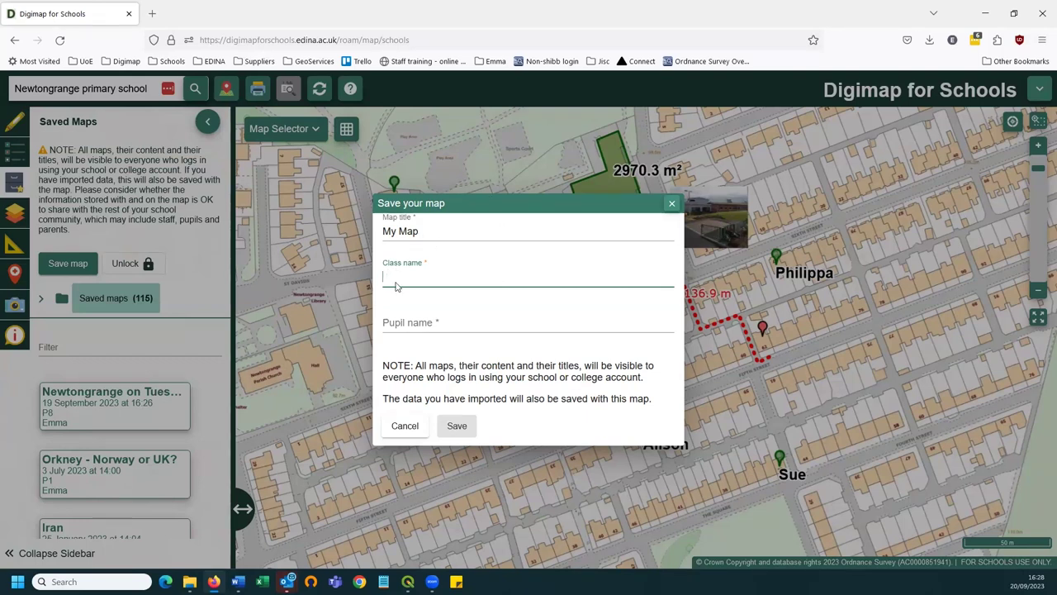
# Save 'My Map' for class P8 with the pupil's name, then open the older Newtongrange map
pyautogui.write('P8')
pyautogui.click(403, 327)
pyautogui.write('Emma')
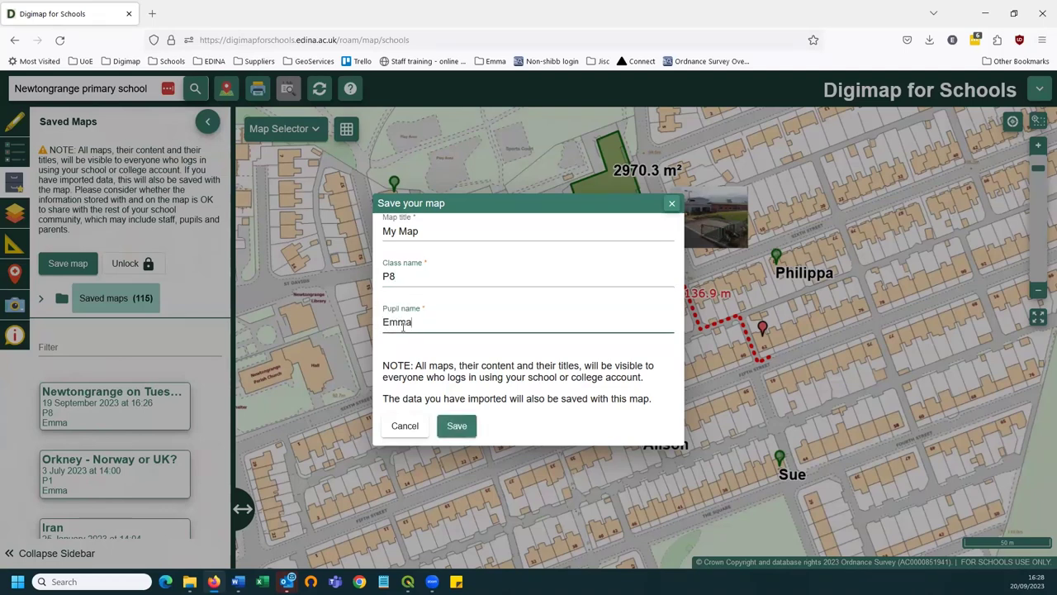
pyautogui.click(457, 426)
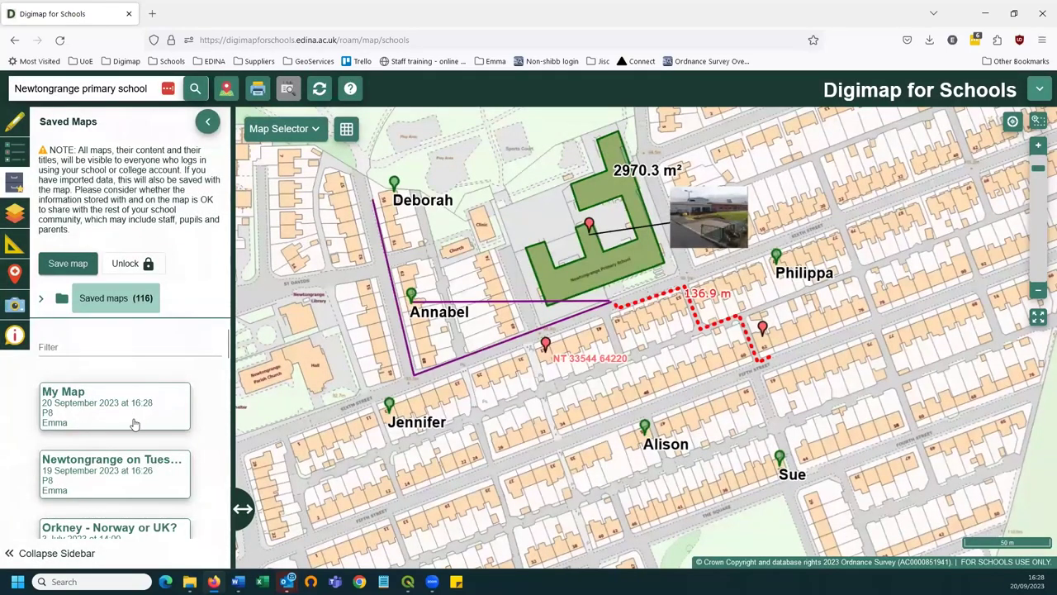
pyautogui.click(90, 479)
# Load the Newtongrange map's drawings, then replace them with My Map's drawings
pyautogui.click(504, 347)
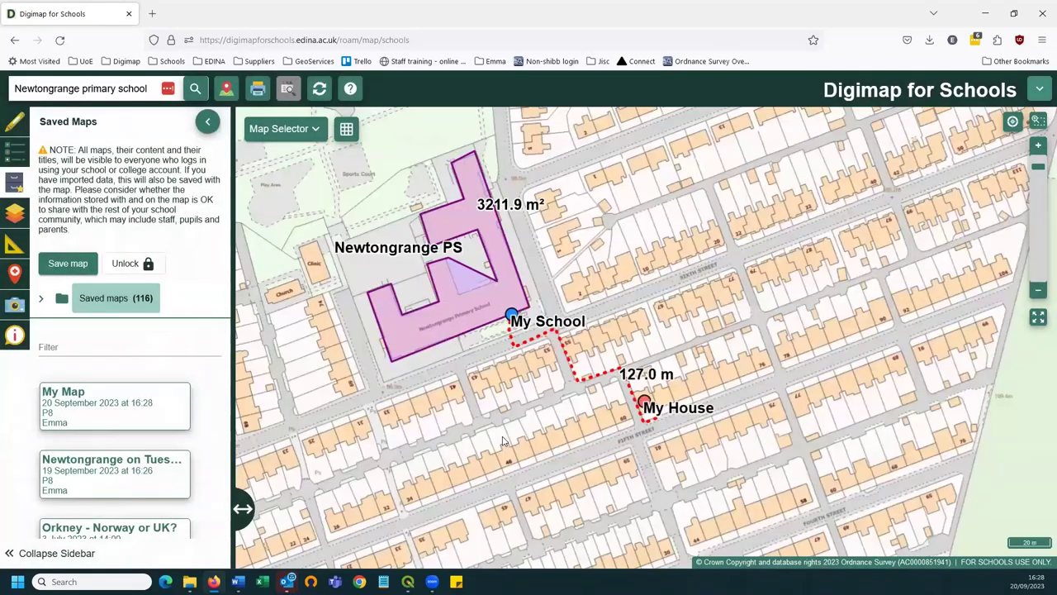
pyautogui.click(89, 398)
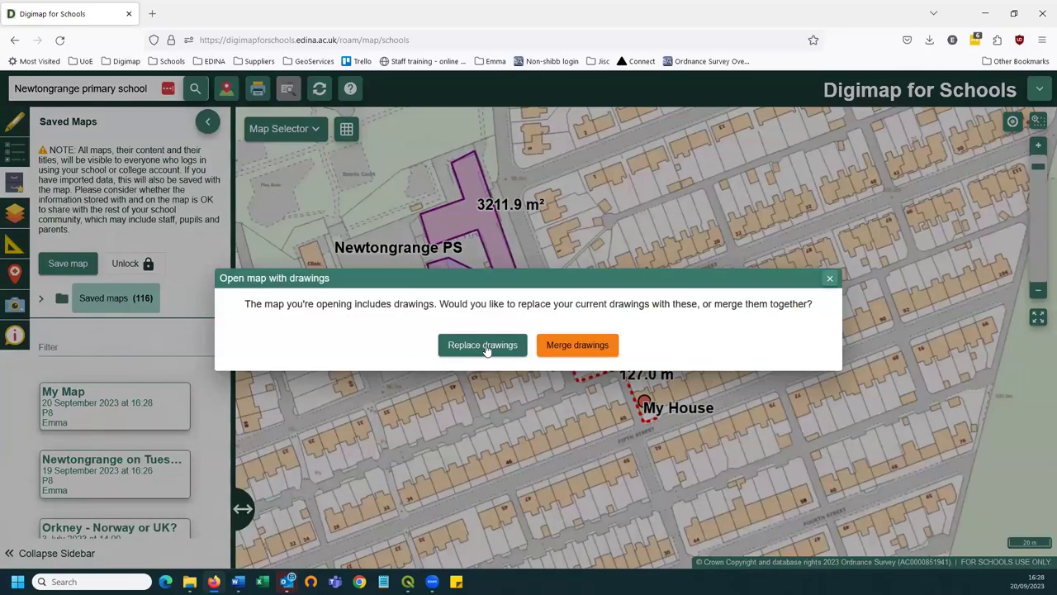
pyautogui.click(486, 347)
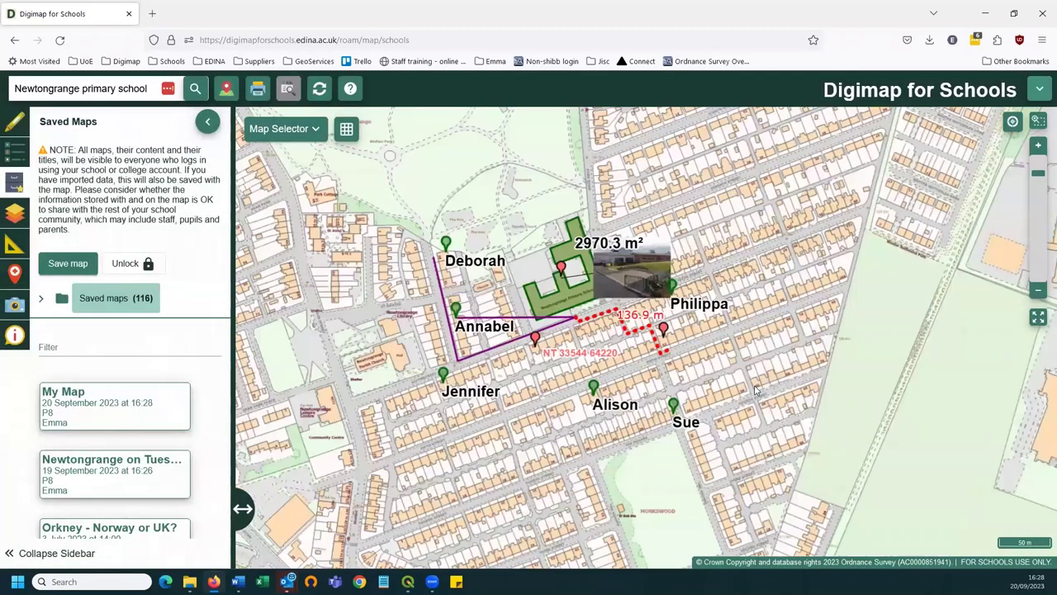
pyautogui.scroll(-4, 123, 465)
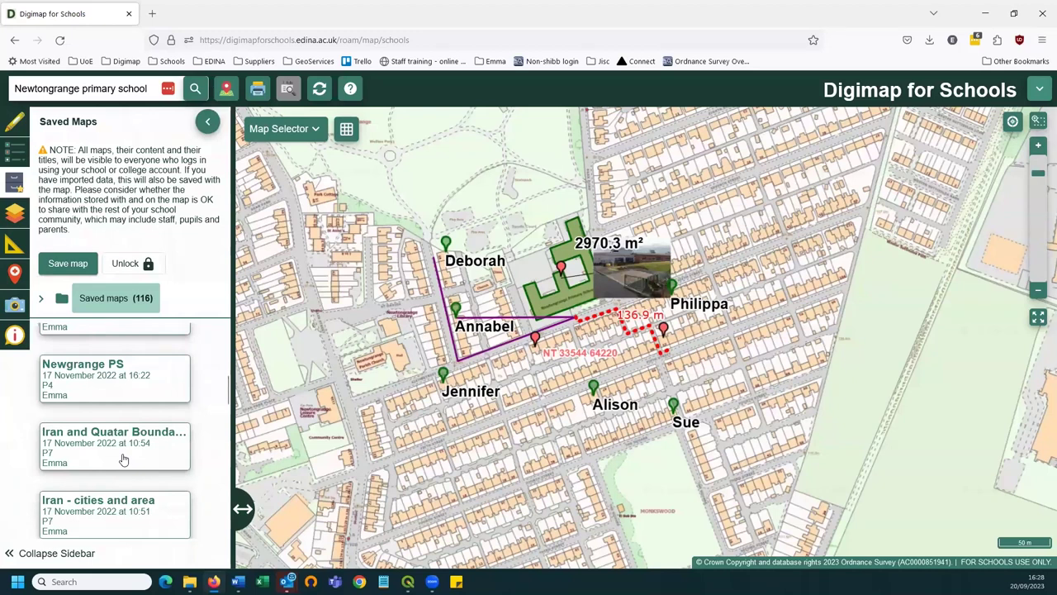
pyautogui.scroll(1, 124, 458)
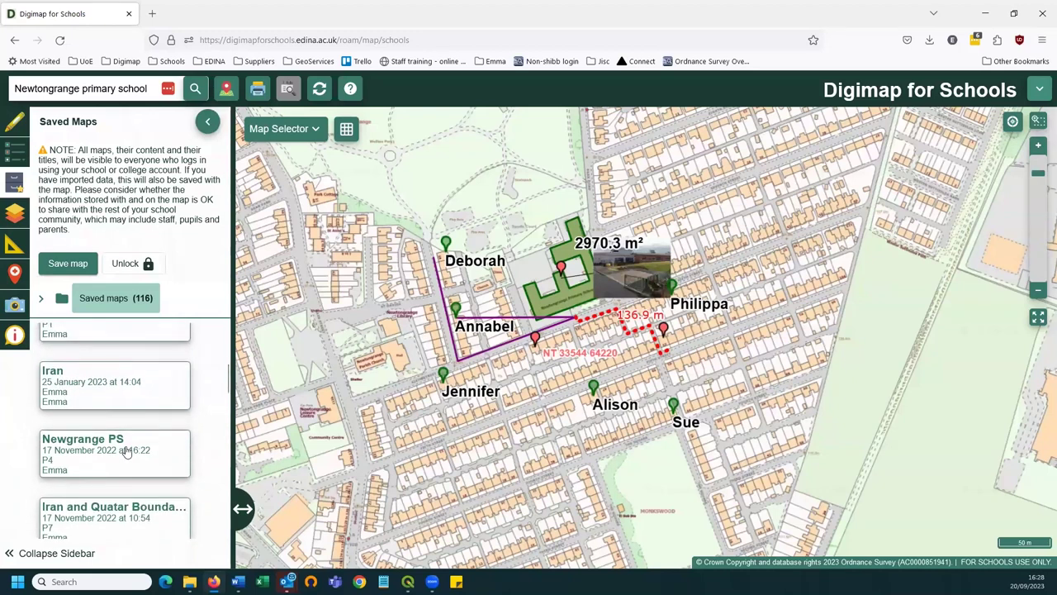
pyautogui.scroll(3, 127, 450)
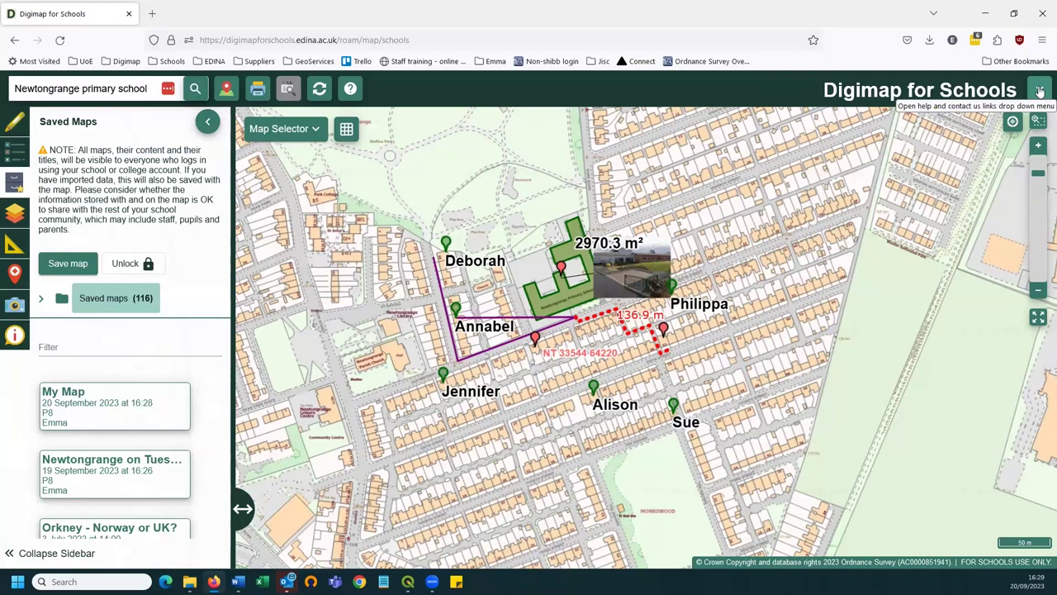
# Using the map manager PIN, turn on 'Hide the Saved Maps tab', save preferences and reload
pyautogui.click(1040, 91)
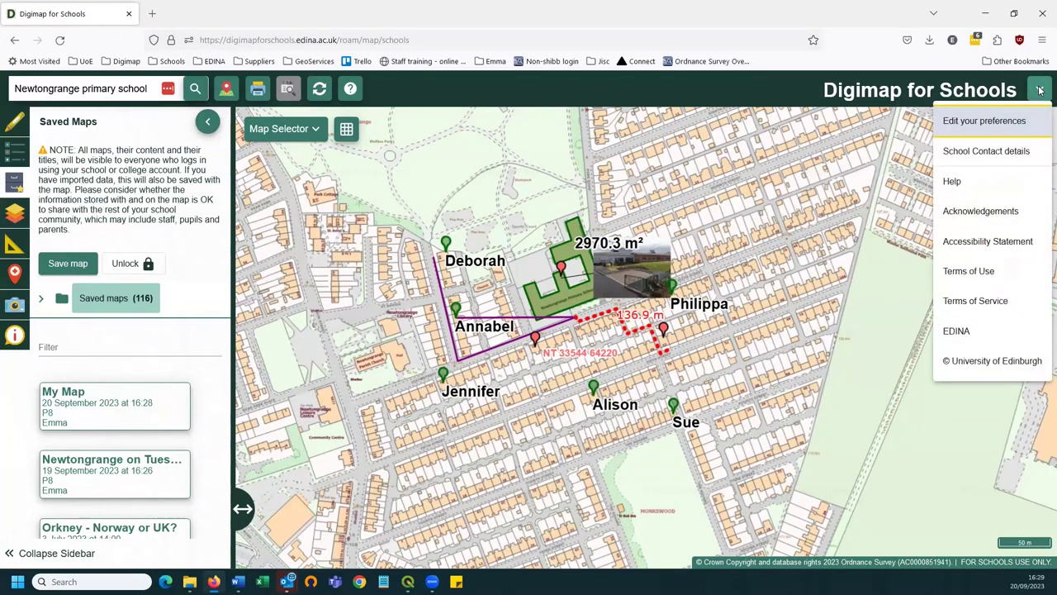
pyautogui.click(985, 121)
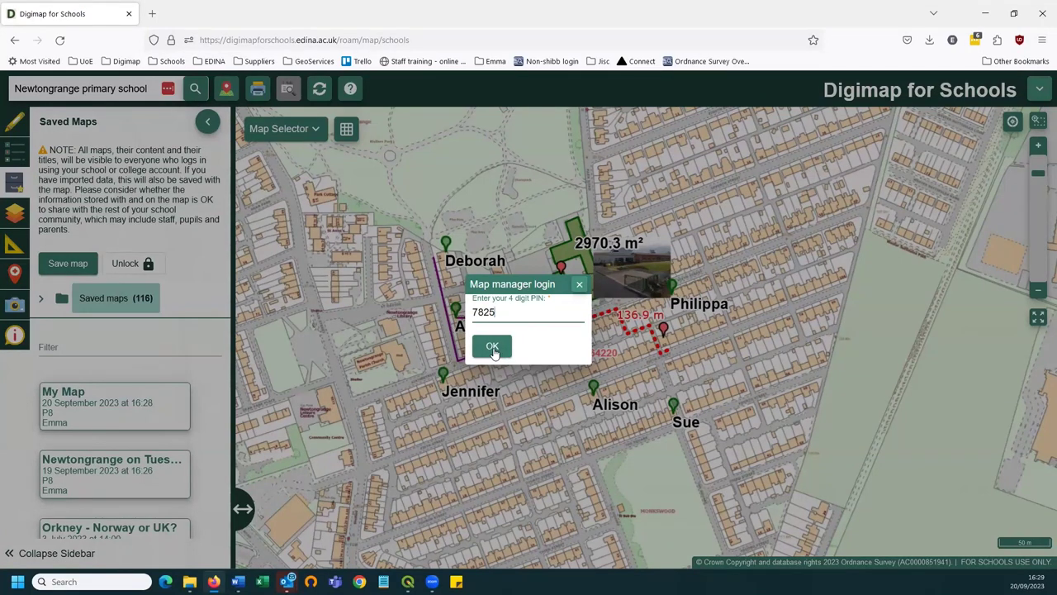
pyautogui.click(493, 351)
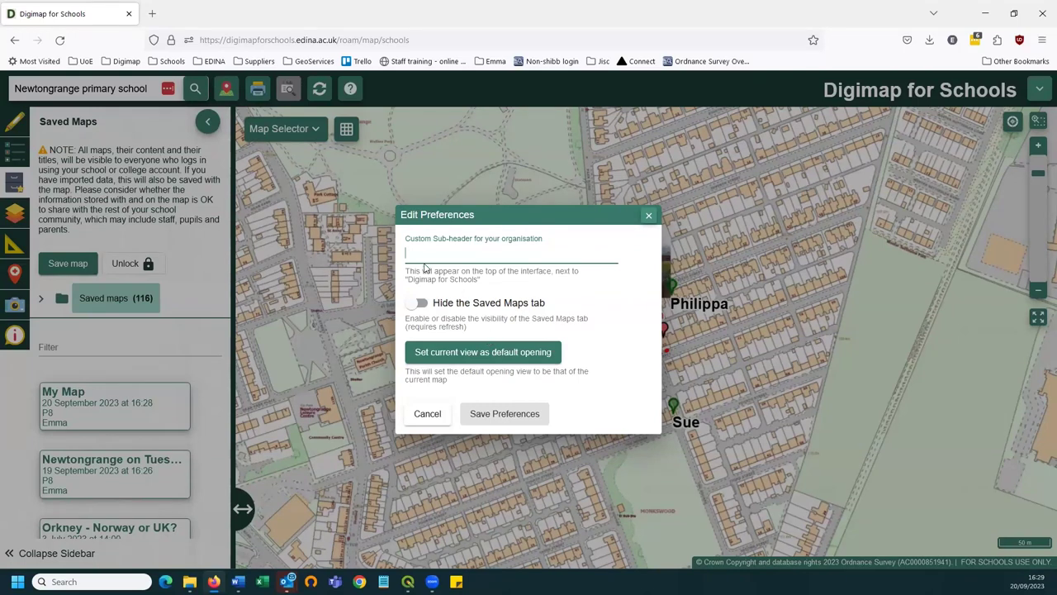
pyautogui.click(422, 306)
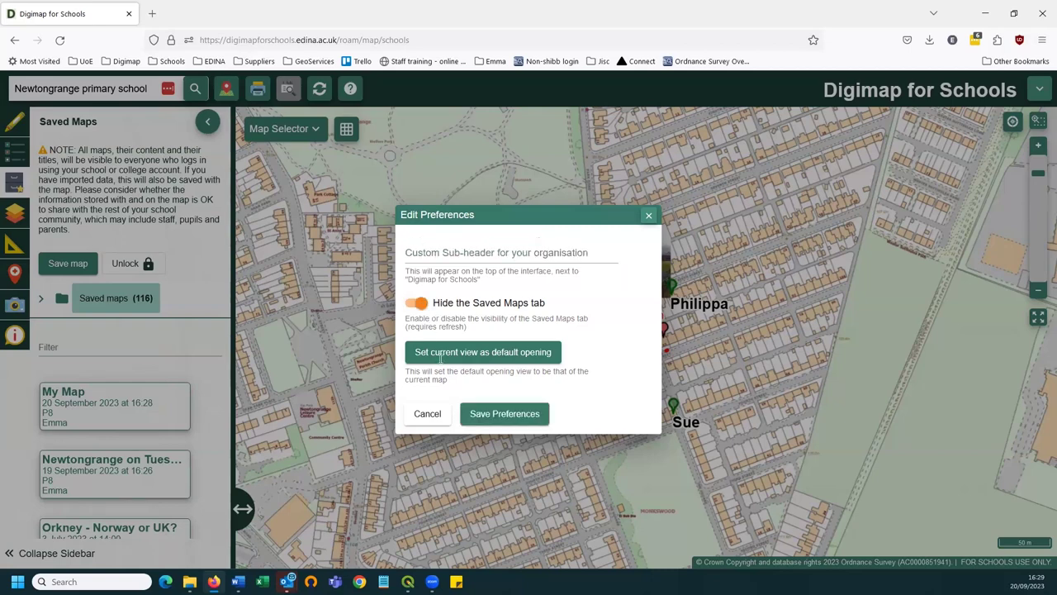
pyautogui.click(494, 418)
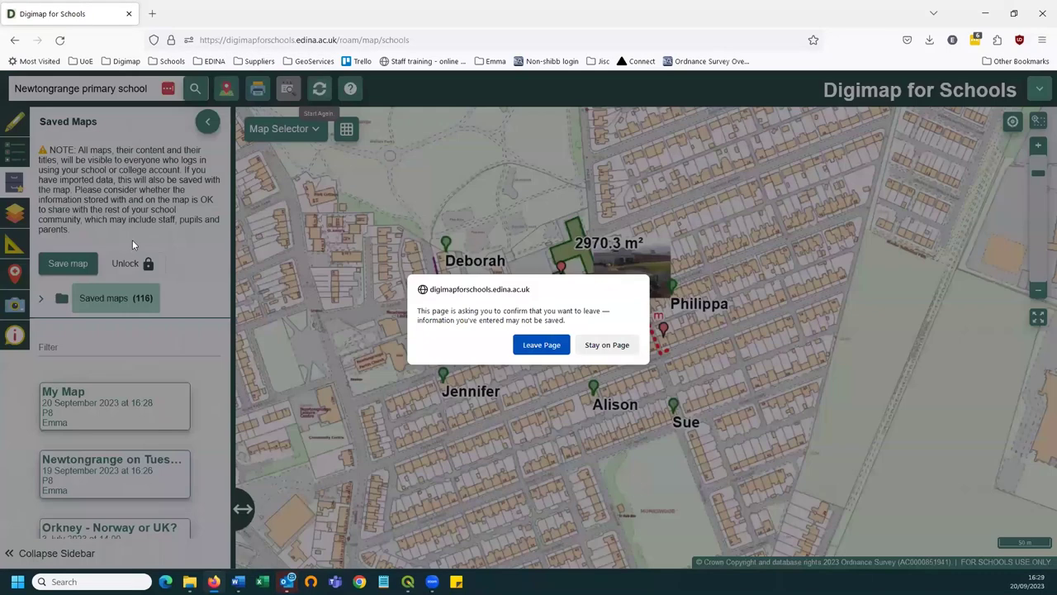
pyautogui.press('Return')
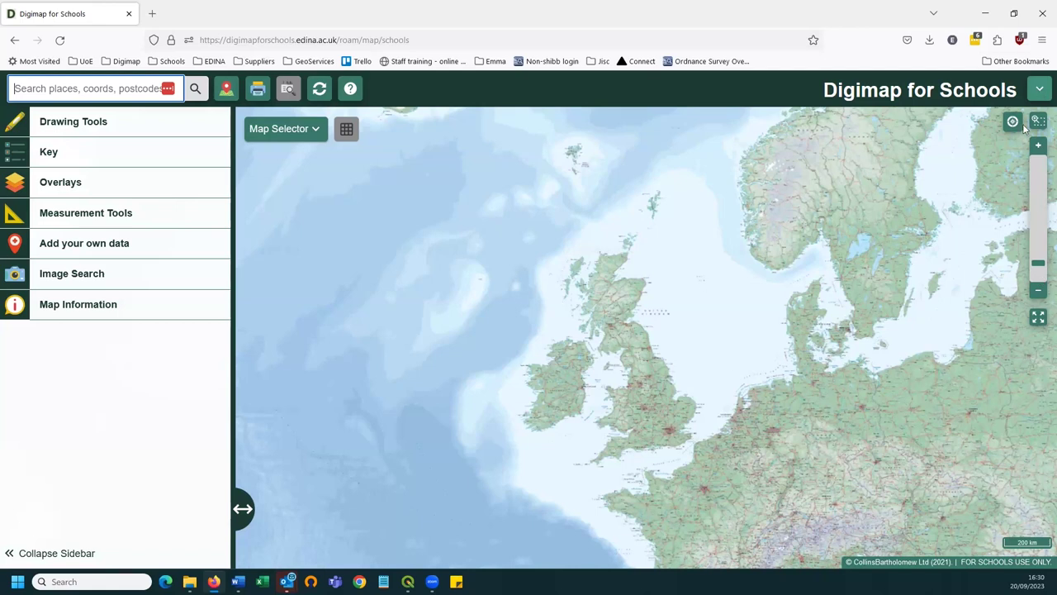
# Re-enter the preferences with the PIN, switch off 'Hide the Saved Maps tab', save, and restart the map
pyautogui.click(1040, 90)
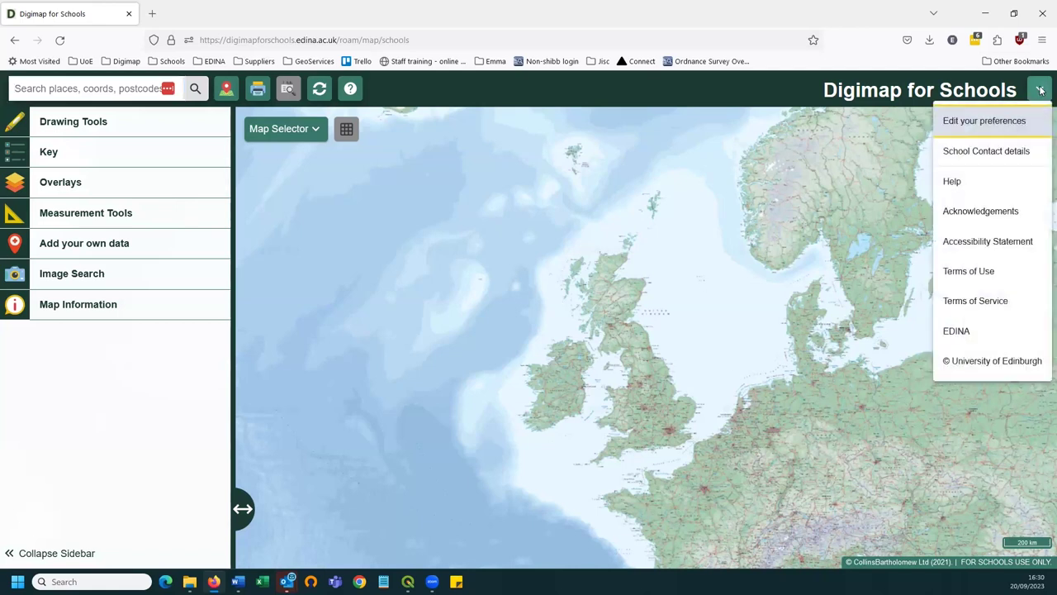
pyautogui.click(965, 124)
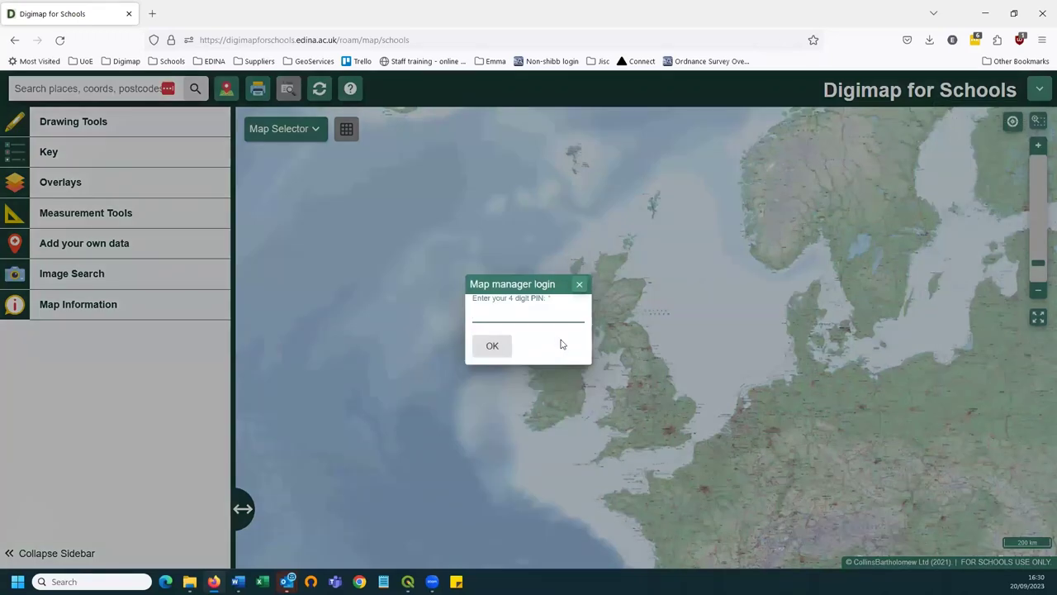
pyautogui.click(494, 350)
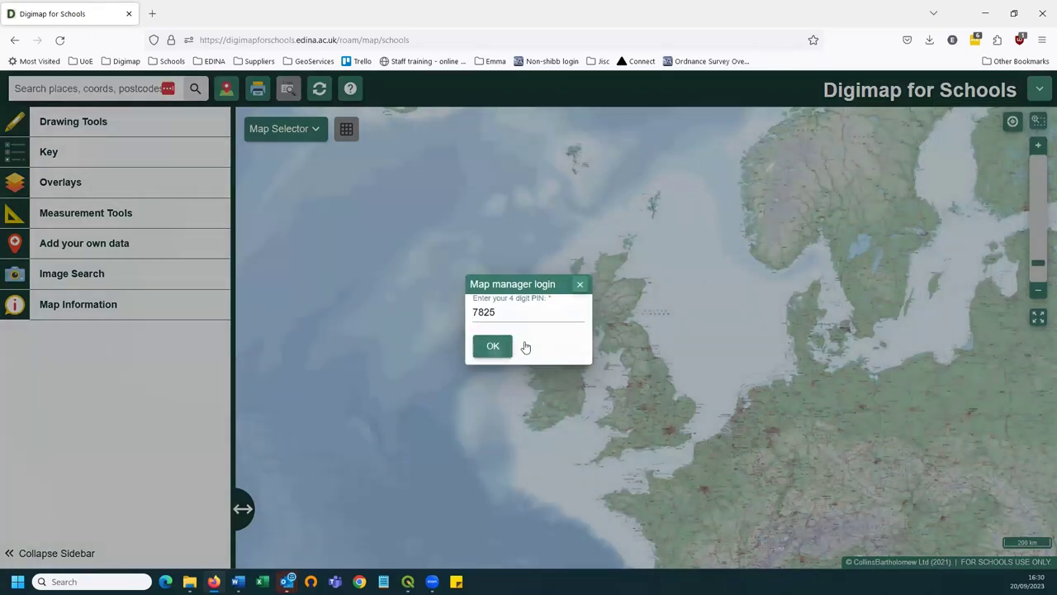
pyautogui.click(411, 303)
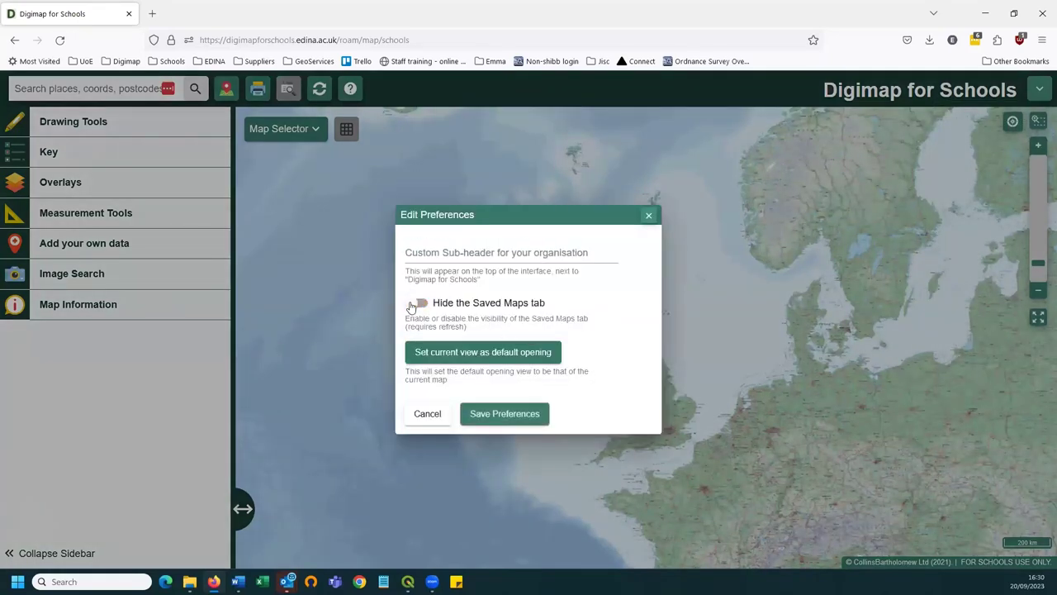
pyautogui.click(510, 419)
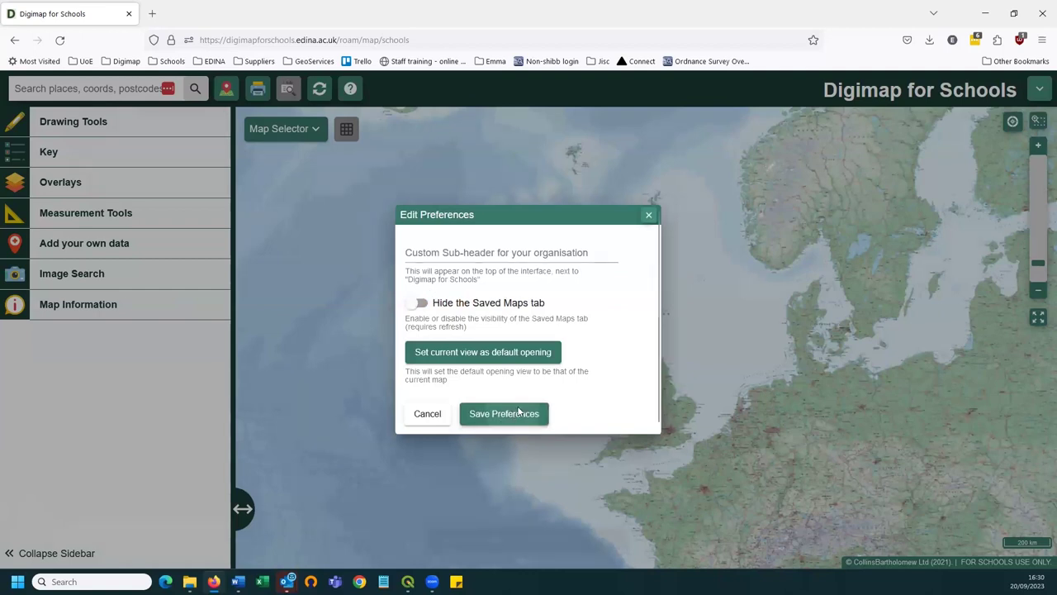
pyautogui.click(319, 89)
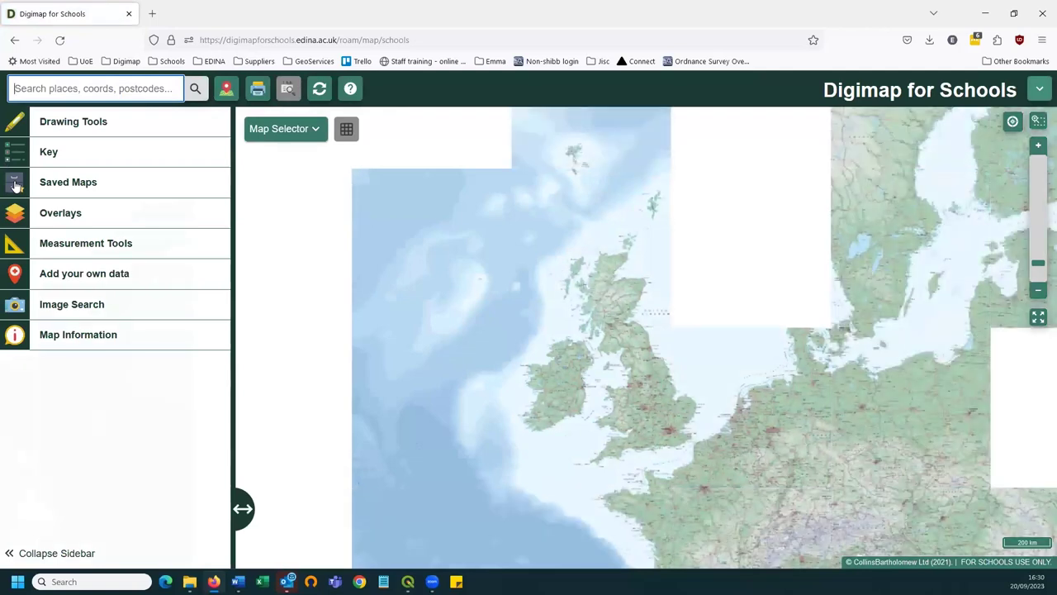
# Load My Map, delete all its drawings, and reload to the overview map
pyautogui.click(16, 184)
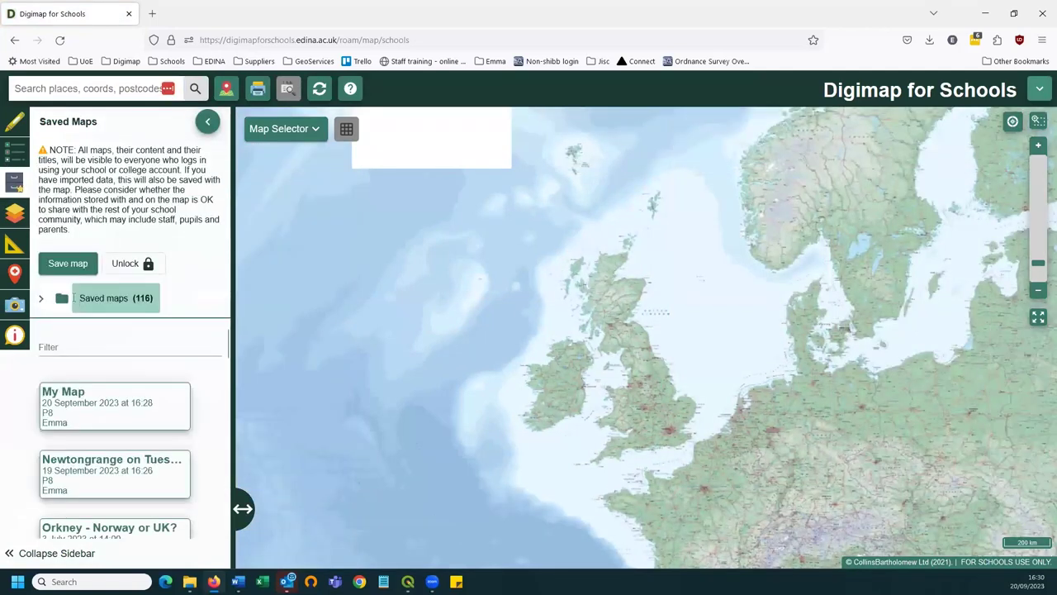
pyautogui.click(90, 408)
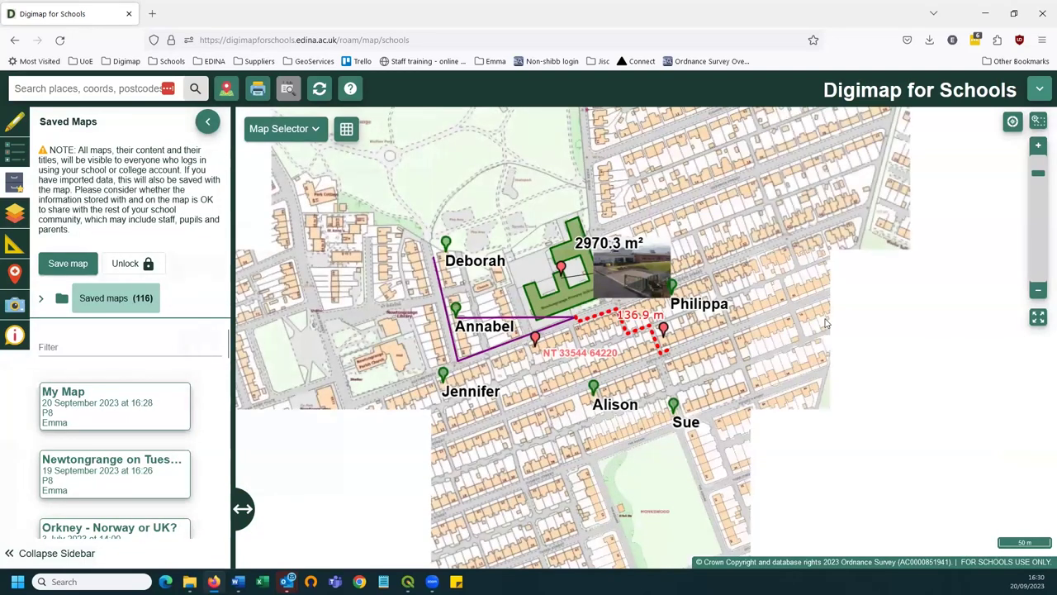
pyautogui.click(14, 122)
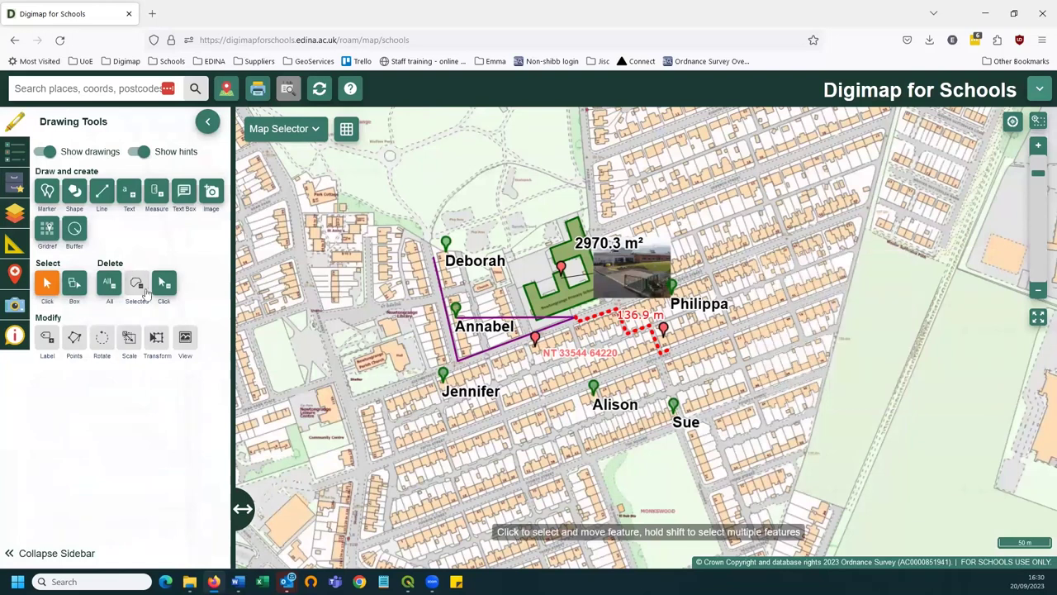
pyautogui.click(642, 271)
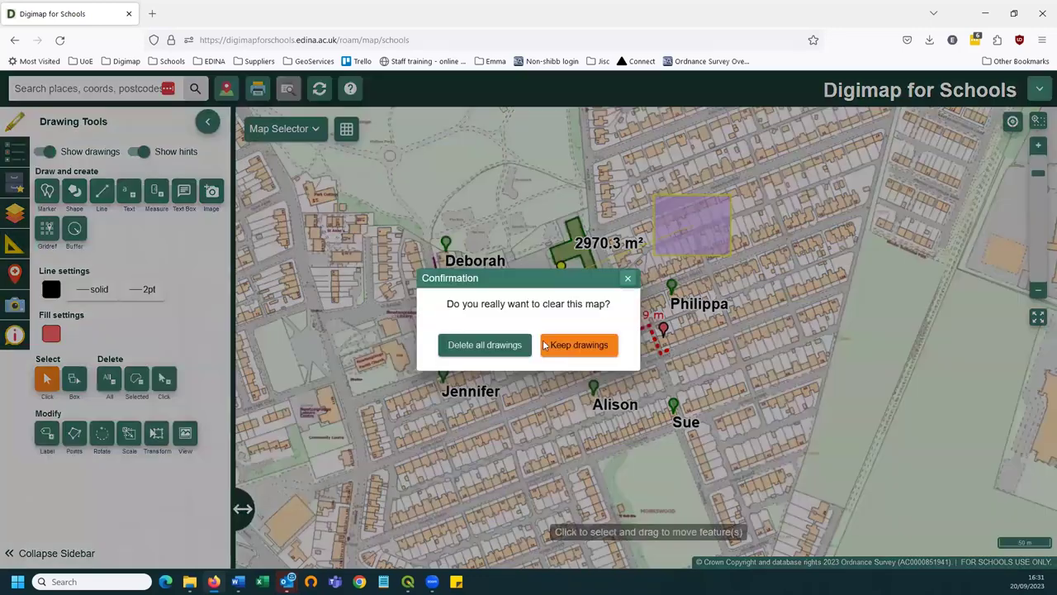
pyautogui.click(485, 347)
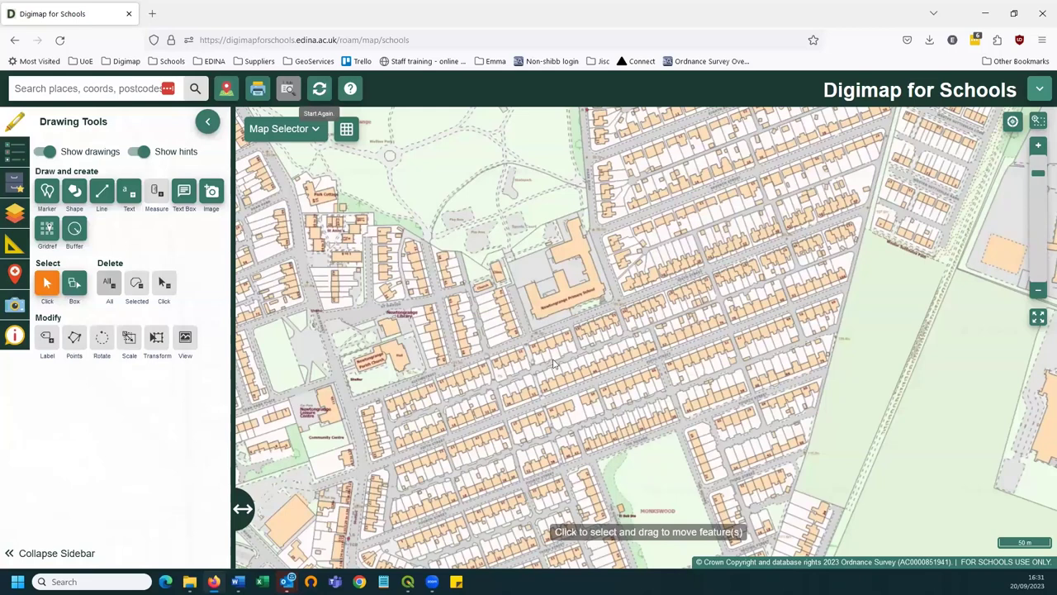
pyautogui.press('F5')
pyautogui.press('Return')
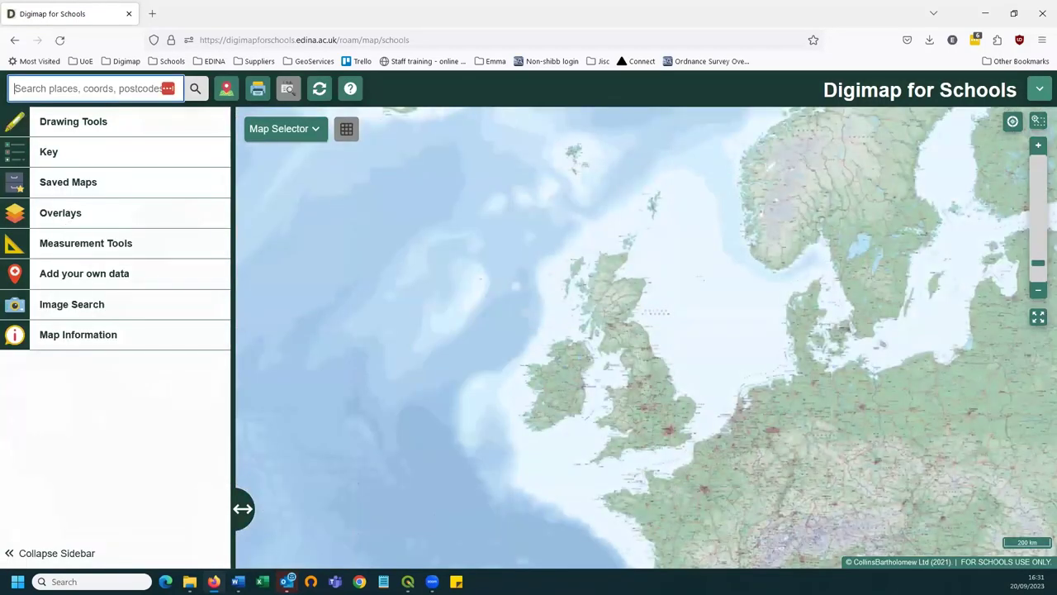
# Go to Add your own data and browse for a points file to upload
pyautogui.click(12, 129)
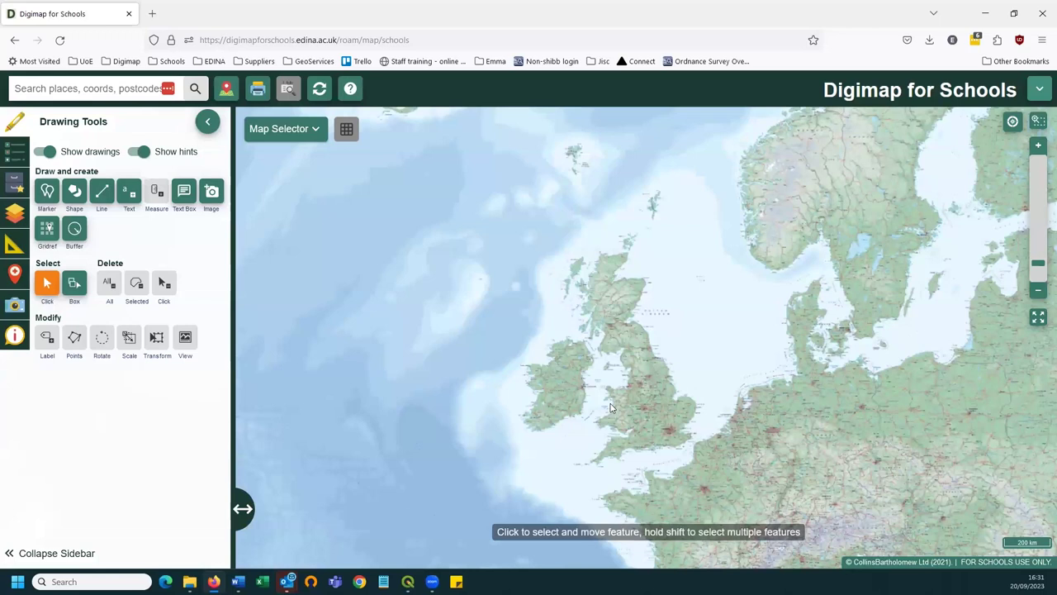
pyautogui.click(14, 275)
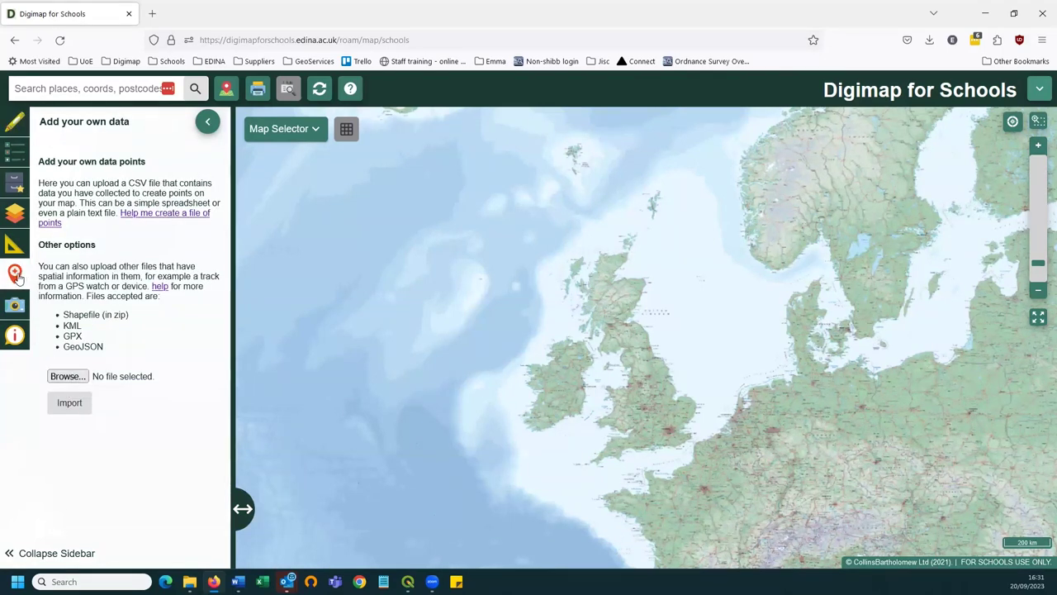
pyautogui.click(67, 376)
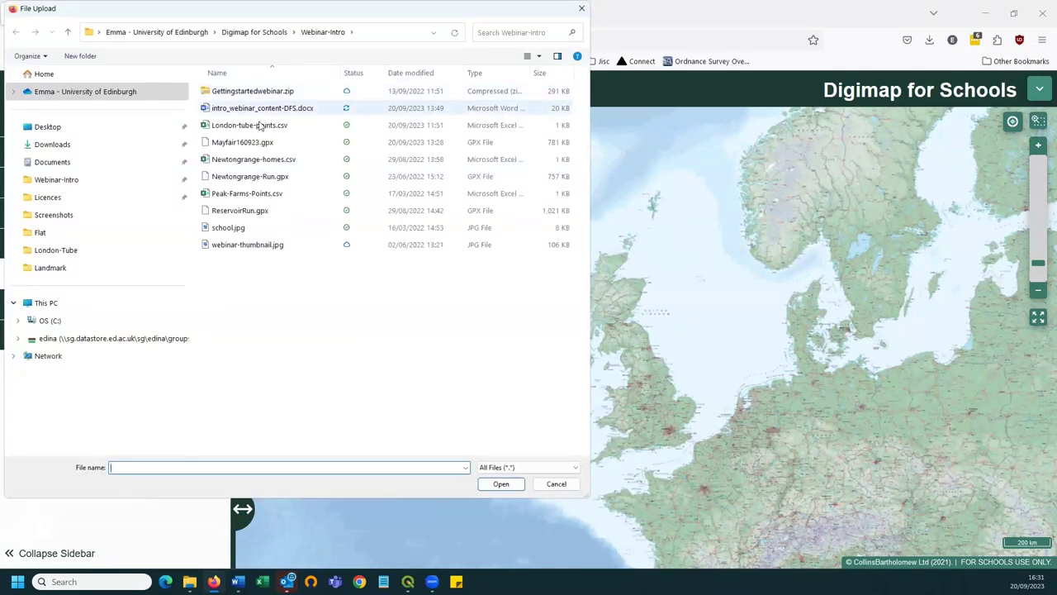
# Upload and import London-tube-points.csv as tube-station points
pyautogui.click(261, 130)
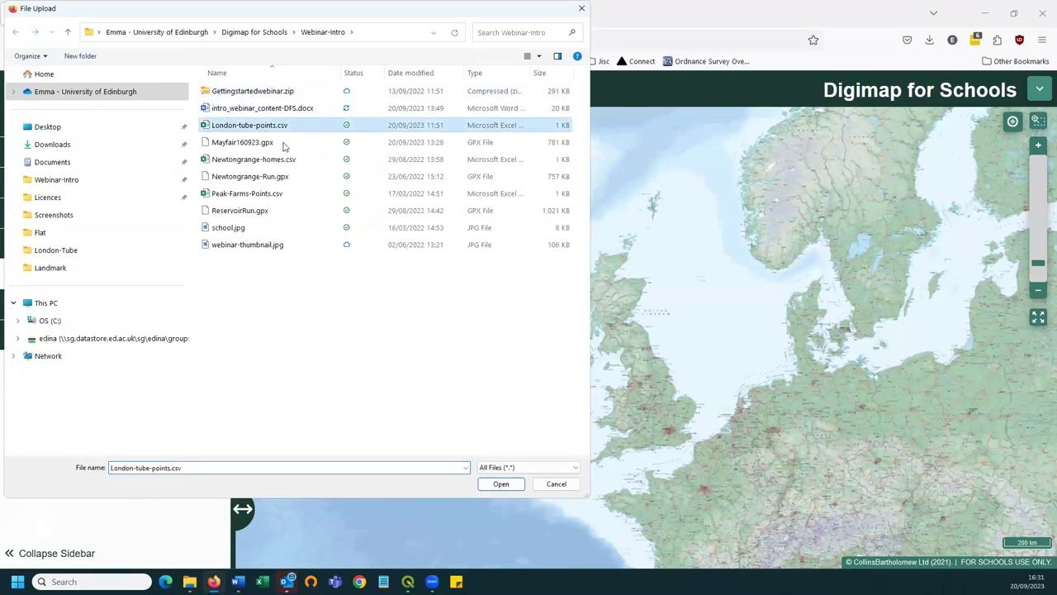
pyautogui.click(501, 484)
pyautogui.click(69, 403)
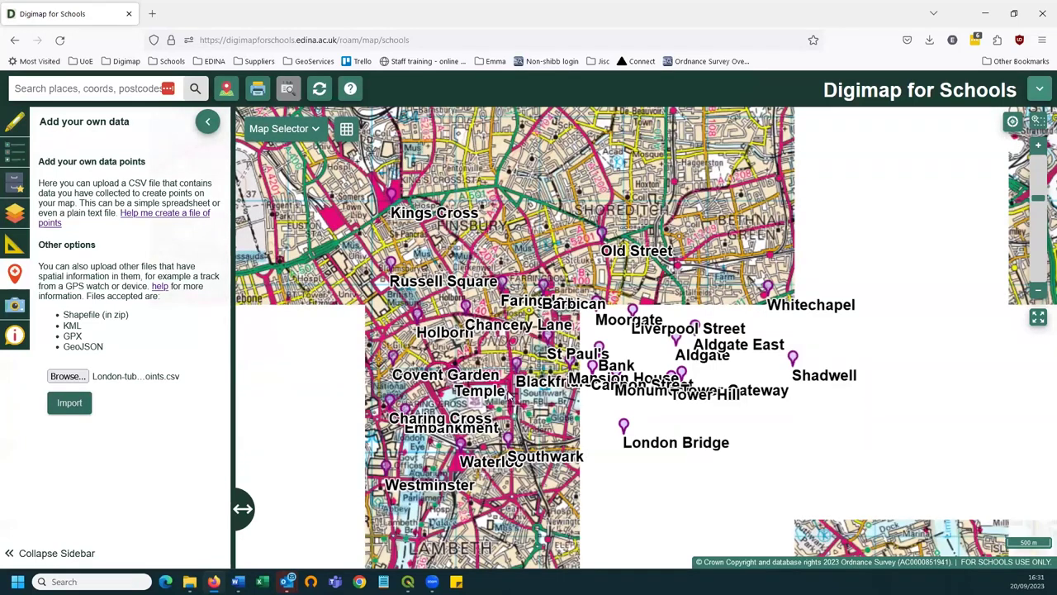
pyautogui.click(13, 123)
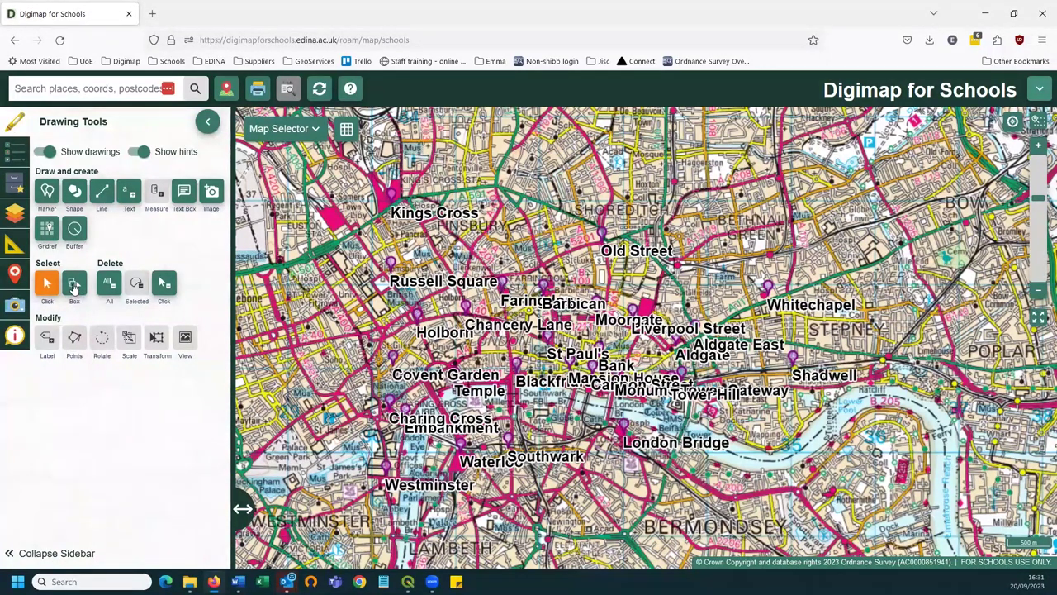
# Box-select all tube-station points and set their labels to 16pt, non-bold Verdana
pyautogui.click(73, 283)
pyautogui.moveTo(347, 162); pyautogui.dragTo(948, 518)
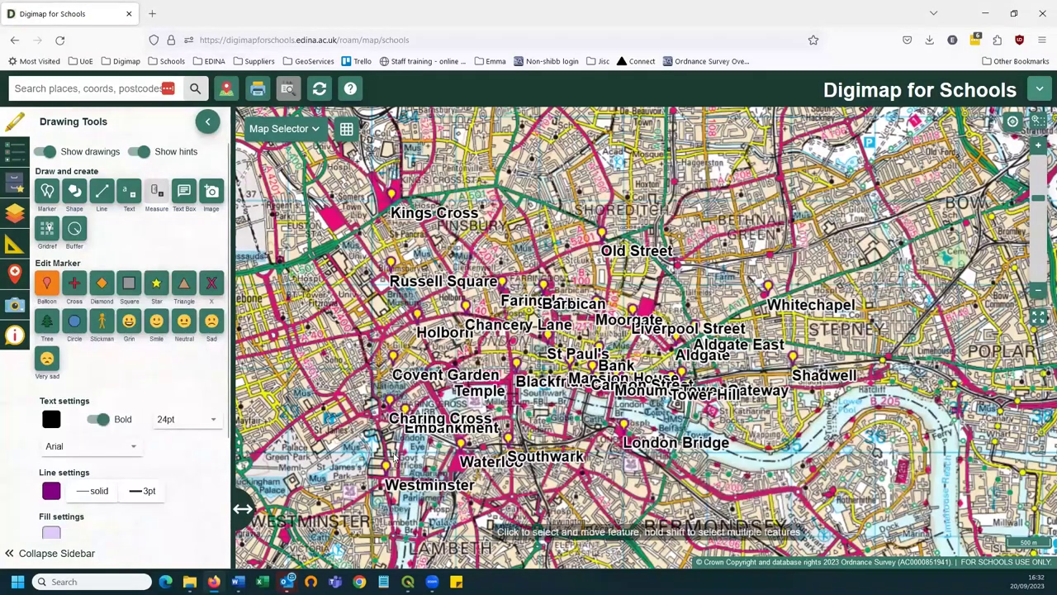
pyautogui.click(212, 423)
pyautogui.scroll(3, 182, 392)
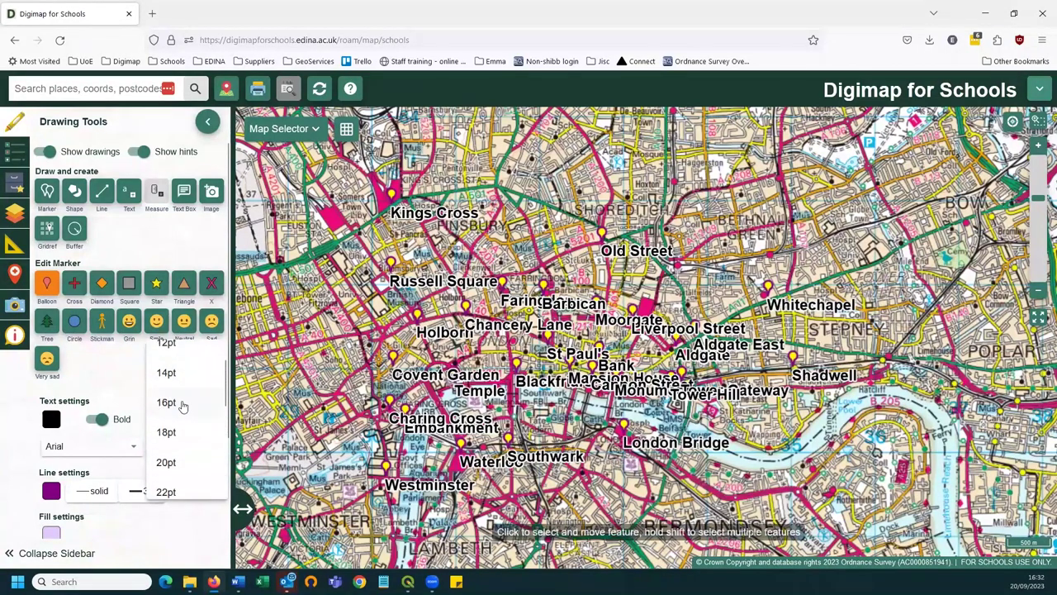
pyautogui.click(109, 421)
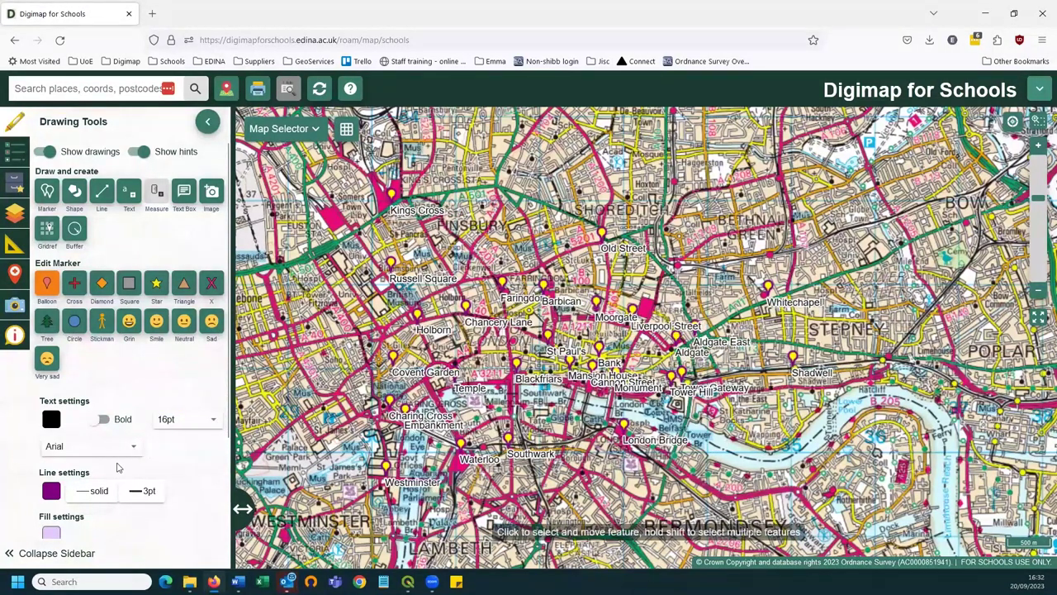
pyautogui.click(95, 446)
pyautogui.scroll(-1, 85, 413)
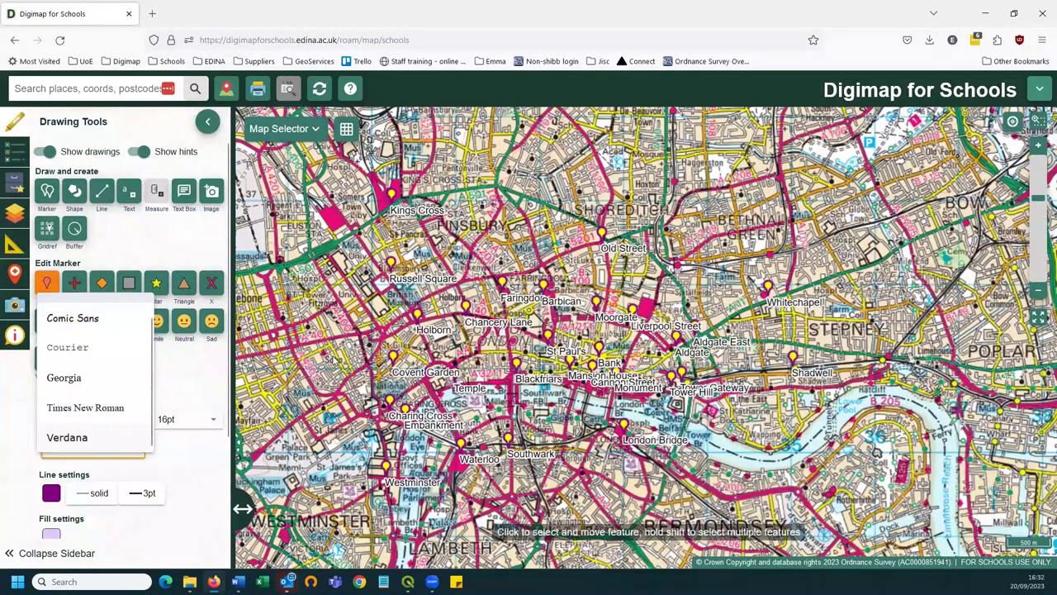
pyautogui.press('Return')
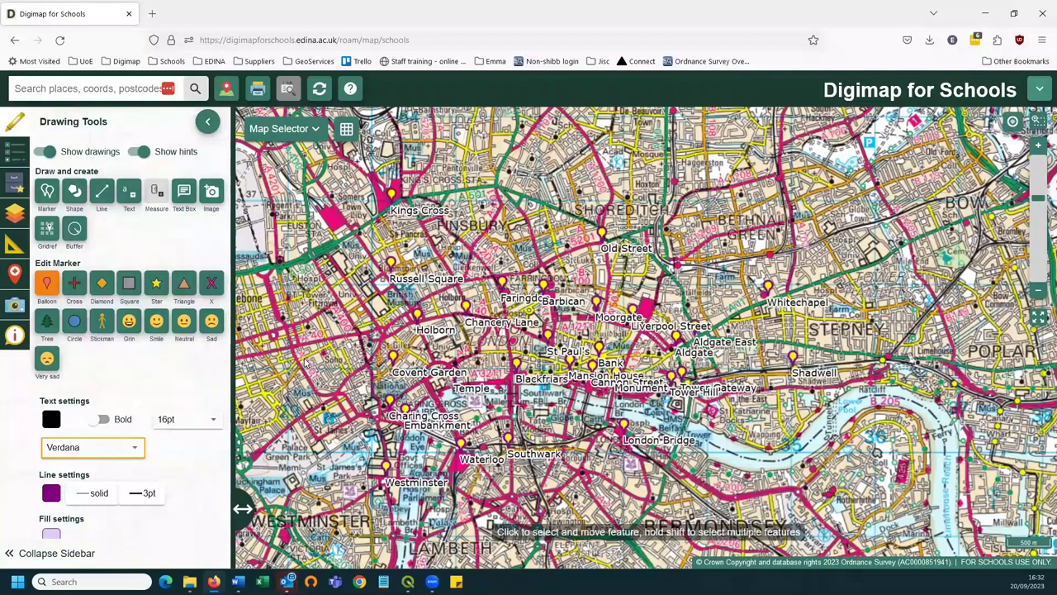
# Deselect the marker, then recentre and zoom in on St Paul's
pyautogui.click(619, 398)
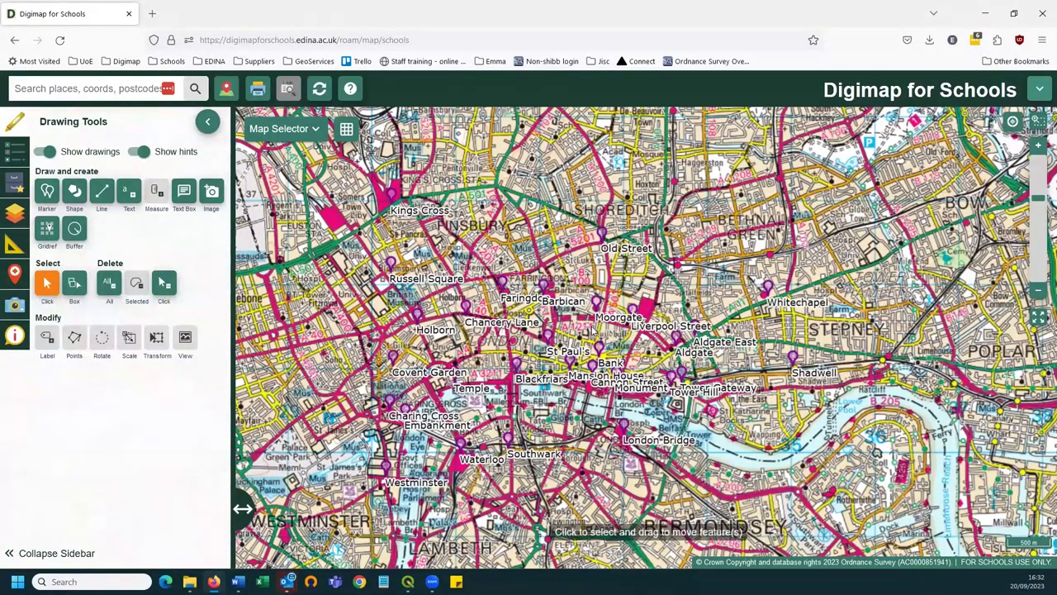
pyautogui.moveTo(601, 294); pyautogui.dragTo(613, 258)
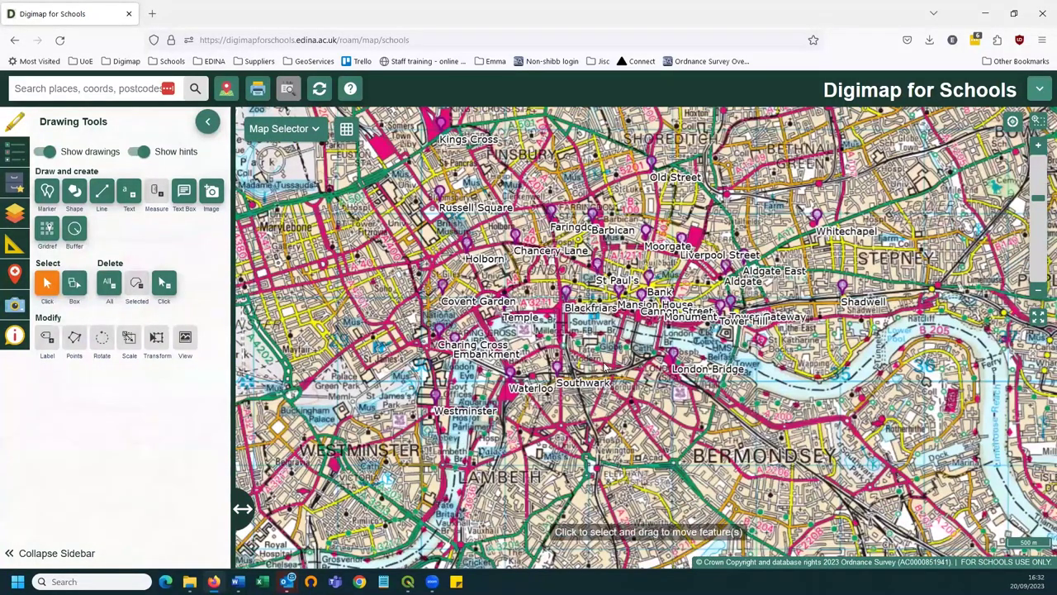
pyautogui.scroll(1, 551, 394)
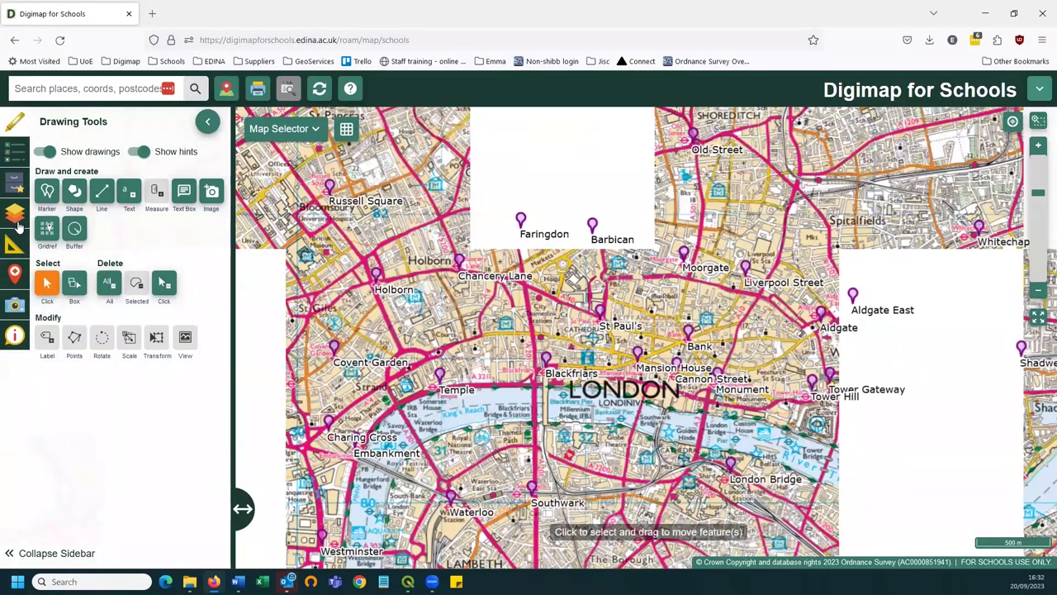
# Place a 0.5-mile point buffer with green outline and light green fill on St Paul's
pyautogui.click(75, 230)
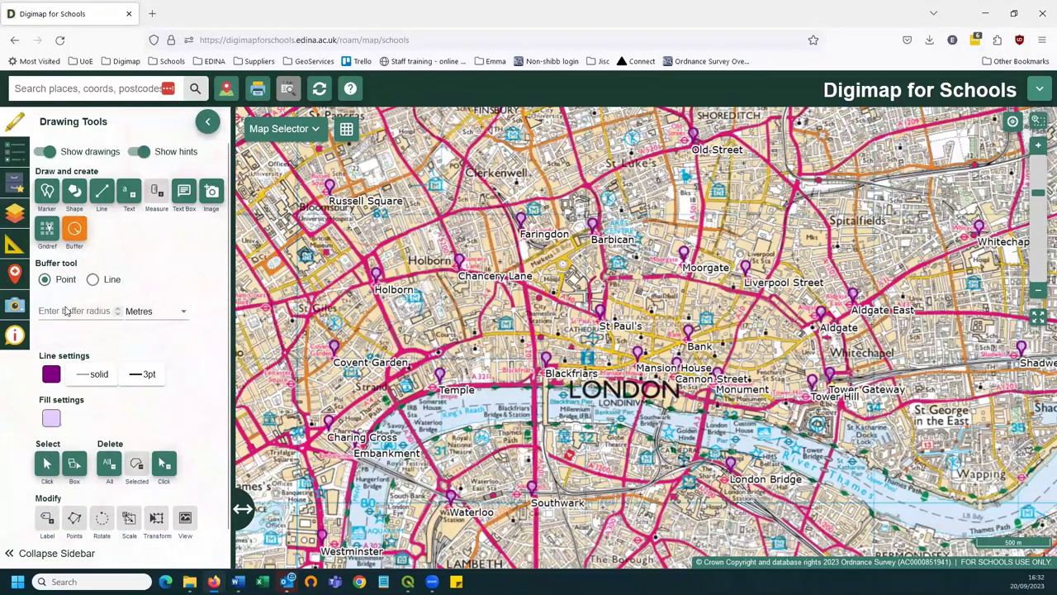
pyautogui.click(66, 312)
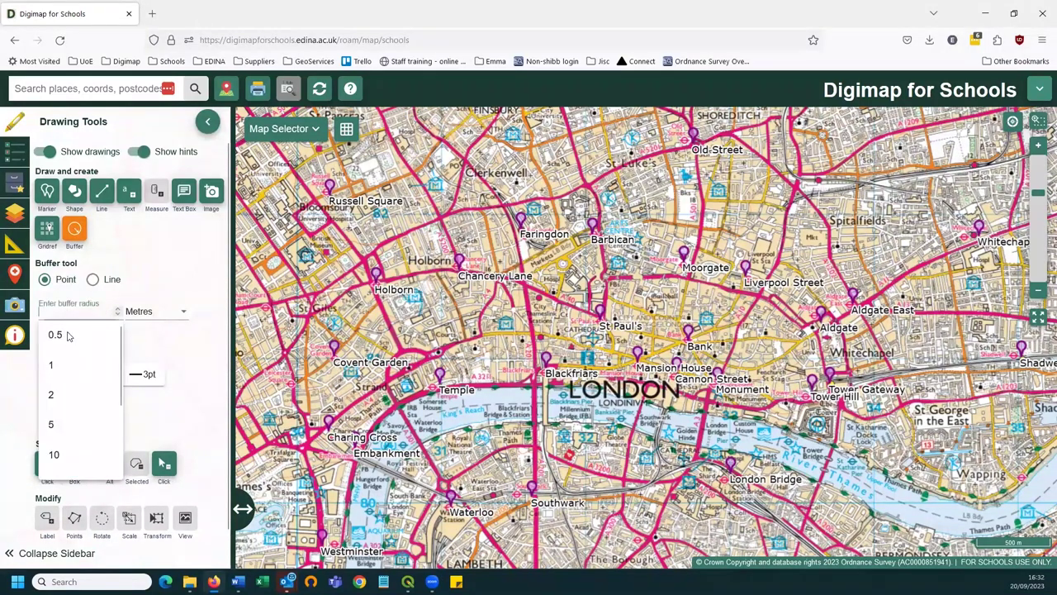
pyautogui.click(55, 334)
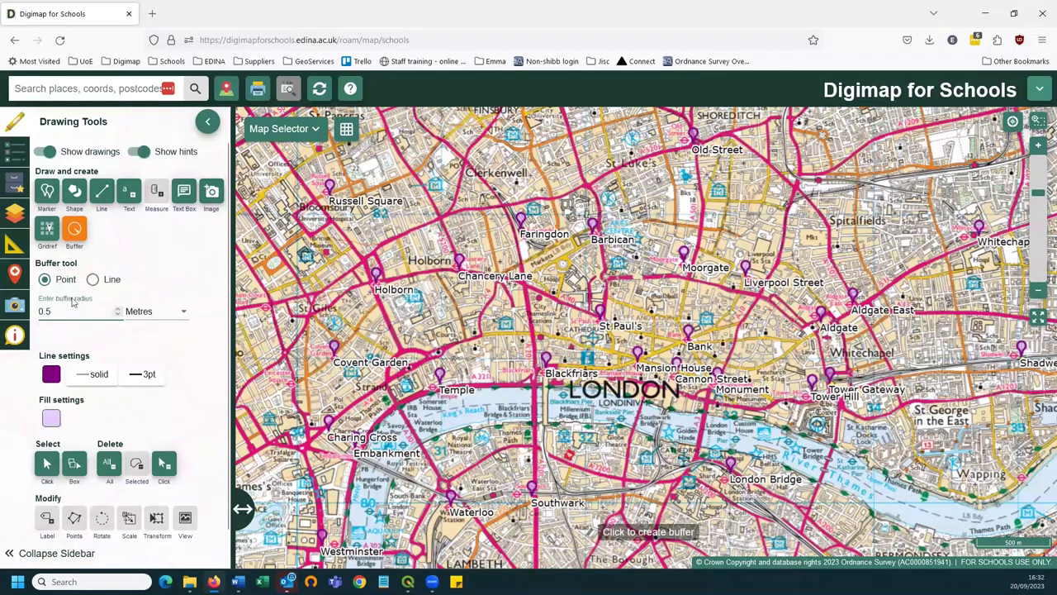
pyautogui.click(151, 318)
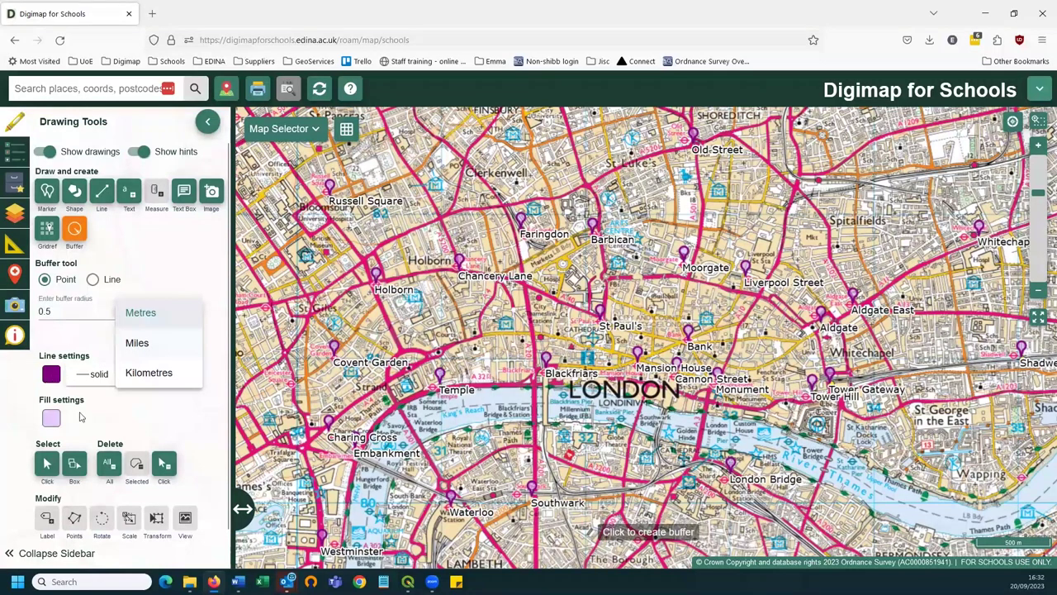
pyautogui.press('Down')
pyautogui.press('Return')
pyautogui.click(52, 373)
pyautogui.click(105, 459)
pyautogui.click(53, 421)
pyautogui.click(160, 528)
pyautogui.click(196, 338)
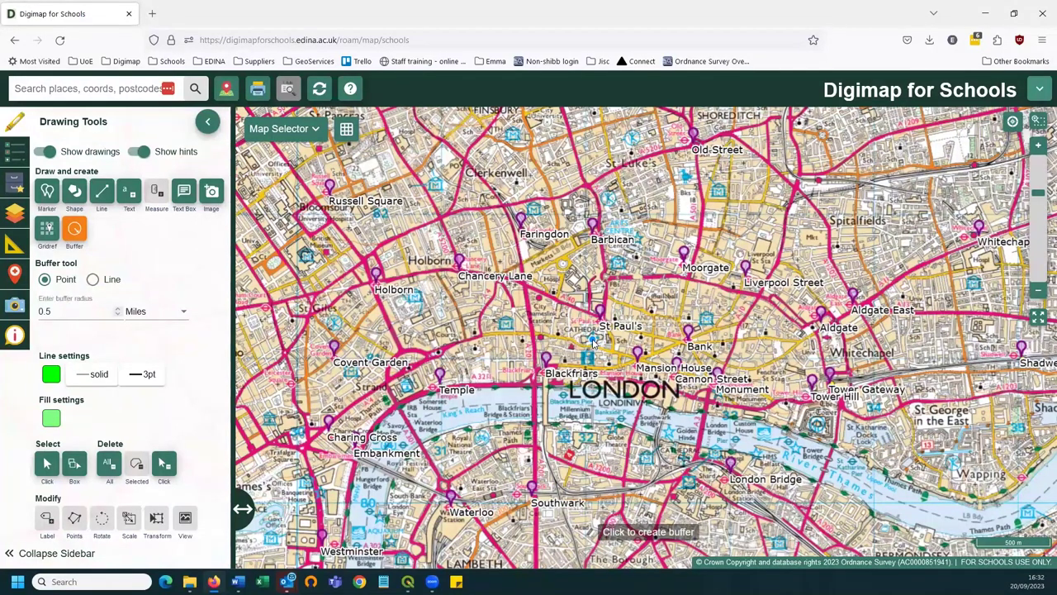
pyautogui.click(592, 340)
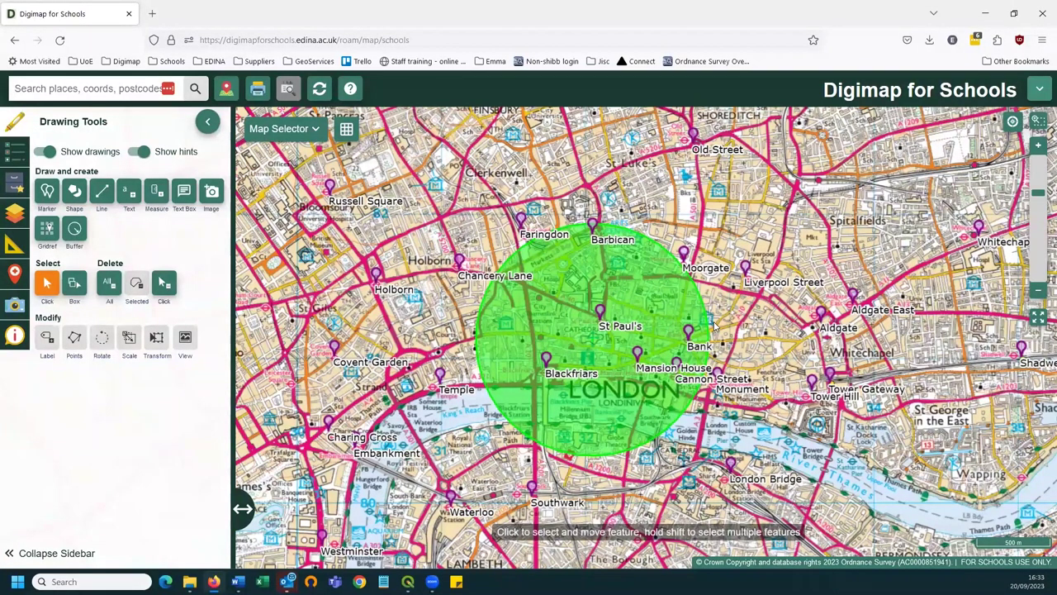
pyautogui.scroll(1, 716, 327)
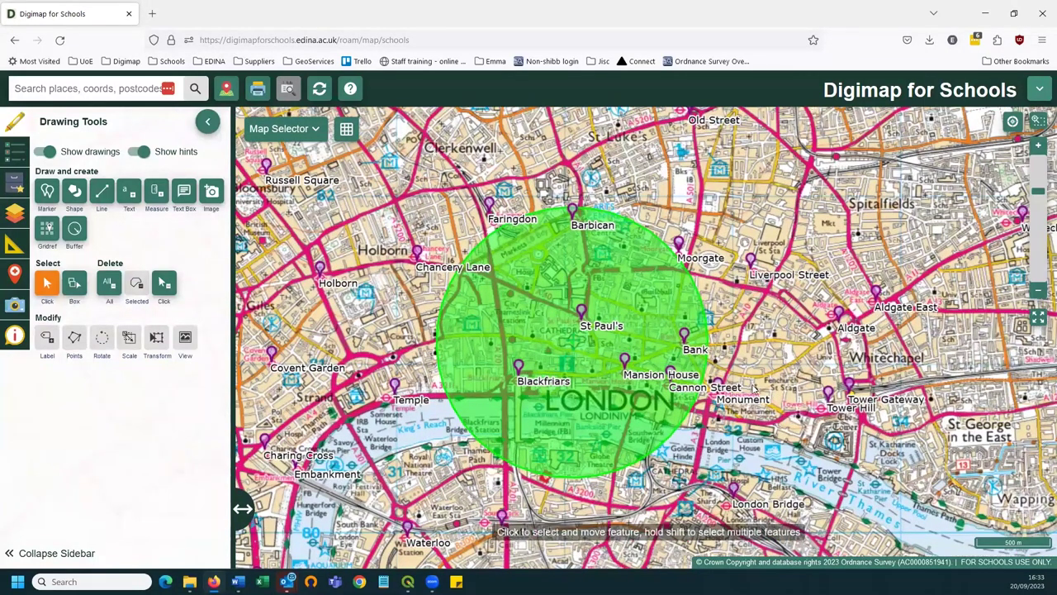
pyautogui.scroll(1, 616, 355)
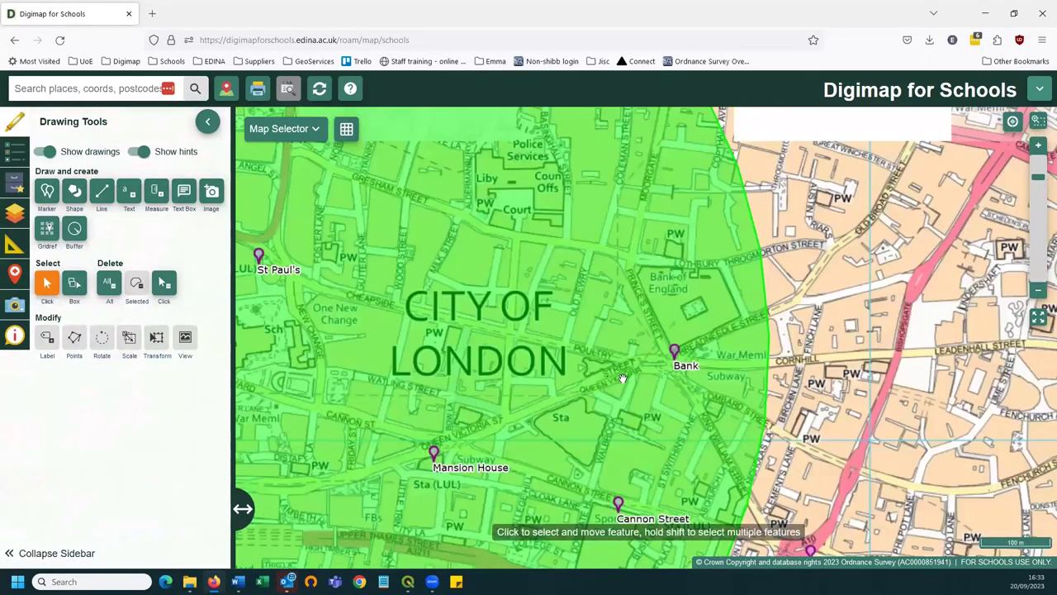
pyautogui.scroll(-2, 643, 339)
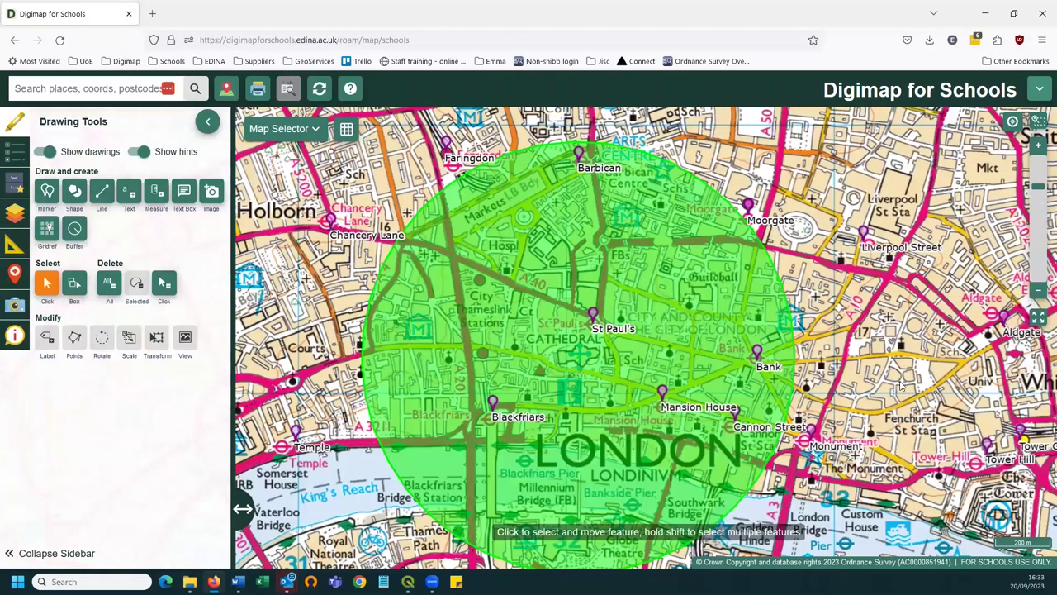
pyautogui.scroll(-1, 847, 387)
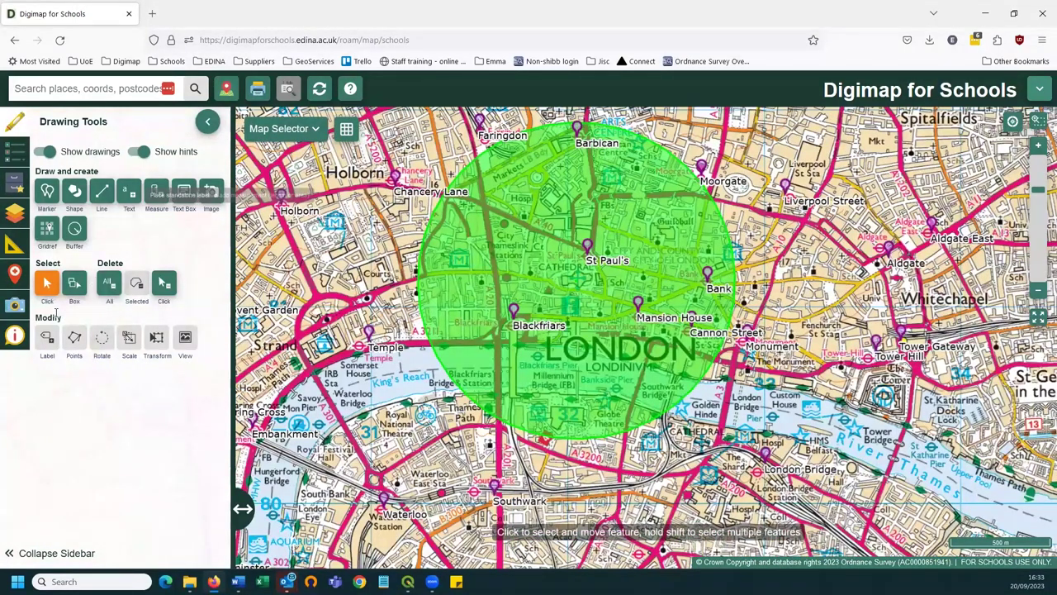
# Buffer the Thames by 0.5 km from Lambeth past London Bridge, then show base map types
pyautogui.click(74, 229)
pyautogui.click(151, 311)
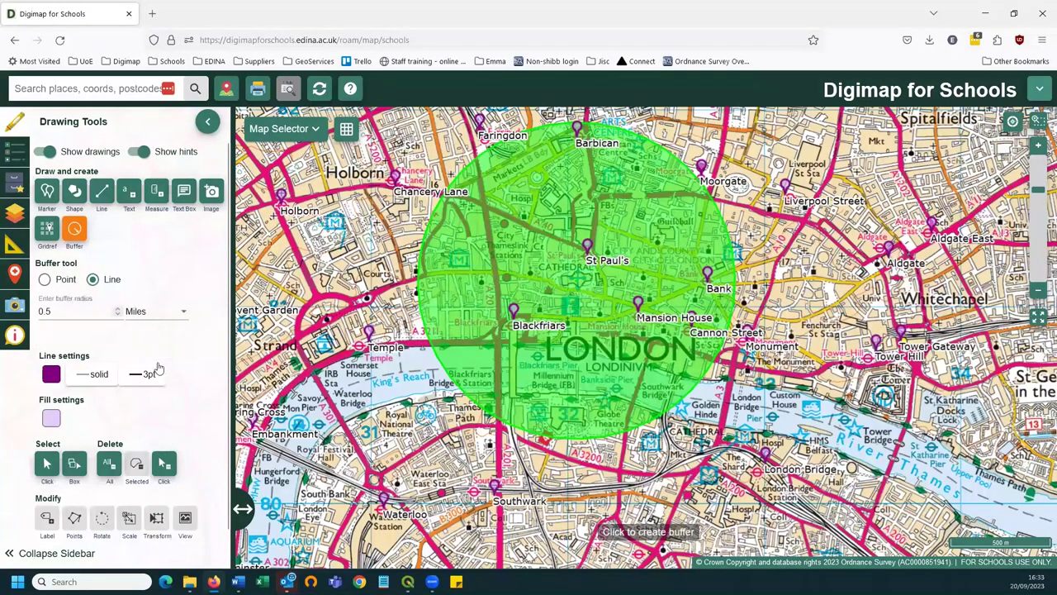
pyautogui.click(152, 347)
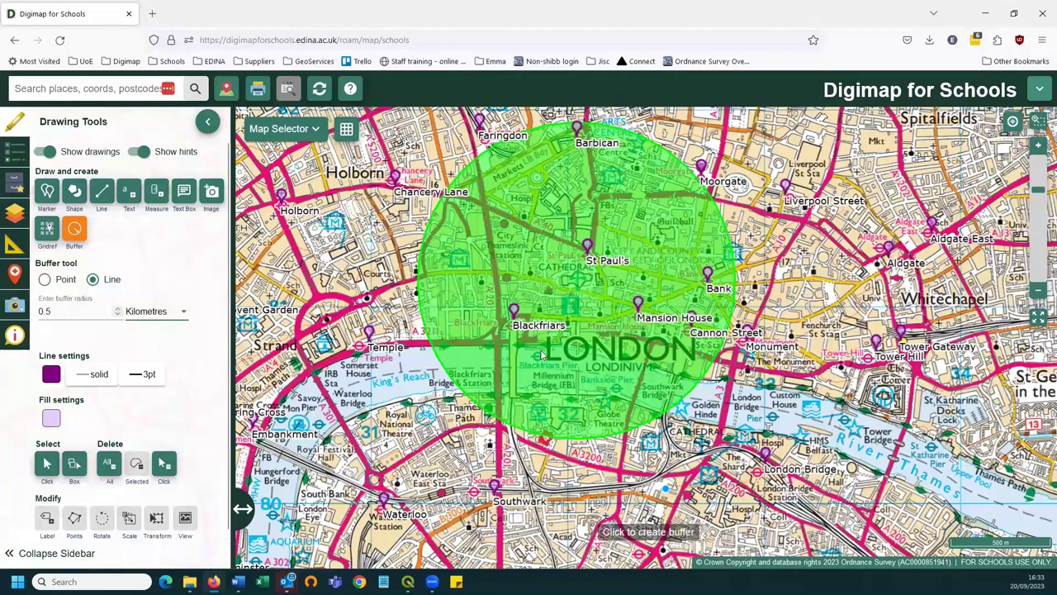
pyautogui.scroll(-1, 432, 423)
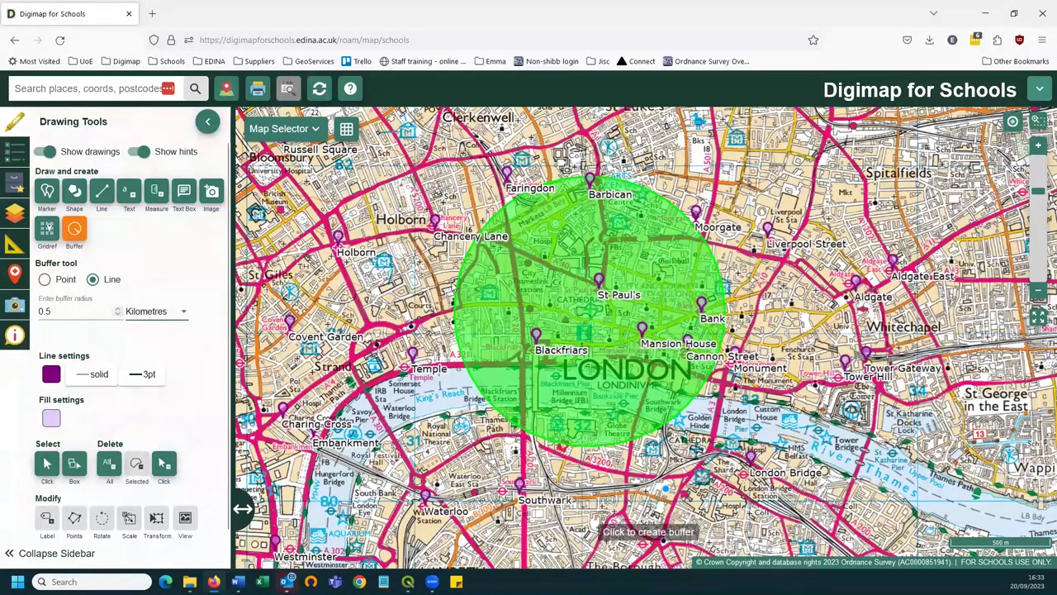
pyautogui.click(529, 251)
pyautogui.scroll(-1, 535, 252)
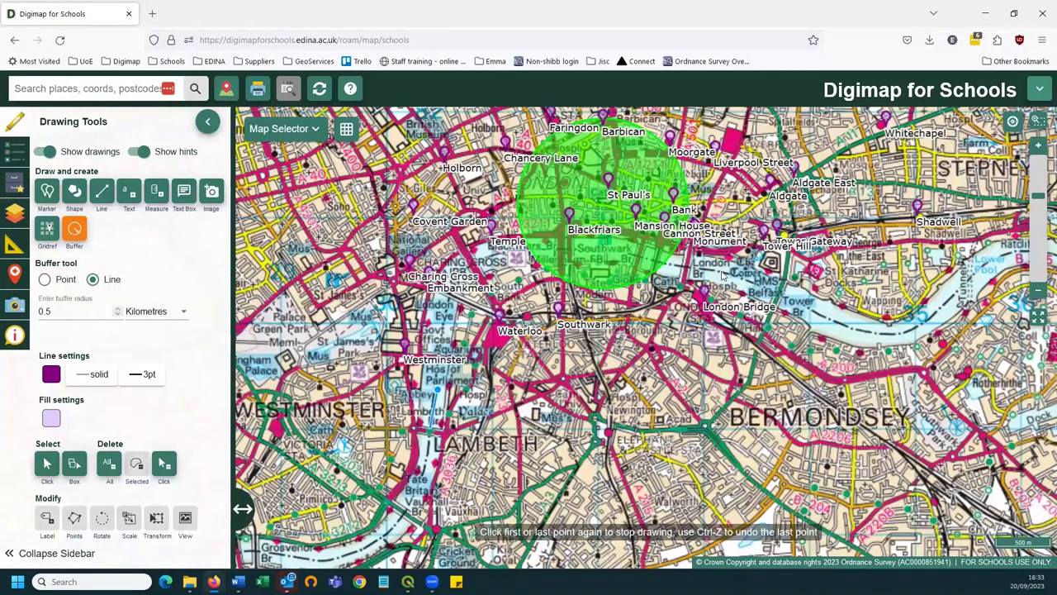
pyautogui.click(871, 334)
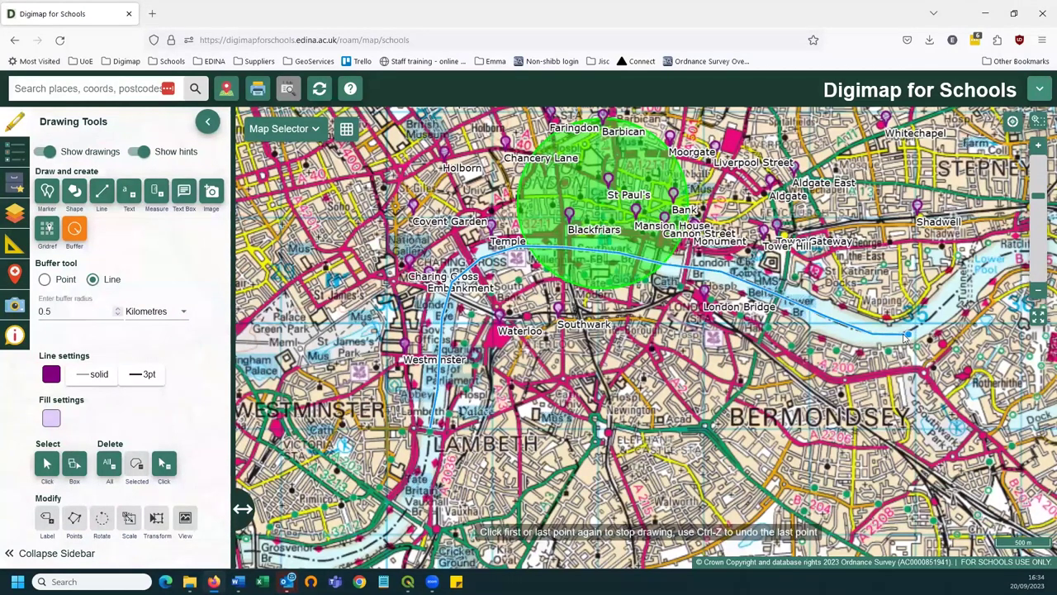
pyautogui.click(905, 335)
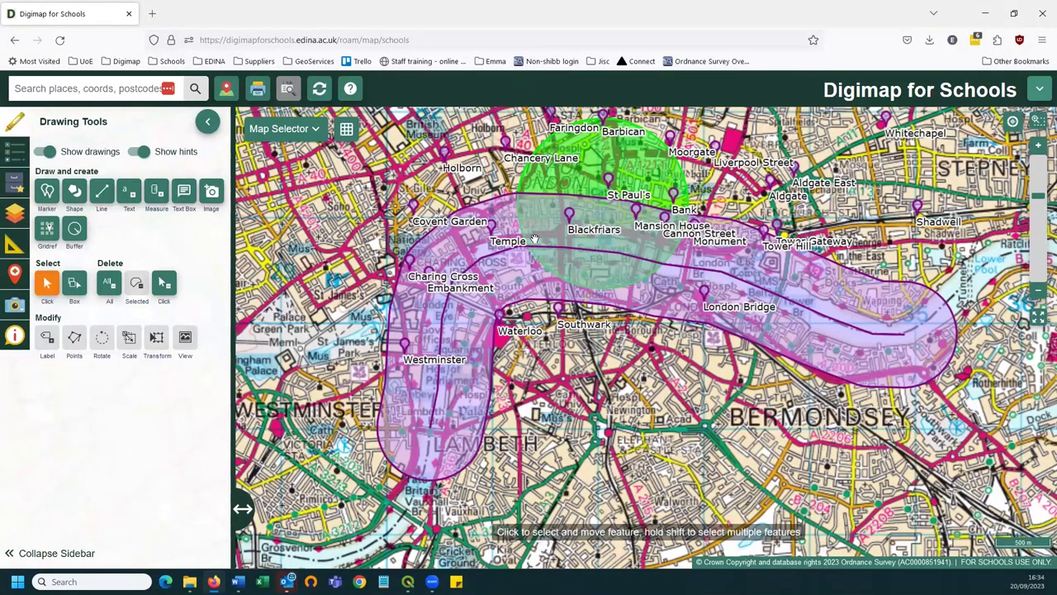
pyautogui.press('Up')
pyautogui.press('Up')
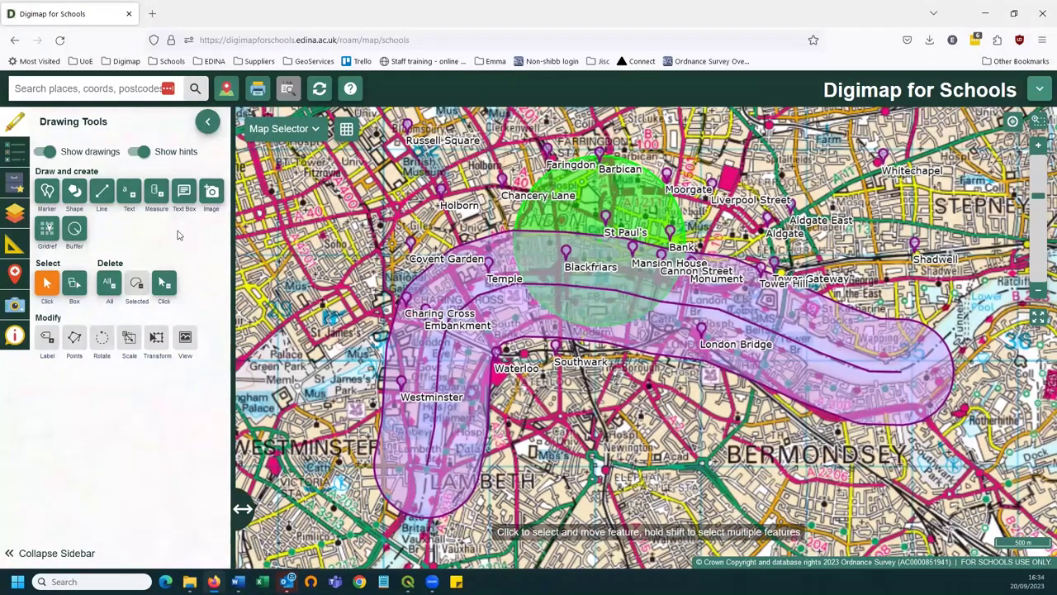
pyautogui.click(316, 131)
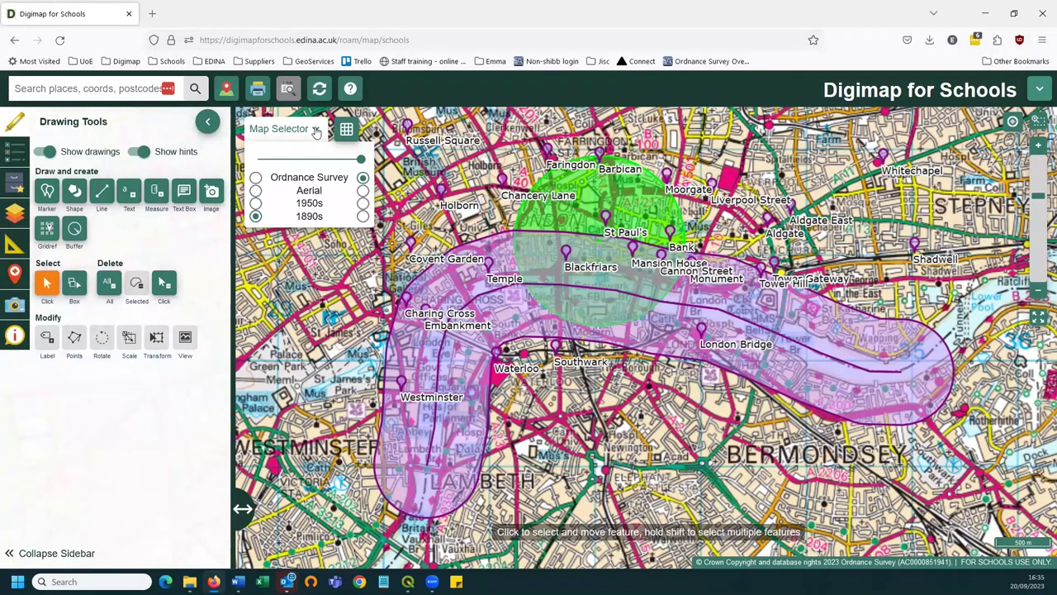
# Fade to the 1890s London map, letting the modern map faintly show through
pyautogui.moveTo(359, 159); pyautogui.dragTo(259, 162)
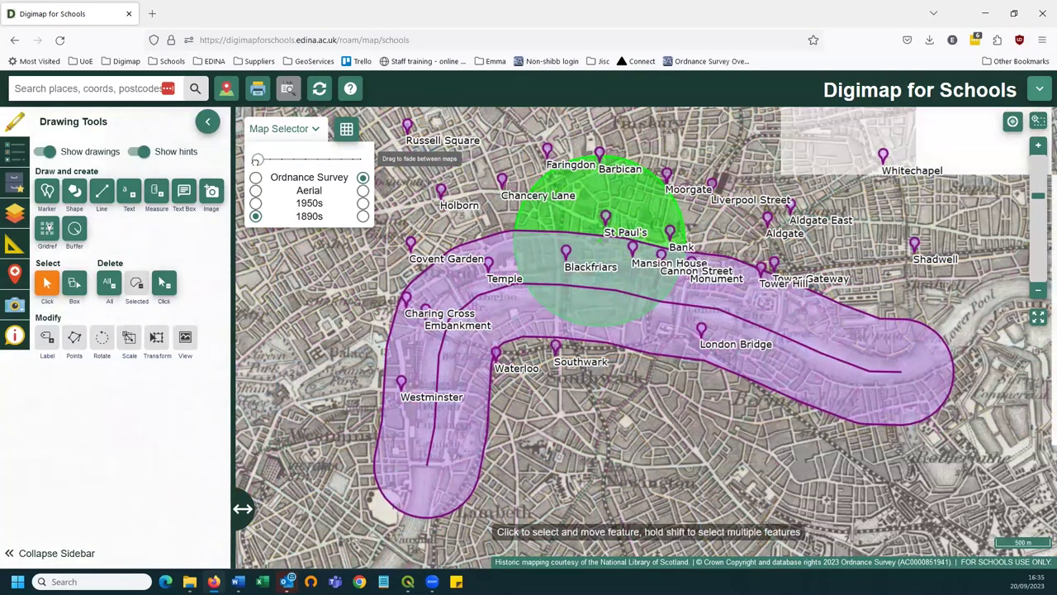
pyautogui.moveTo(271, 162); pyautogui.dragTo(299, 161)
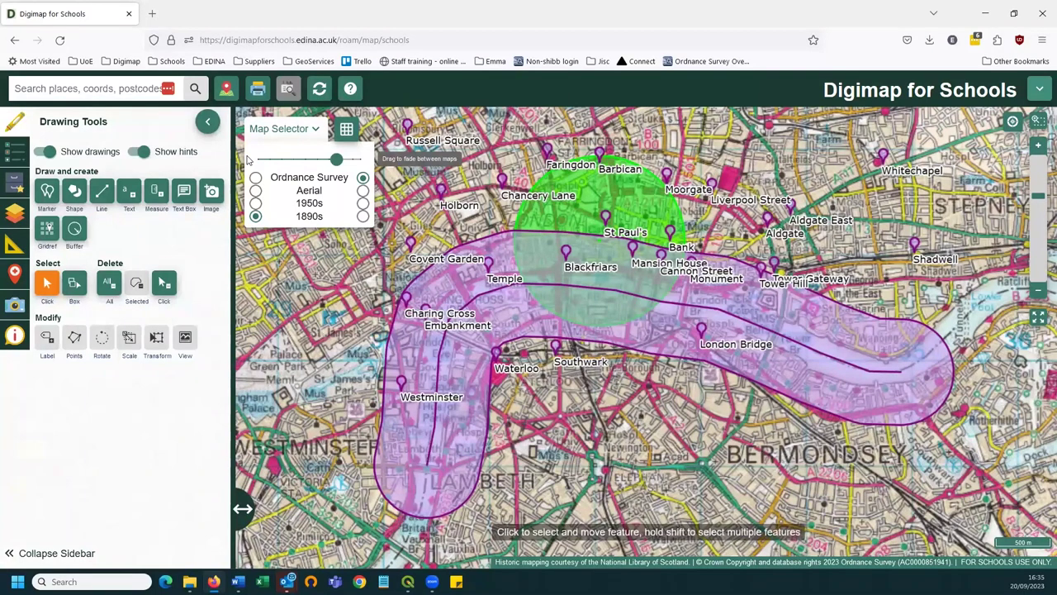
pyautogui.click(248, 159)
pyautogui.moveTo(259, 159); pyautogui.dragTo(277, 158)
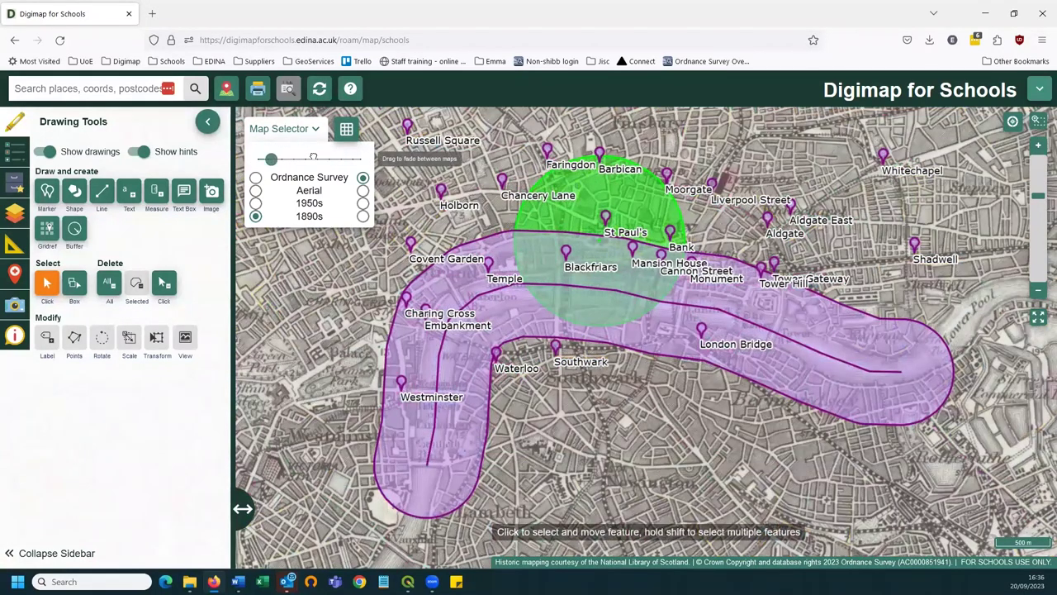
# Switch the modern layer to aerial photography and zoom in and back out
pyautogui.click(362, 191)
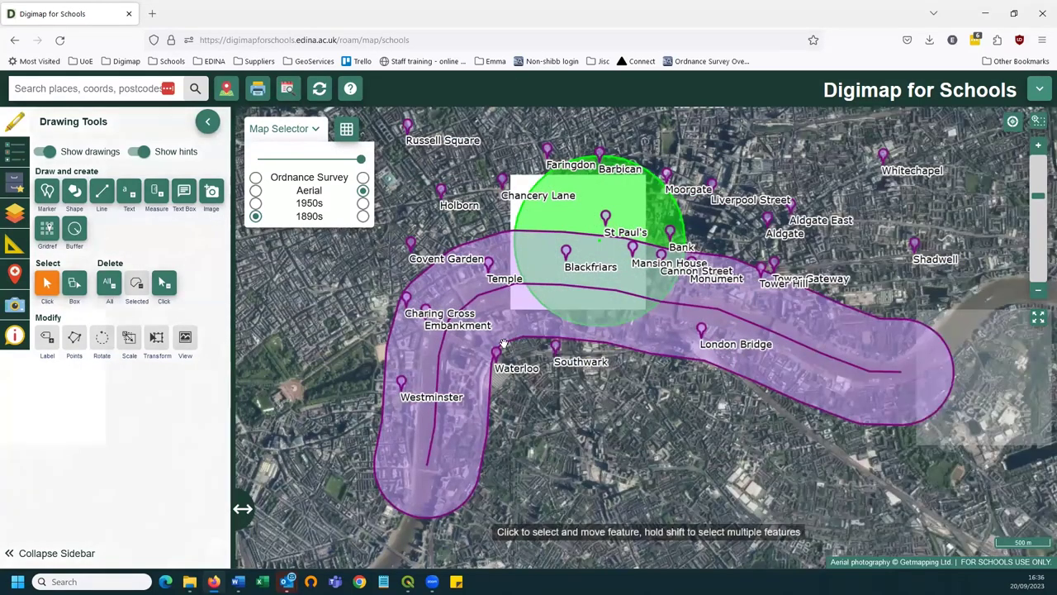
pyautogui.scroll(1, 539, 347)
pyautogui.scroll(2, 578, 380)
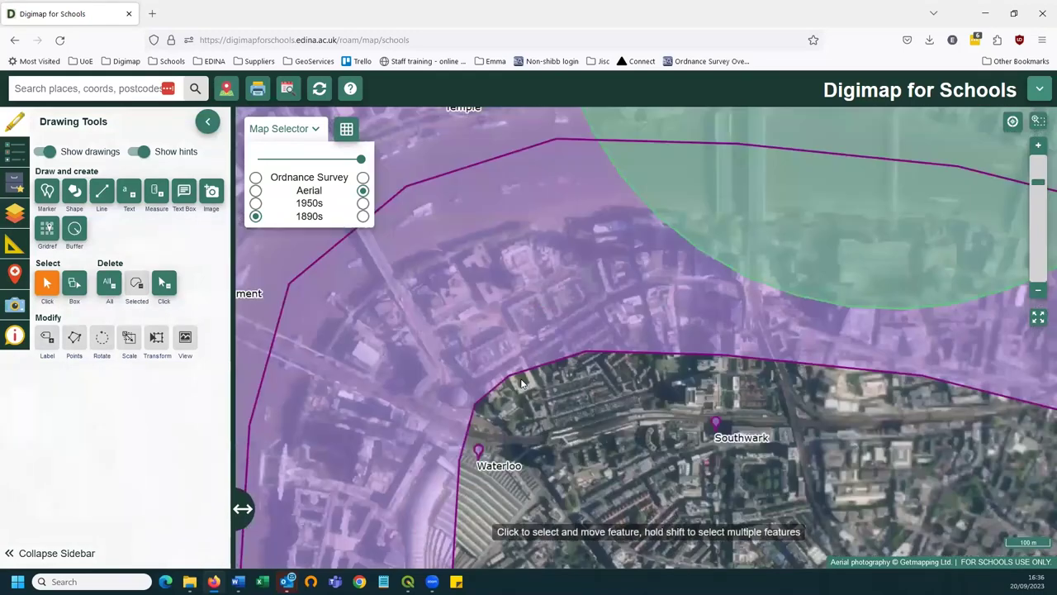
pyautogui.scroll(1, 570, 375)
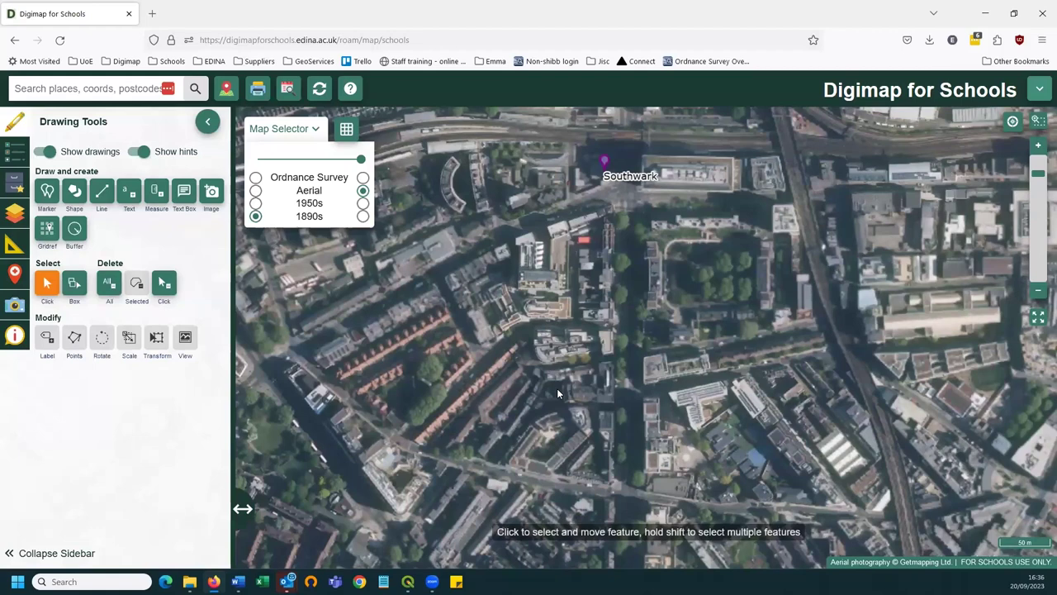
pyautogui.scroll(-2, 595, 376)
pyautogui.scroll(-2, 600, 361)
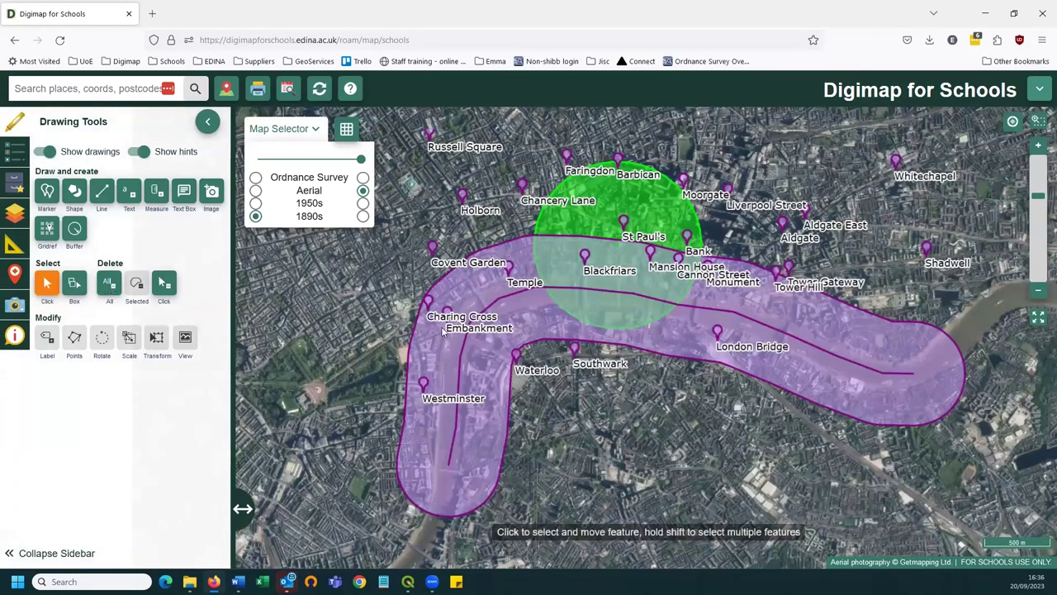
pyautogui.scroll(-1, 601, 349)
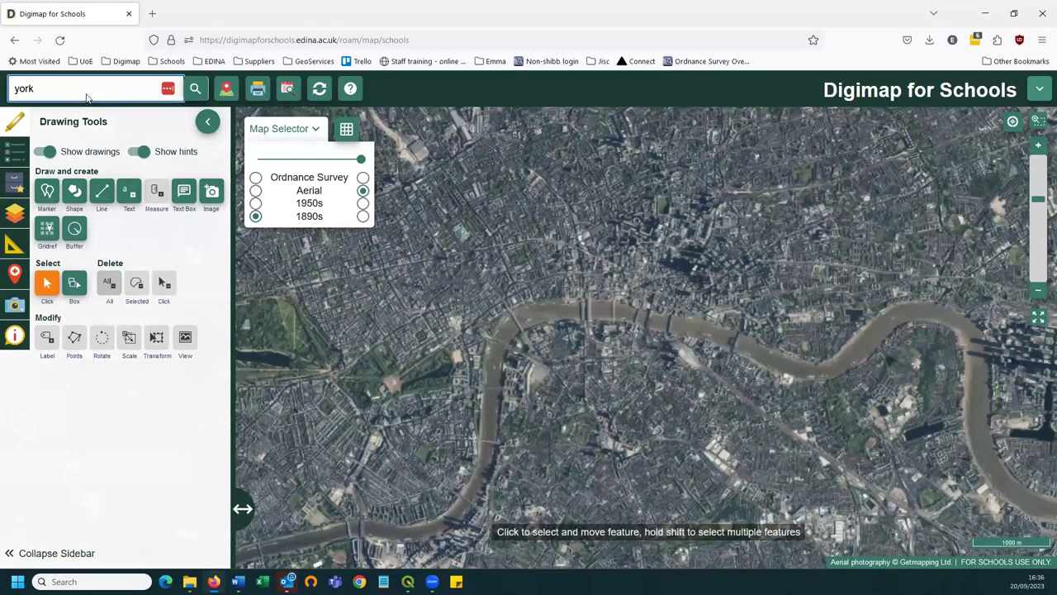
# Search for 'york' and move the map to York
pyautogui.press('Return')
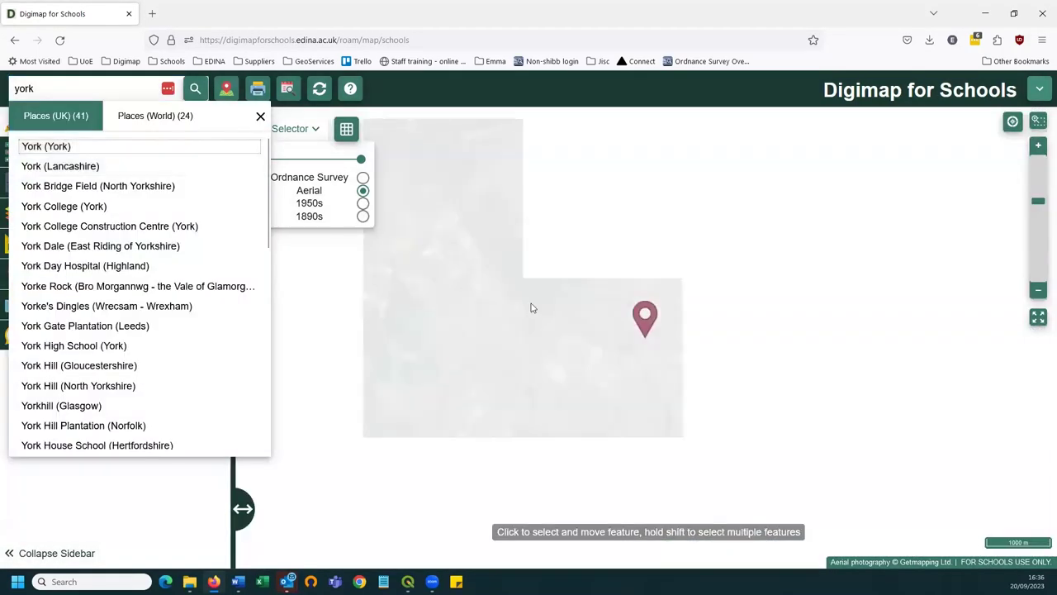
pyautogui.click(593, 285)
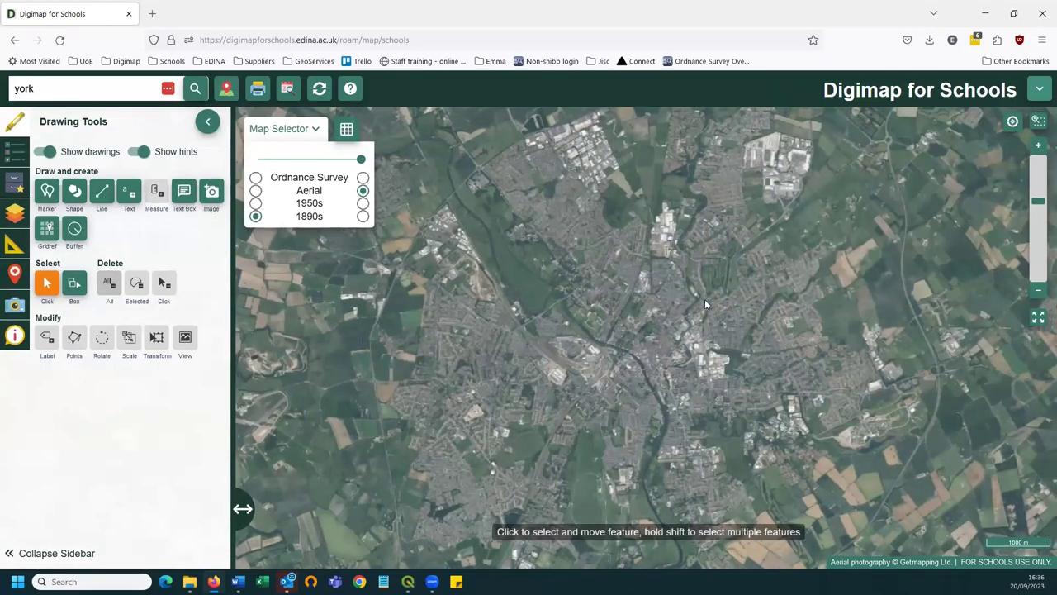
pyautogui.moveTo(705, 299); pyautogui.dragTo(600, 349)
pyautogui.scroll(-2, 593, 350)
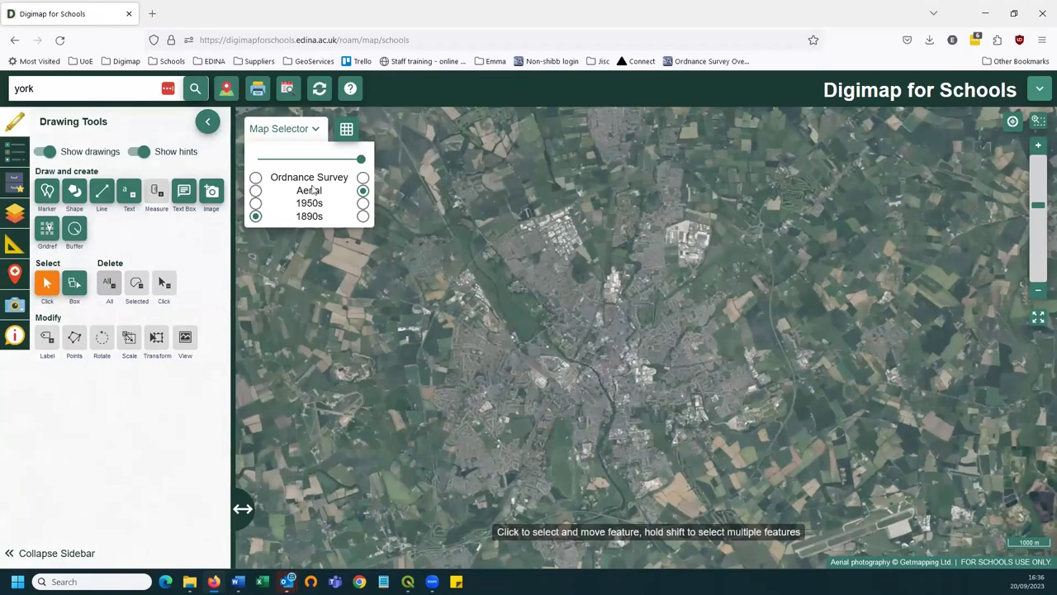
# Fade to the 1890s map and outline York's 1890s built-up area with a freehand shape
pyautogui.moveTo(295, 157); pyautogui.dragTo(256, 158)
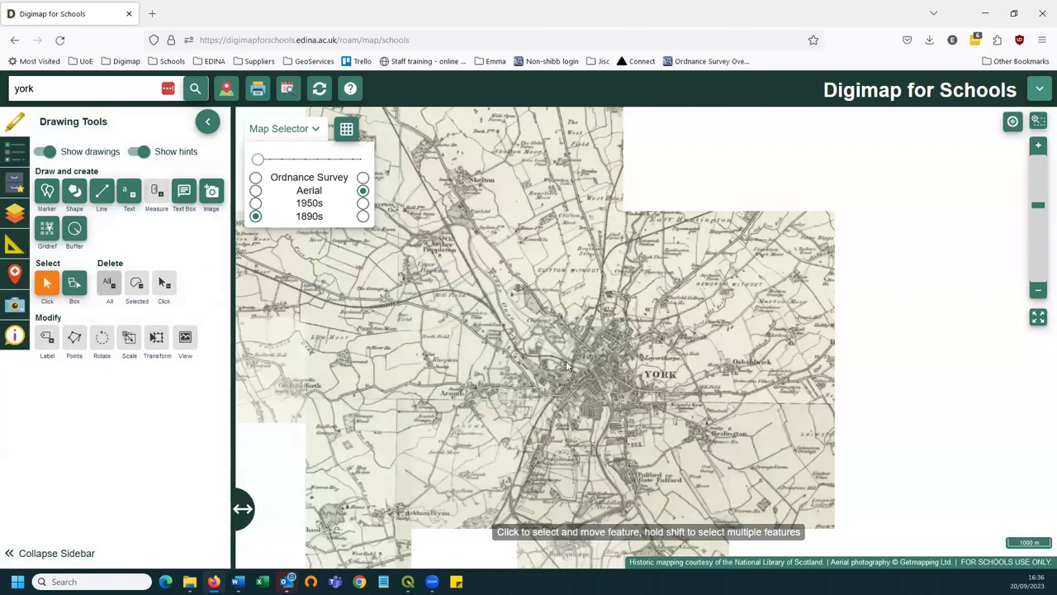
pyautogui.click(74, 192)
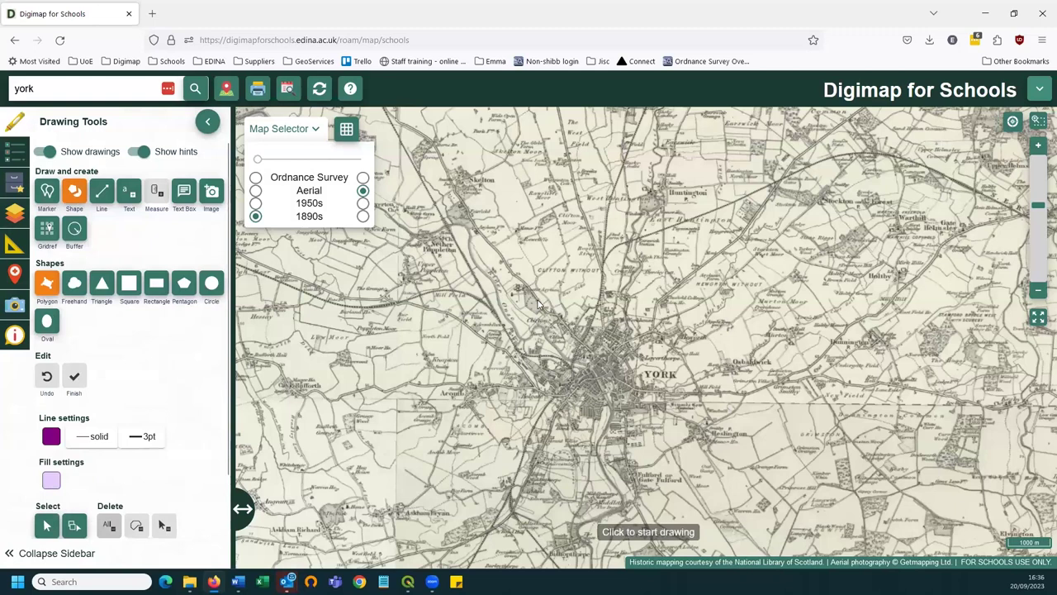
pyautogui.click(74, 284)
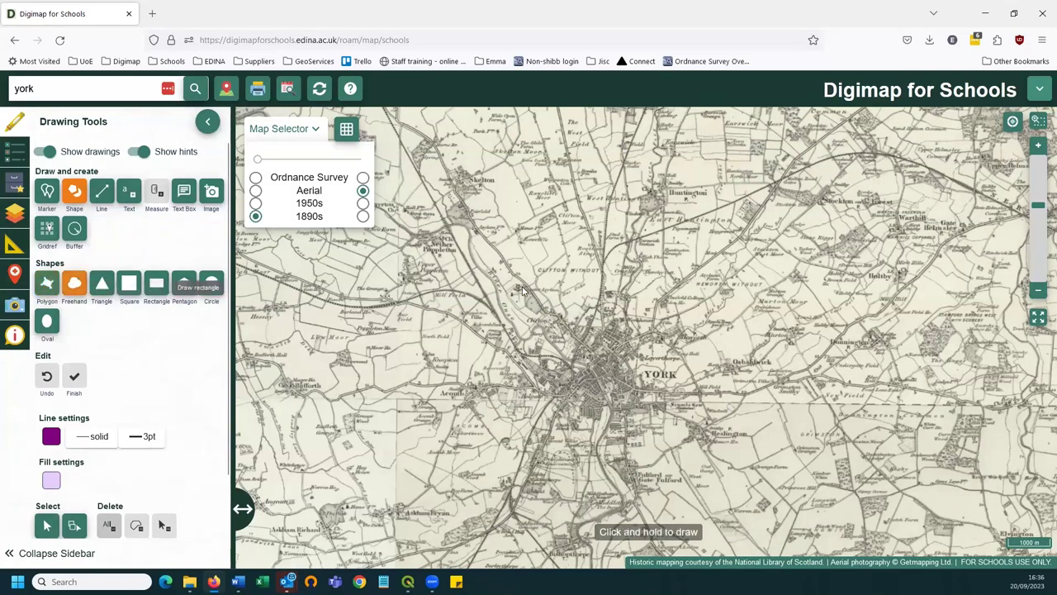
pyautogui.moveTo(538, 308)
pyautogui.mouseDown()
pyautogui.moveTo(540, 341)
pyautogui.moveTo(520, 363)
pyautogui.moveTo(543, 404)
pyautogui.moveTo(611, 433)
pyautogui.moveTo(665, 423)
pyautogui.moveTo(673, 405)
pyautogui.moveTo(648, 346)
pyautogui.moveTo(686, 334)
pyautogui.moveTo(655, 307)
pyautogui.moveTo(532, 312)
pyautogui.mouseUp()
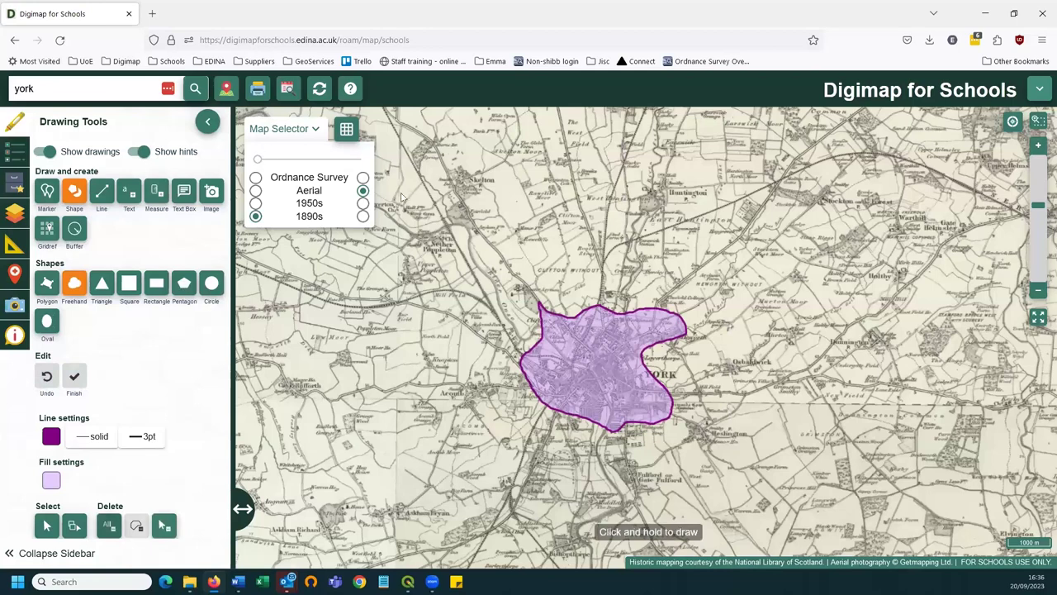
# Fade back to aerial and freehand-trace modern York's larger extent, then pair with the 1950s map
pyautogui.moveTo(256, 157); pyautogui.dragTo(392, 159)
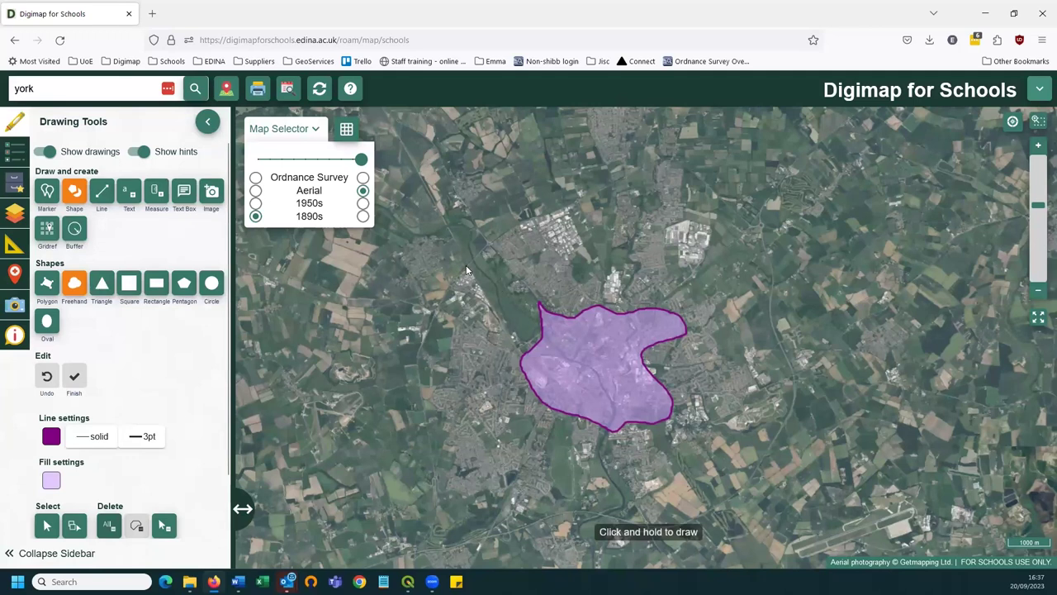
pyautogui.moveTo(467, 270)
pyautogui.mouseDown()
pyautogui.moveTo(451, 285)
pyautogui.moveTo(457, 319)
pyautogui.moveTo(444, 377)
pyautogui.mouseUp()
pyautogui.moveTo(449, 442)
pyautogui.mouseDown()
pyautogui.moveTo(444, 488)
pyautogui.moveTo(550, 495)
pyautogui.moveTo(565, 430)
pyautogui.moveTo(583, 477)
pyautogui.moveTo(648, 504)
pyautogui.moveTo(674, 426)
pyautogui.moveTo(722, 445)
pyautogui.moveTo(778, 388)
pyautogui.moveTo(714, 319)
pyautogui.mouseUp()
pyautogui.moveTo(689, 261)
pyautogui.mouseDown()
pyautogui.moveTo(674, 167)
pyautogui.moveTo(660, 153)
pyautogui.moveTo(632, 200)
pyautogui.moveTo(615, 175)
pyautogui.moveTo(596, 256)
pyautogui.moveTo(569, 216)
pyautogui.moveTo(539, 202)
pyautogui.moveTo(500, 230)
pyautogui.moveTo(491, 259)
pyautogui.moveTo(533, 296)
pyautogui.mouseUp()
pyautogui.moveTo(525, 334)
pyautogui.mouseDown()
pyautogui.moveTo(465, 267)
pyautogui.moveTo(499, 282)
pyautogui.mouseUp()
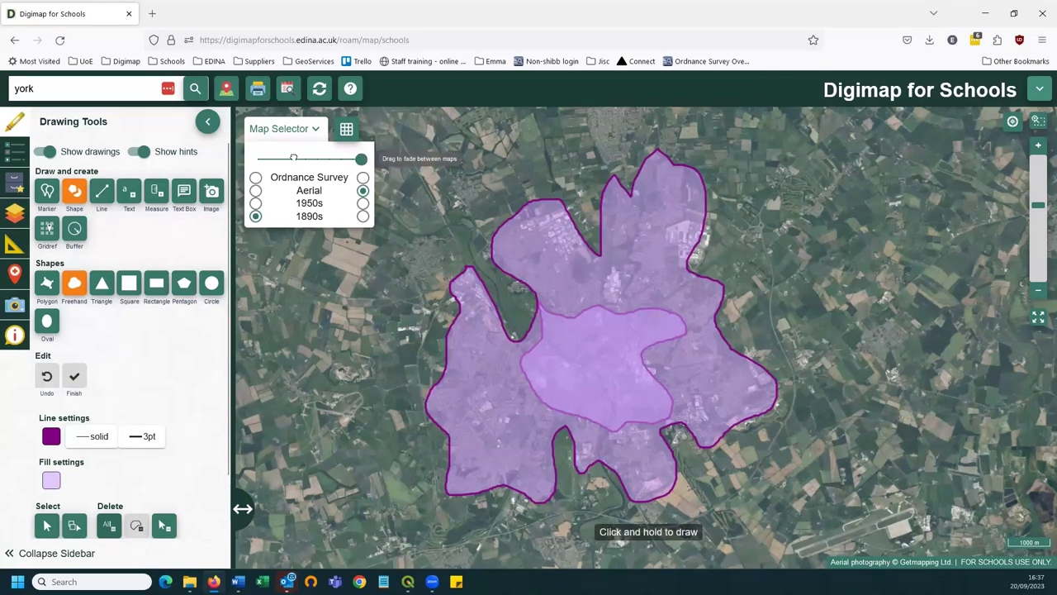
pyautogui.moveTo(361, 159)
pyautogui.mouseDown()
pyautogui.moveTo(259, 158)
pyautogui.moveTo(364, 158)
pyautogui.mouseUp()
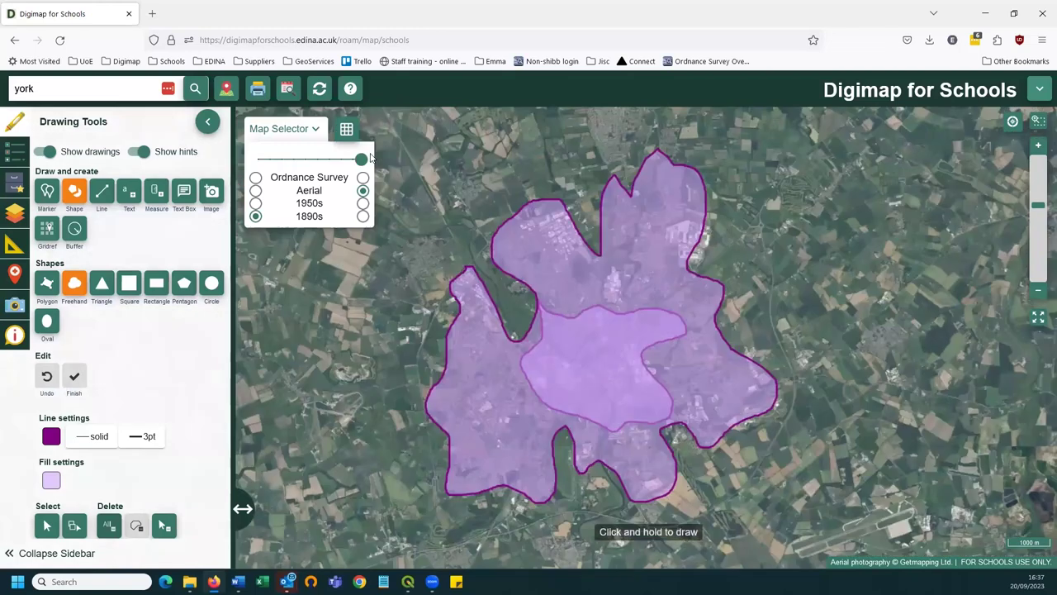
pyautogui.click(363, 202)
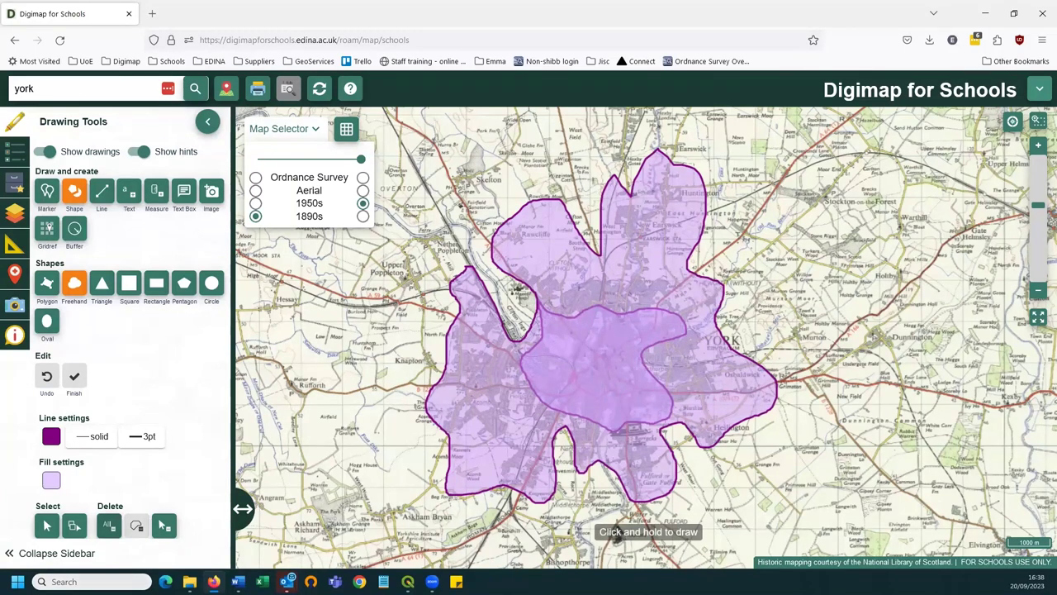
# Delete all drawings and switch the modern layer to Ordnance Survey mapping
pyautogui.scroll(-1, 110, 471)
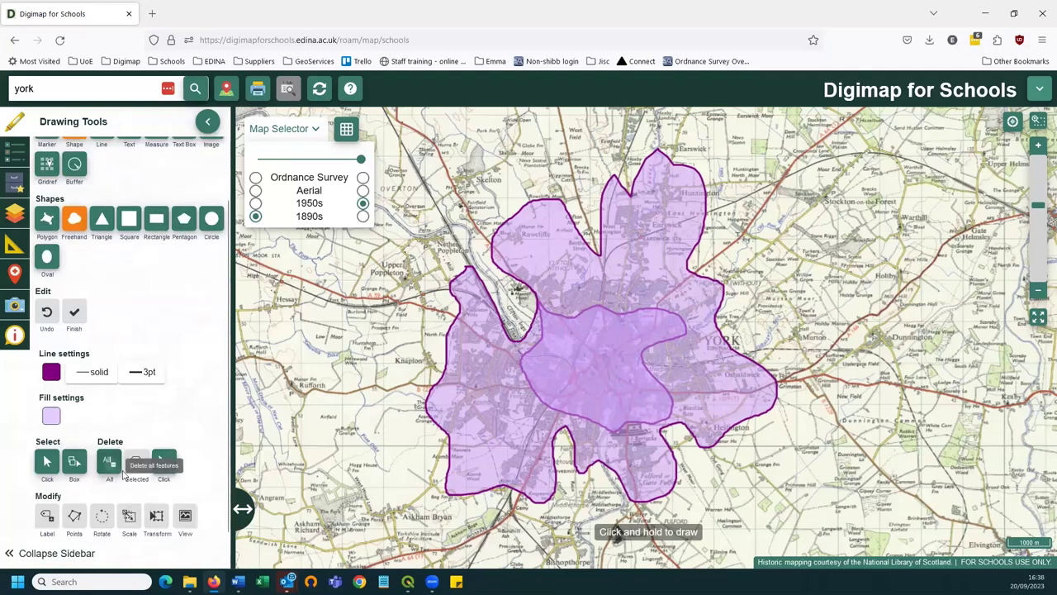
pyautogui.click(110, 464)
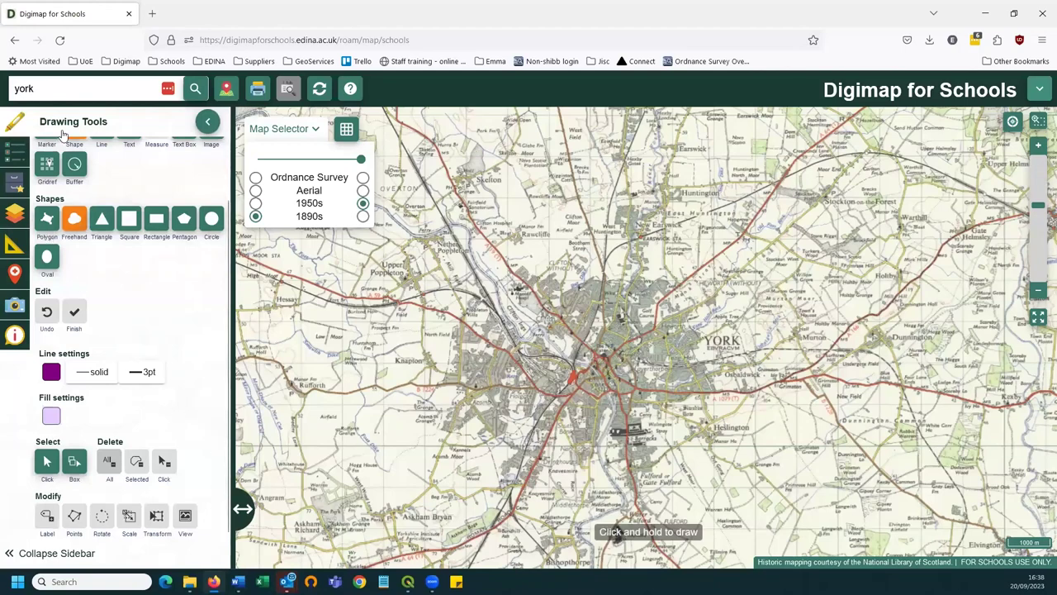
pyautogui.click(363, 178)
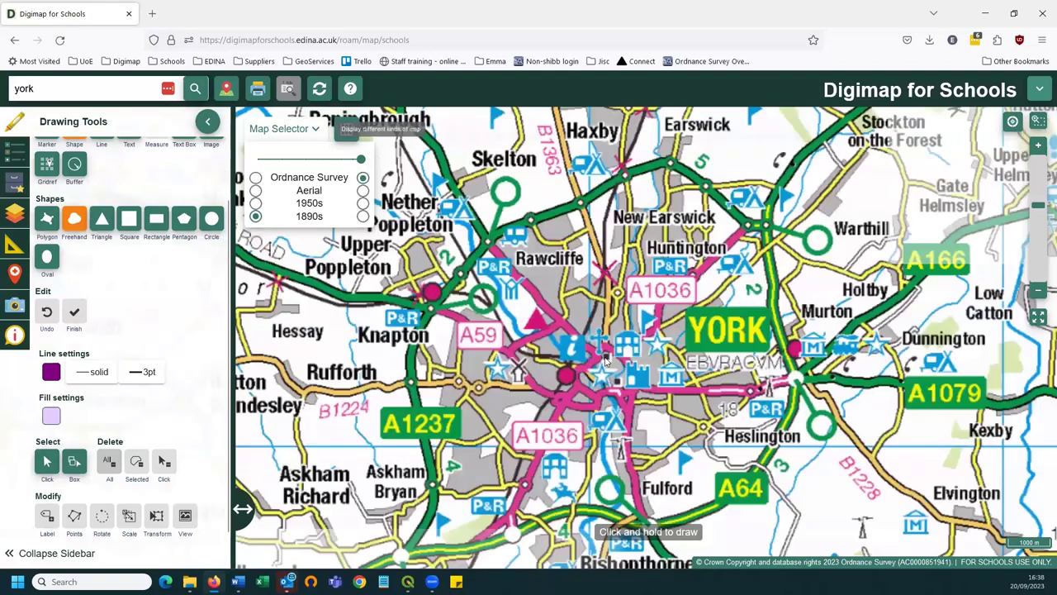
# Zoom into York Minster and delete the stray purple shape near the cathedral
pyautogui.scroll(2, 605, 362)
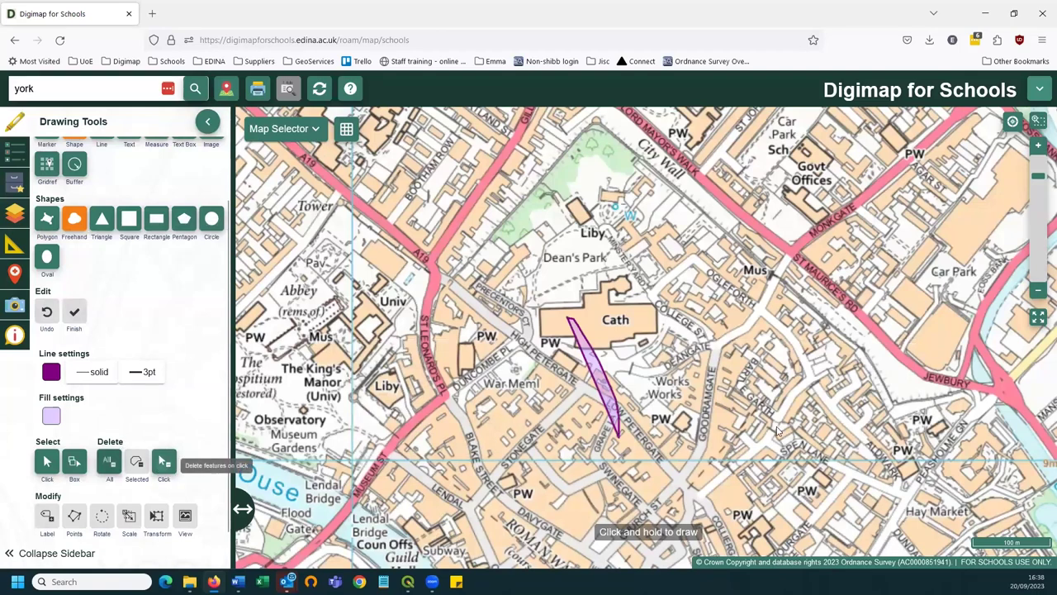
pyautogui.click(163, 461)
pyautogui.click(607, 395)
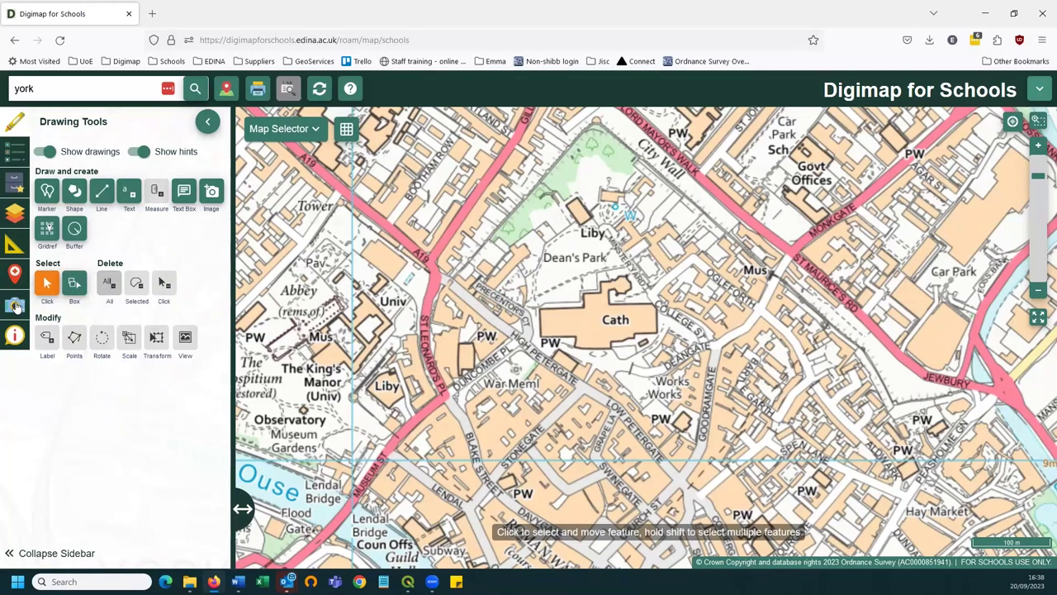
# Open the Geograph image search and begin a photo search around York Minster
pyautogui.click(16, 307)
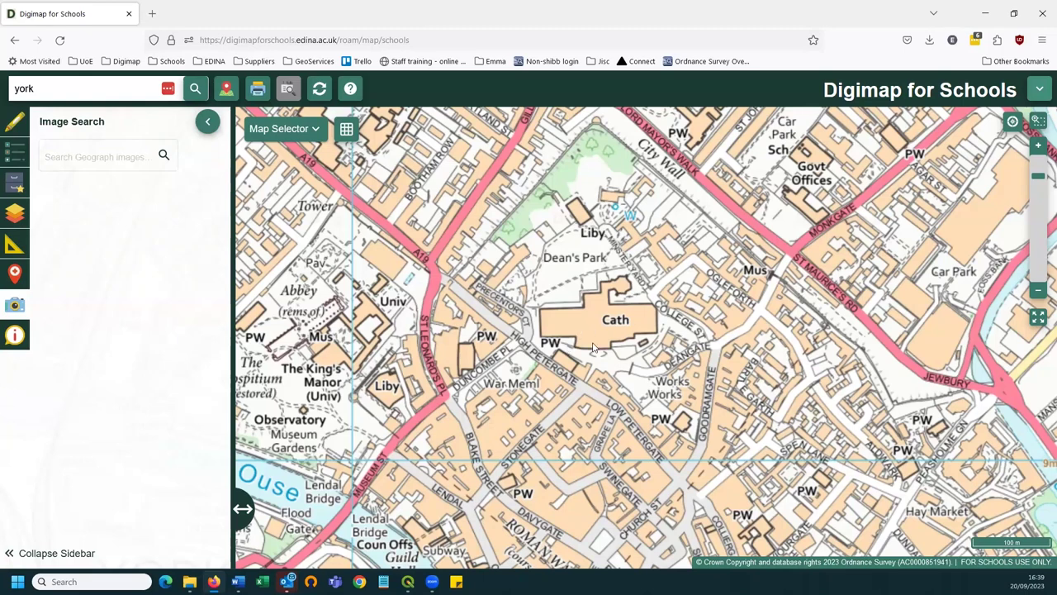
pyautogui.scroll(1, 592, 347)
pyautogui.scroll(1, 593, 347)
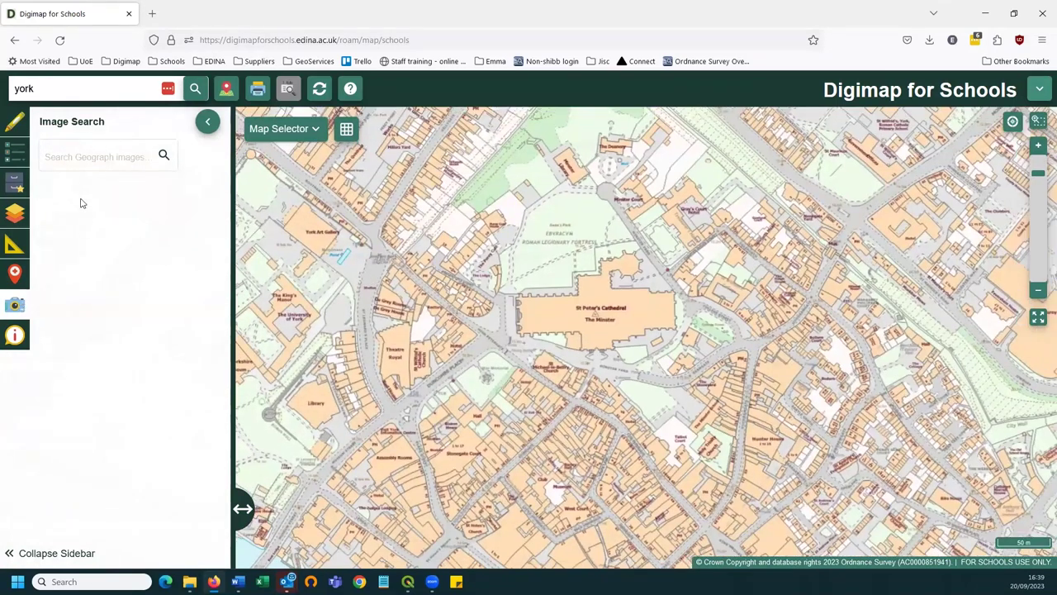
pyautogui.click(75, 157)
pyautogui.write('1')
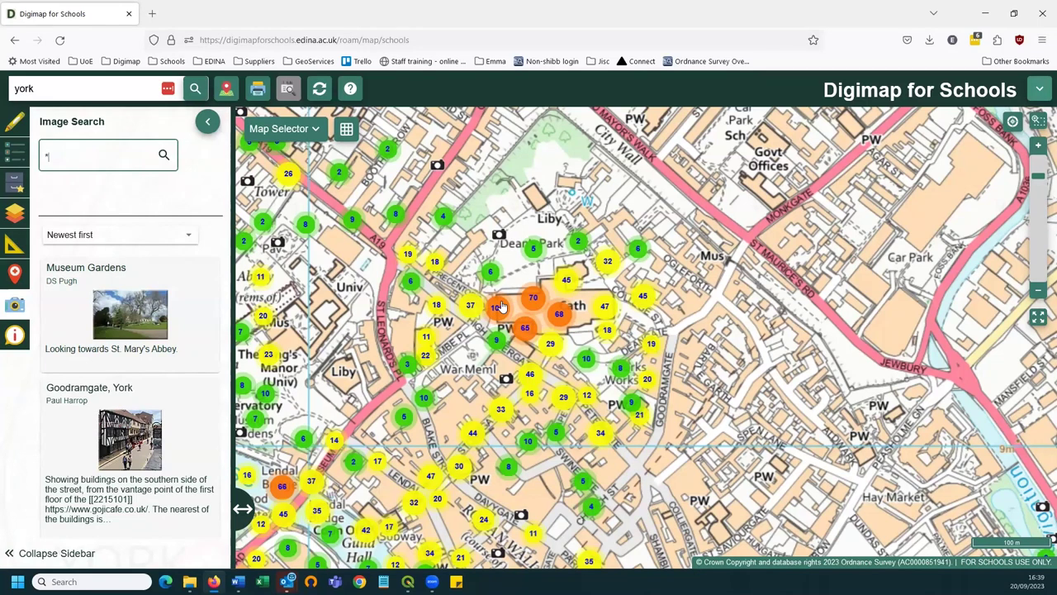
# Open a cathedral photo cluster to view 'Planets in the Minster', then close it and return to the search box
pyautogui.scroll(2, 499, 307)
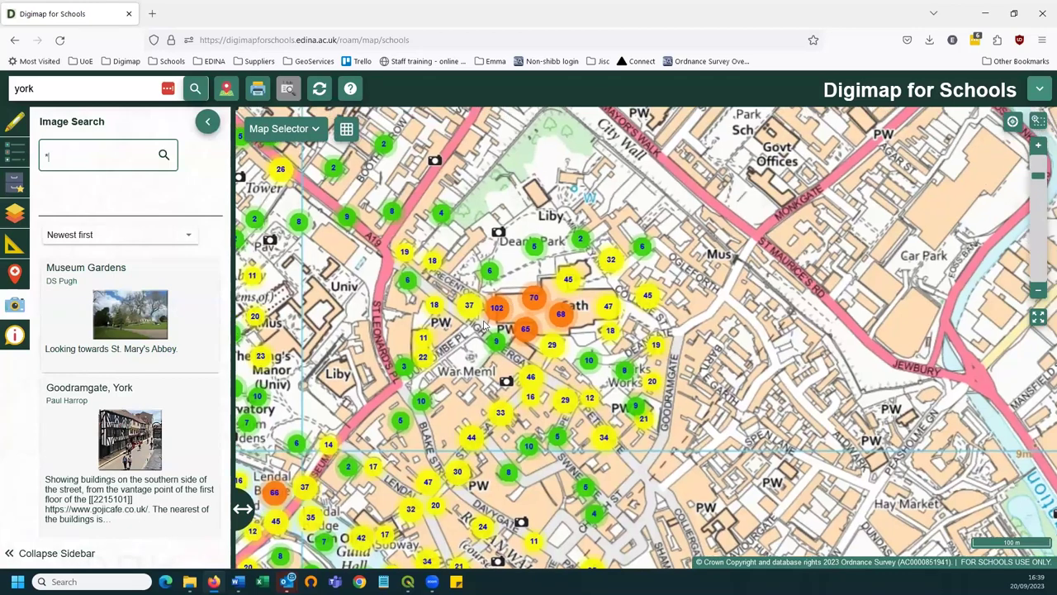
pyautogui.scroll(3, 484, 324)
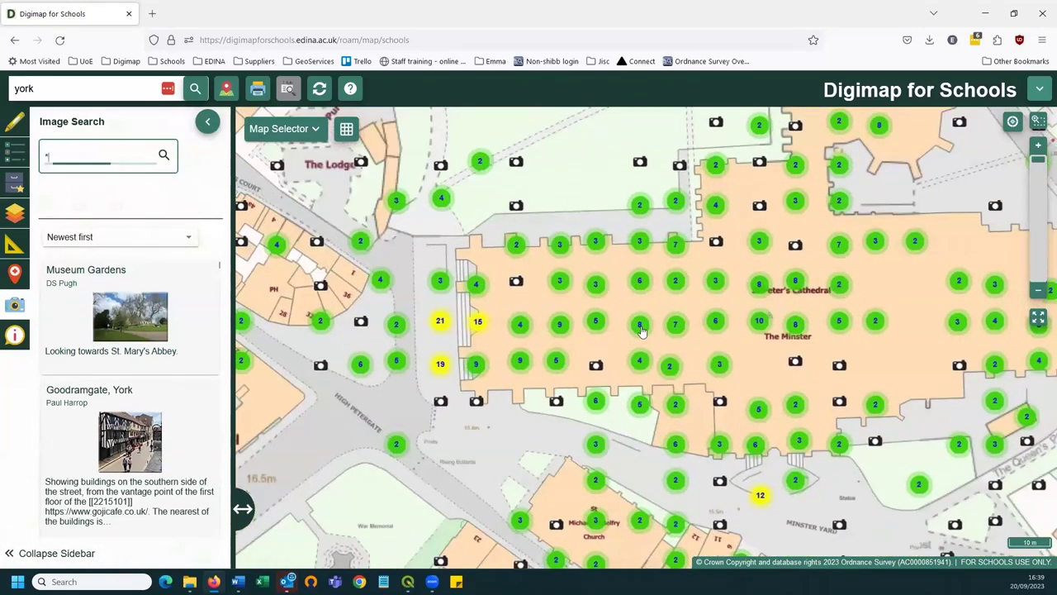
pyautogui.click(561, 283)
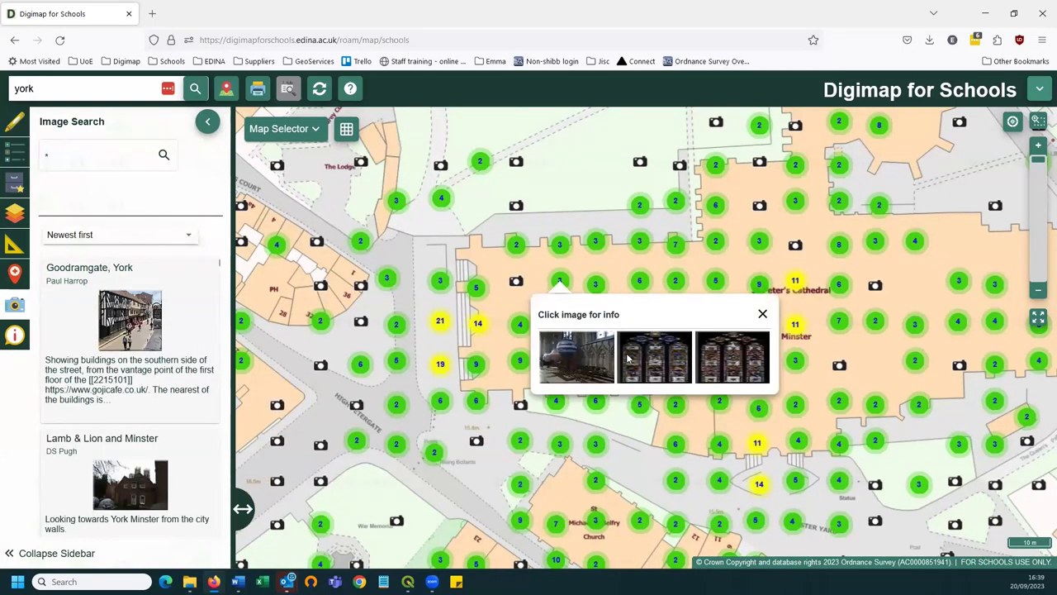
pyautogui.click(568, 355)
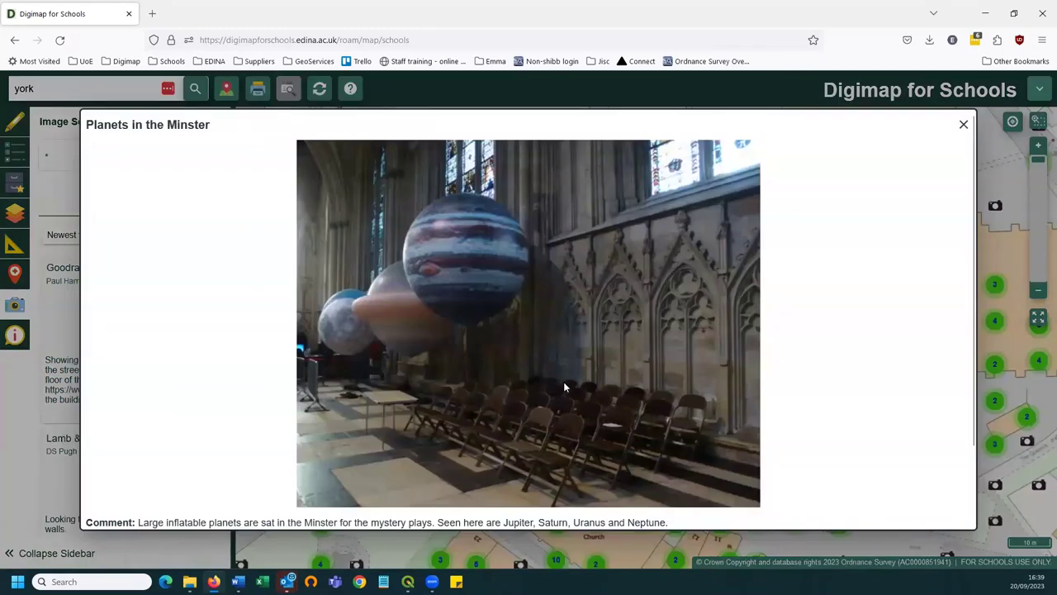
pyautogui.scroll(-2, 563, 382)
pyautogui.scroll(2, 708, 295)
pyautogui.click(964, 126)
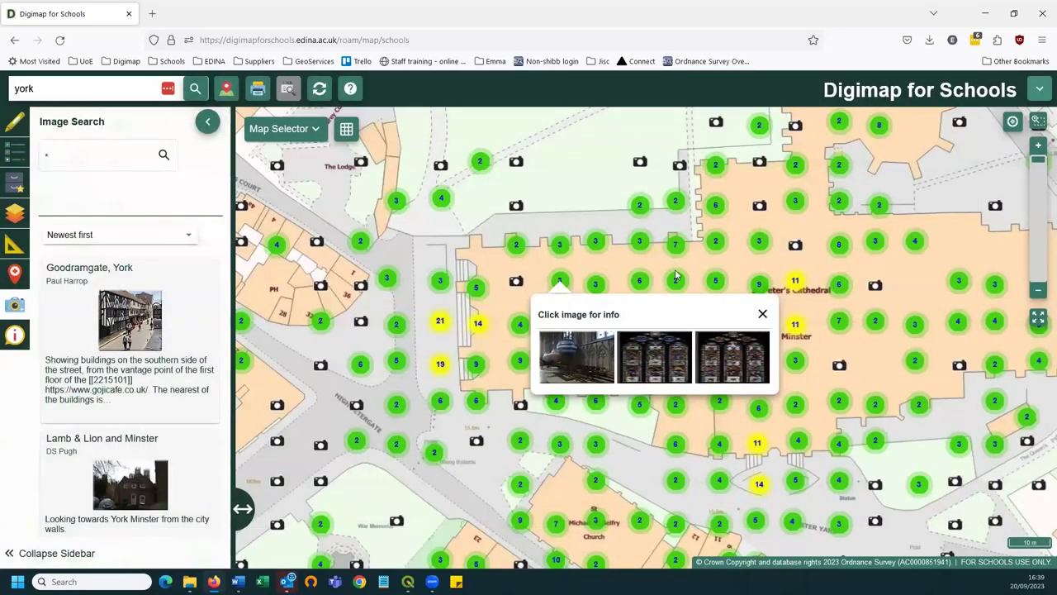
pyautogui.scroll(-1, 676, 275)
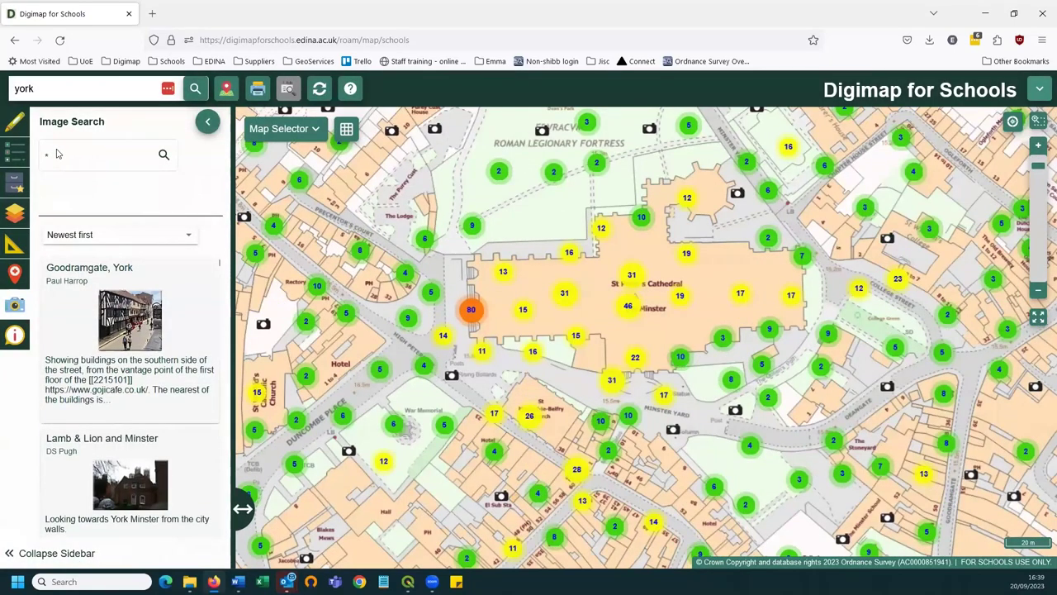
pyautogui.click(57, 153)
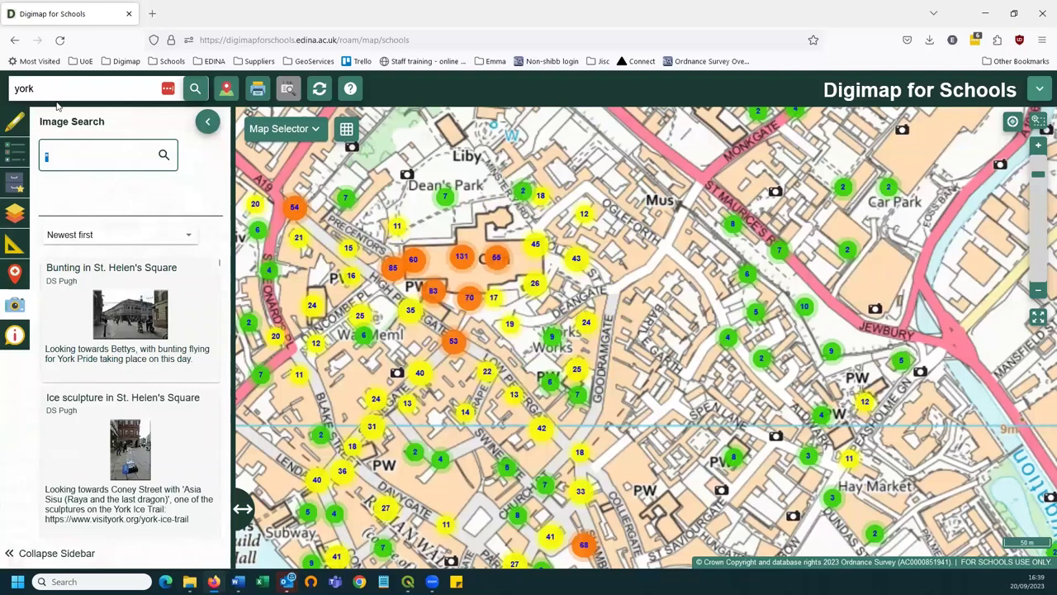
# Search images for 'church' and sort the results by Most Relevant
pyautogui.write('church')
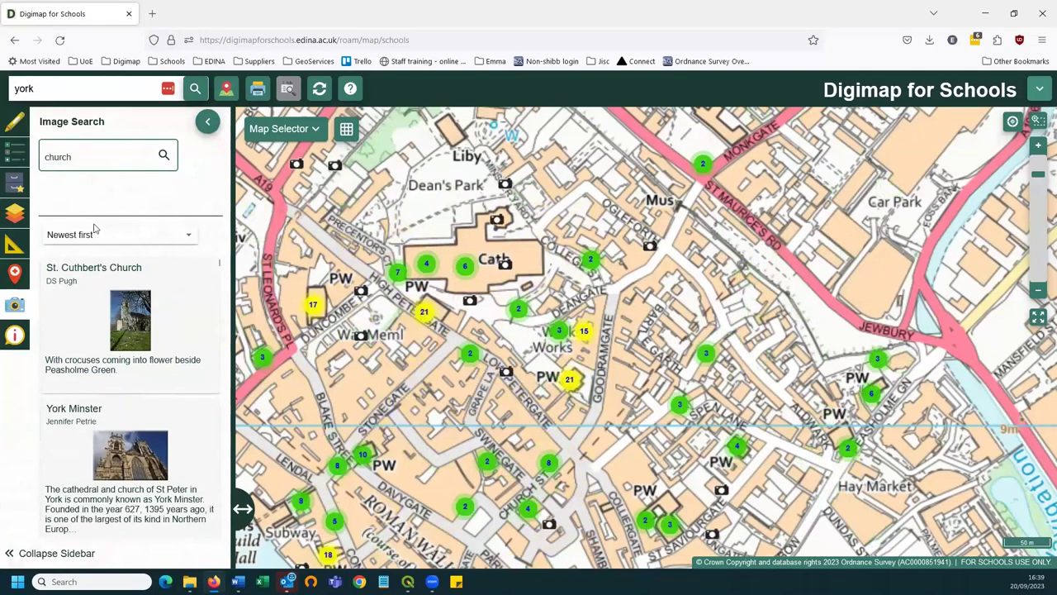
pyautogui.click(189, 236)
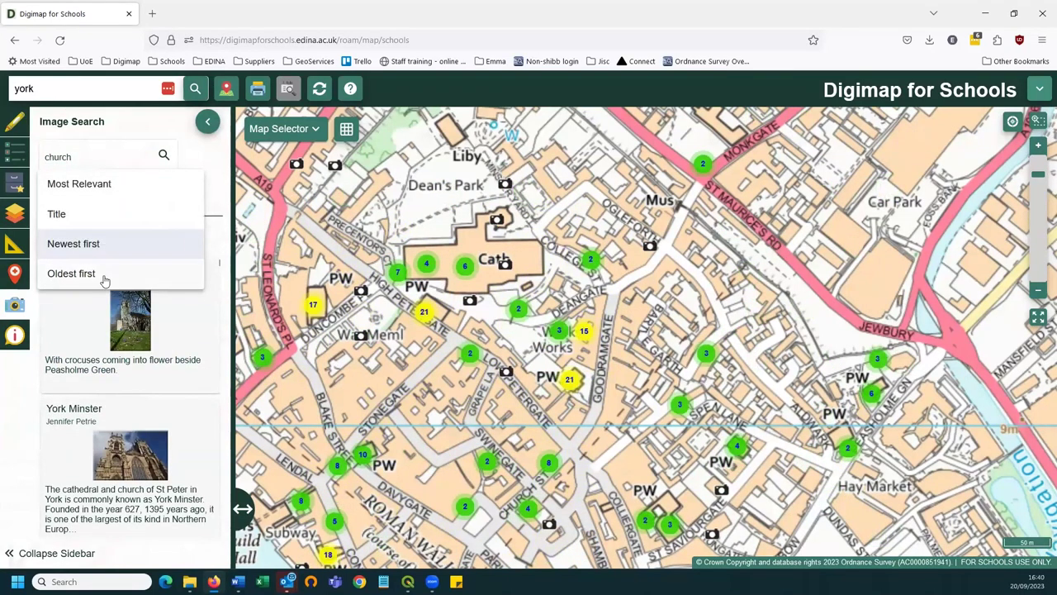
pyautogui.click(91, 335)
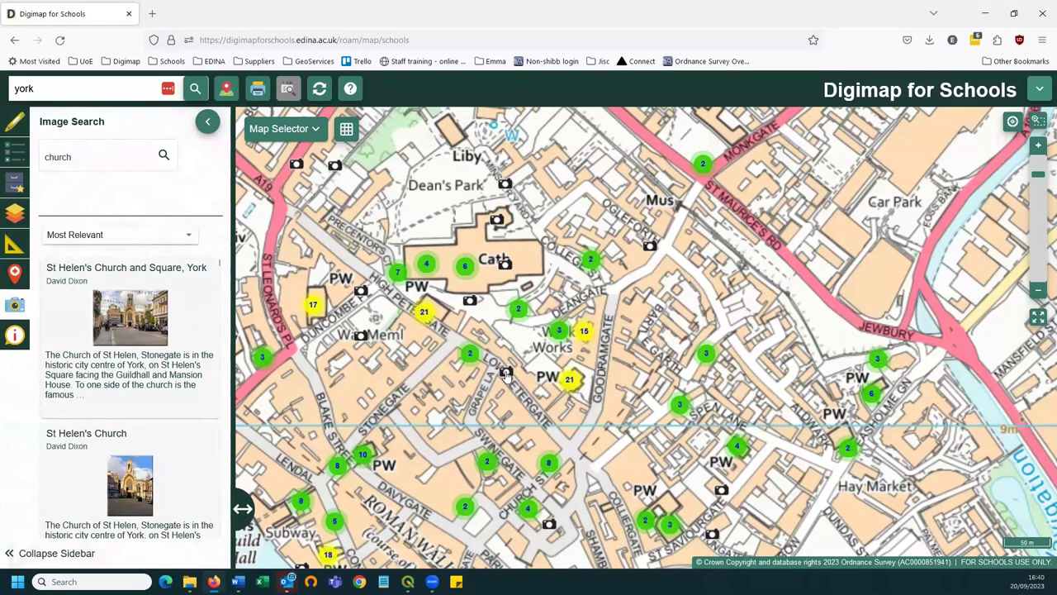
# Locate and enlarge the St Helen's Church and Low Petergate photos, closing each afterwards
pyautogui.click(134, 326)
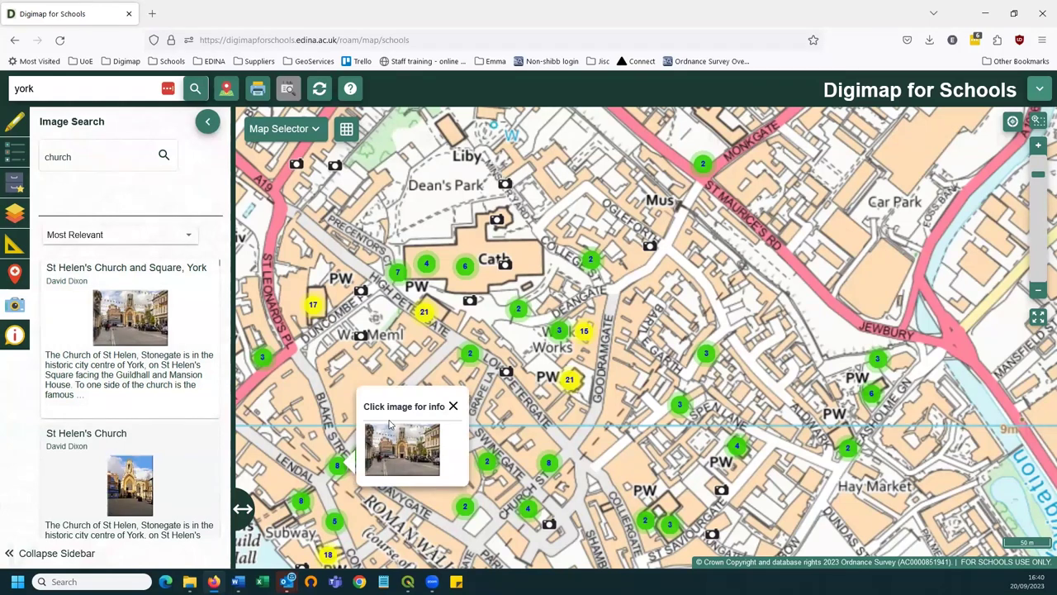
pyautogui.click(404, 442)
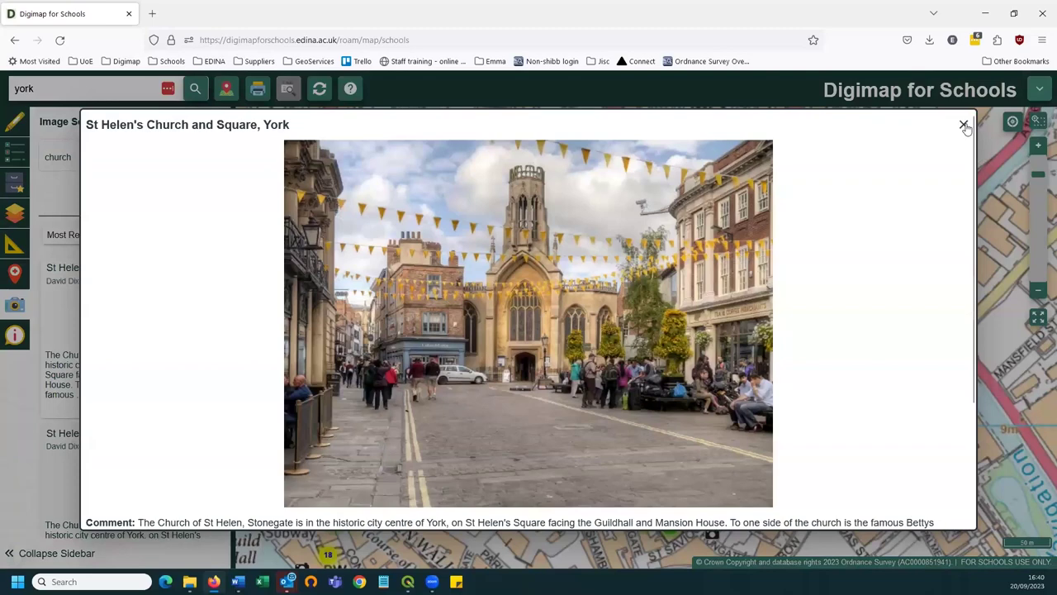
pyautogui.click(508, 374)
pyautogui.click(507, 373)
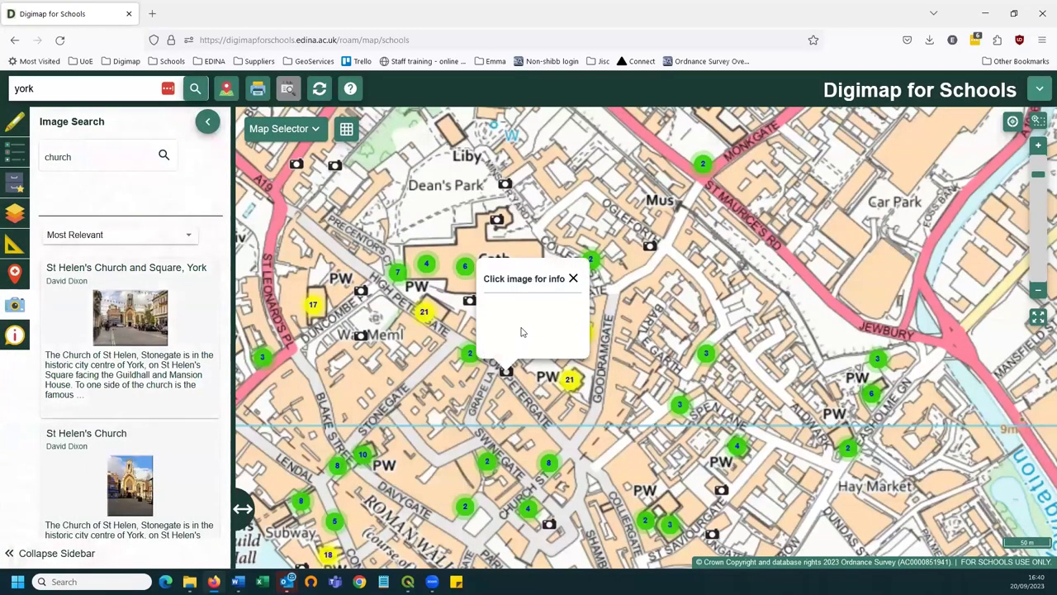
pyautogui.click(498, 313)
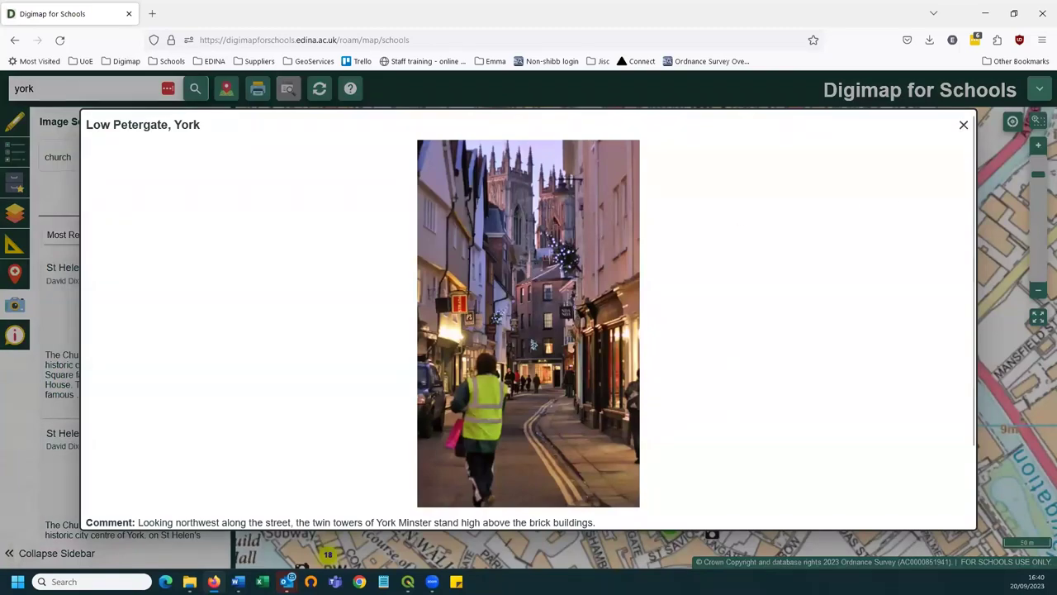
pyautogui.click(964, 126)
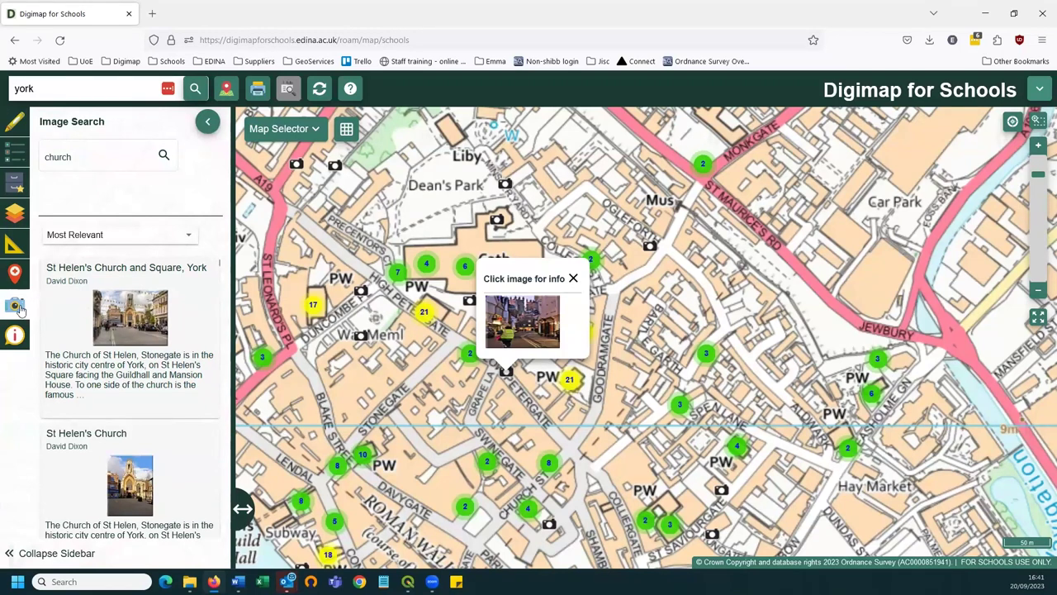
# Reset the map to its north-west Europe starting view and expand the GB Overlays list
pyautogui.click(15, 213)
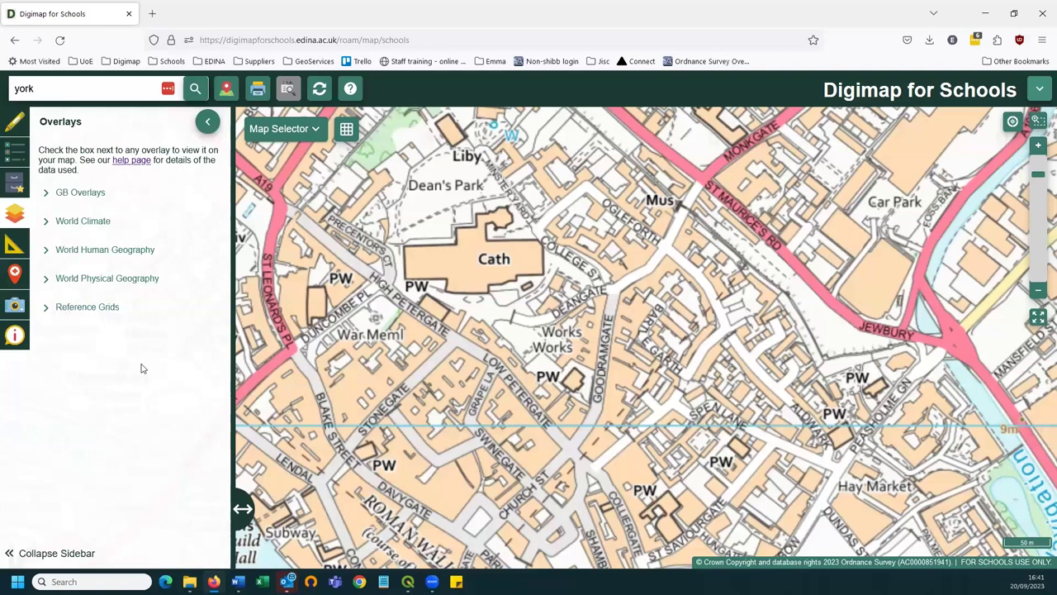
pyautogui.click(320, 88)
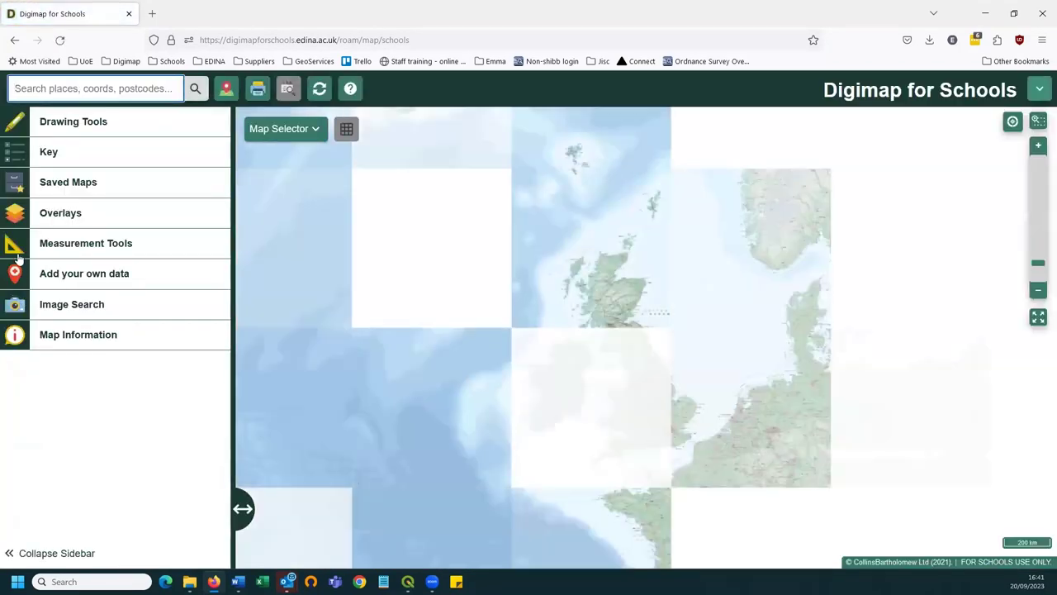
pyautogui.click(11, 217)
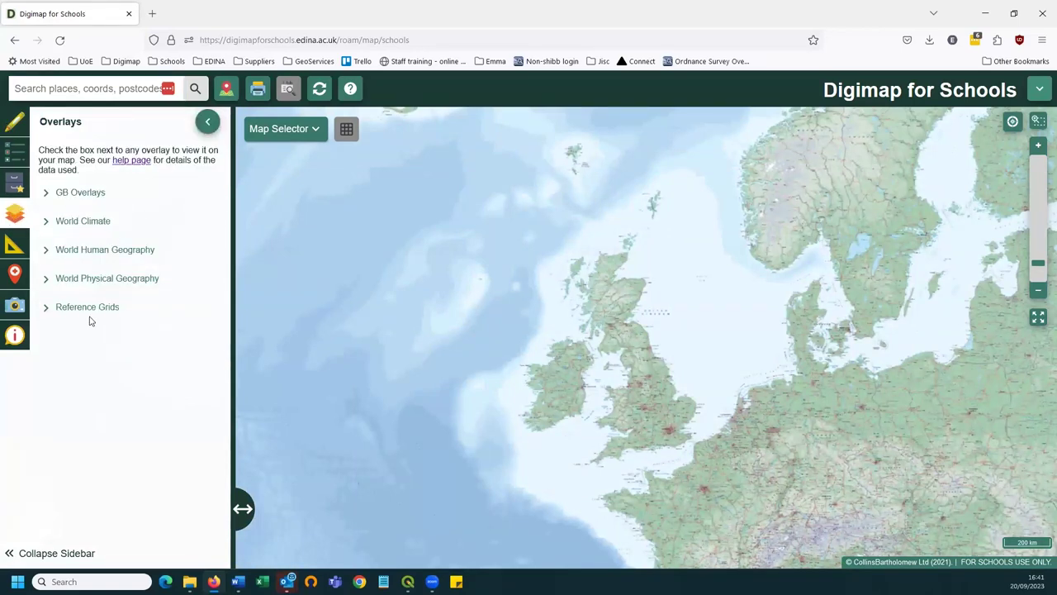
pyautogui.click(47, 193)
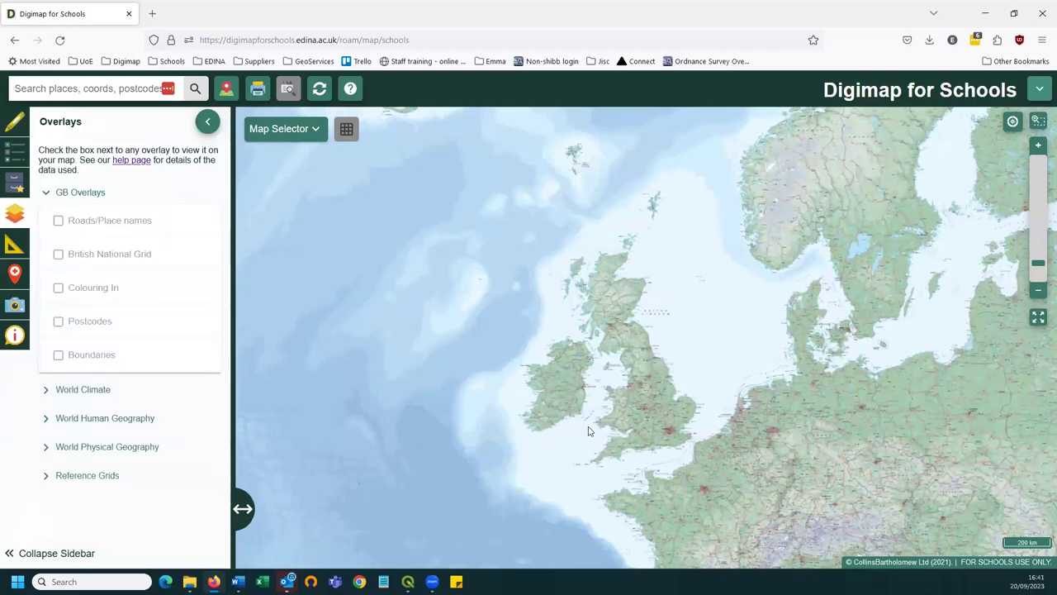
pyautogui.scroll(2, 587, 389)
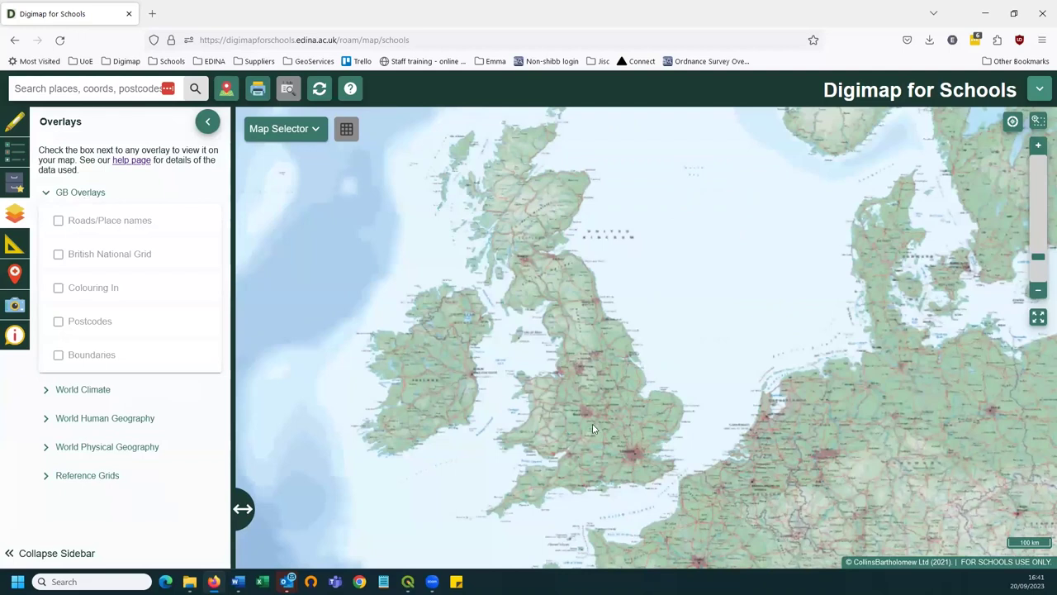
# Zoom into Britain and switch on the British National Grid overlay
pyautogui.scroll(2, 592, 423)
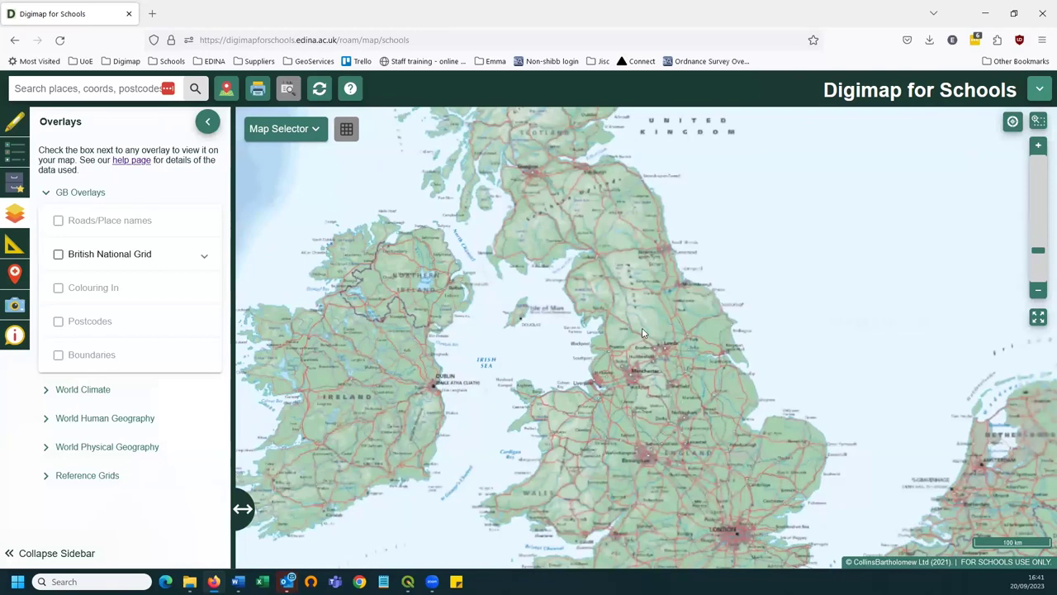
pyautogui.scroll(1, 649, 388)
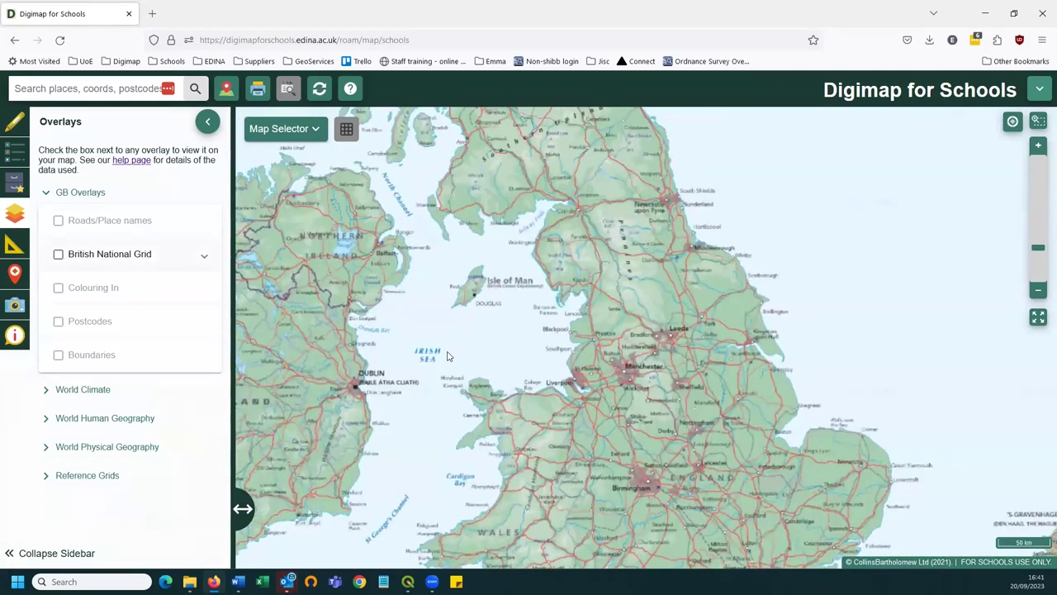
pyautogui.click(58, 254)
pyautogui.scroll(-2, 128, 311)
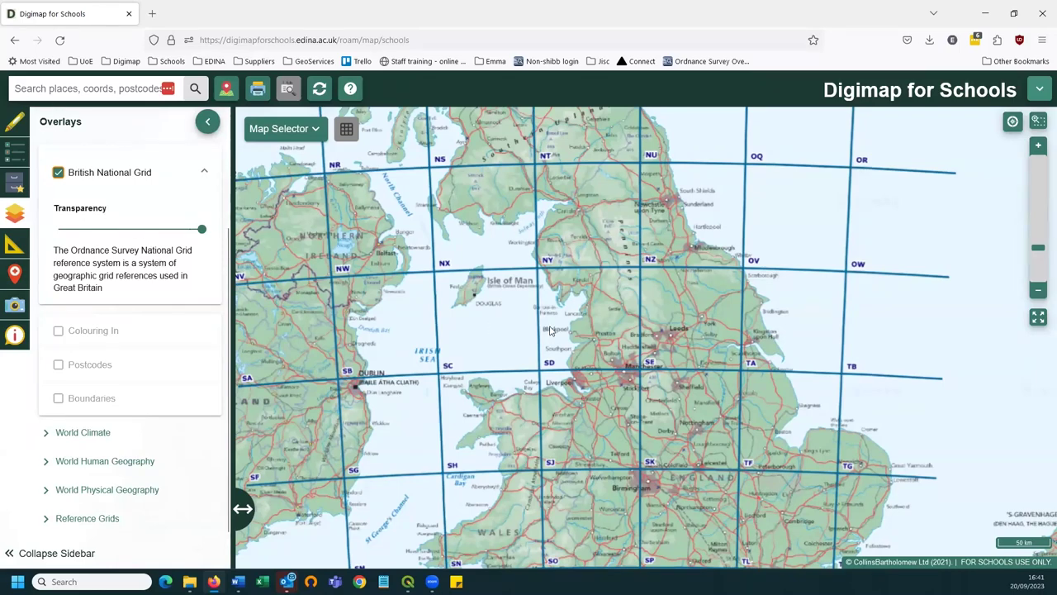
# Zoom down to detailed mapping of Lyme Park near Disley, then switch the grid off
pyautogui.scroll(2, 628, 384)
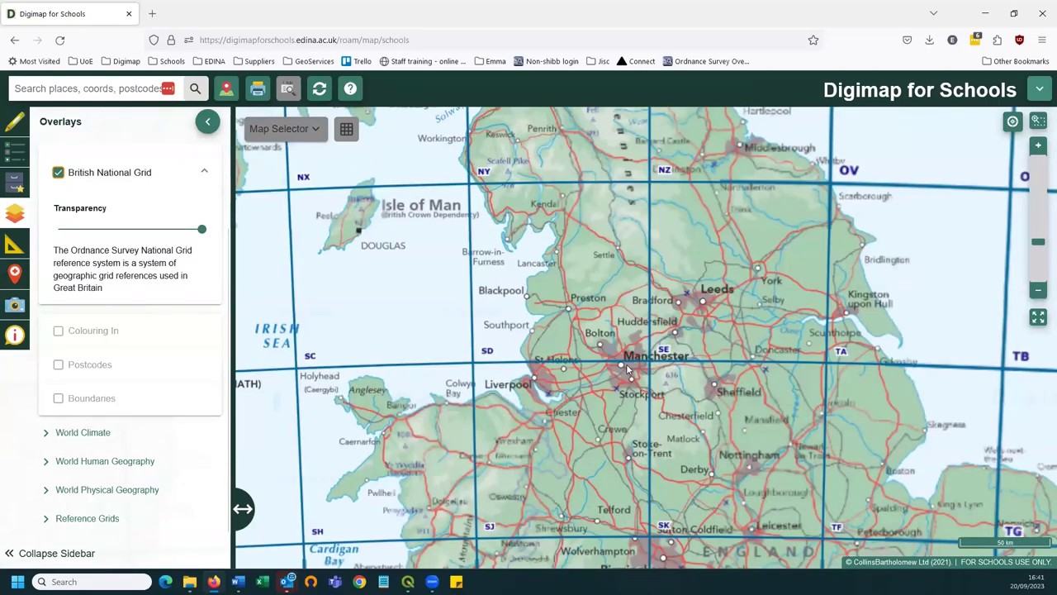
pyautogui.scroll(3, 626, 369)
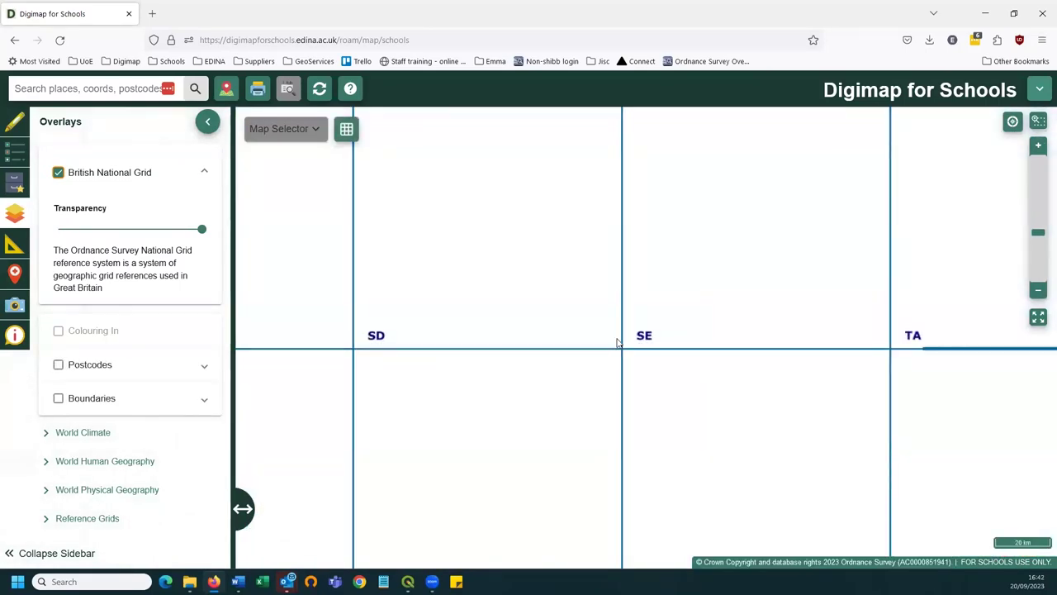
pyautogui.scroll(-2, 612, 335)
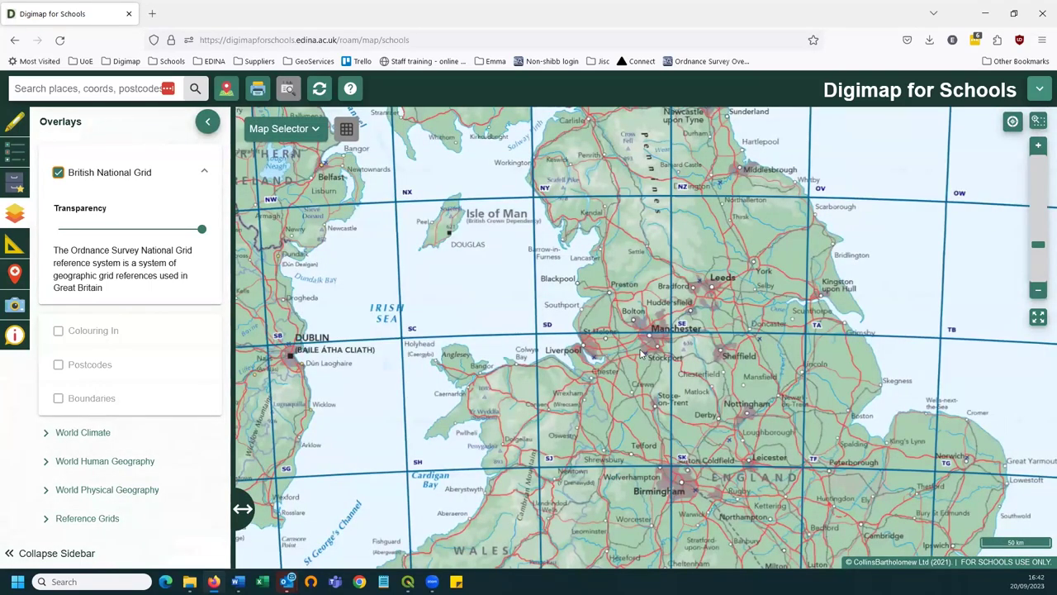
pyautogui.scroll(3, 640, 353)
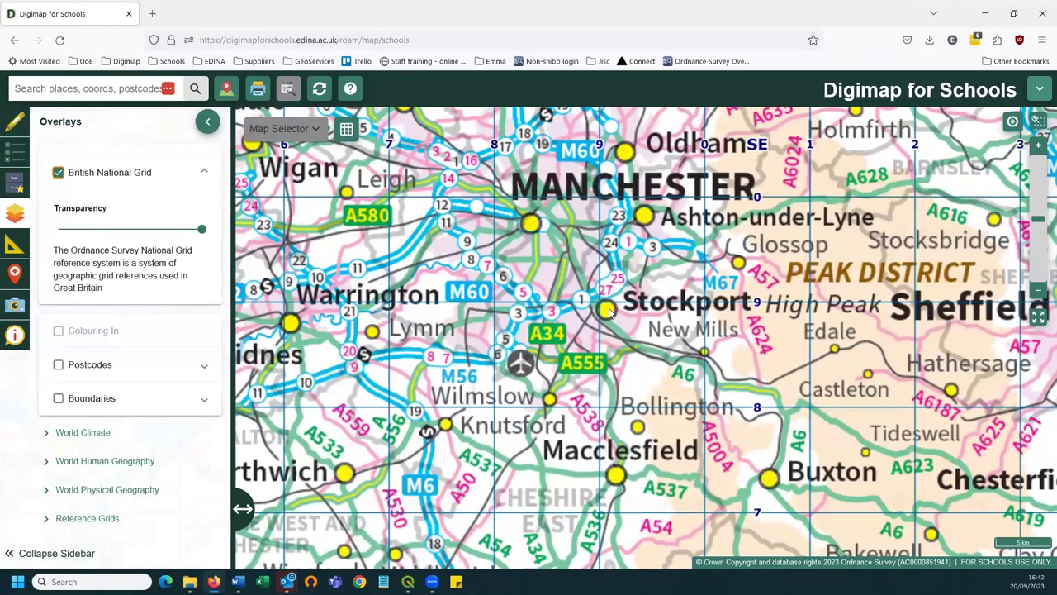
pyautogui.scroll(1, 674, 400)
pyautogui.scroll(1, 598, 352)
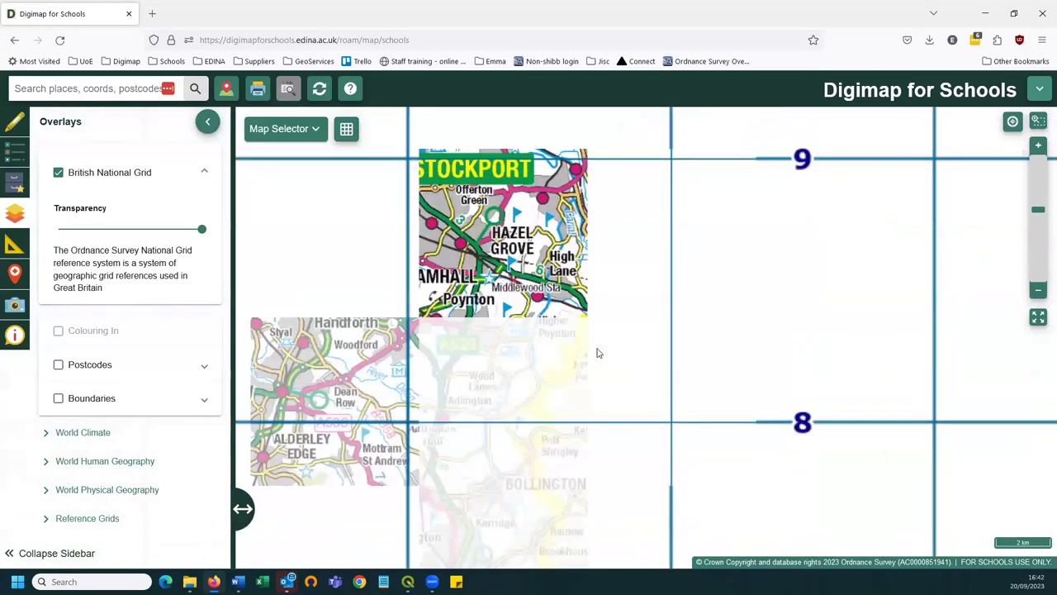
pyautogui.scroll(1, 598, 352)
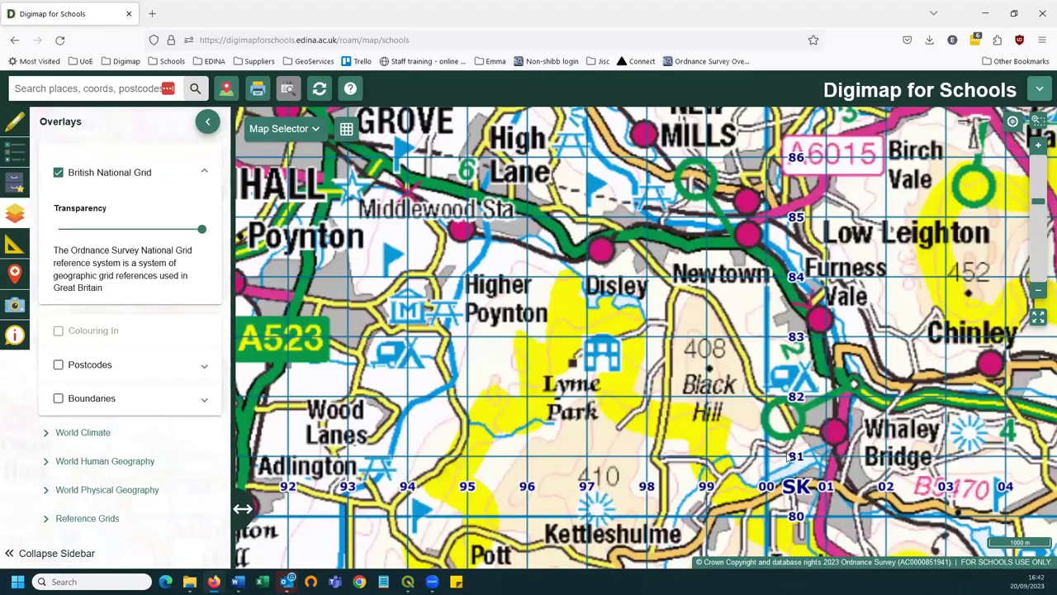
pyautogui.scroll(1, 579, 455)
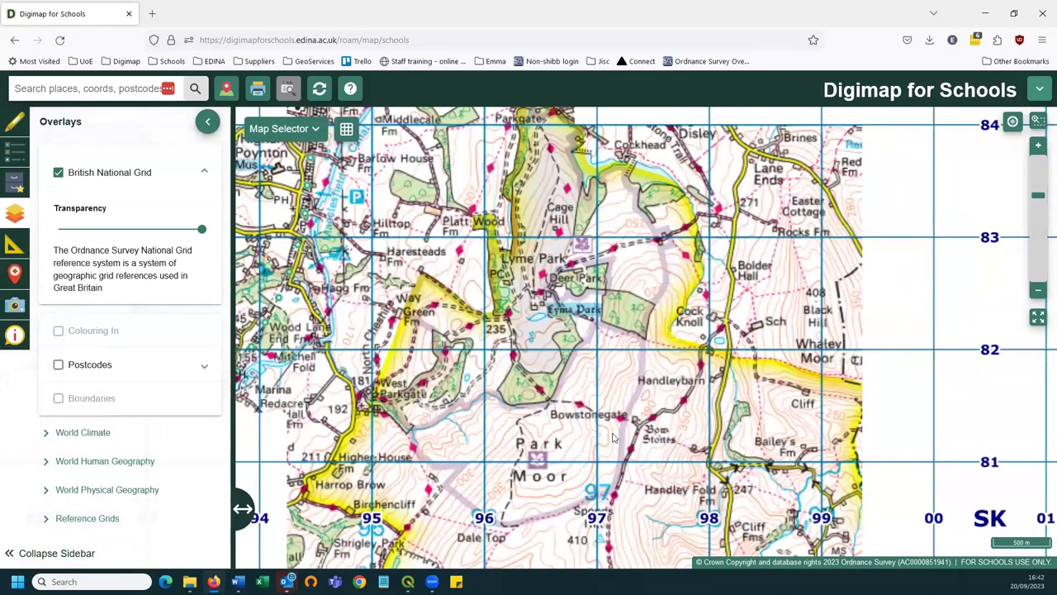
pyautogui.scroll(1, 594, 436)
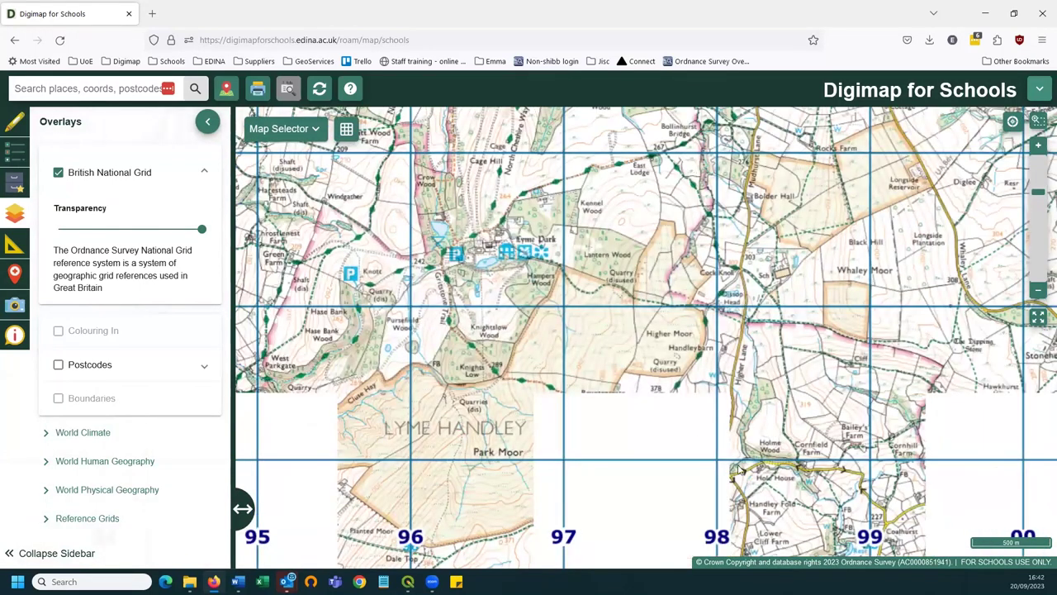
pyautogui.click(58, 172)
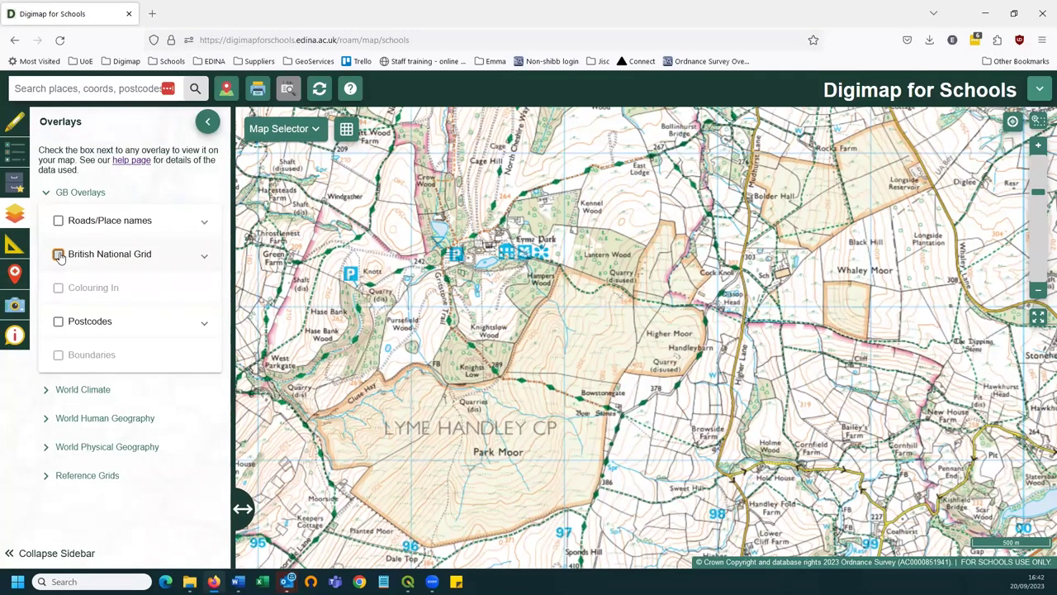
# Turn on British National Grid and Roads/Place names and switch the base map to aerial
pyautogui.click(58, 256)
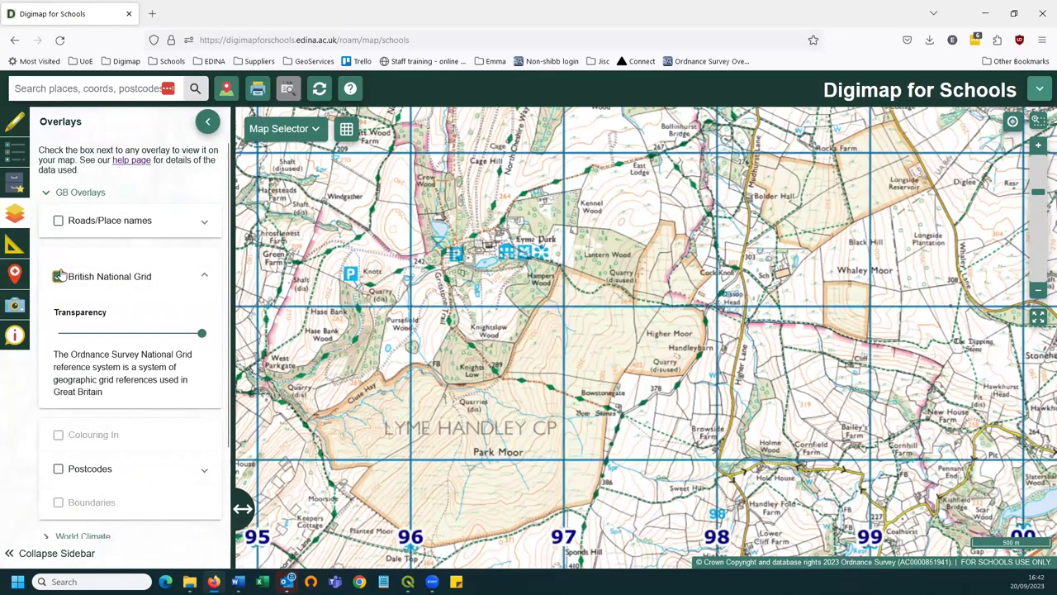
pyautogui.click(59, 221)
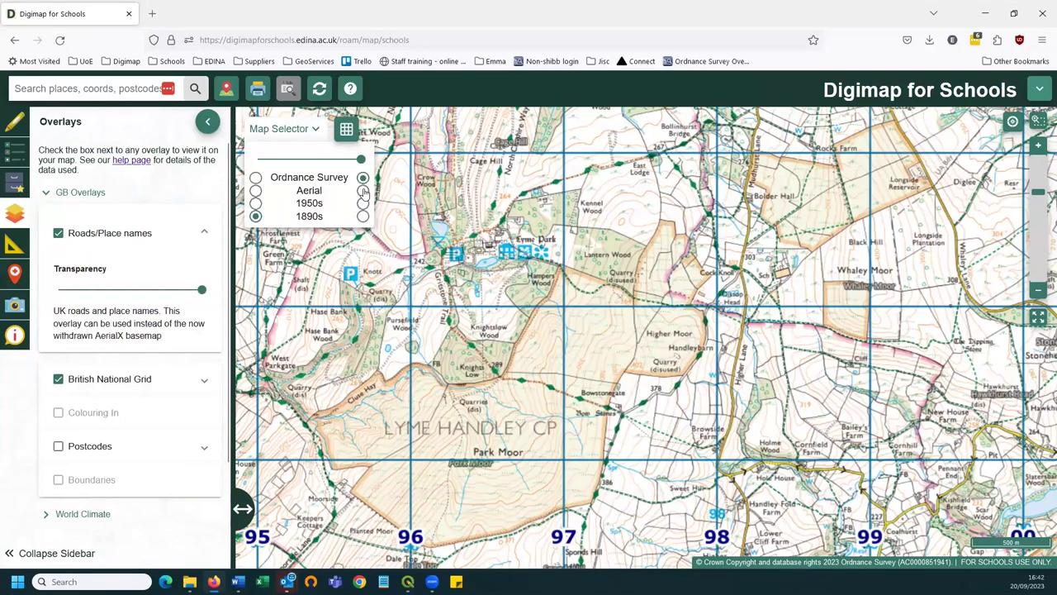
pyautogui.click(363, 191)
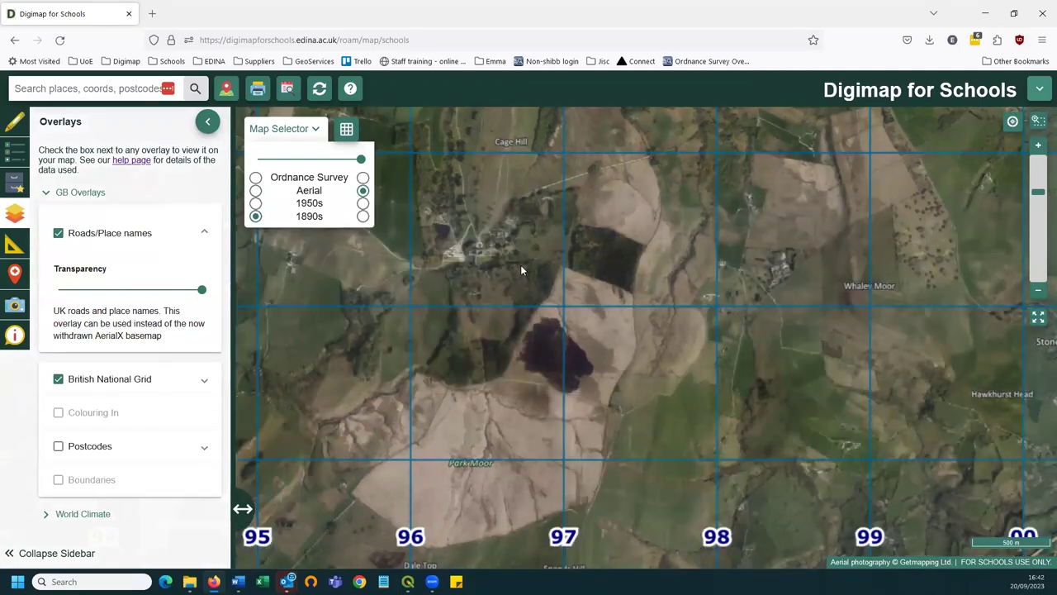
# Compare the 1950s map with the 1890s map, then zoom out and pan around Lyme Park
pyautogui.scroll(2, 511, 274)
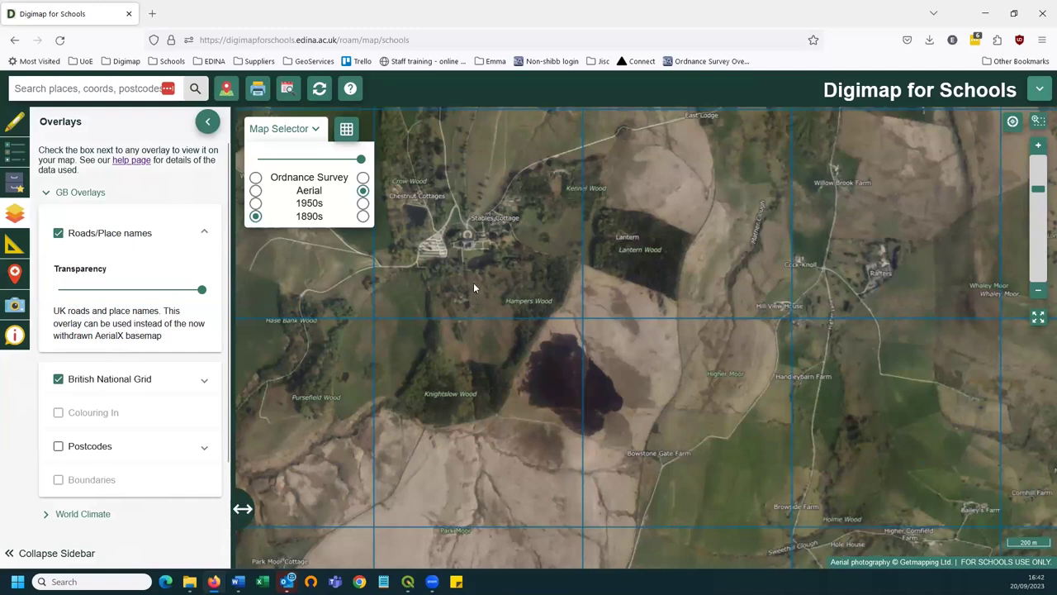
pyautogui.scroll(1, 532, 300)
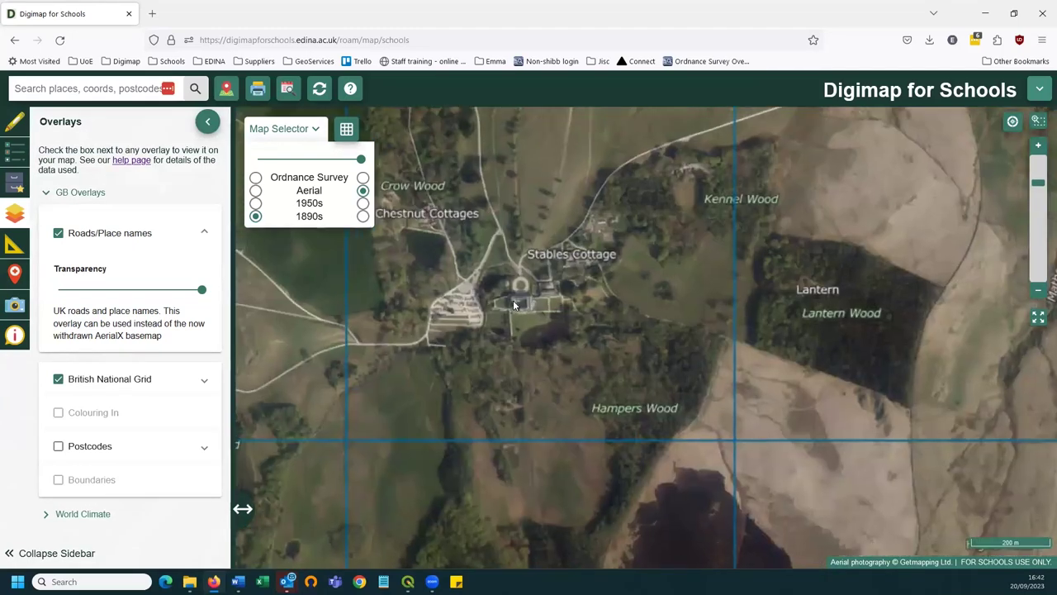
pyautogui.click(364, 203)
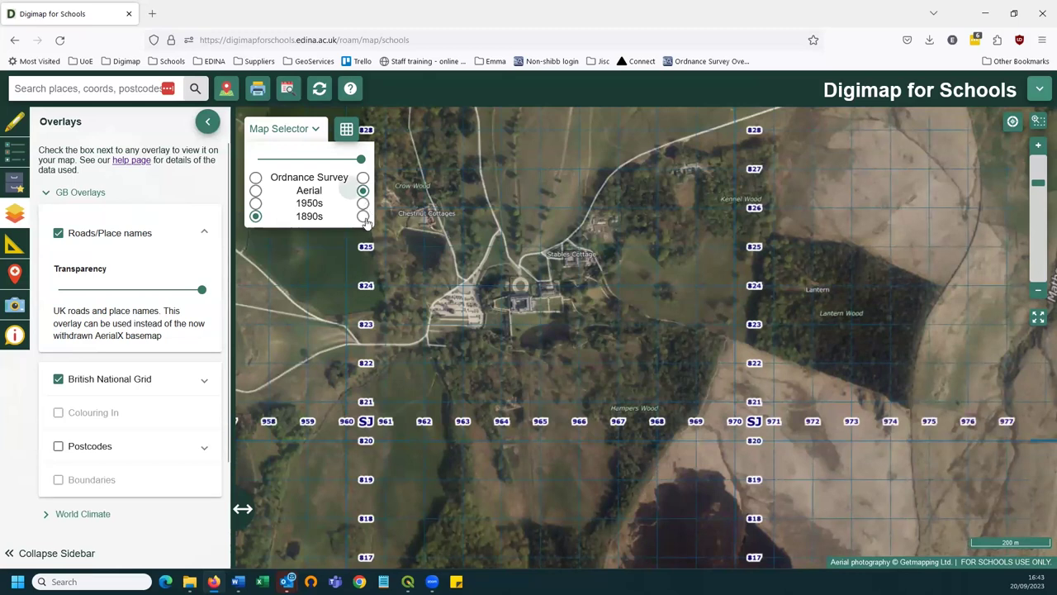
pyautogui.click(256, 203)
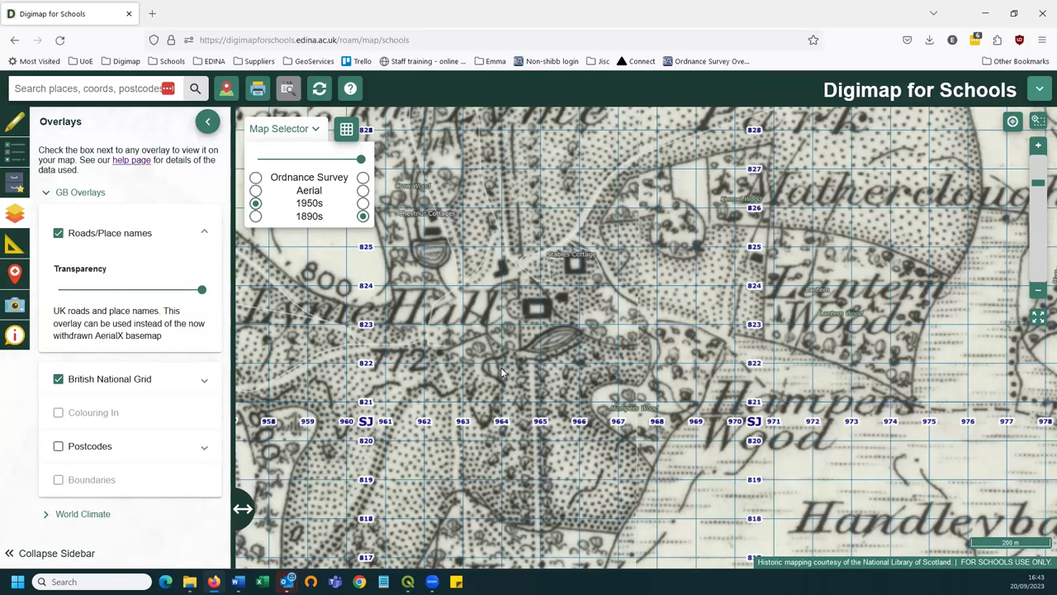
pyautogui.scroll(-2, 501, 373)
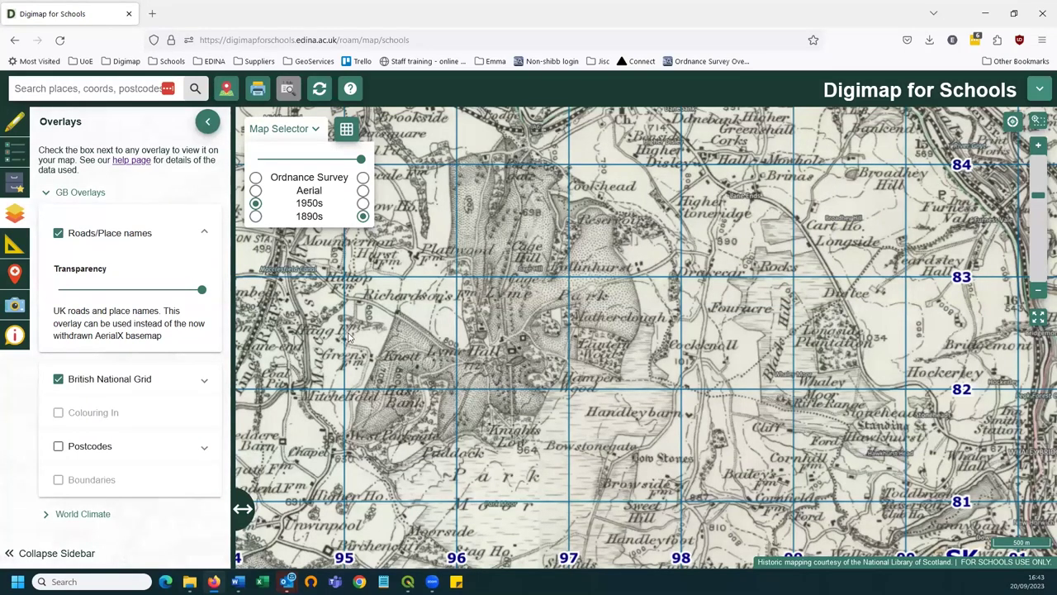
pyautogui.moveTo(349, 336); pyautogui.dragTo(194, 264)
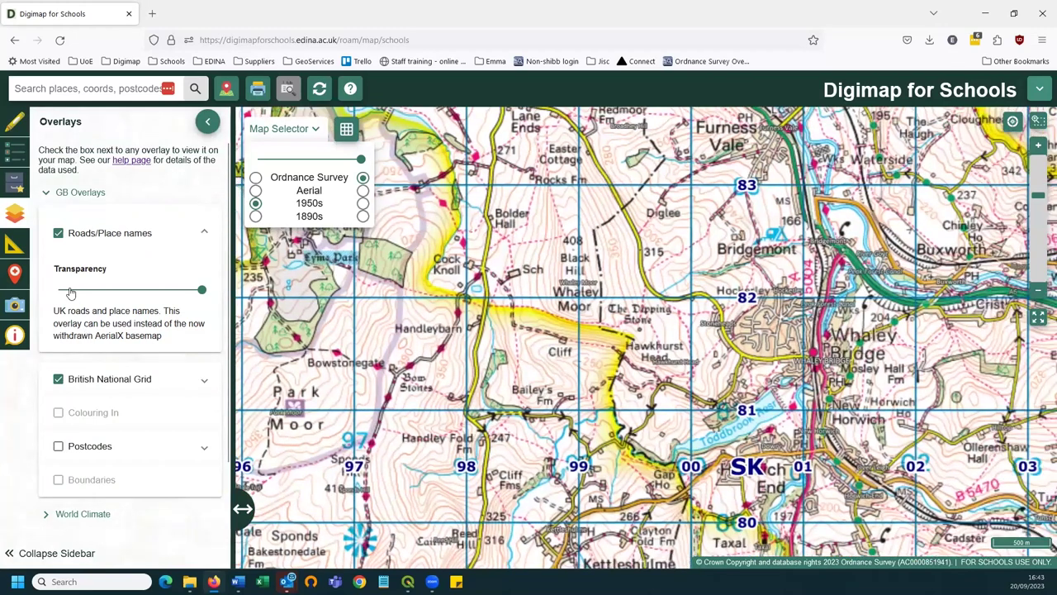
# Turn off British National Grid and Roads/Place names and show the Postcodes overlay
pyautogui.click(58, 271)
pyautogui.click(58, 221)
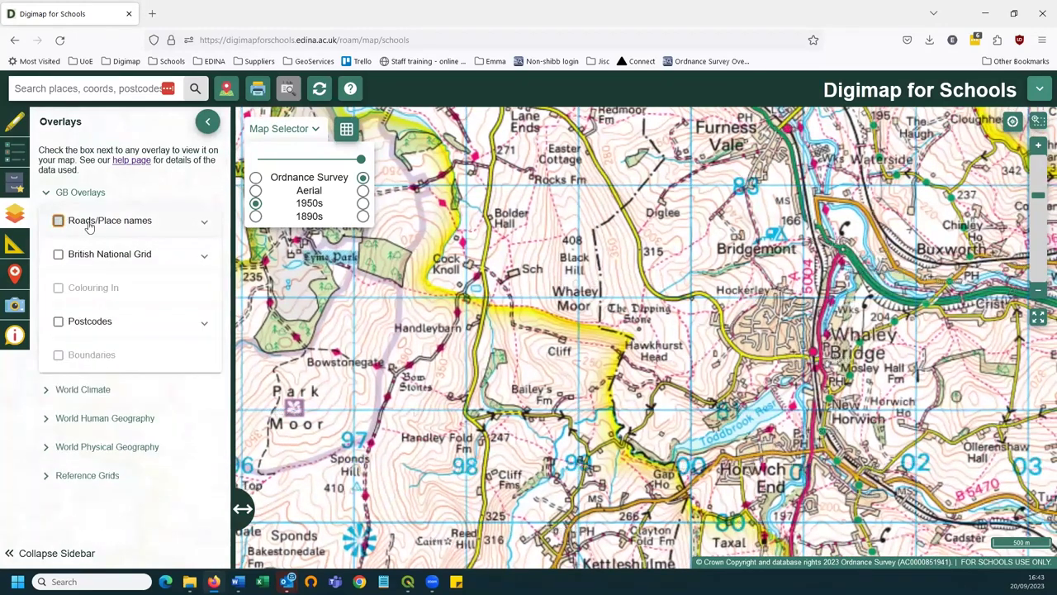
pyautogui.click(59, 322)
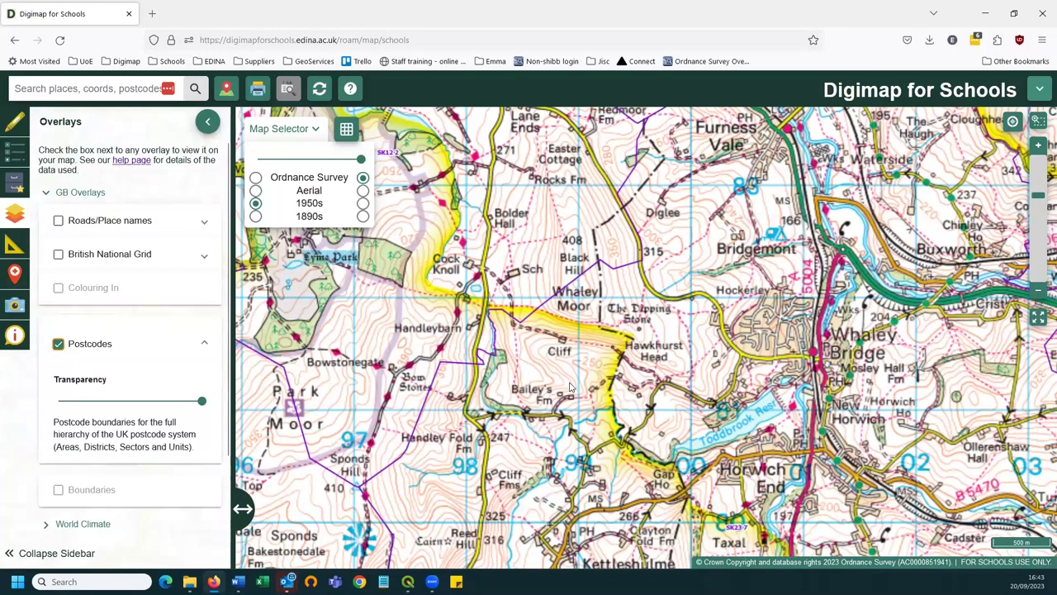
pyautogui.scroll(-1, 569, 386)
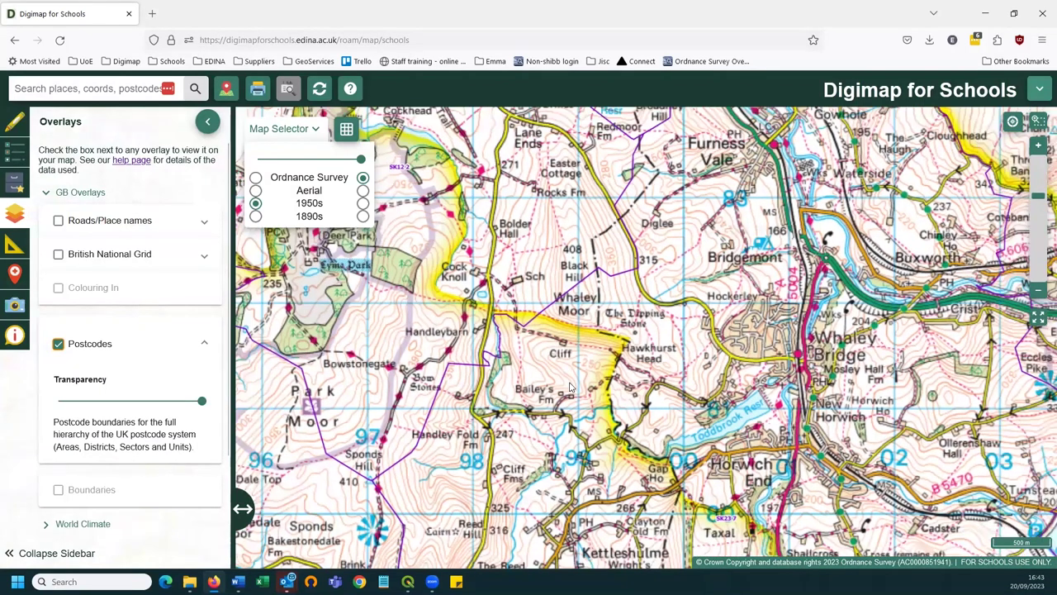
pyautogui.scroll(-5, 570, 388)
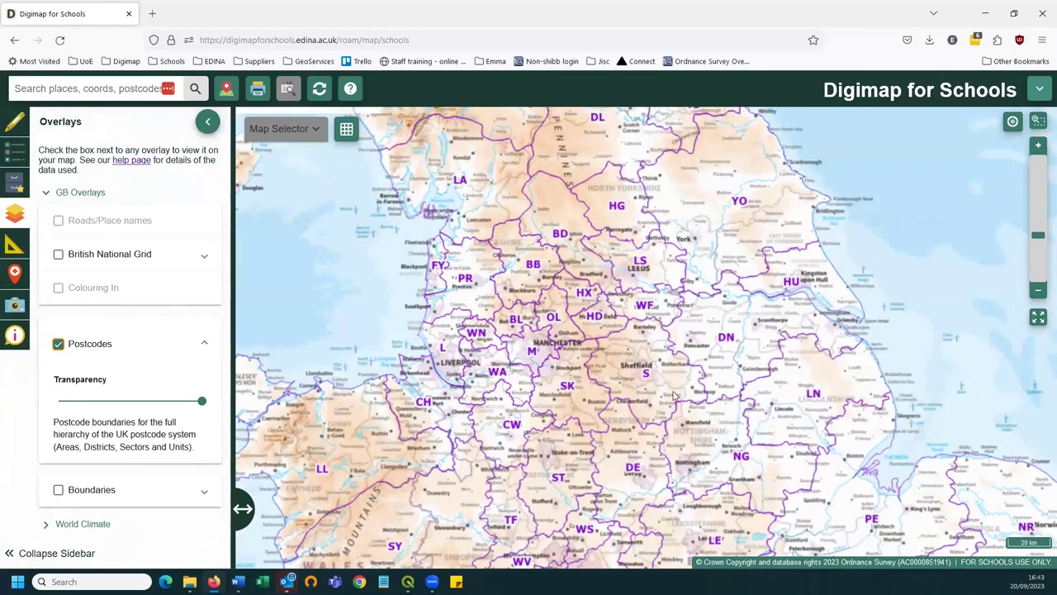
# Zoom and pan to Westwoodside's DN9 postcode units, then hide the postcode boundaries
pyautogui.press('Right')
pyautogui.press('Right')
pyautogui.press('Up')
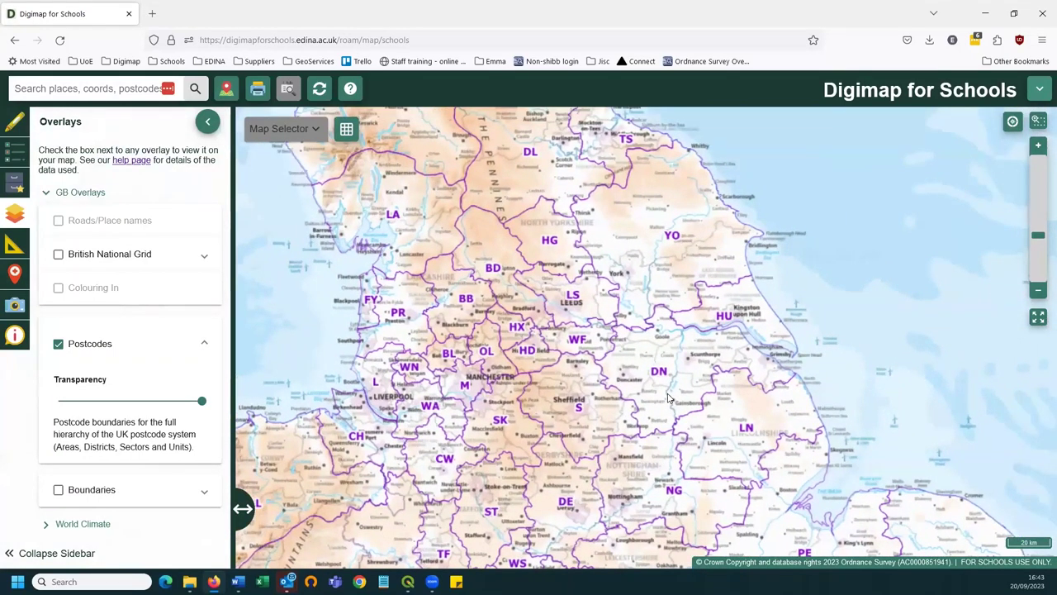
pyautogui.scroll(1, 669, 398)
pyautogui.scroll(1, 669, 398)
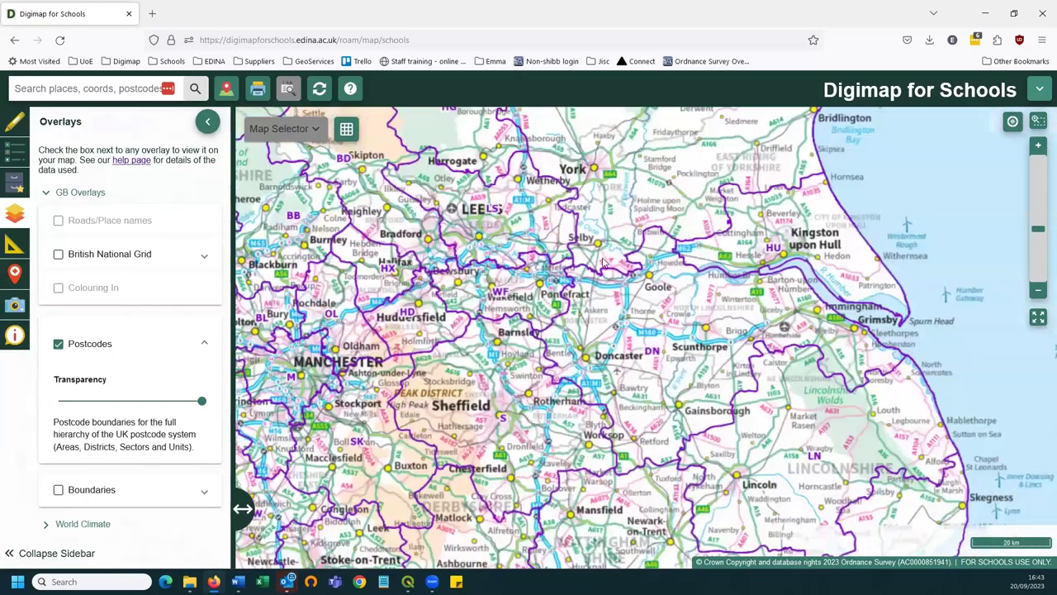
pyautogui.scroll(1, 609, 328)
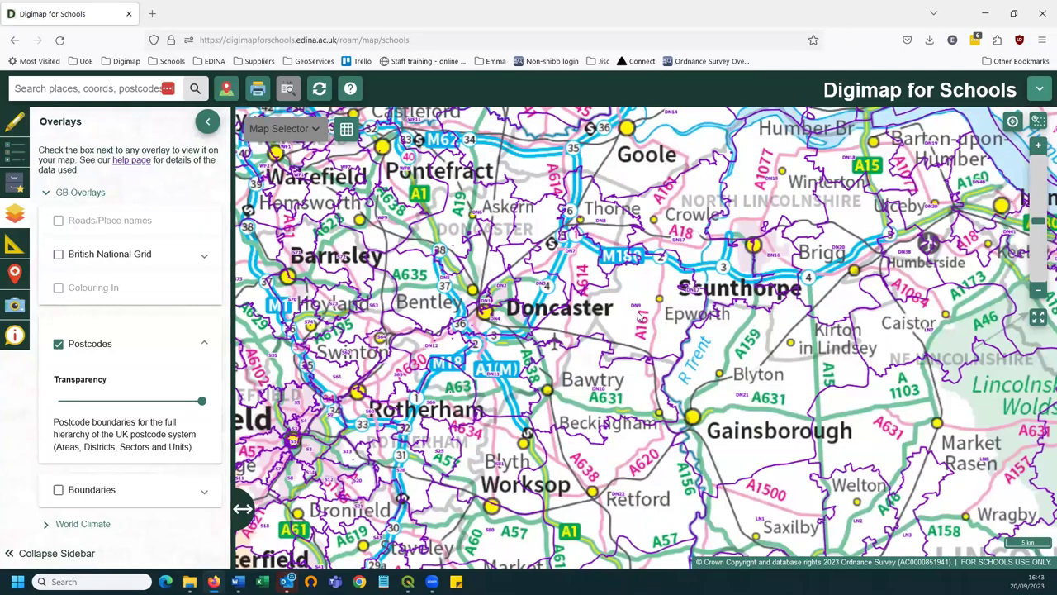
pyautogui.scroll(1, 636, 309)
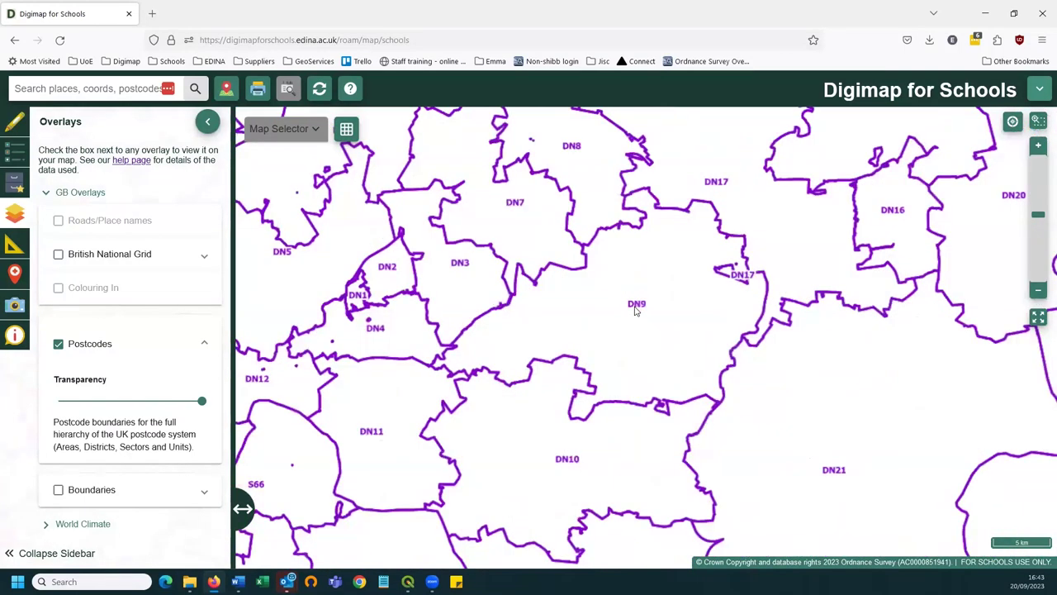
pyautogui.scroll(2, 784, 260)
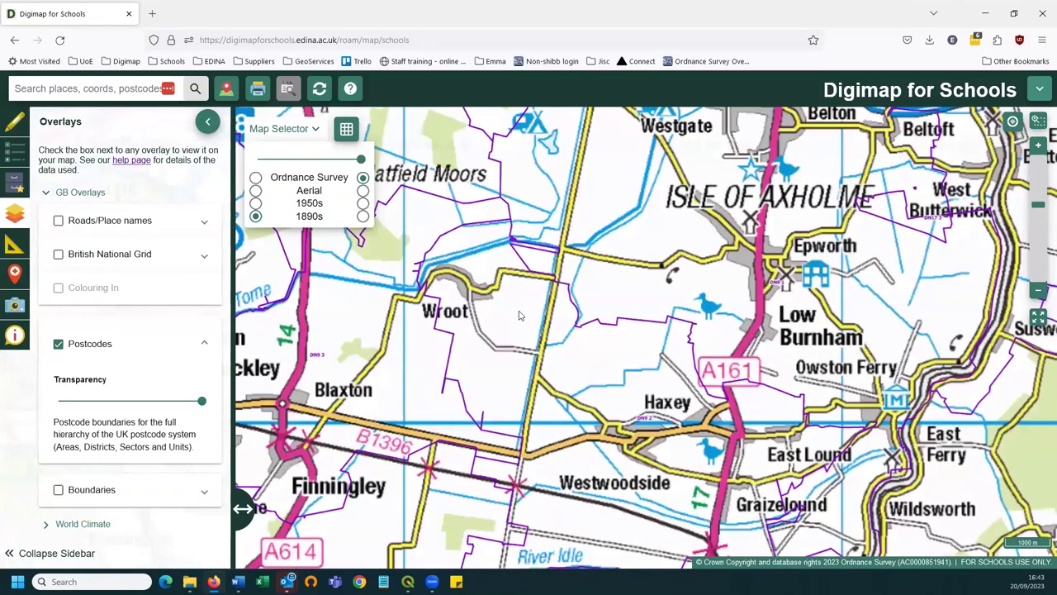
pyautogui.scroll(2, 603, 471)
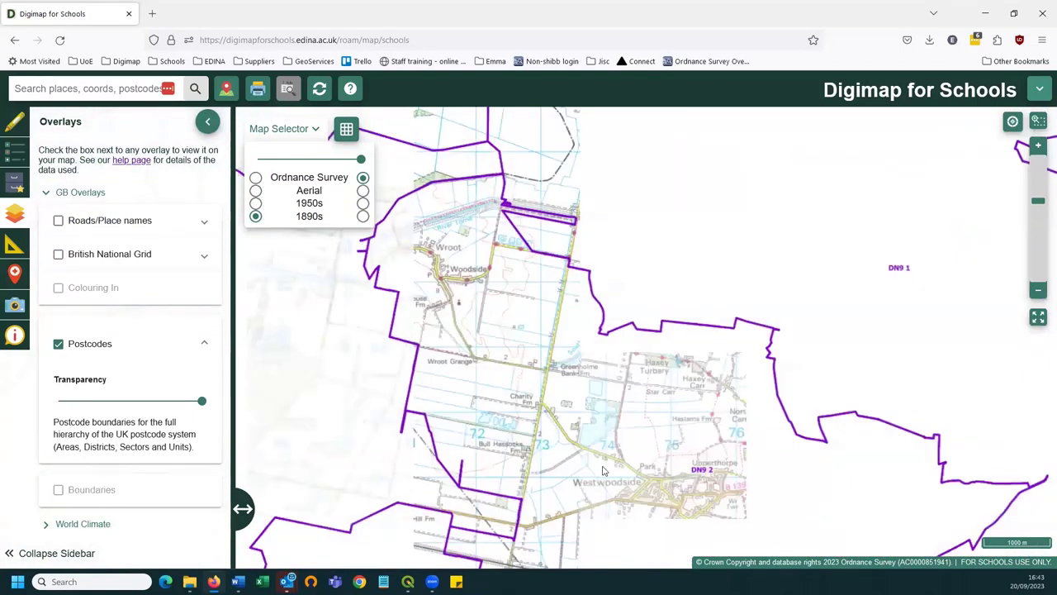
pyautogui.scroll(2, 675, 399)
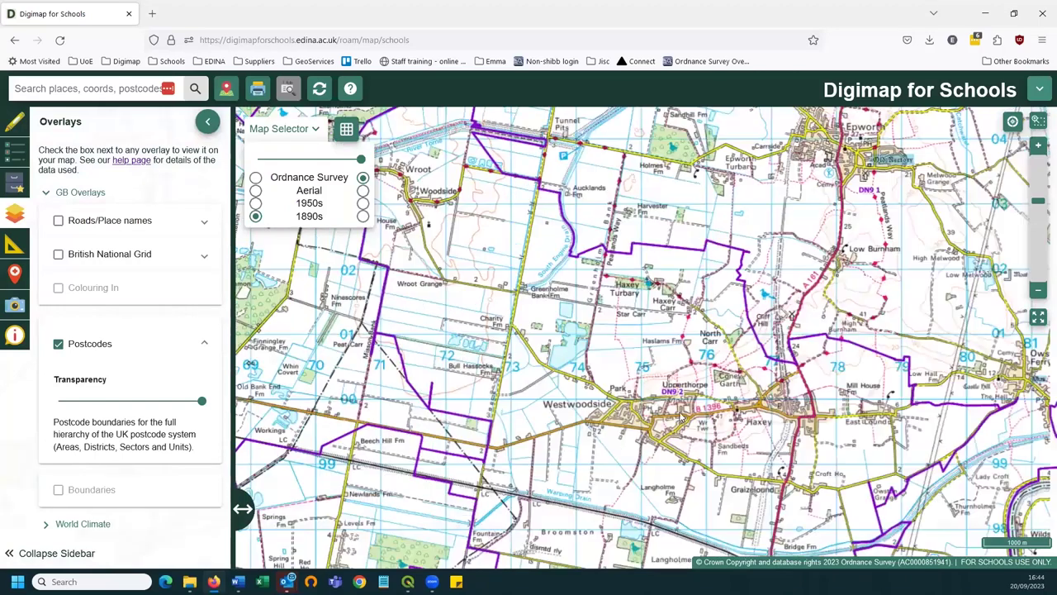
pyautogui.scroll(1, 627, 477)
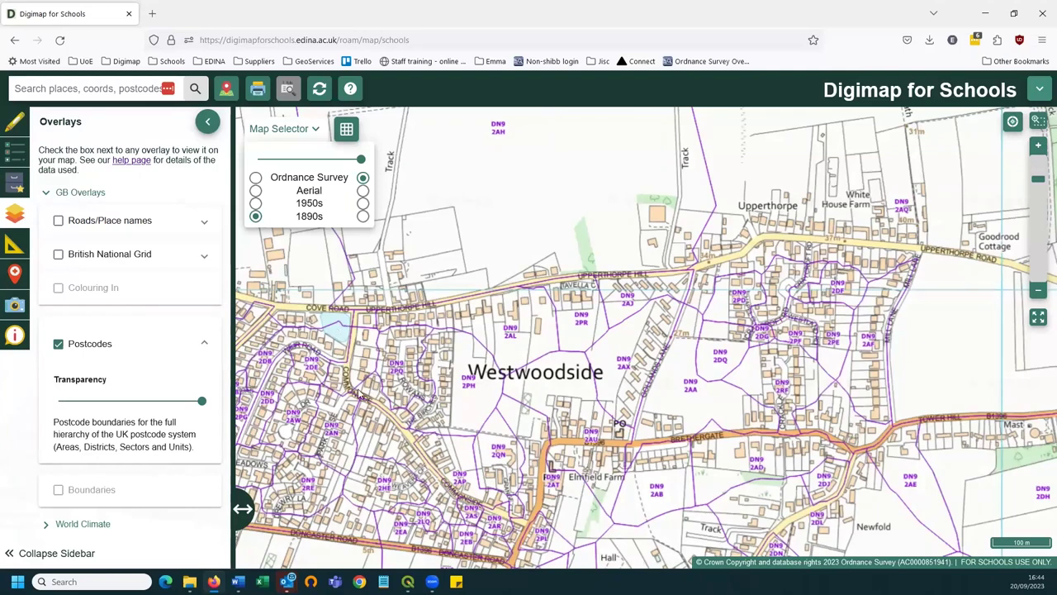
pyautogui.moveTo(316, 424); pyautogui.dragTo(399, 363)
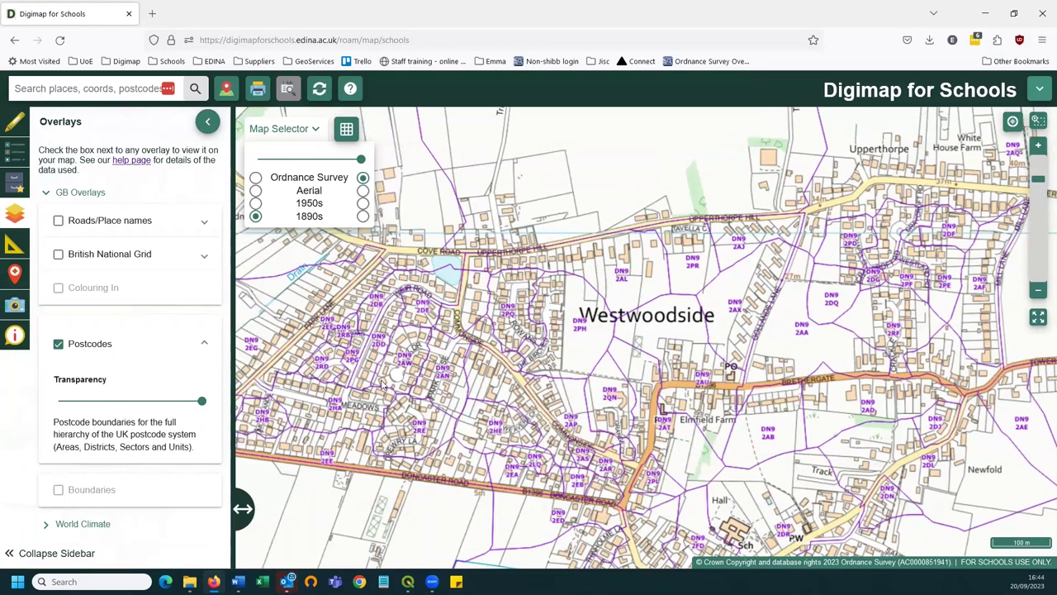
pyautogui.moveTo(384, 385); pyautogui.dragTo(596, 405)
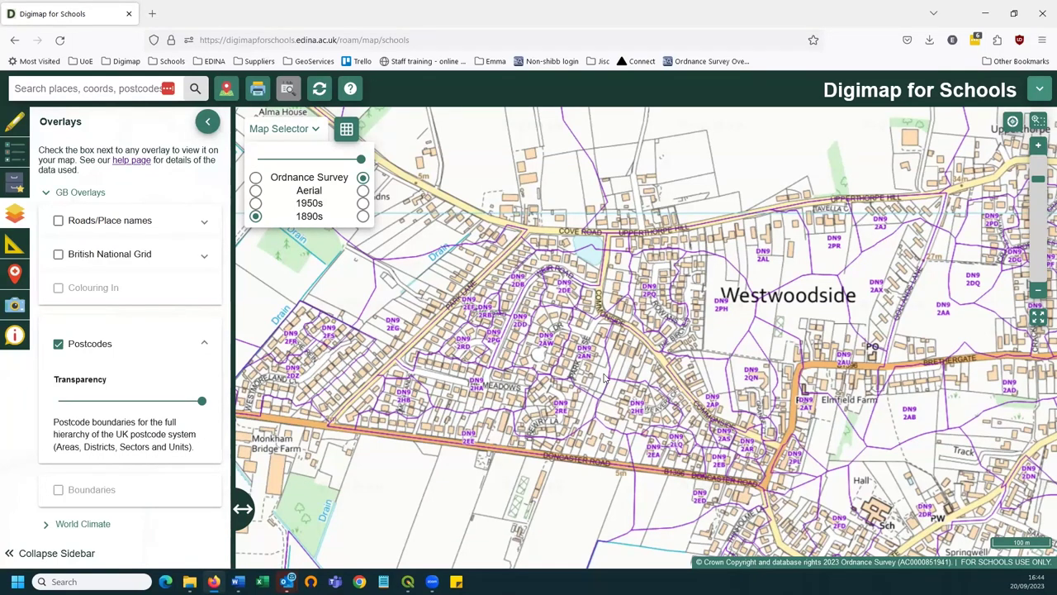
pyautogui.scroll(-1, 603, 378)
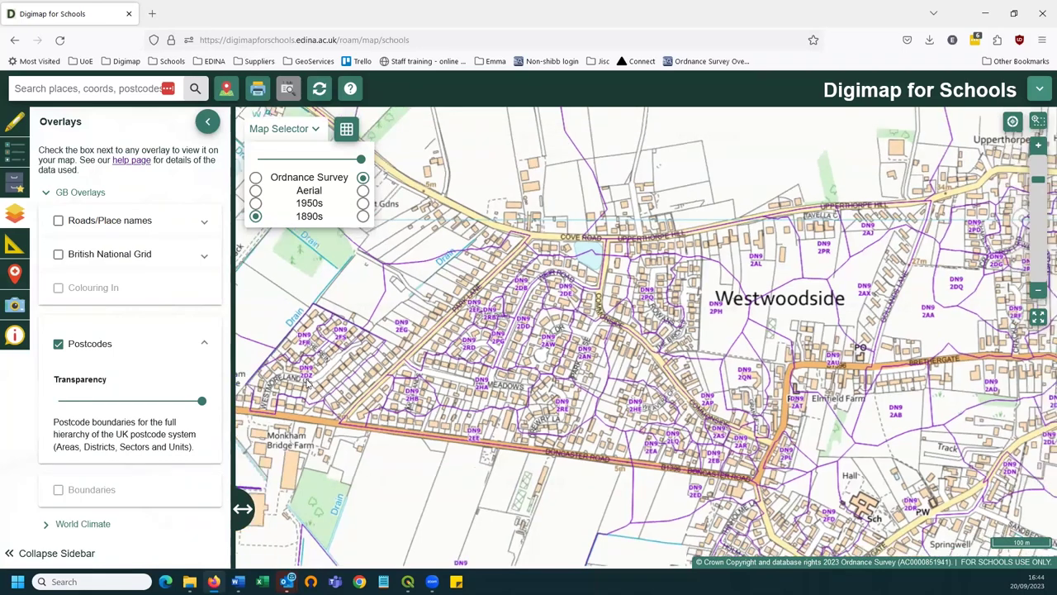
pyautogui.click(59, 343)
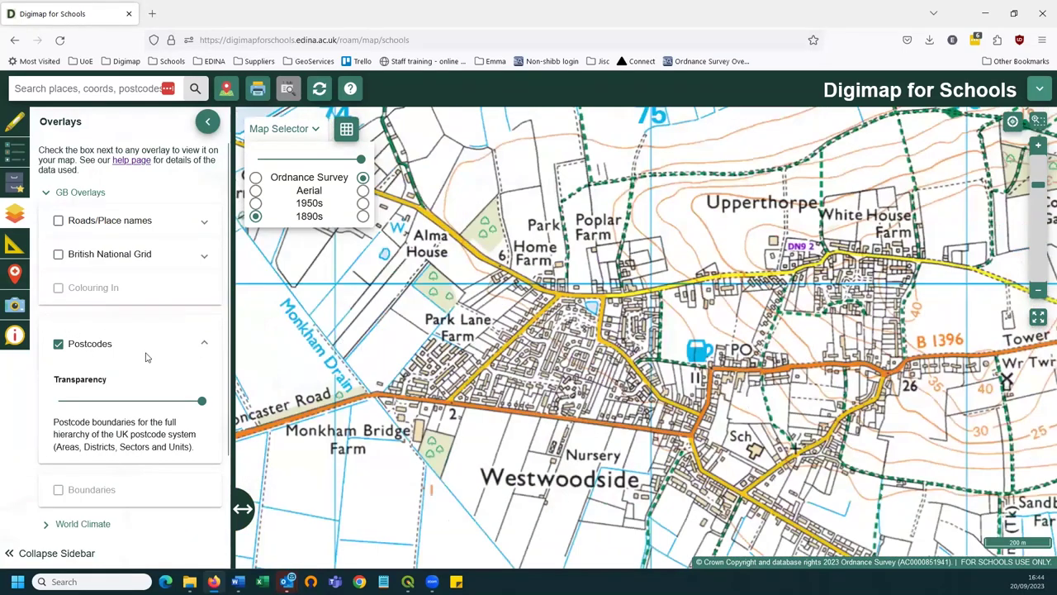
# Expand Reference Grids, jump to the world map and overlay the latitude/longitude grid
pyautogui.click(89, 195)
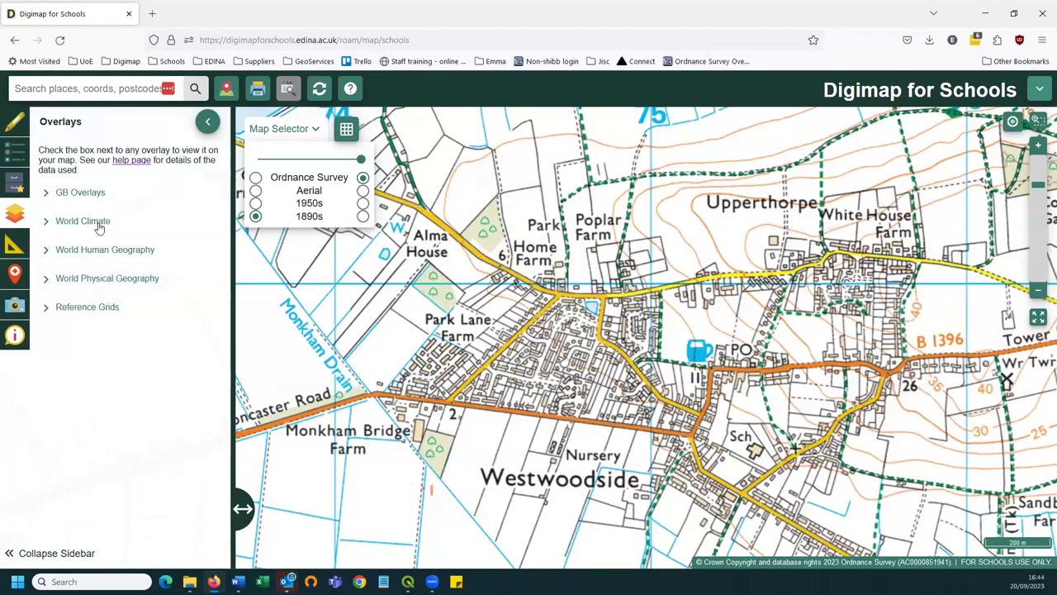
pyautogui.click(124, 309)
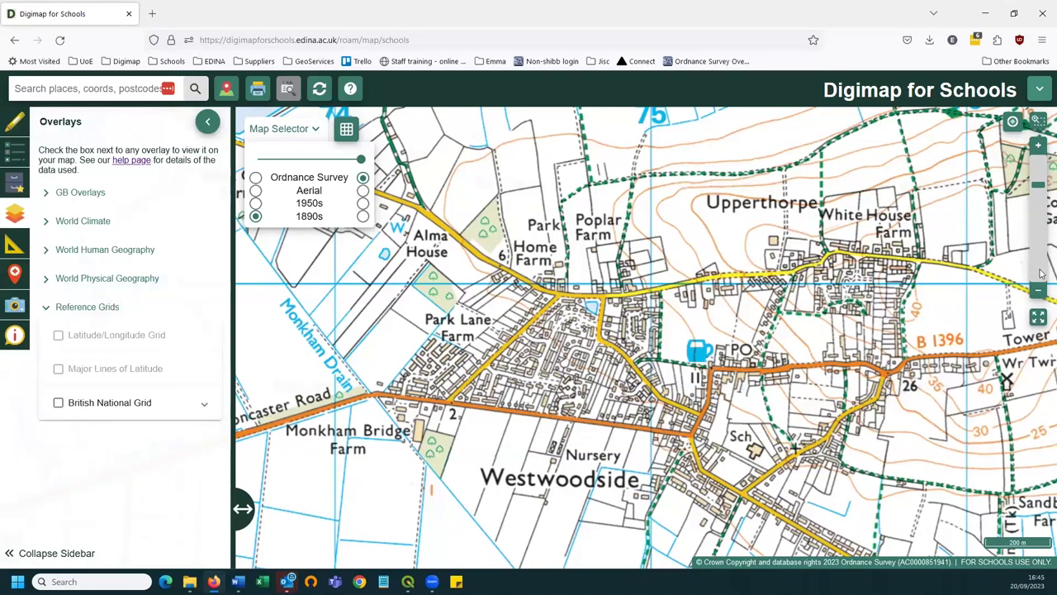
pyautogui.click(1038, 316)
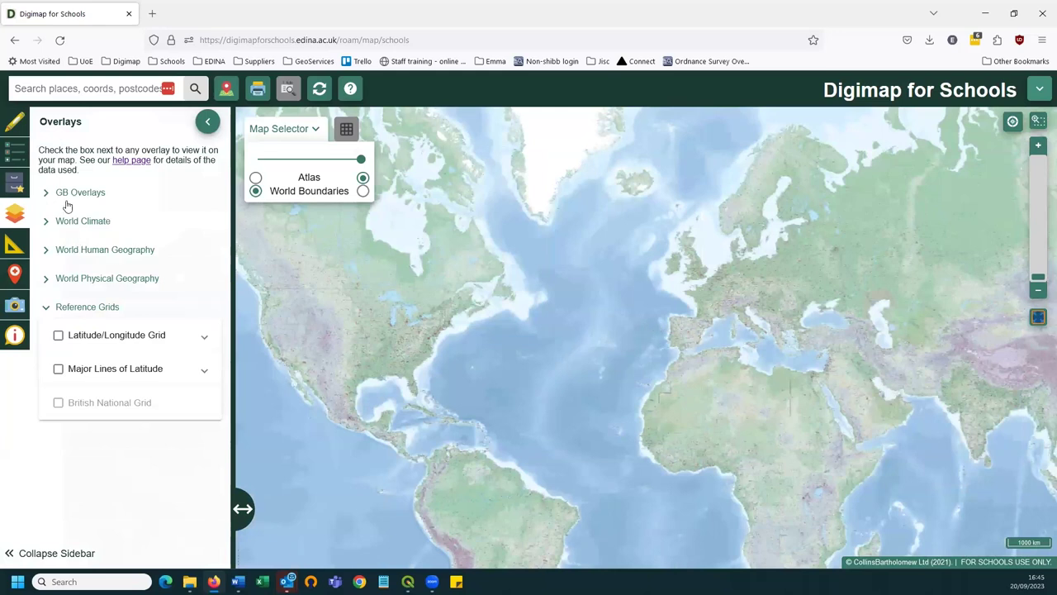
pyautogui.click(59, 337)
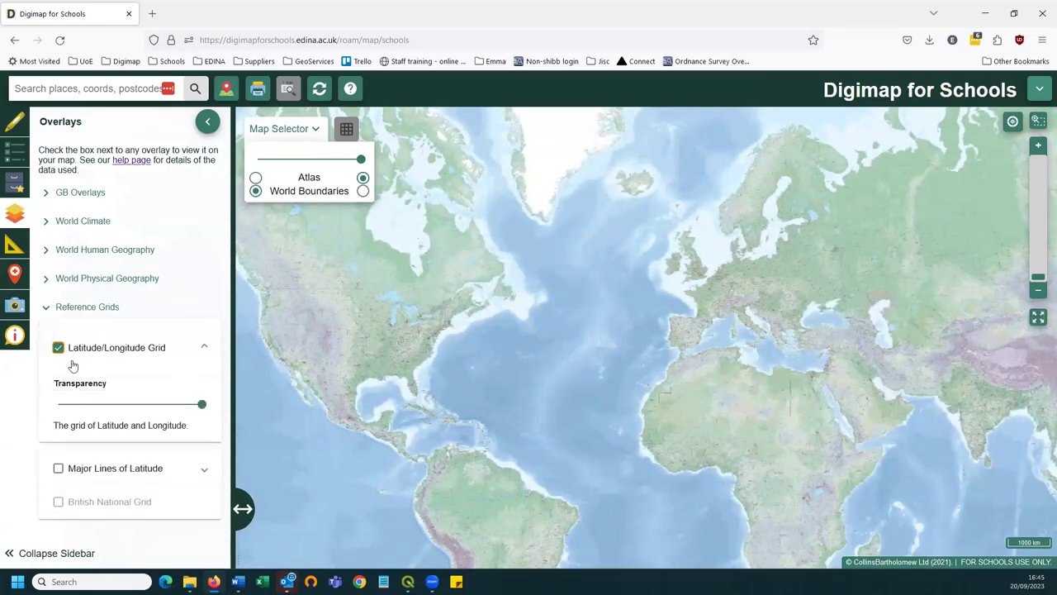
pyautogui.scroll(3, 727, 342)
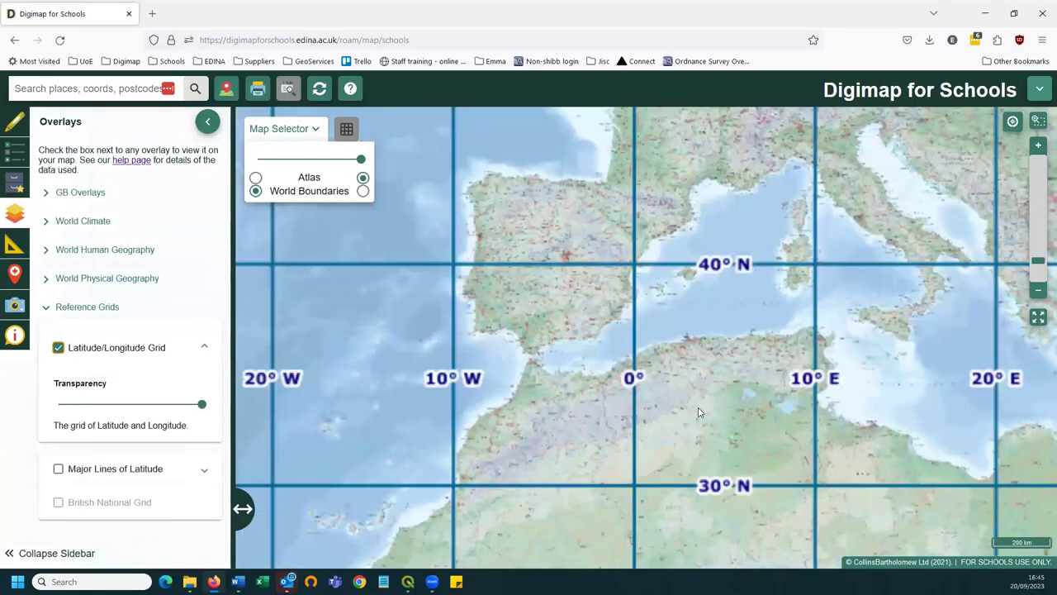
pyautogui.scroll(1, 698, 412)
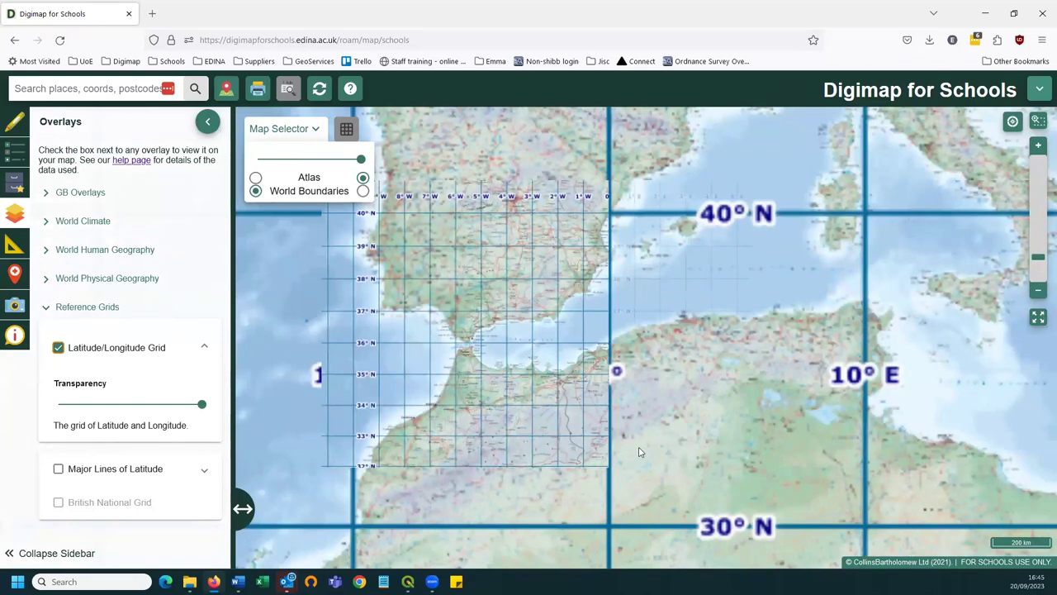
pyautogui.scroll(1, 638, 452)
pyautogui.scroll(2, 686, 452)
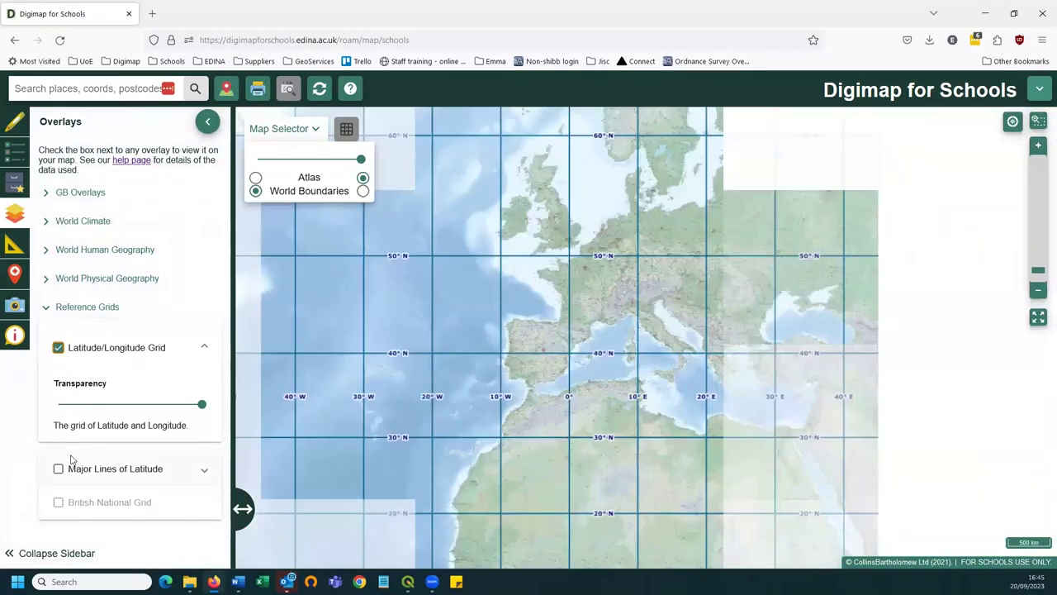
# Swap the latitude/longitude grid for Major Lines of Latitude and pan over Africa and the Equator
pyautogui.click(58, 347)
pyautogui.click(58, 370)
pyautogui.scroll(-3, 591, 400)
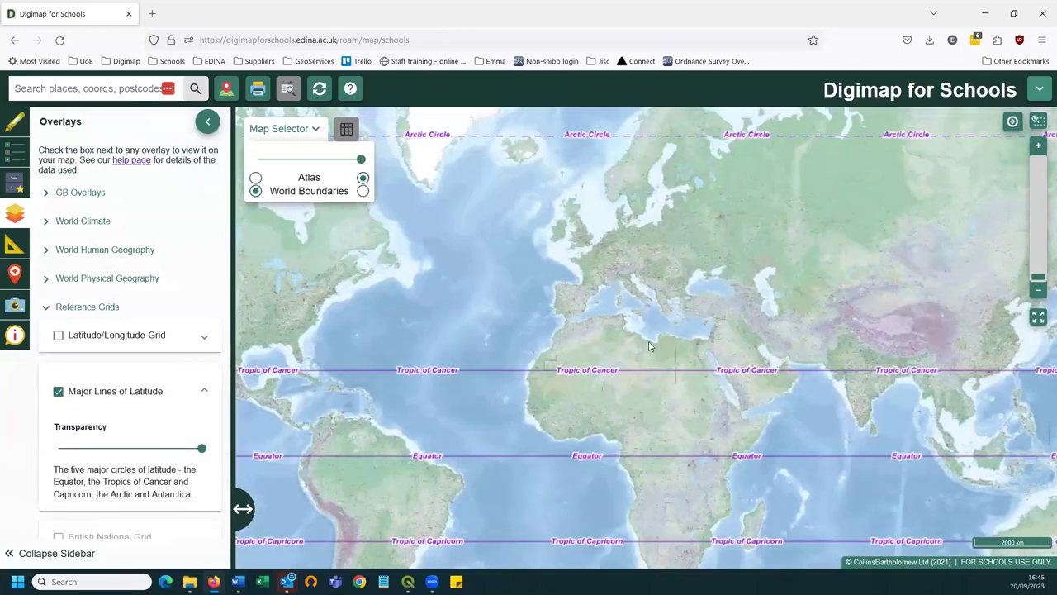
pyautogui.moveTo(653, 378); pyautogui.dragTo(680, 164)
pyautogui.moveTo(673, 206); pyautogui.dragTo(588, 380)
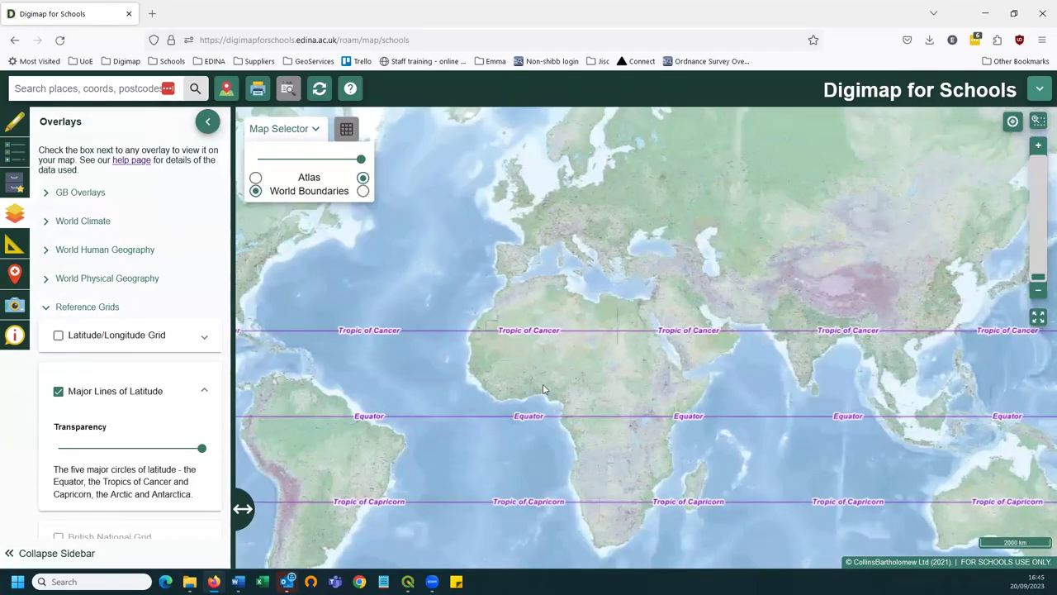
pyautogui.moveTo(541, 364); pyautogui.dragTo(498, 337)
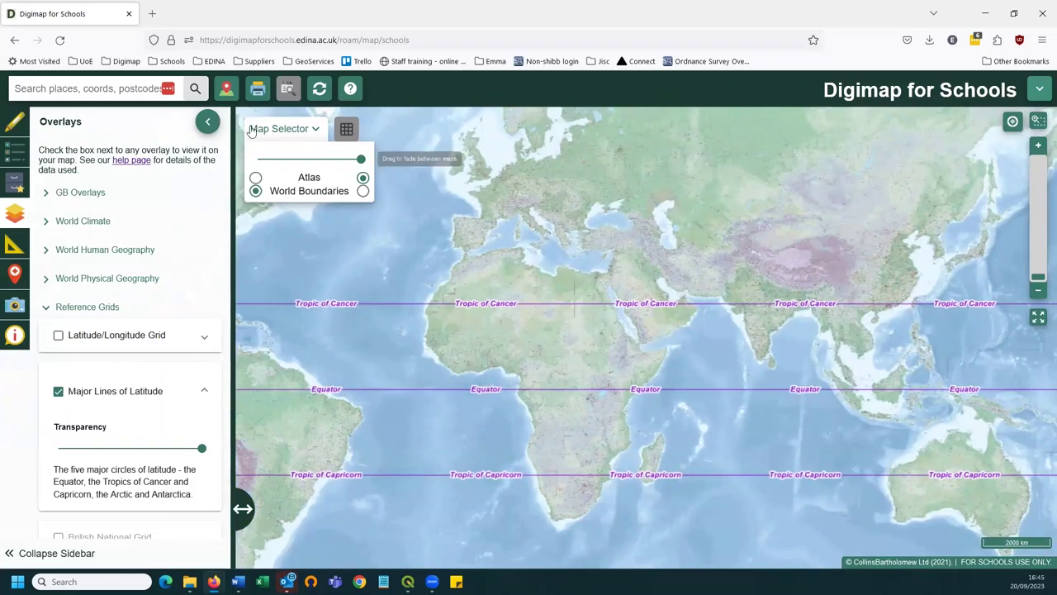
# Switch the base map to World Boundaries and pan east toward India
pyautogui.click(363, 191)
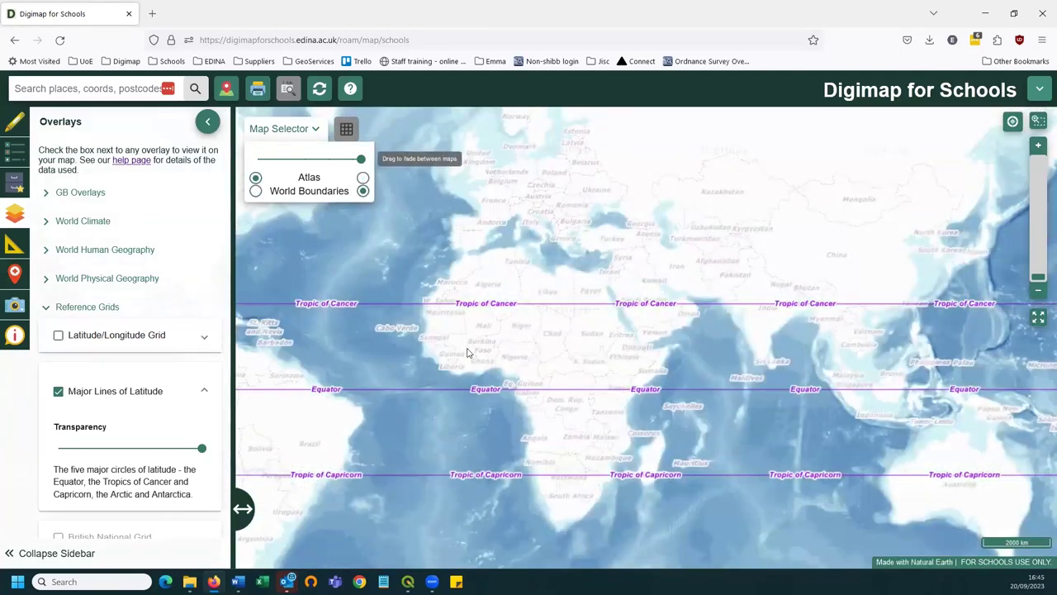
pyautogui.scroll(1, 527, 396)
pyautogui.moveTo(919, 408)
pyautogui.mouseDown()
pyautogui.moveTo(570, 411)
pyautogui.moveTo(921, 404)
pyautogui.mouseUp()
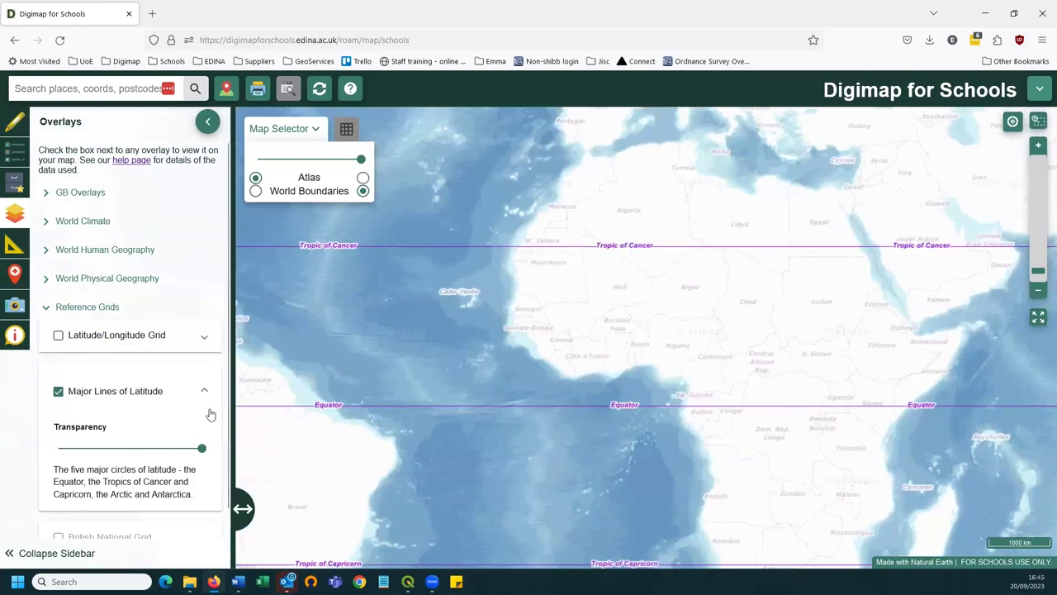
# Turn off Major Lines of Latitude, zoom back to the British Isles and collapse Reference Grids
pyautogui.click(207, 391)
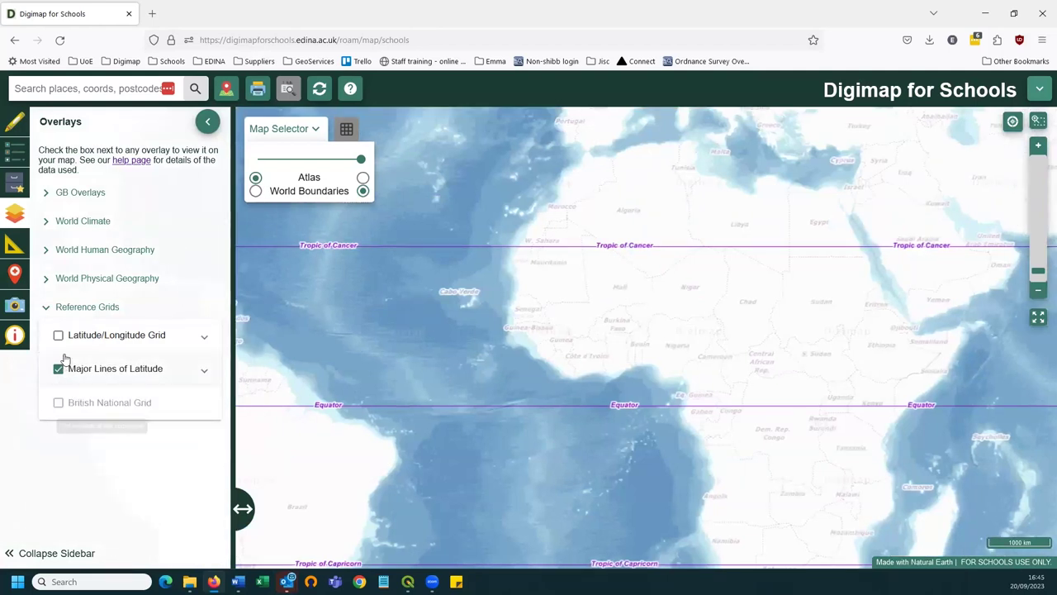
pyautogui.click(59, 369)
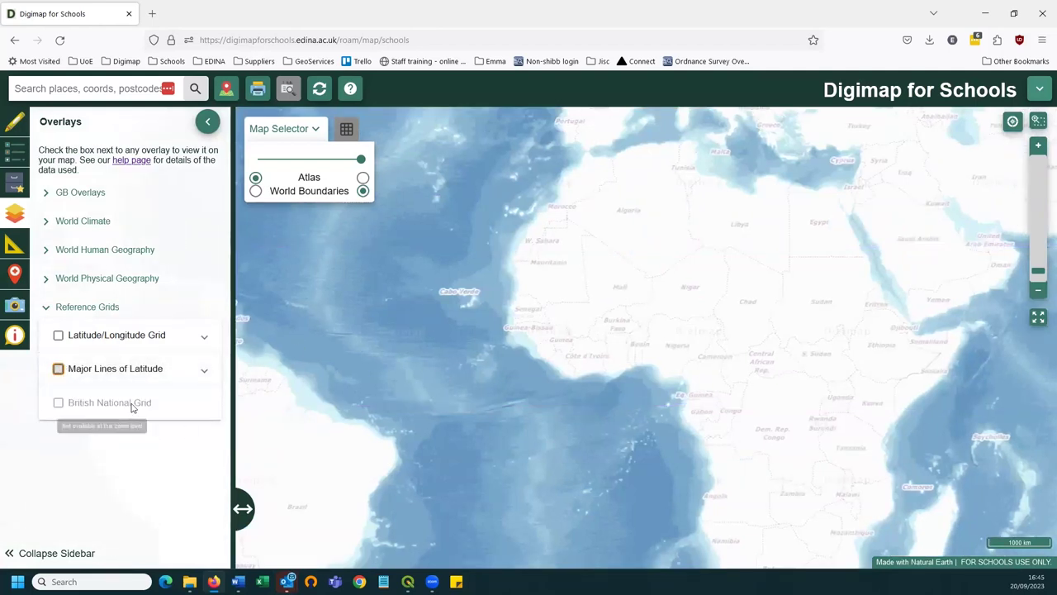
pyautogui.moveTo(630, 300); pyautogui.dragTo(636, 417)
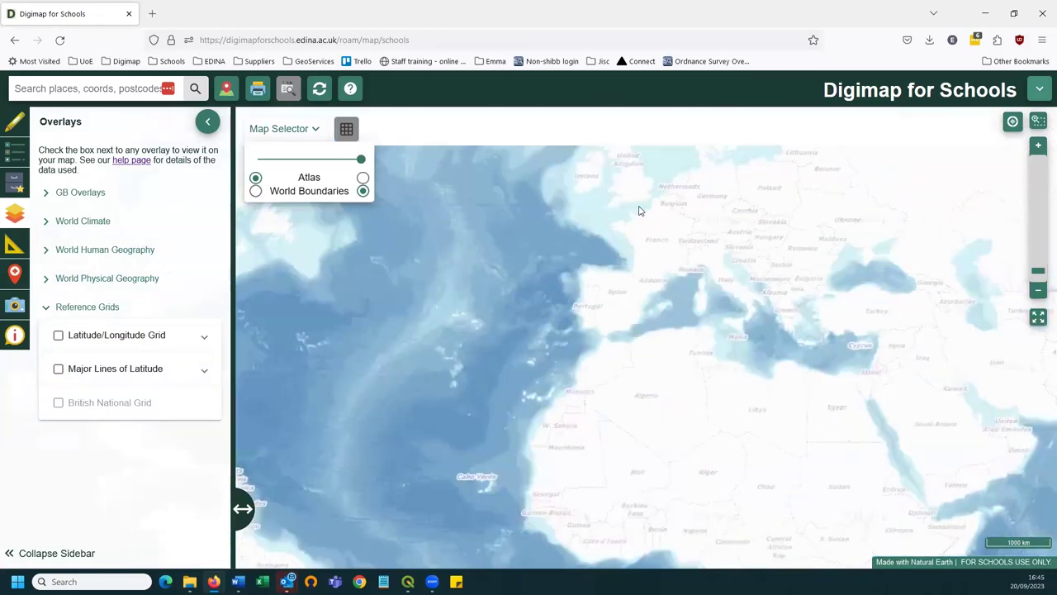
pyautogui.scroll(5, 621, 316)
pyautogui.scroll(1, 645, 326)
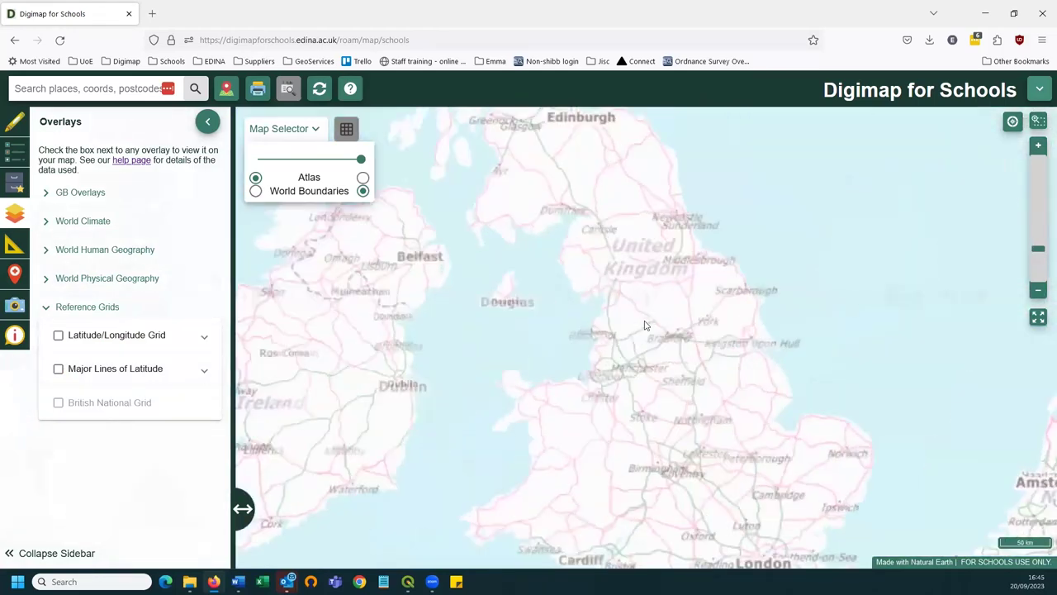
pyautogui.scroll(1, 646, 420)
pyautogui.scroll(-1, 638, 311)
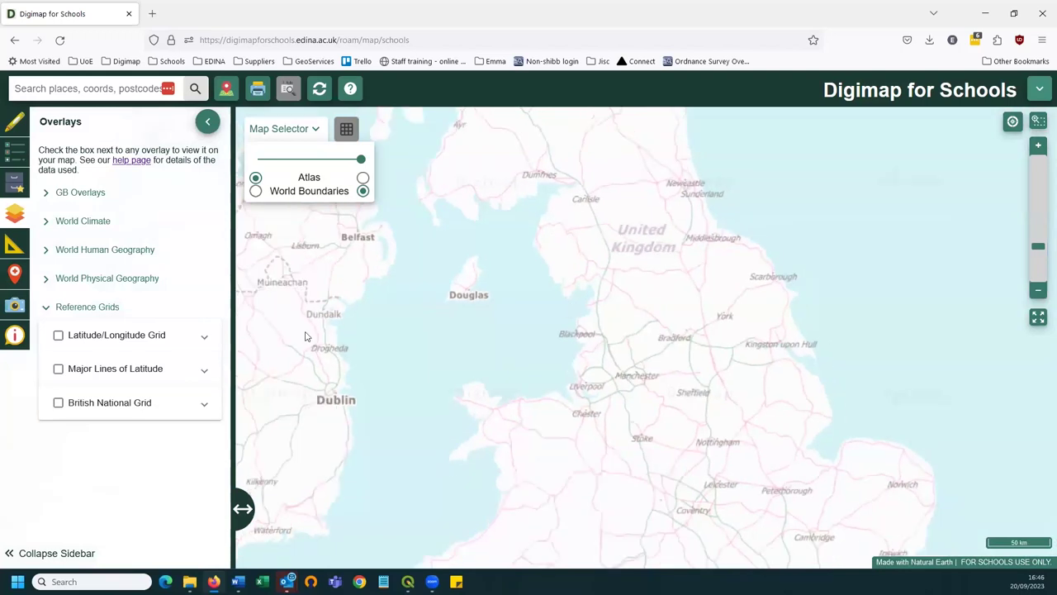
pyautogui.click(92, 307)
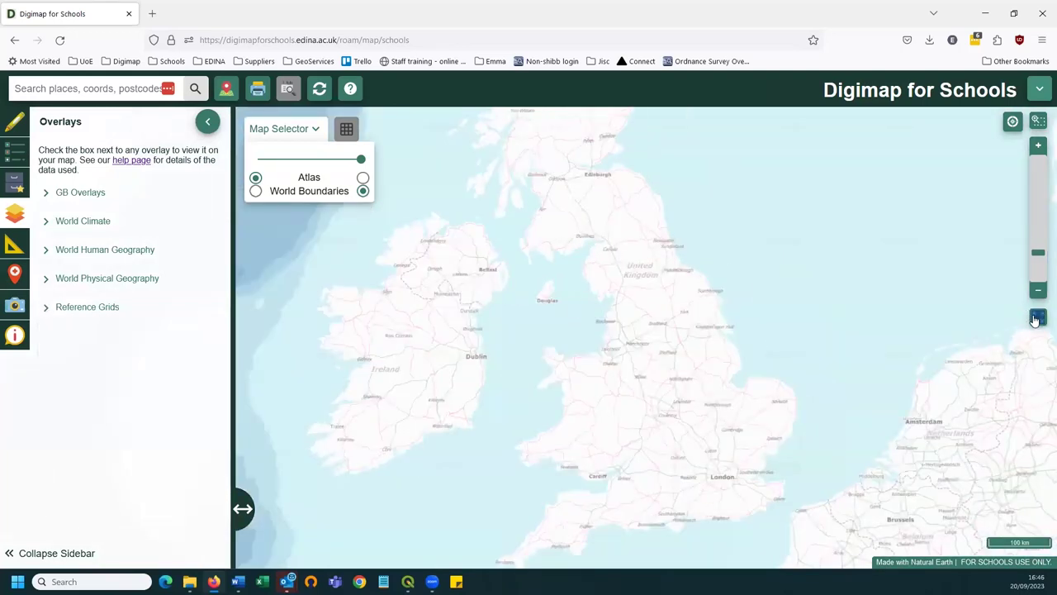
# Zoom to the whole world and switch on the 1970-2000 Avg. Temperature overlay
pyautogui.click(1038, 317)
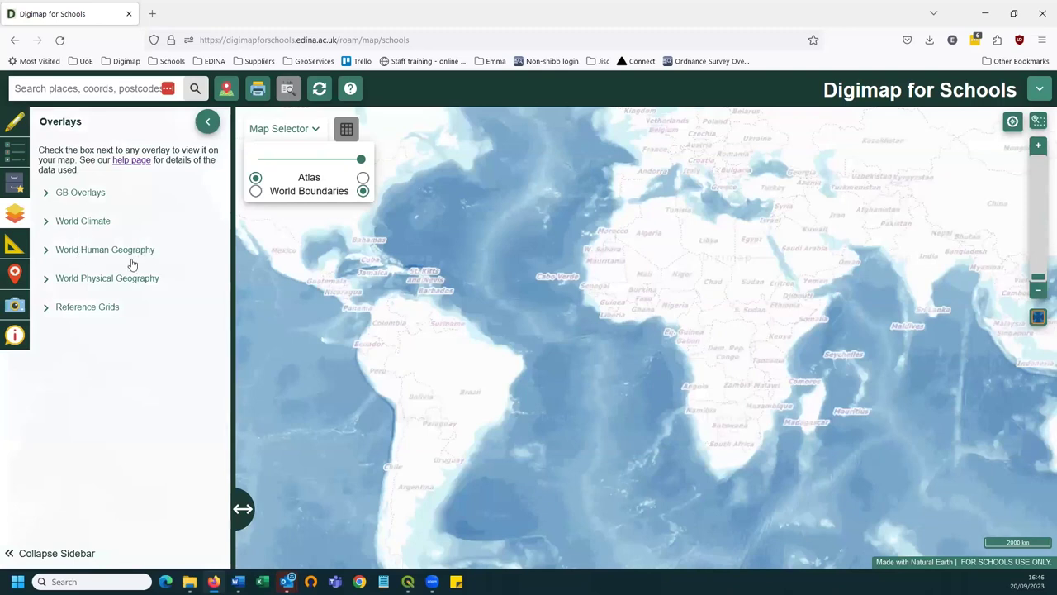
pyautogui.click(85, 222)
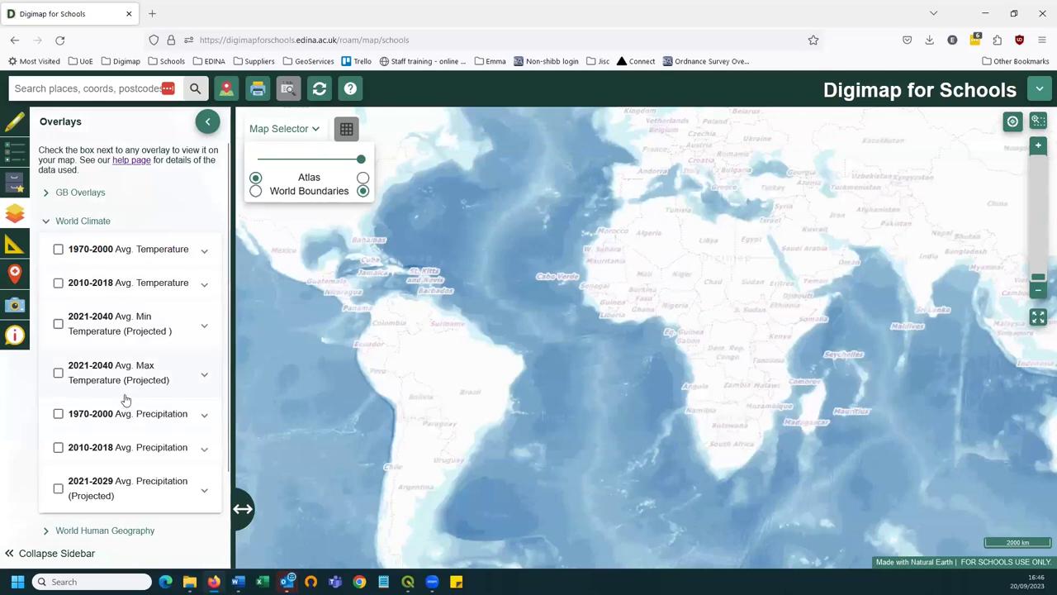
pyautogui.click(312, 130)
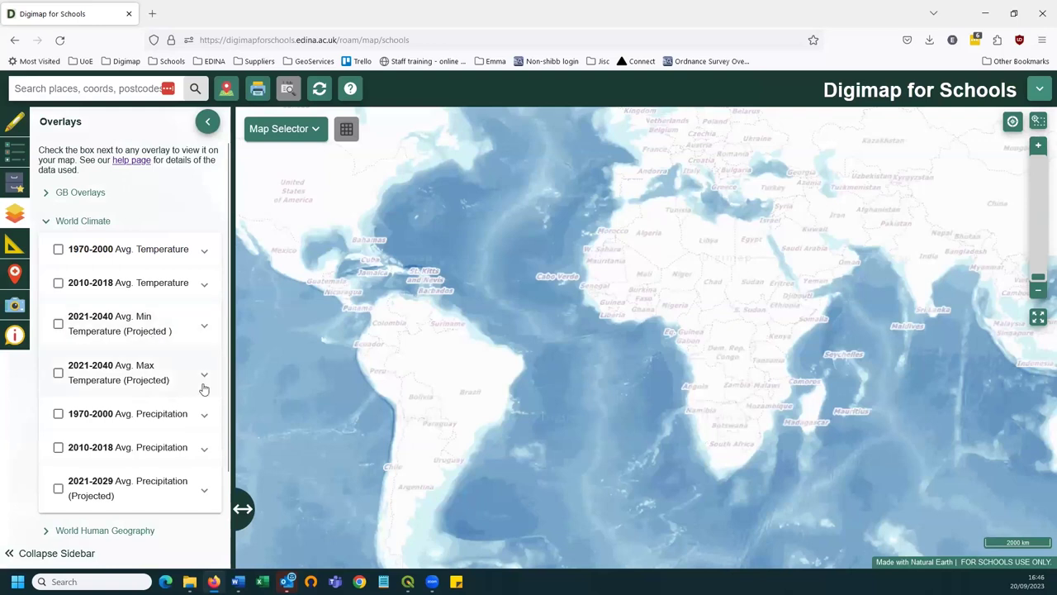
pyautogui.click(58, 250)
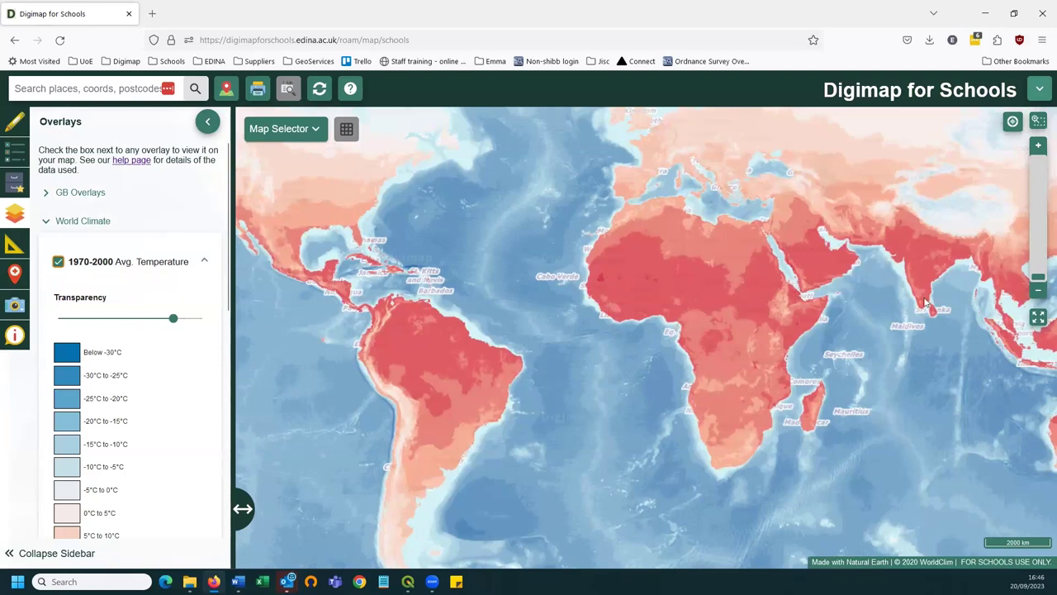
pyautogui.click(204, 262)
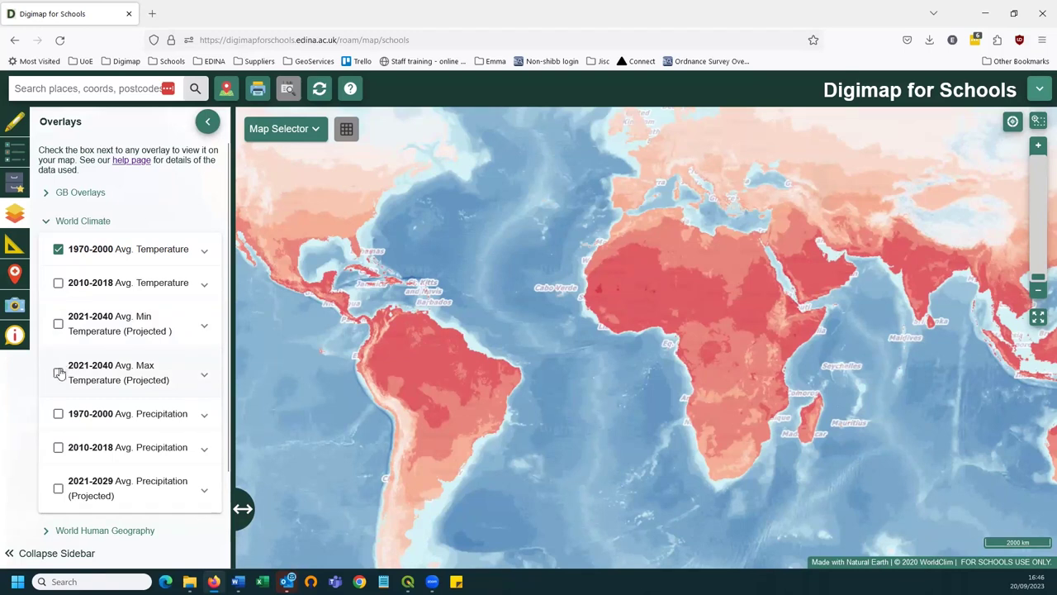
# Swap to the 2021-2040 Avg. Min Temperature overlay, briefly adding 2021-2040 Avg. Max
pyautogui.click(58, 324)
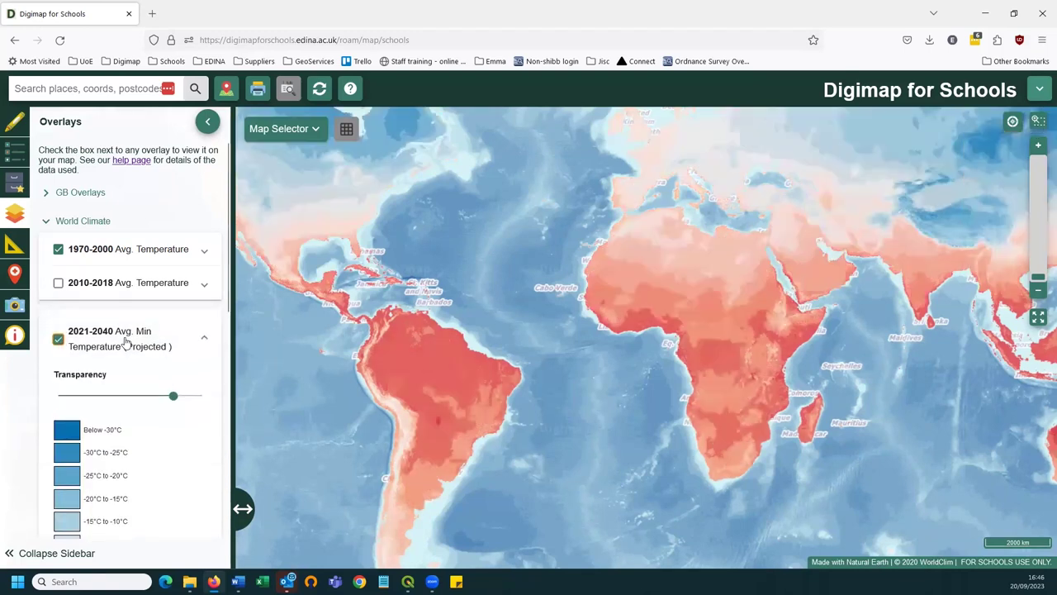
pyautogui.click(65, 335)
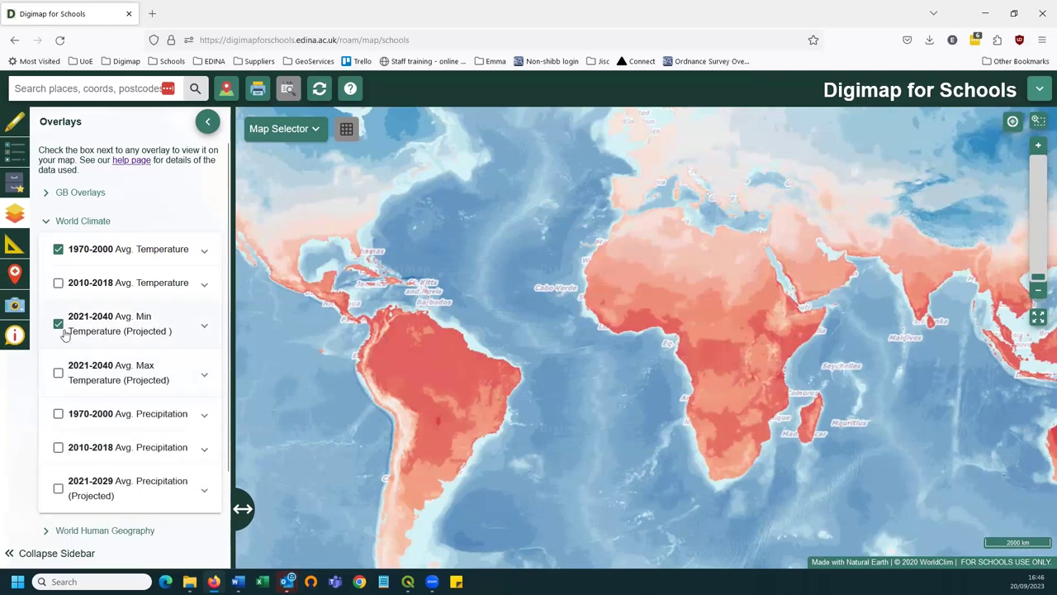
pyautogui.click(58, 250)
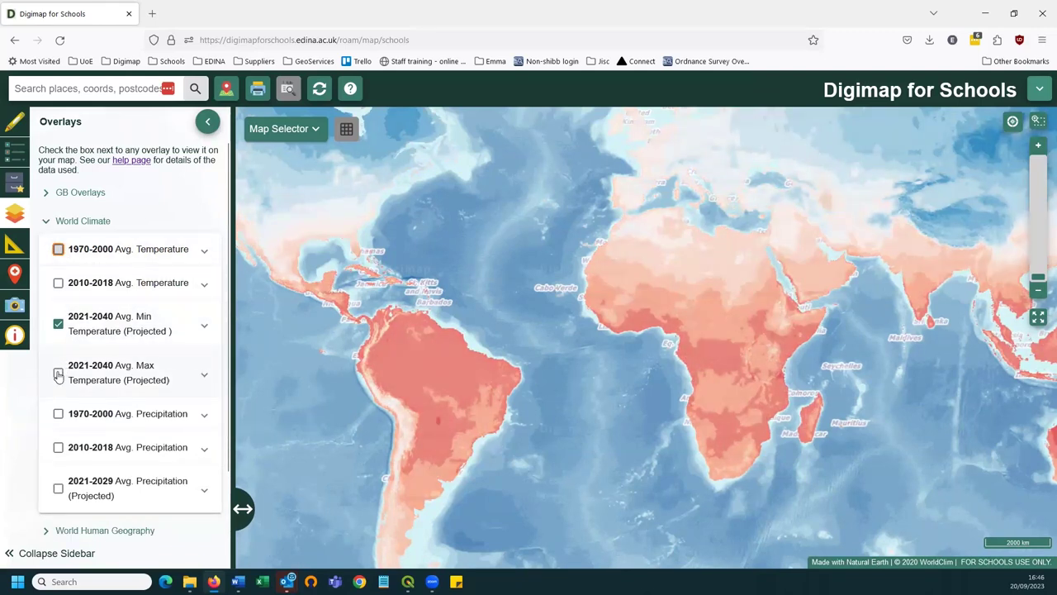
pyautogui.click(58, 375)
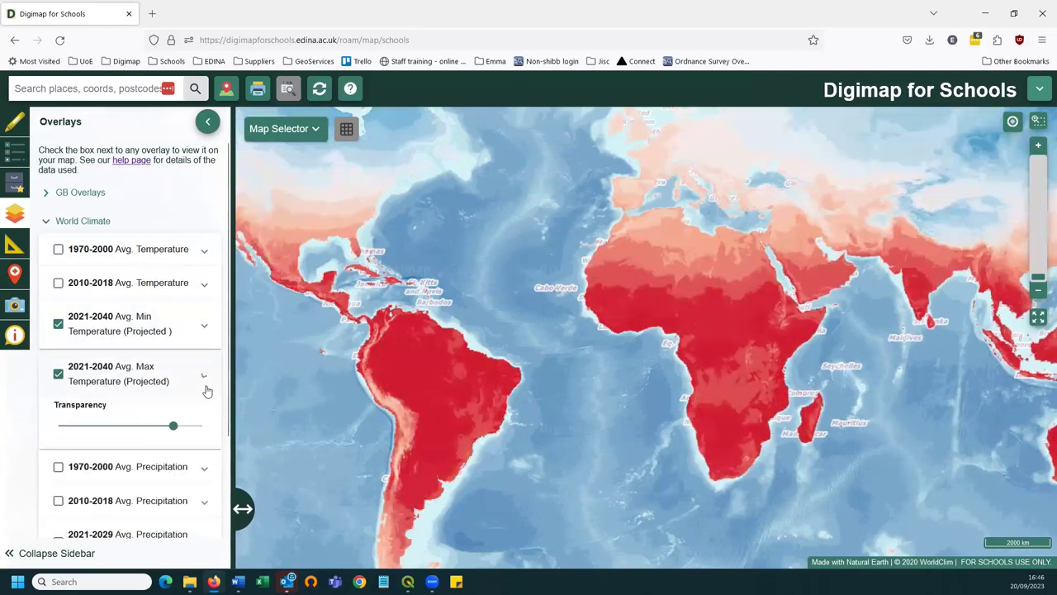
pyautogui.click(203, 327)
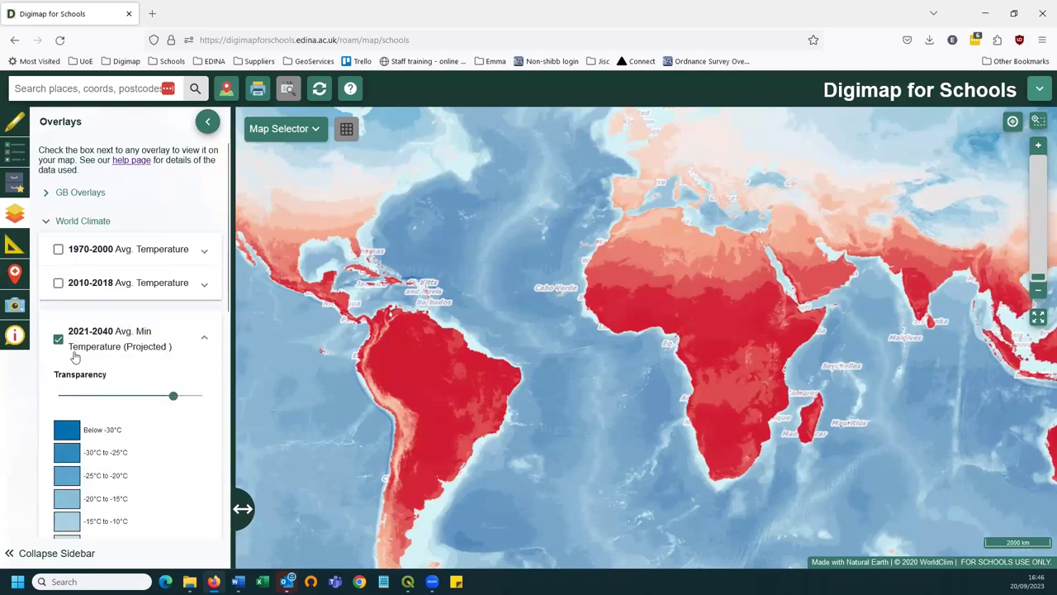
# Turn off Avg. Max, adjust the Avg. Min overlay's transparency, and collapse World Climate
pyautogui.scroll(-3, 138, 430)
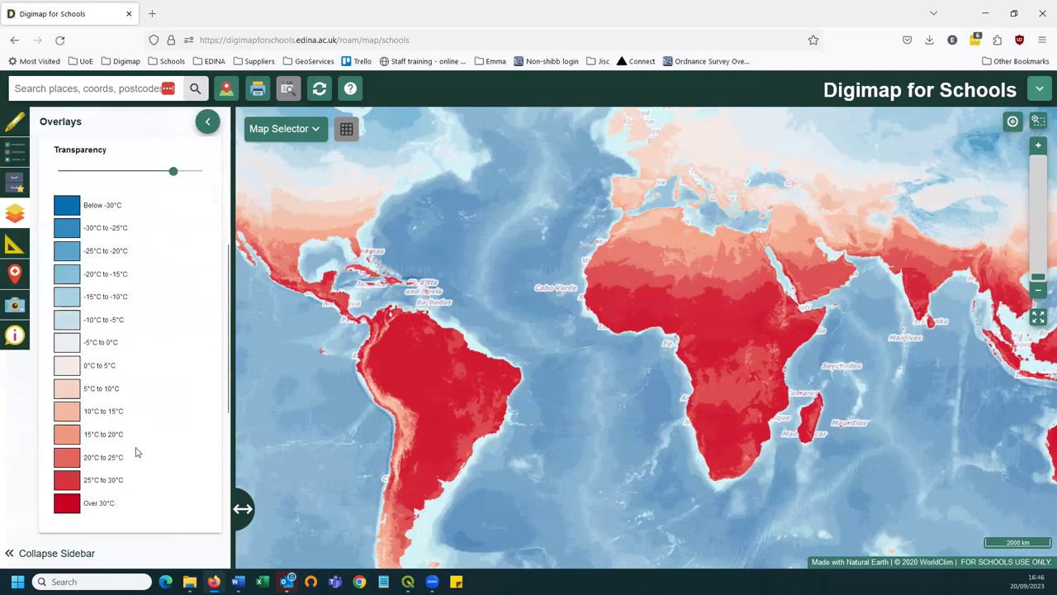
pyautogui.scroll(-2, 138, 451)
pyautogui.click(57, 413)
pyautogui.scroll(1, 137, 265)
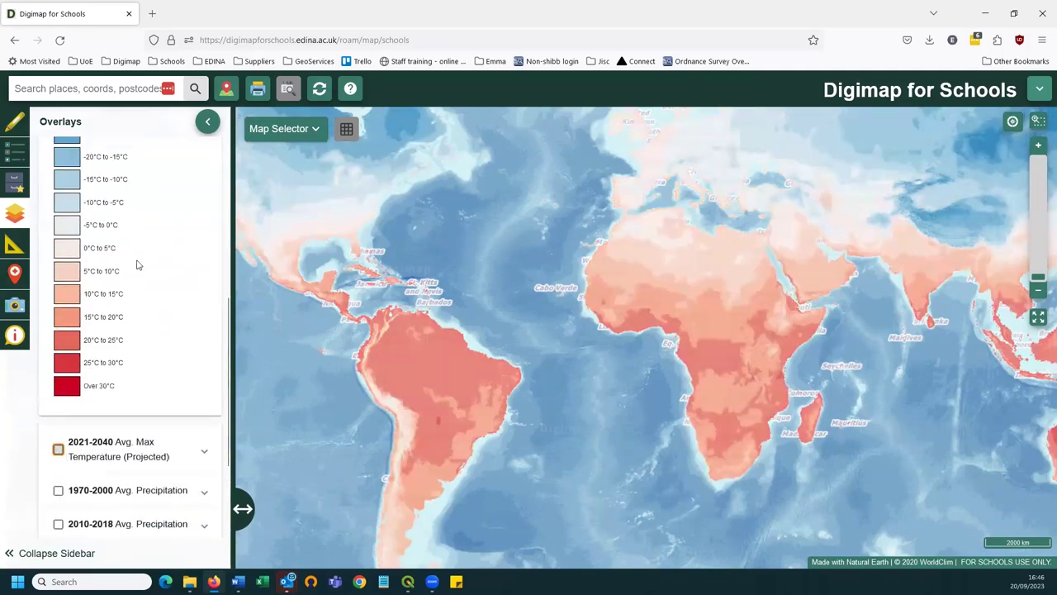
pyautogui.scroll(3, 138, 263)
pyautogui.moveTo(174, 247); pyautogui.dragTo(202, 247)
pyautogui.click(206, 190)
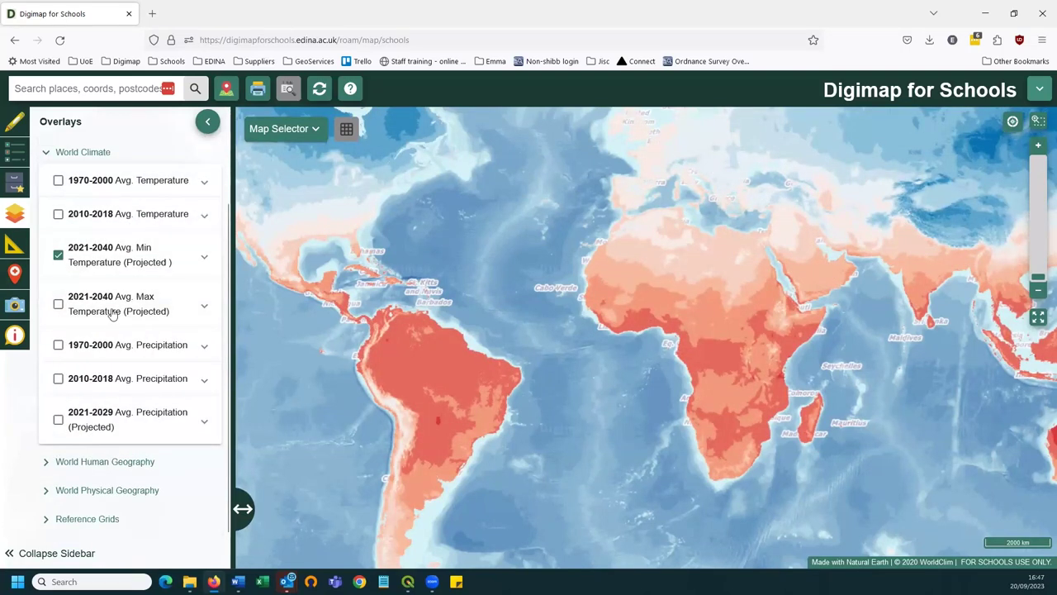
pyautogui.click(50, 152)
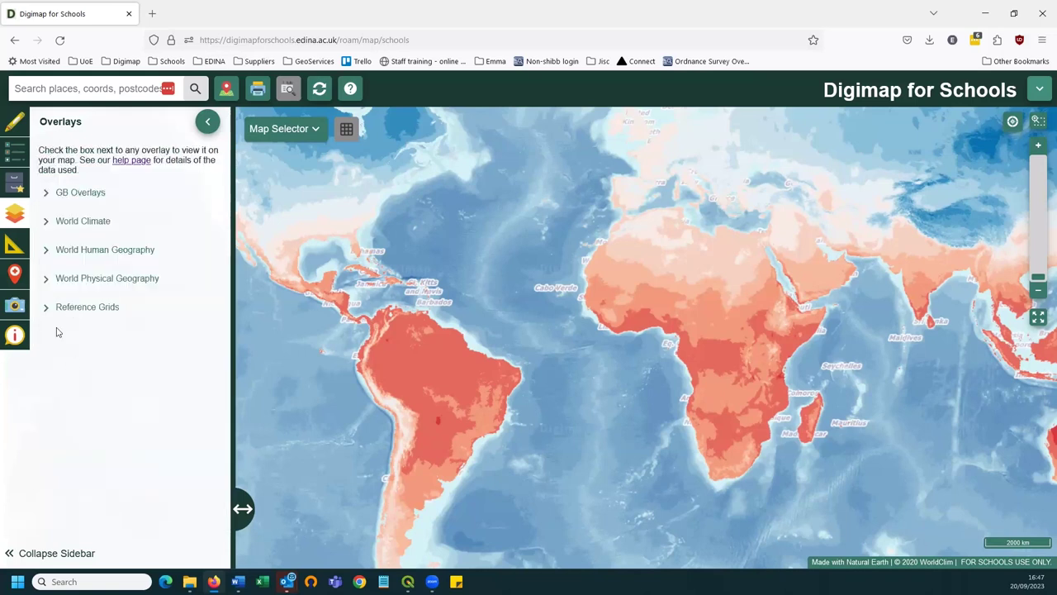
# Turn on the Population Density overlay under World Human Geography and adjust its transparency
pyautogui.click(46, 251)
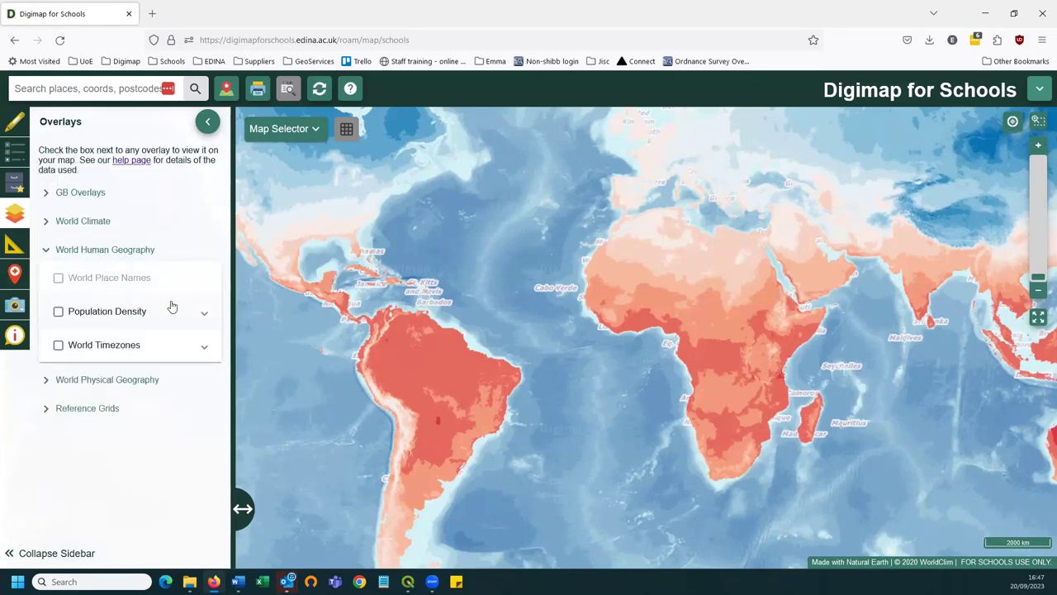
pyautogui.click(59, 312)
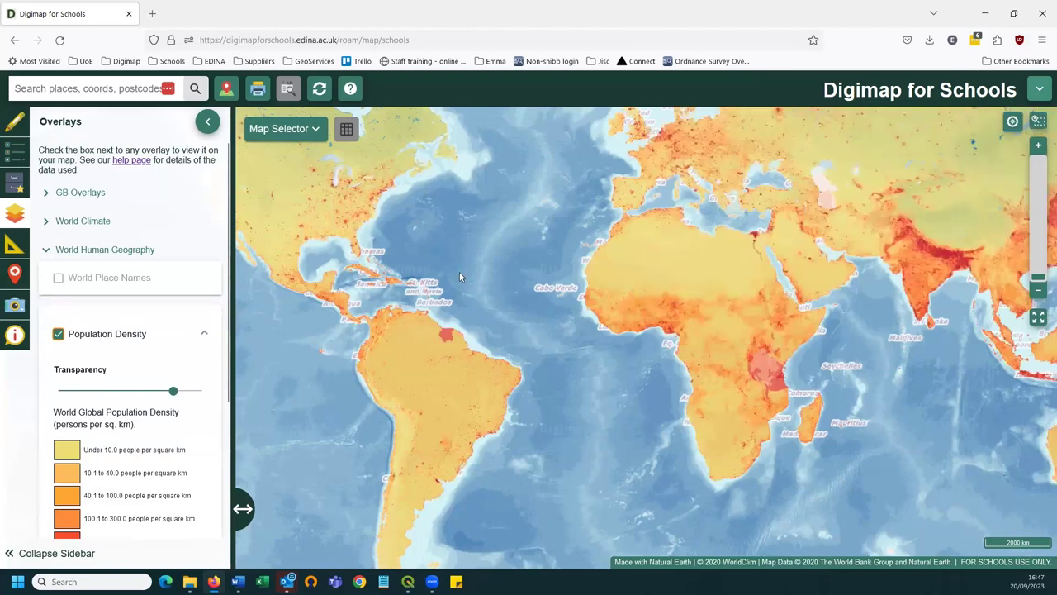
pyautogui.moveTo(168, 390); pyautogui.dragTo(211, 391)
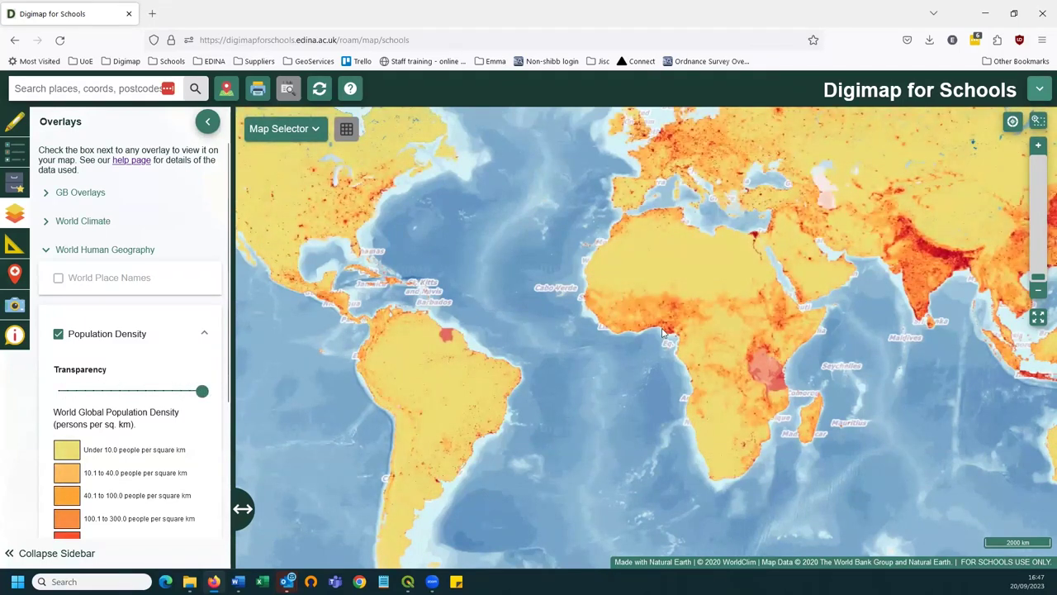
# Pan and zoom around Europe to examine its population density clusters
pyautogui.moveTo(605, 362); pyautogui.dragTo(561, 447)
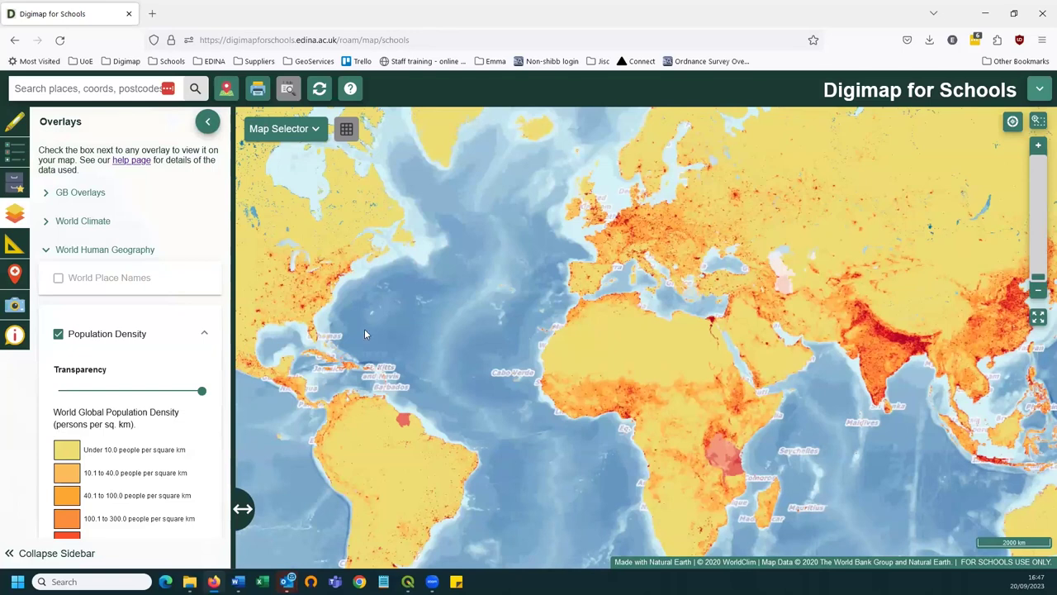
pyautogui.moveTo(528, 345); pyautogui.dragTo(522, 395)
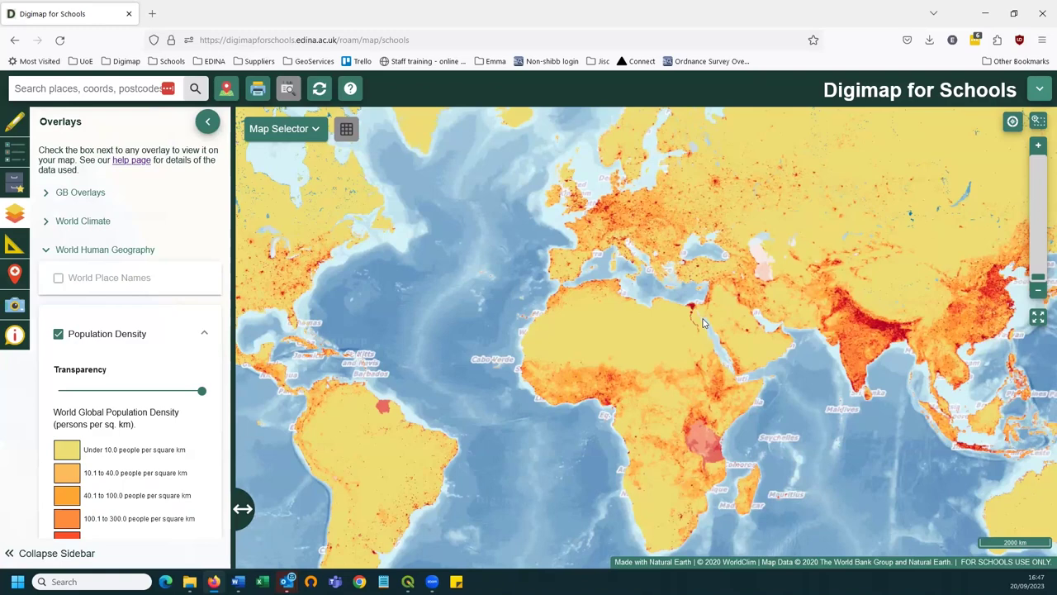
pyautogui.scroll(3, 702, 321)
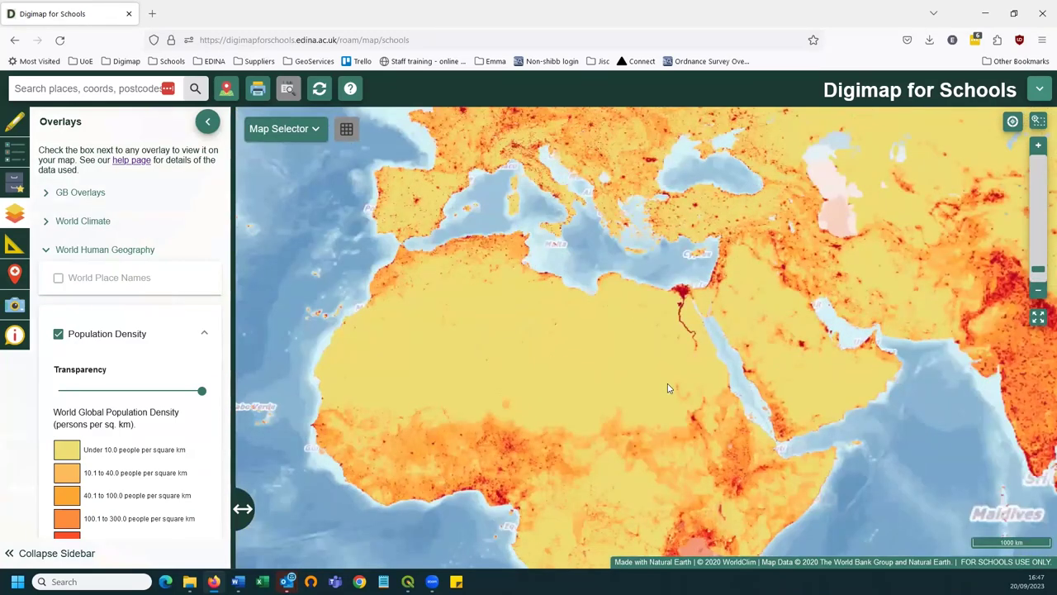
pyautogui.scroll(1, 614, 400)
pyautogui.scroll(1, 666, 337)
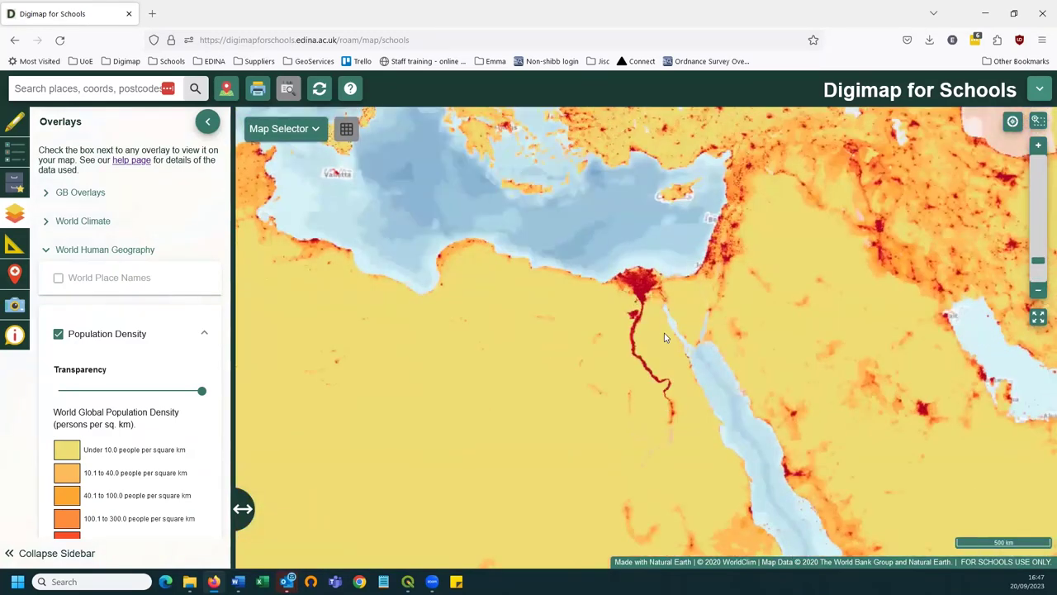
pyautogui.scroll(-3, 711, 359)
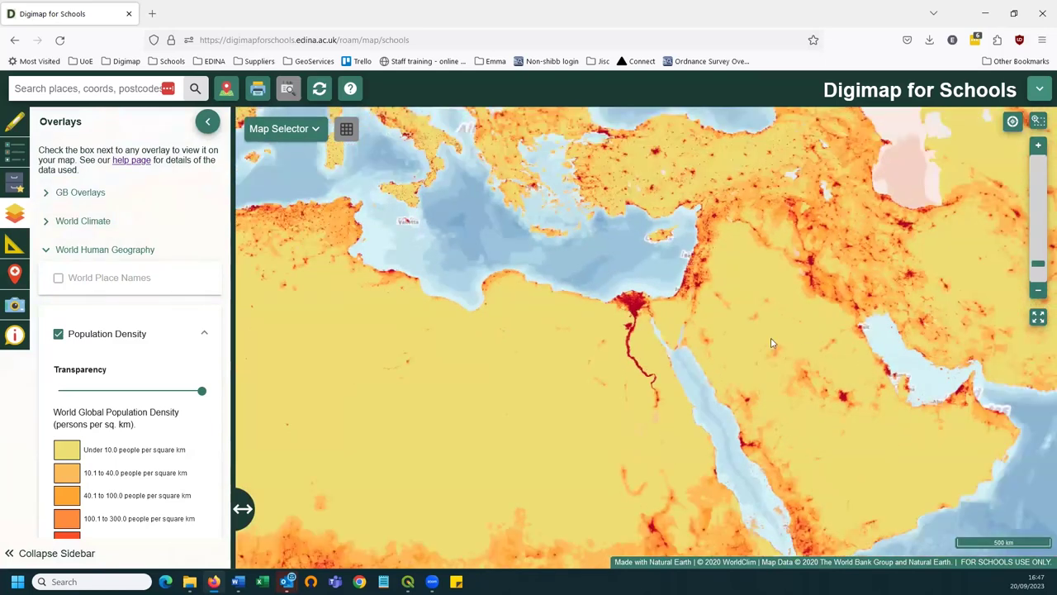
pyautogui.scroll(2, 774, 329)
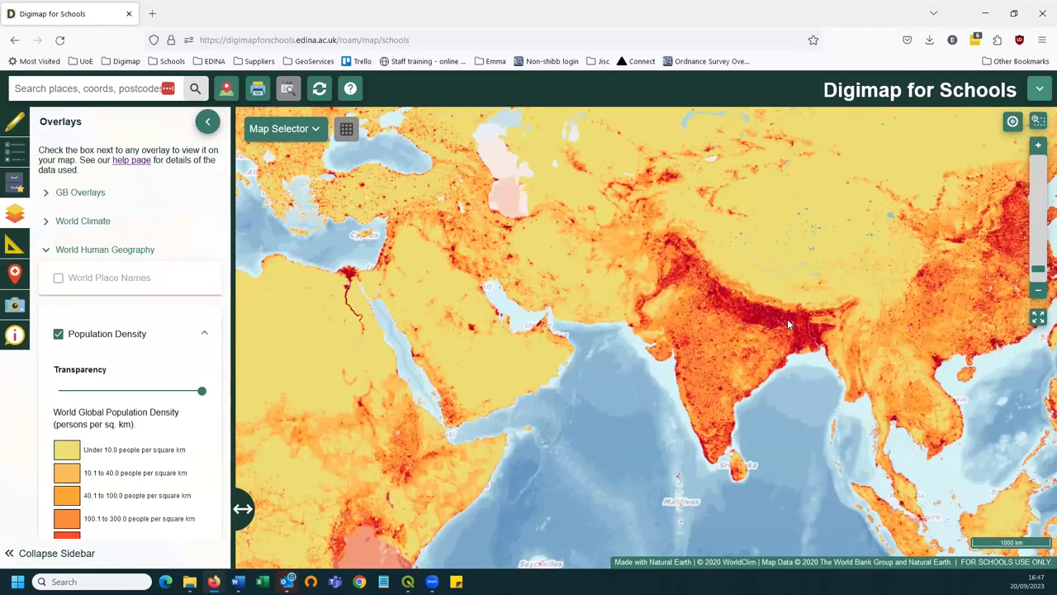
pyautogui.scroll(-1, 554, 392)
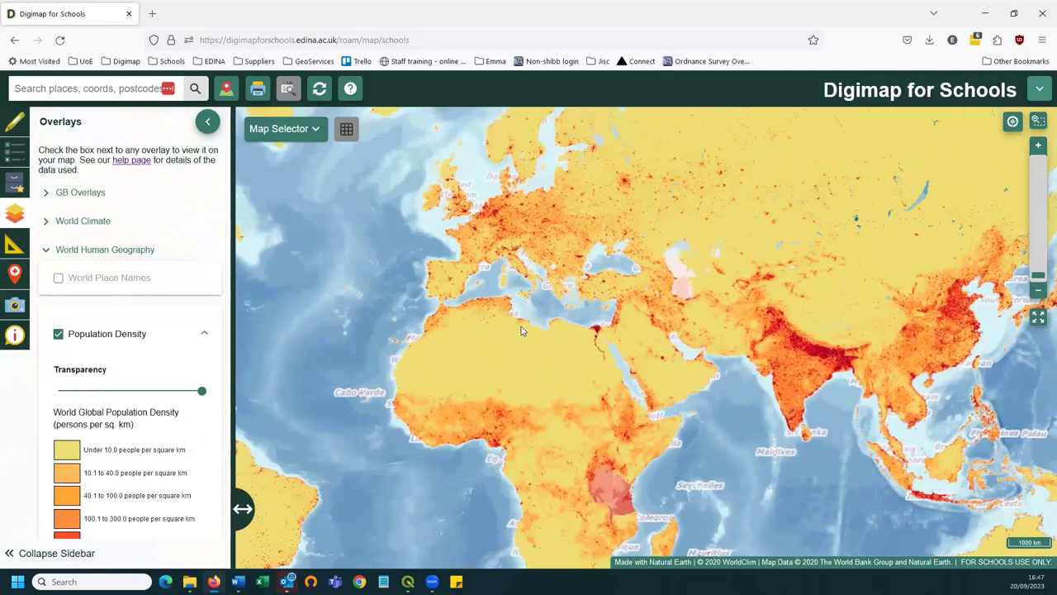
pyautogui.scroll(1, 504, 330)
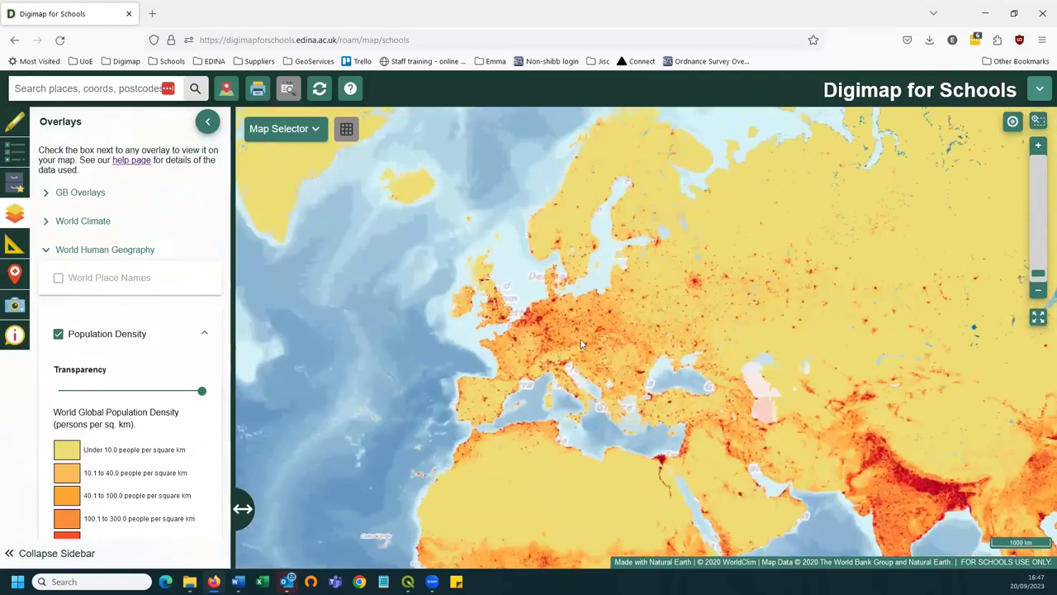
pyautogui.scroll(1, 599, 320)
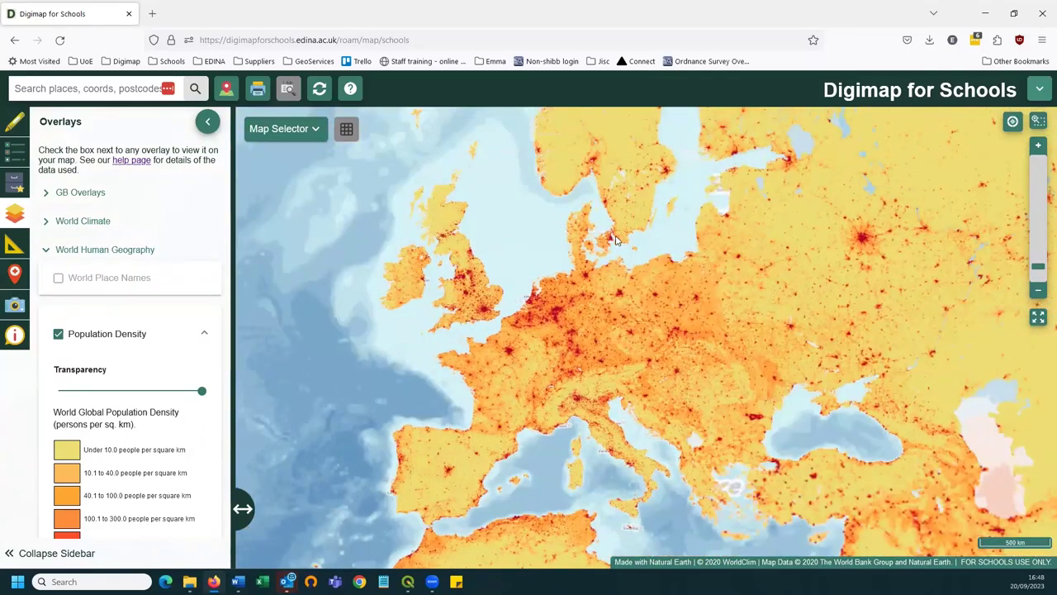
pyautogui.scroll(-1, 563, 346)
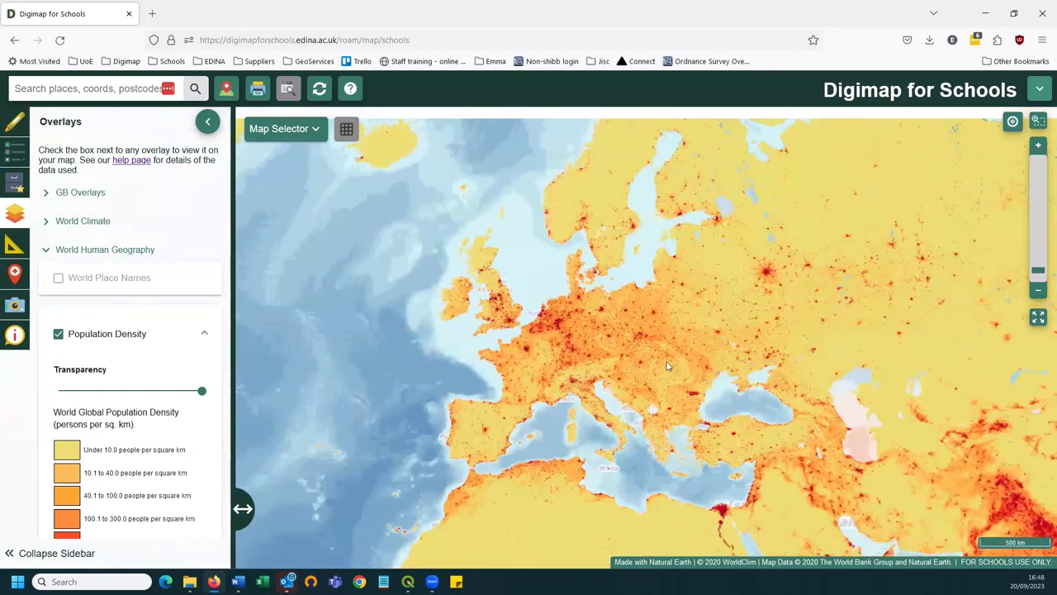
pyautogui.scroll(-1, 543, 377)
# Pan west to North America, then switch the Population Density overlay off
pyautogui.moveTo(543, 377); pyautogui.dragTo(732, 374)
pyautogui.scroll(2, 519, 364)
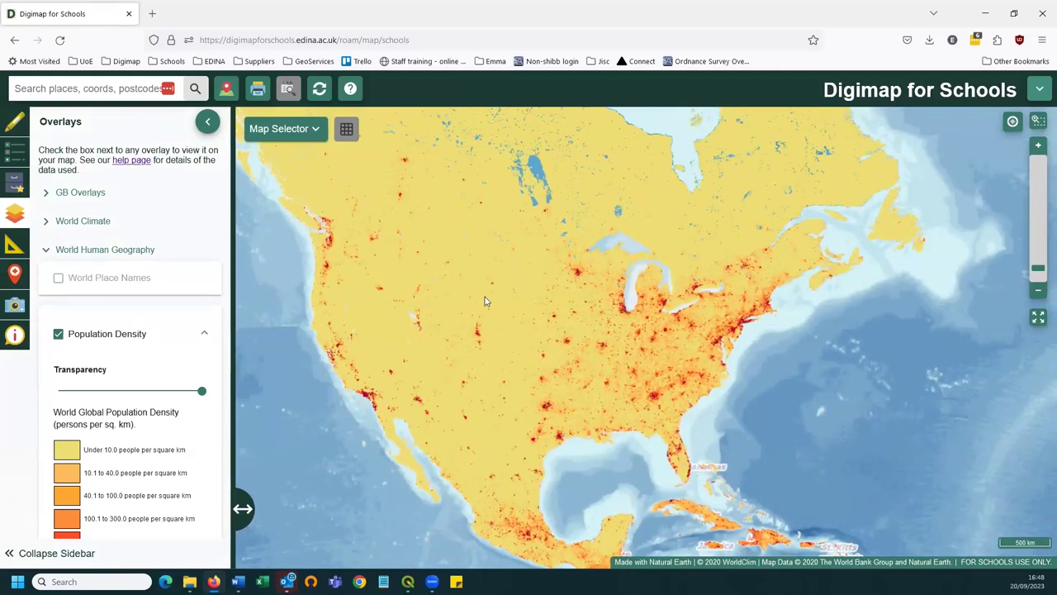
pyautogui.scroll(-3, 535, 337)
pyautogui.click(58, 334)
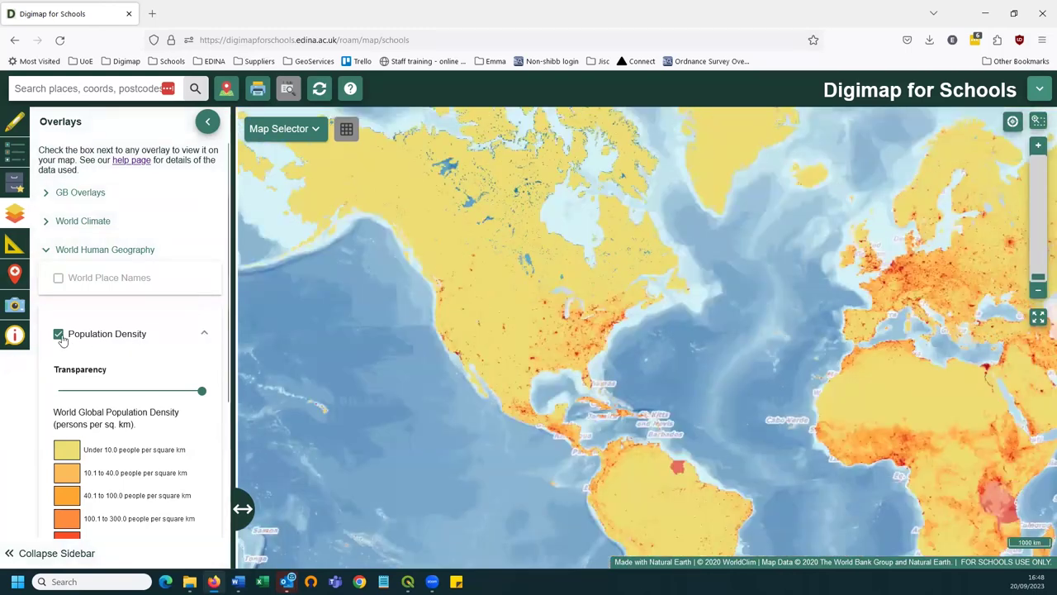
# Turn on the World Timezones overlay, briefly checking the World Climate group
pyautogui.click(58, 349)
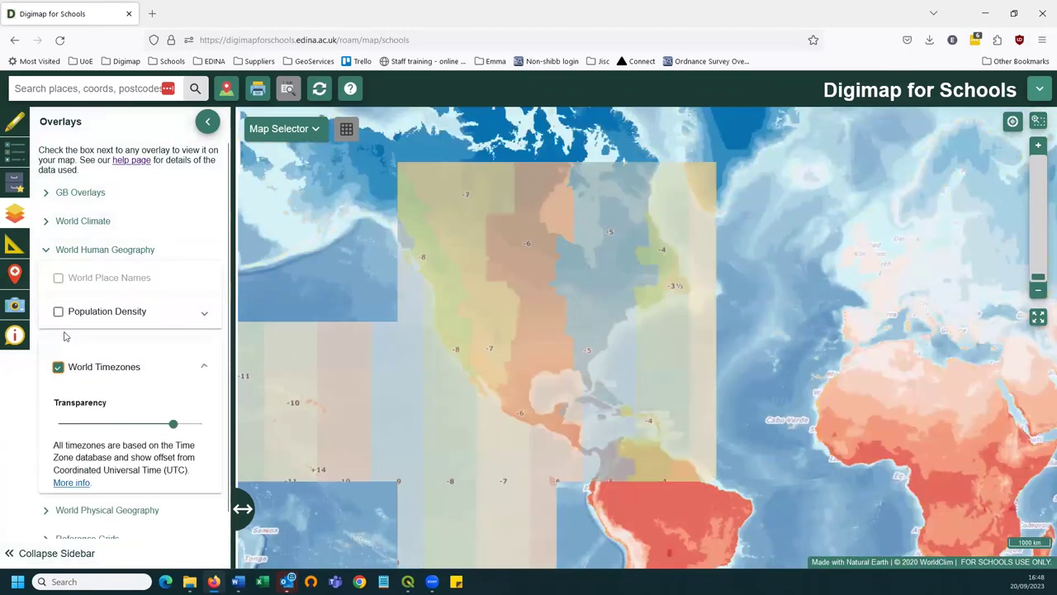
pyautogui.click(48, 223)
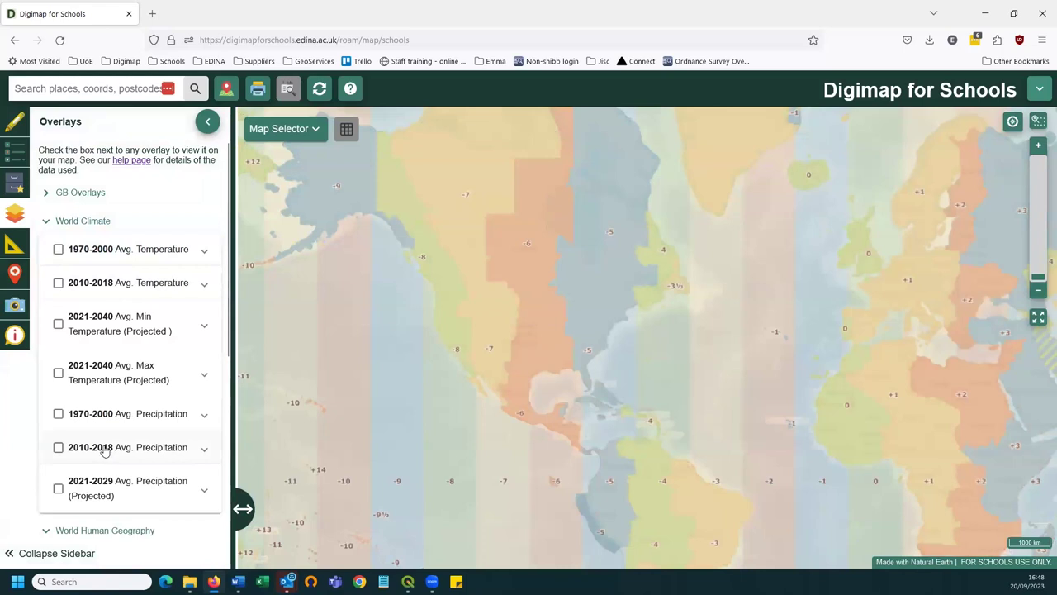
pyautogui.scroll(-1, 94, 413)
pyautogui.scroll(1, 93, 413)
pyautogui.click(45, 222)
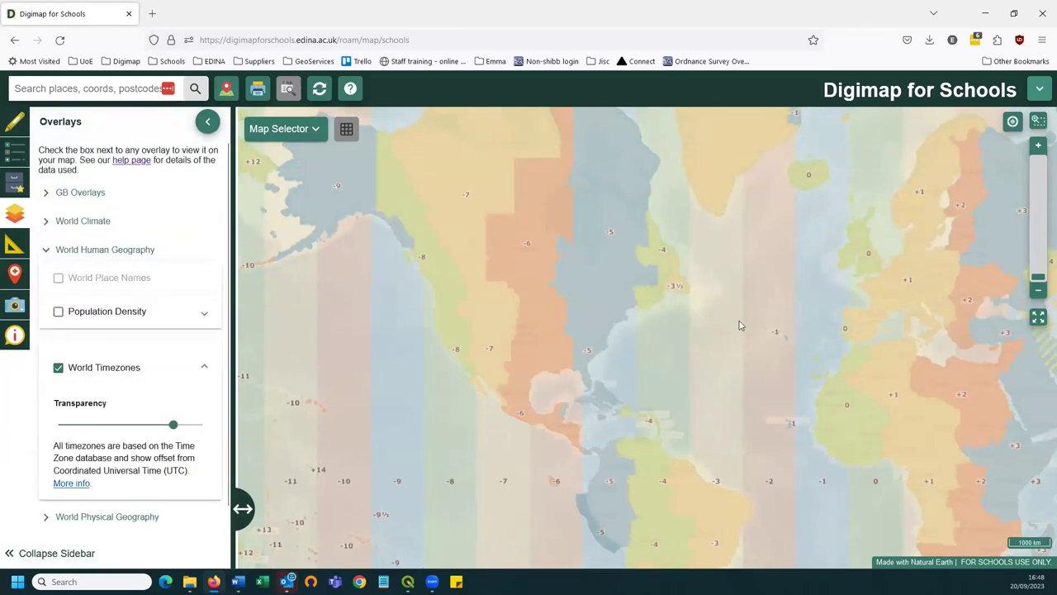
# Pan the timezone map from Europe eastward across Asia to Australia
pyautogui.moveTo(716, 344); pyautogui.dragTo(424, 342)
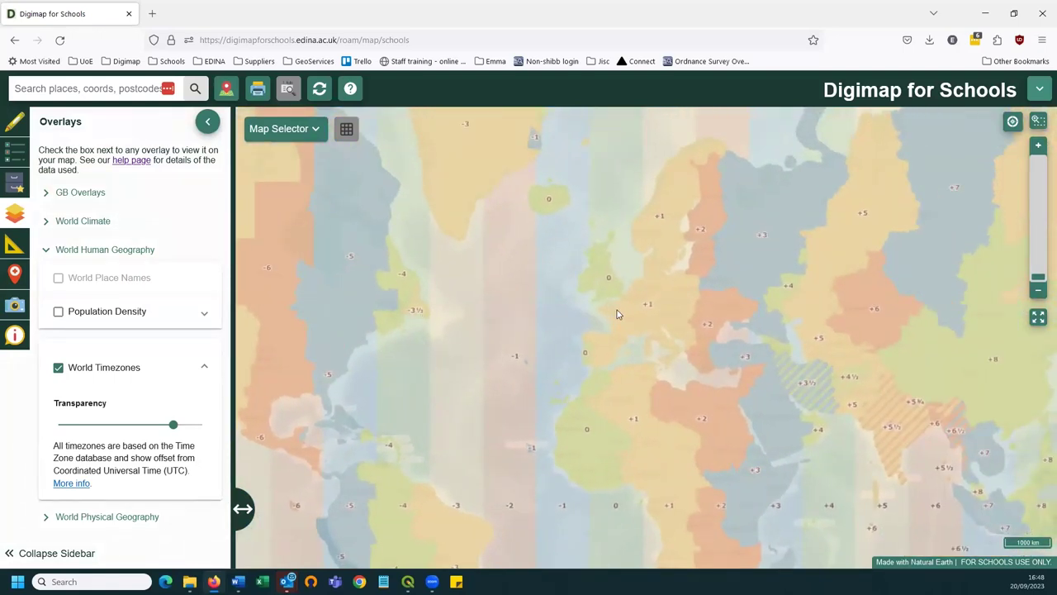
pyautogui.moveTo(619, 314); pyautogui.dragTo(434, 330)
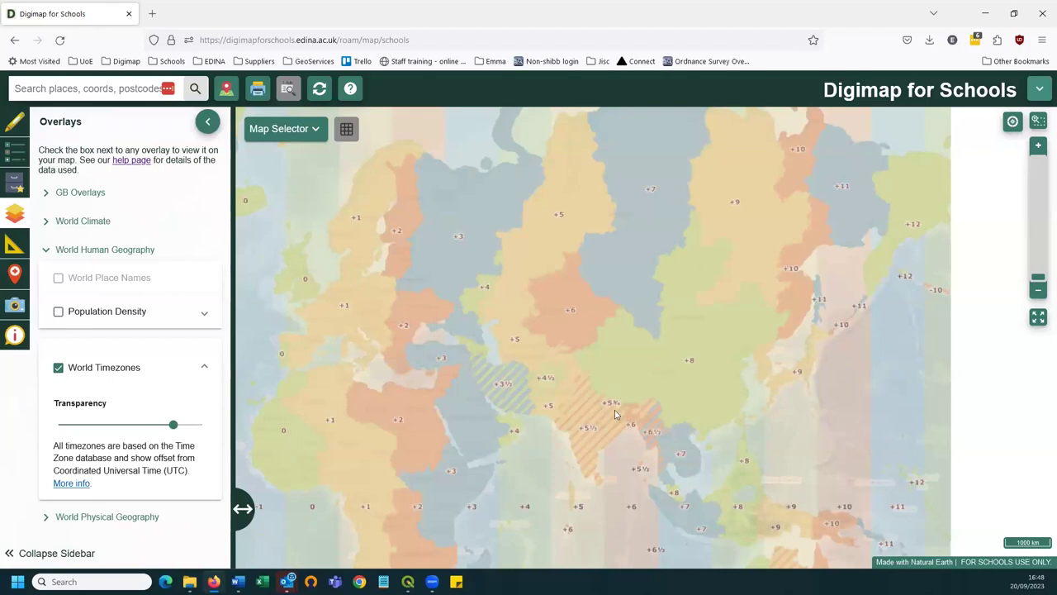
pyautogui.scroll(1, 643, 424)
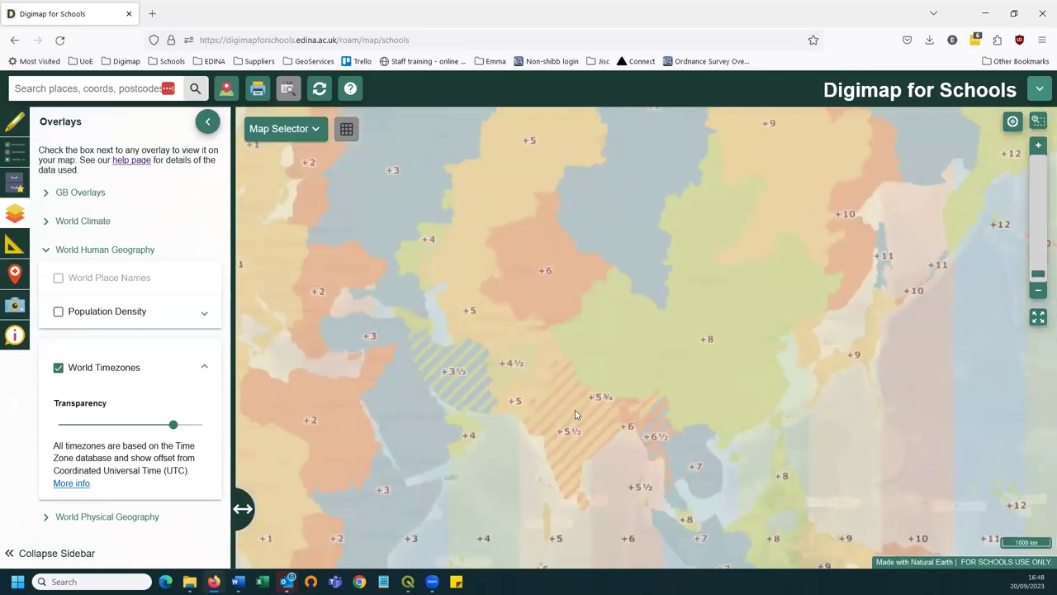
pyautogui.scroll(-2, 511, 399)
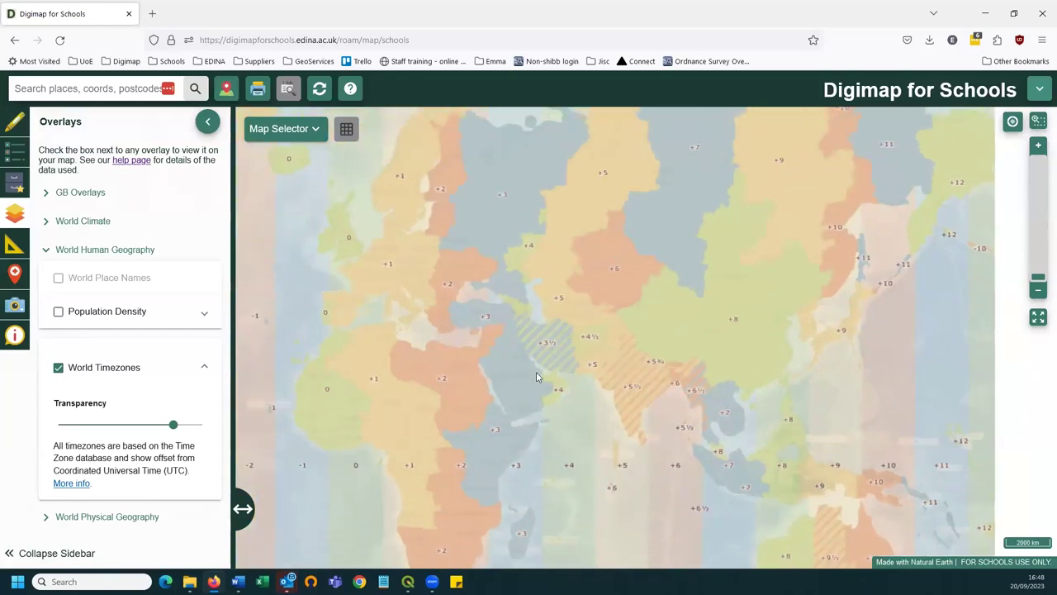
pyautogui.moveTo(536, 377); pyautogui.dragTo(601, 337)
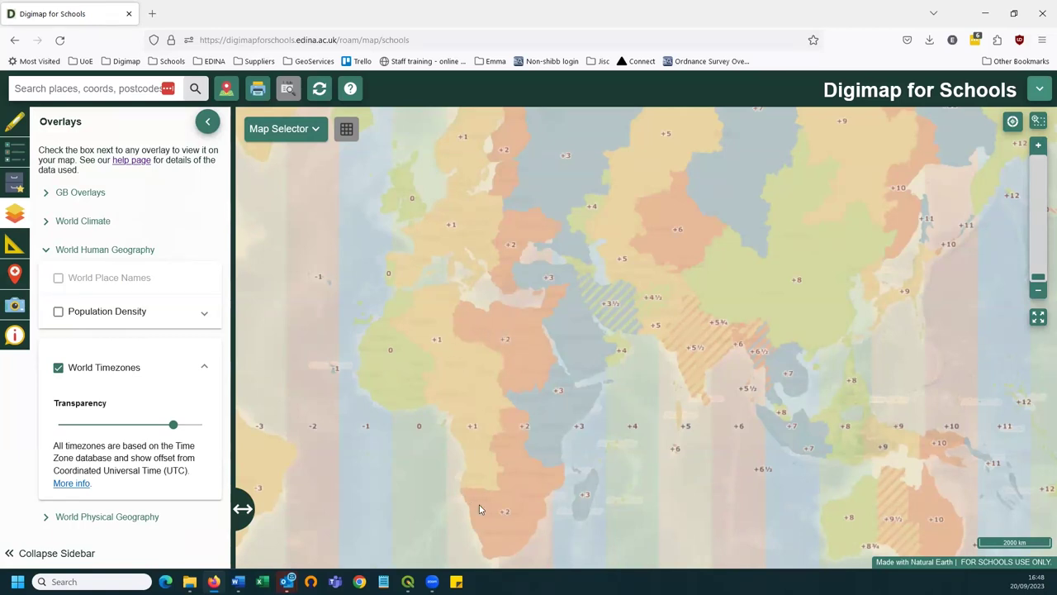
pyautogui.press('Left')
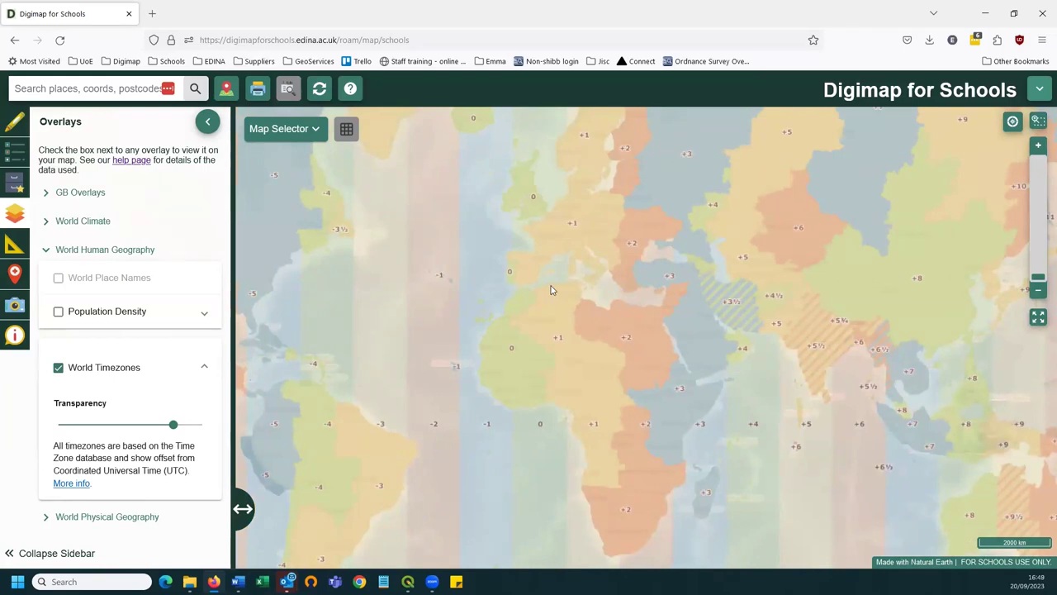
pyautogui.moveTo(625, 405); pyautogui.dragTo(561, 385)
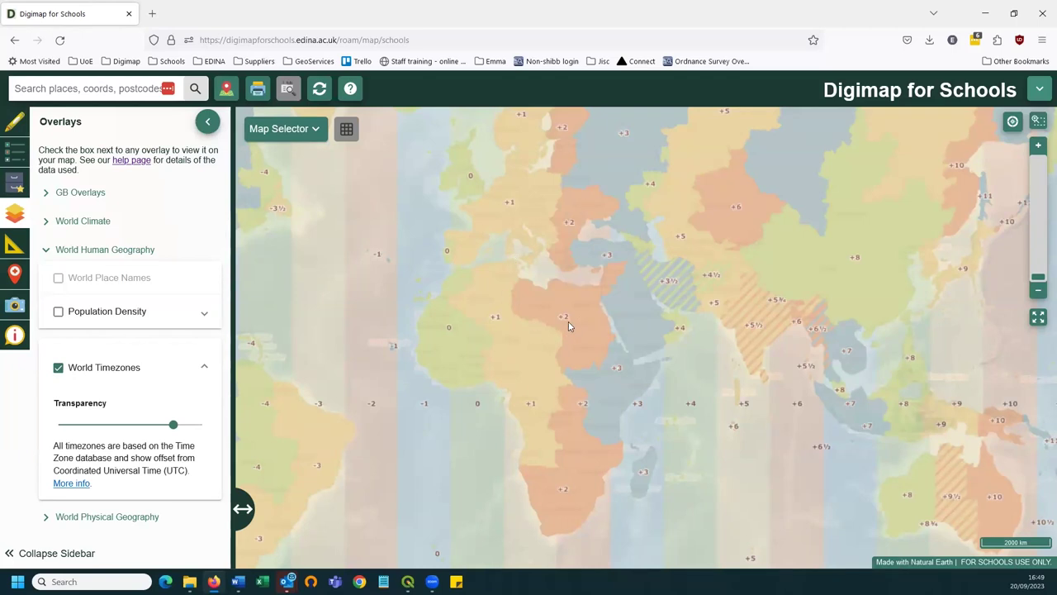
# Turn off World Timezones and expand the World Physical Geography overlays
pyautogui.click(204, 366)
pyautogui.click(59, 346)
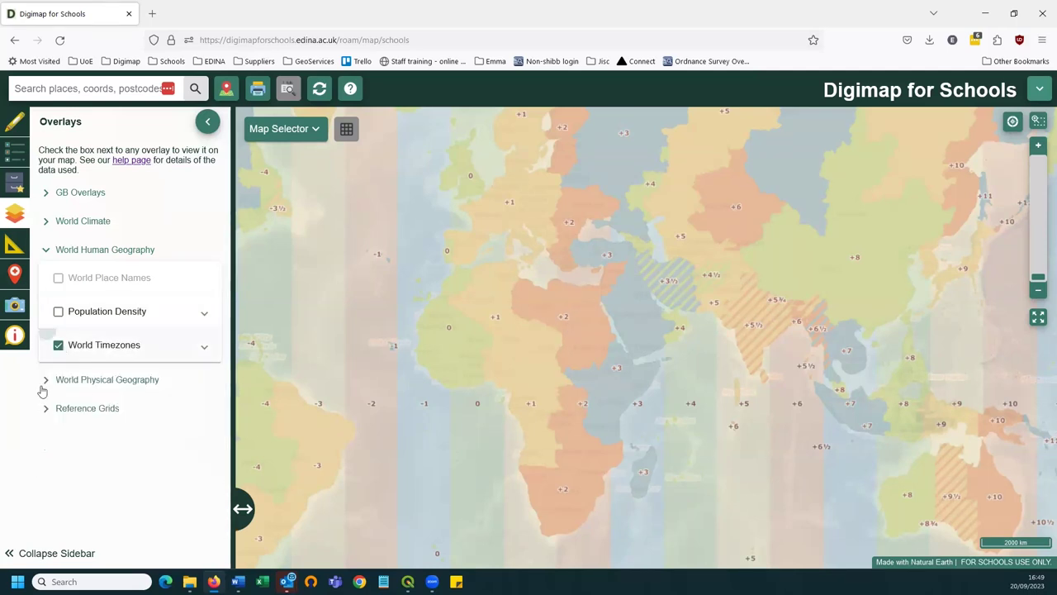
pyautogui.click(44, 381)
pyautogui.click(46, 250)
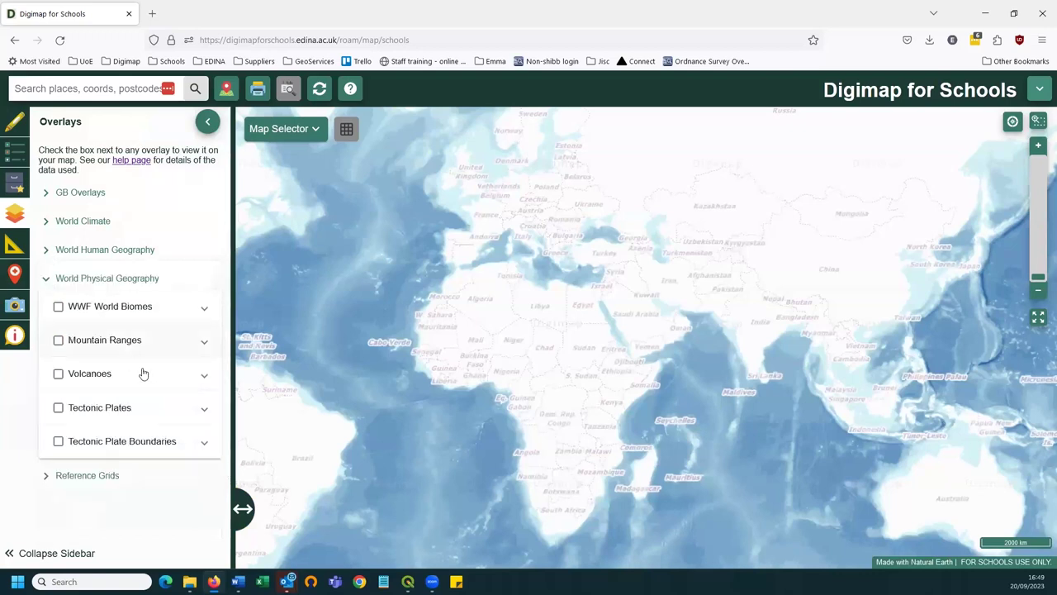
# Turn on WWF World Biomes and identify the biomes of the Sahara, southern India and Ethiopia
pyautogui.click(123, 305)
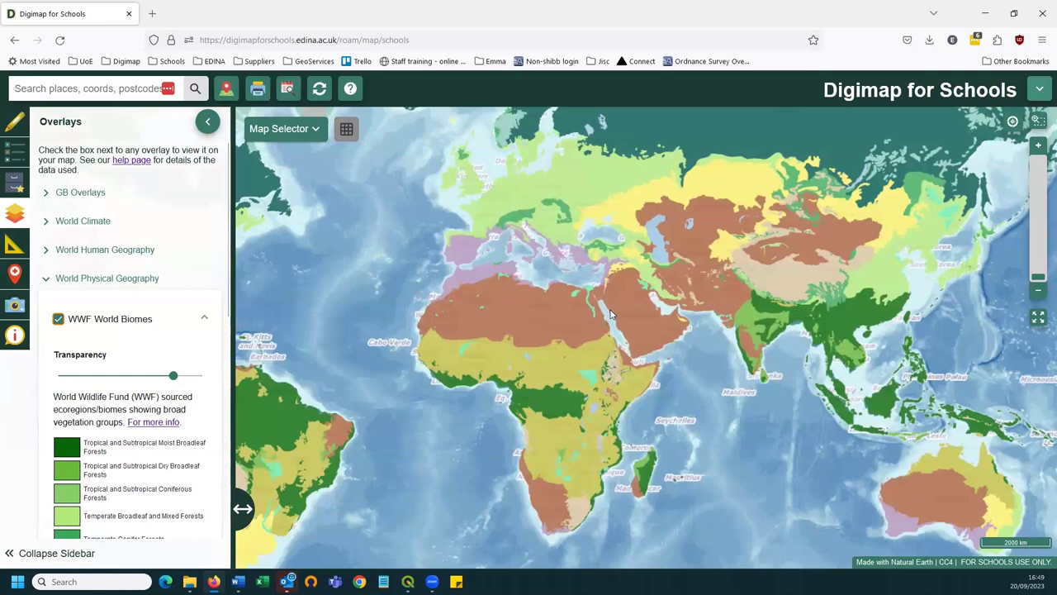
pyautogui.scroll(2, 619, 331)
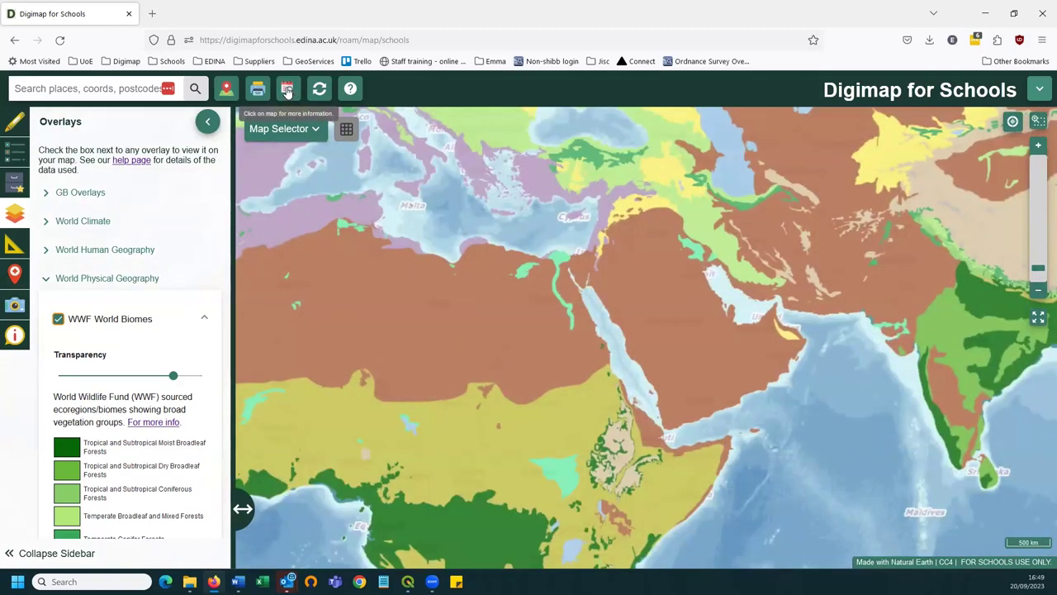
pyautogui.click(288, 89)
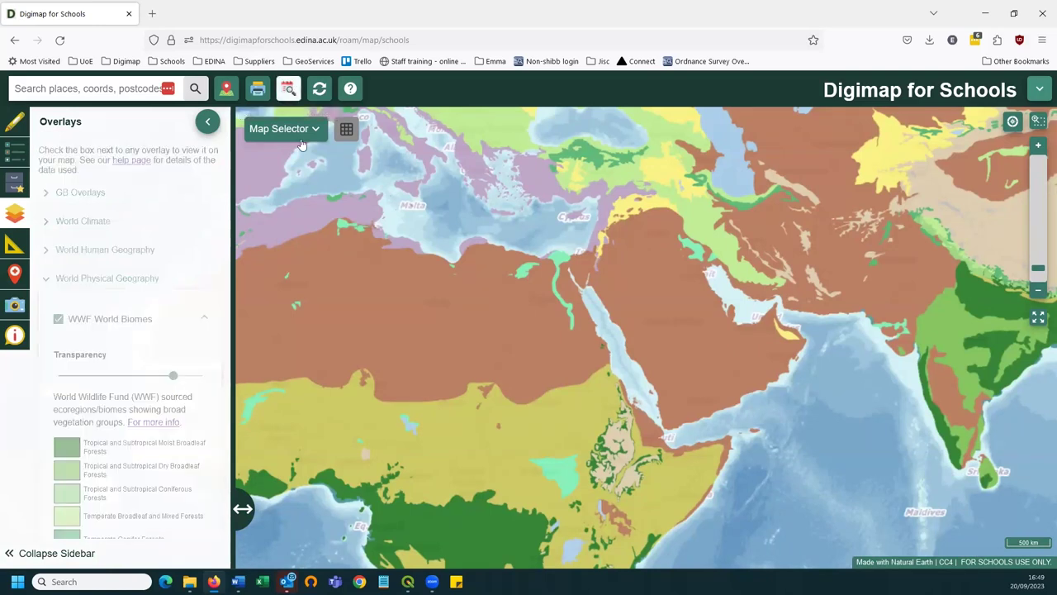
pyautogui.click(546, 324)
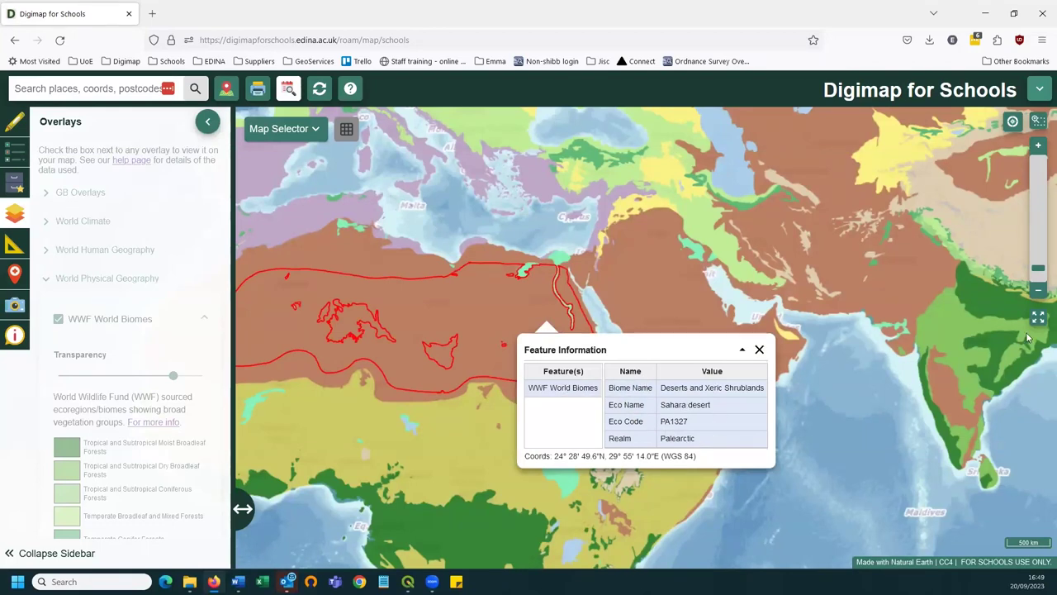
pyautogui.click(938, 386)
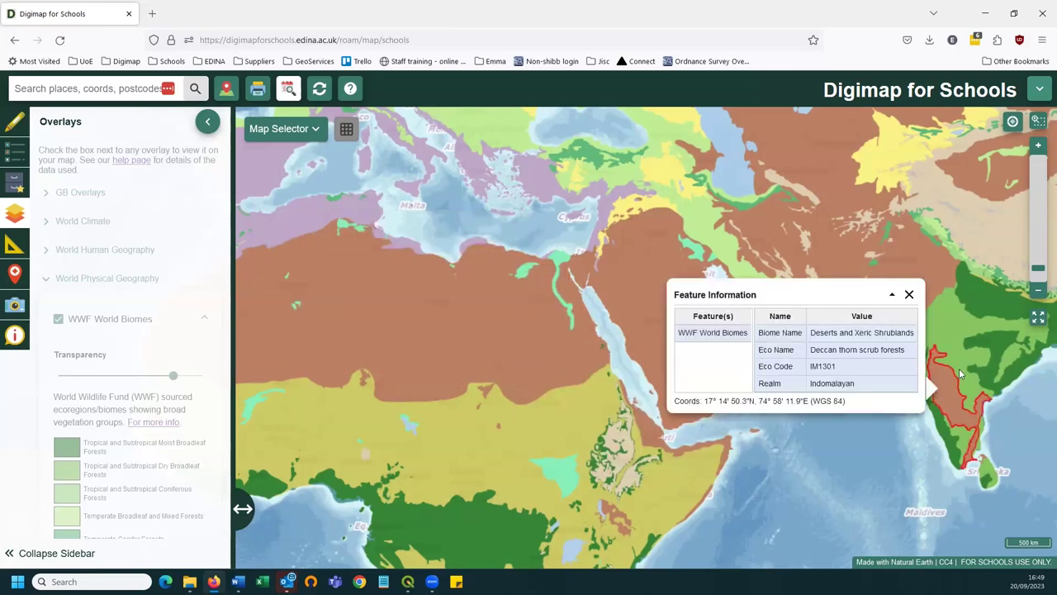
pyautogui.click(619, 455)
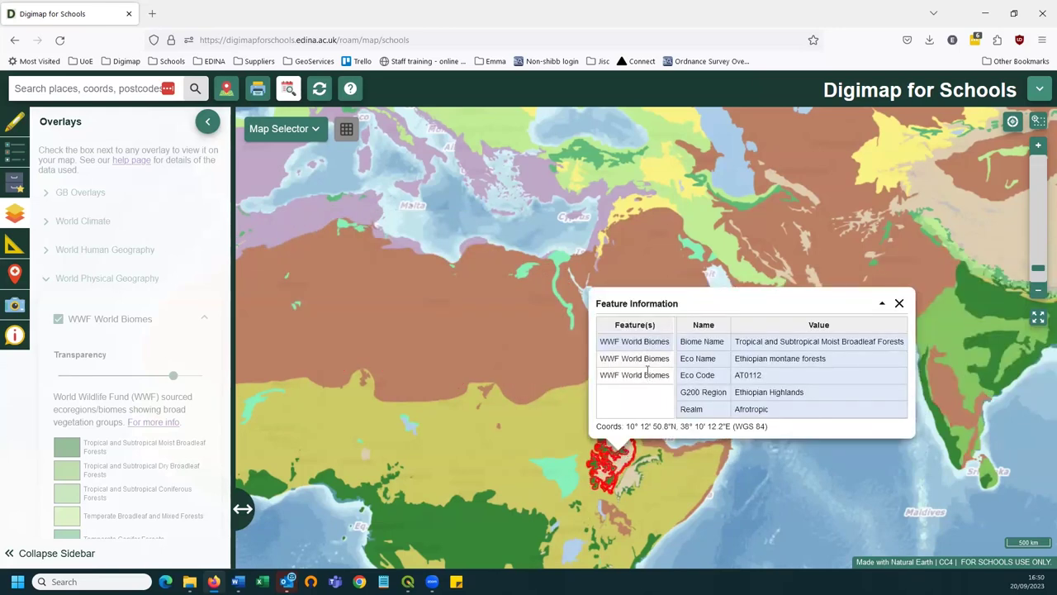
# Read the Montane Grasslands and Moist Broadleaf Forests entries, check a highland patch, then turn biomes off
pyautogui.click(645, 375)
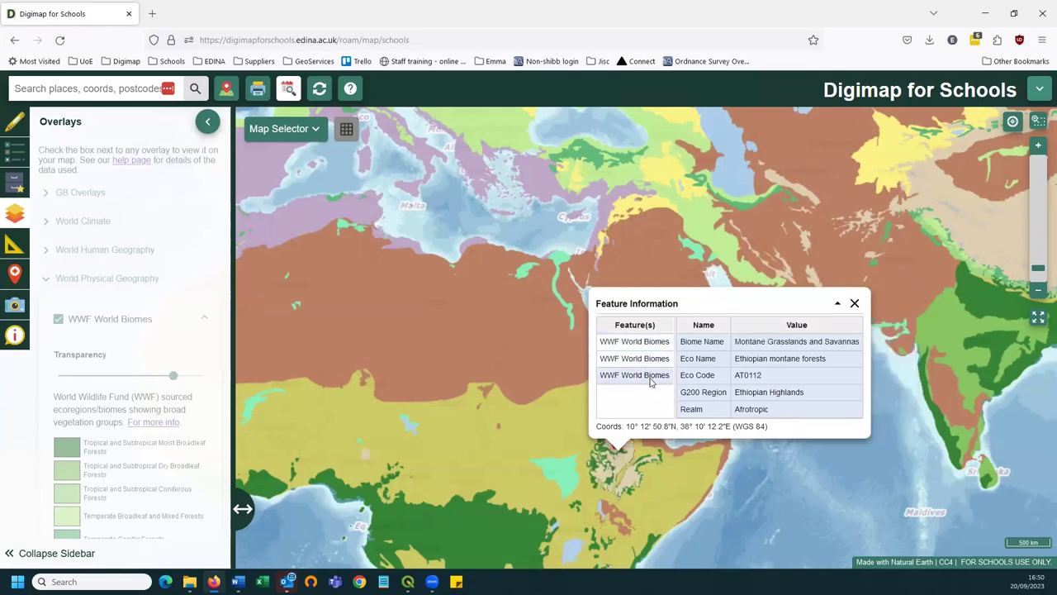
pyautogui.click(645, 343)
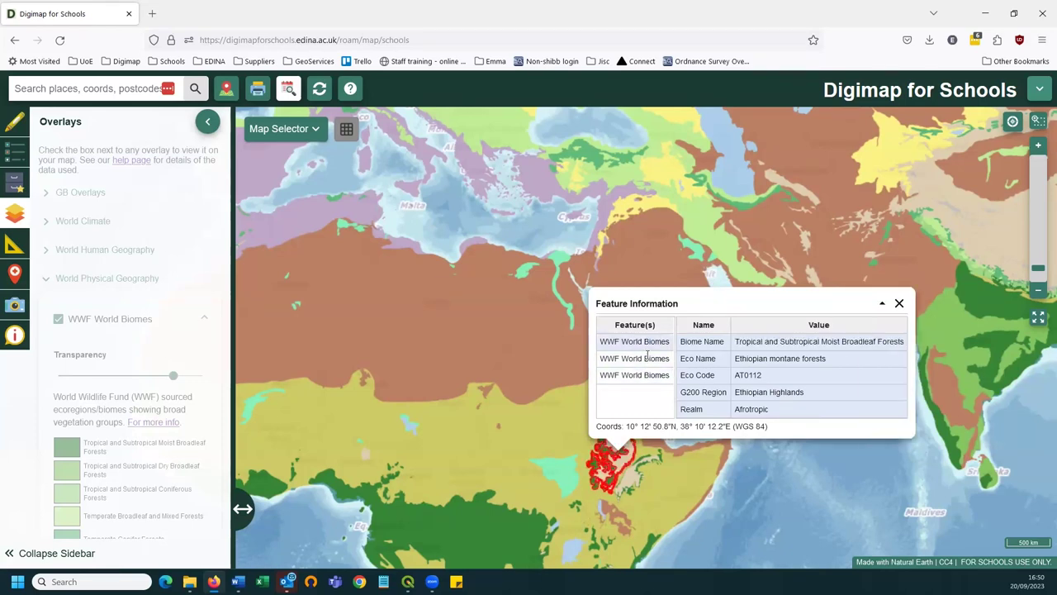
pyautogui.click(855, 304)
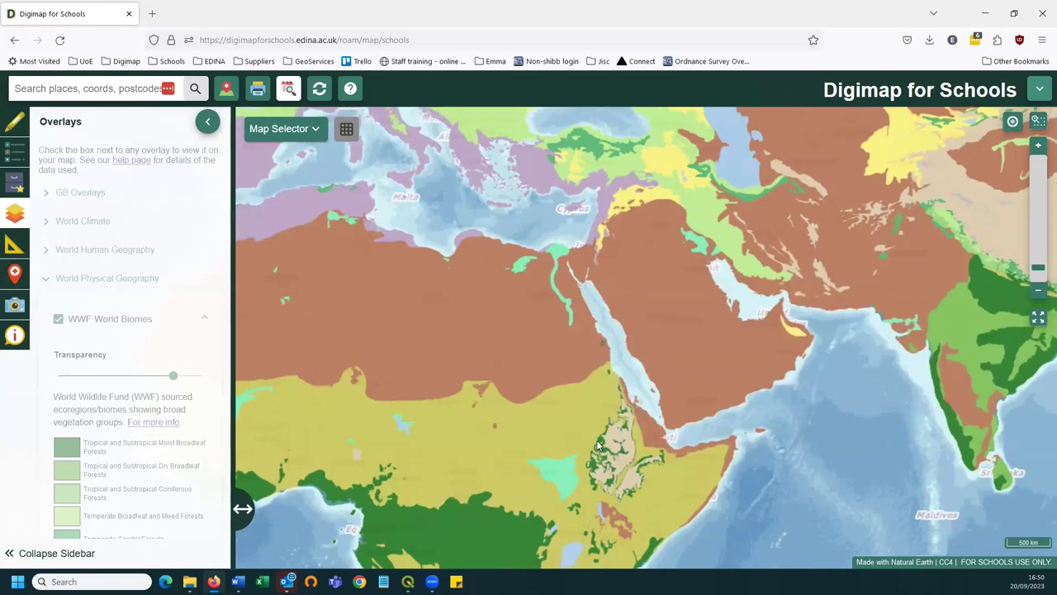
pyautogui.scroll(5, 599, 446)
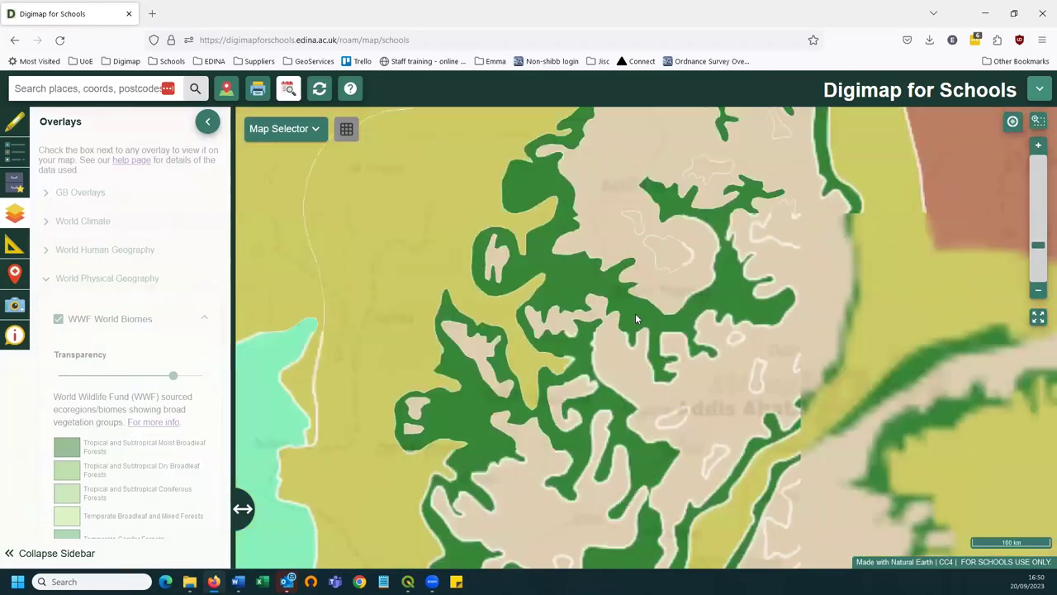
pyautogui.scroll(1, 673, 243)
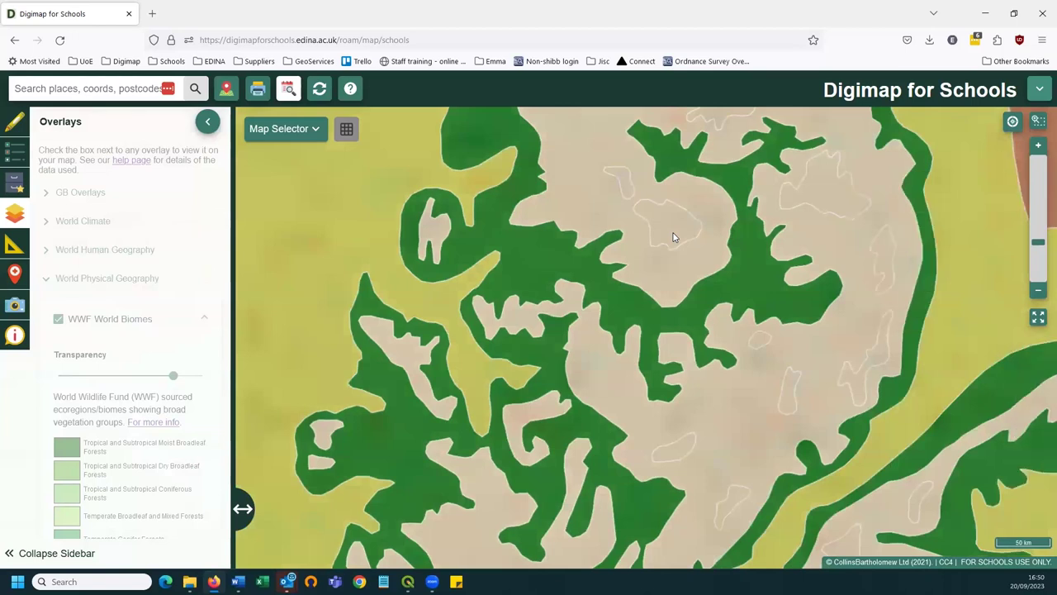
pyautogui.click(673, 237)
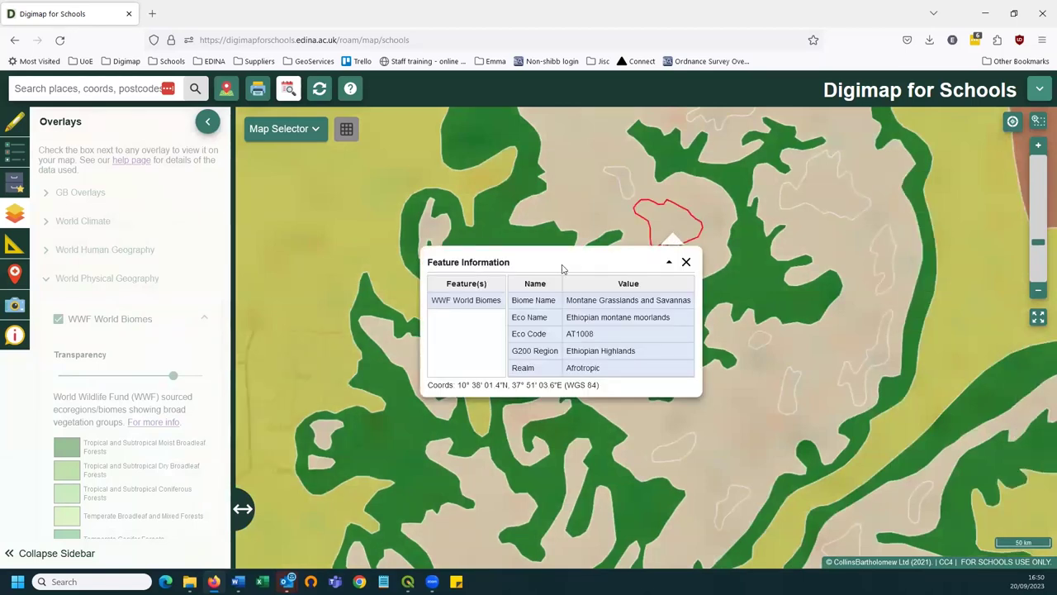
pyautogui.click(686, 261)
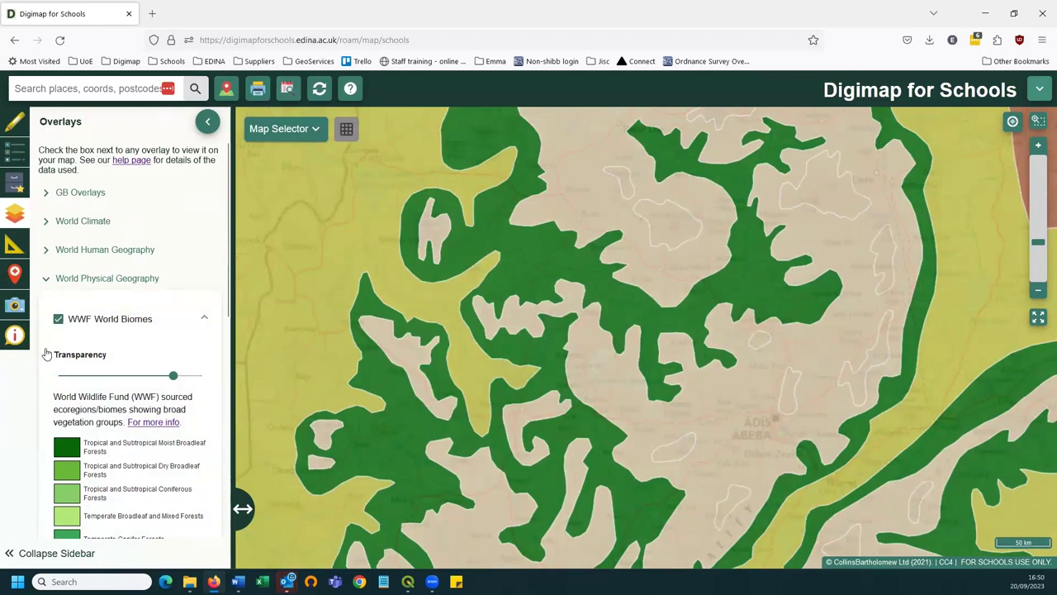
pyautogui.click(59, 320)
pyautogui.click(1040, 319)
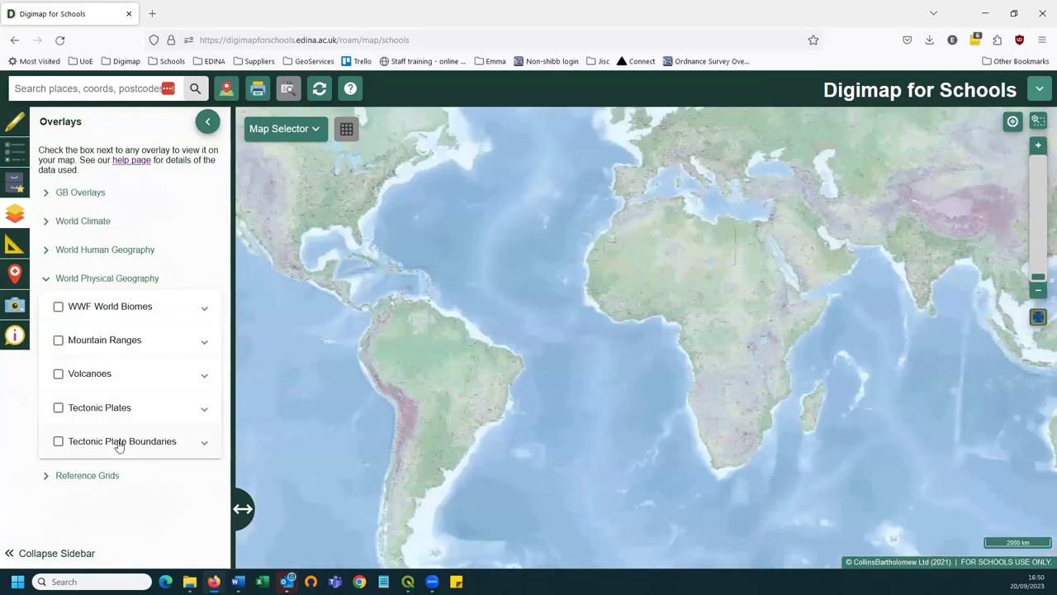
# Turn on Volcanoes and pan across Asia, Australia, Africa, Europe and the Americas
pyautogui.click(59, 376)
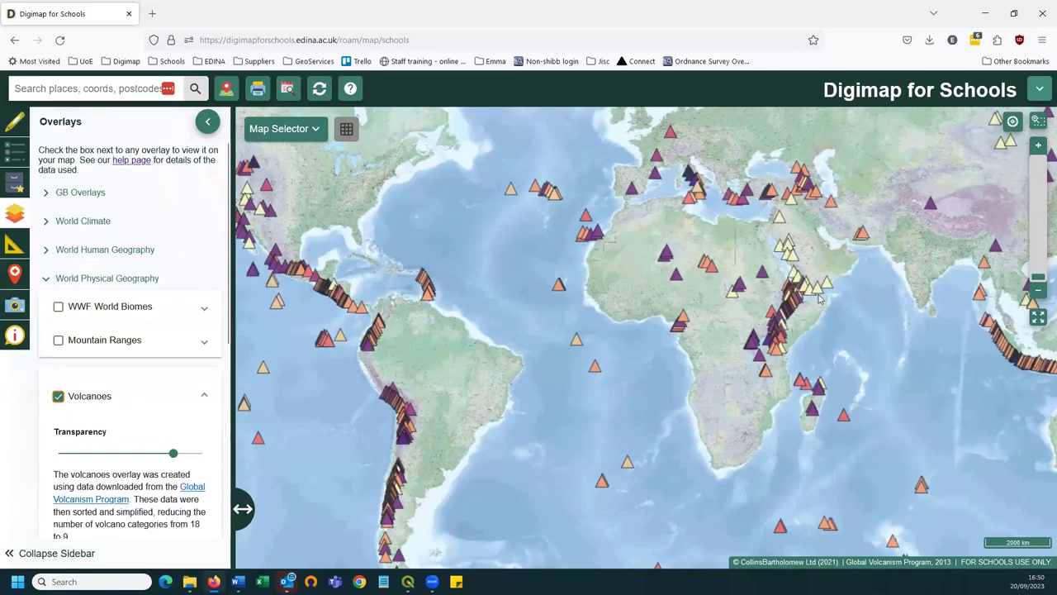
pyautogui.moveTo(814, 401); pyautogui.dragTo(503, 397)
pyautogui.moveTo(876, 393); pyautogui.dragTo(719, 389)
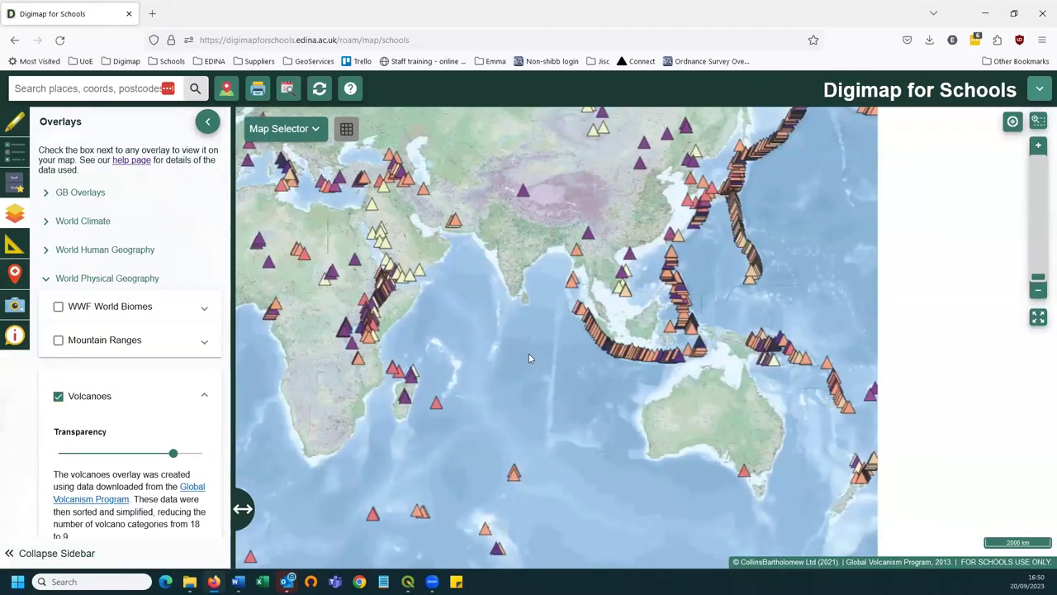
pyautogui.moveTo(529, 353); pyautogui.dragTo(665, 391)
pyautogui.moveTo(558, 202); pyautogui.dragTo(694, 240)
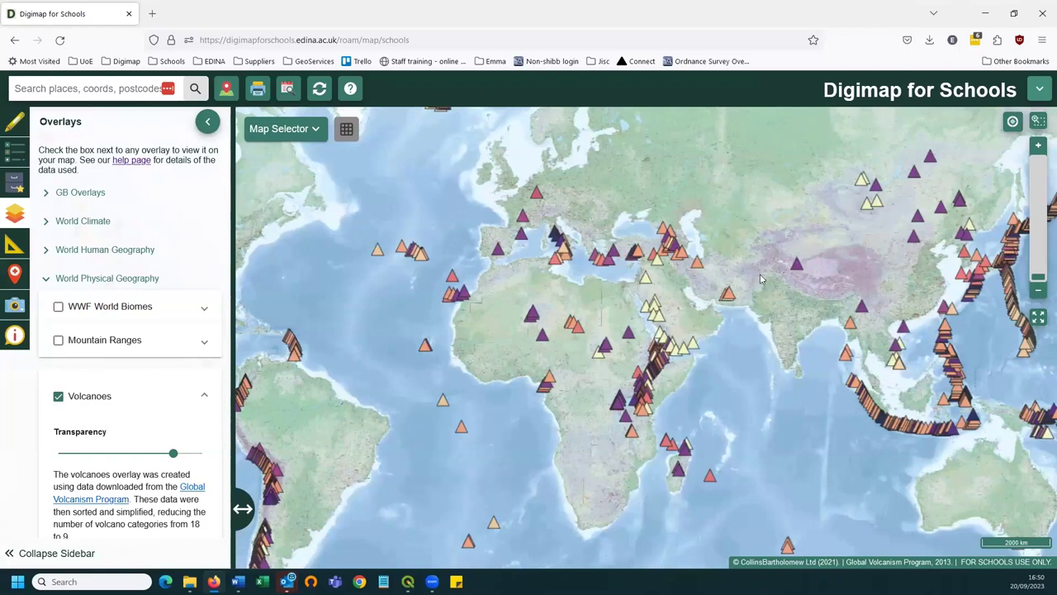
pyautogui.moveTo(791, 361); pyautogui.dragTo(598, 326)
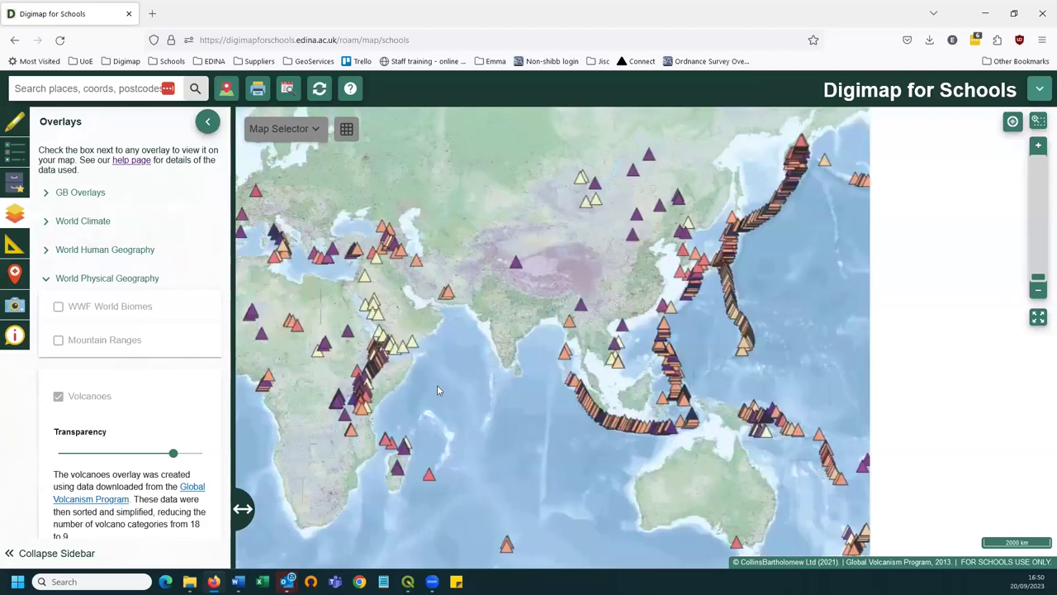
pyautogui.moveTo(922, 372); pyautogui.dragTo(781, 412)
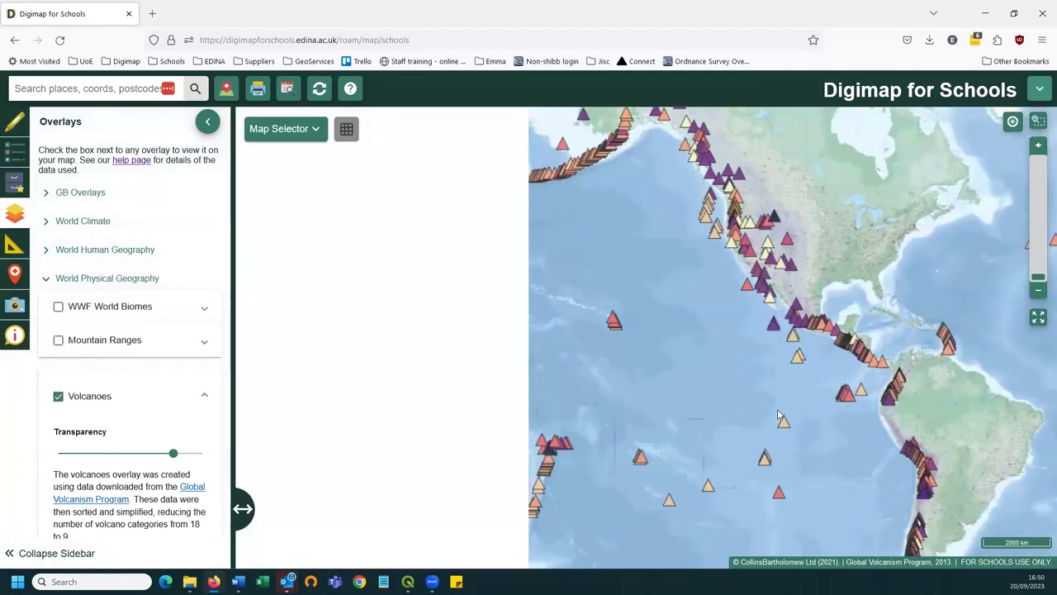
pyautogui.moveTo(681, 394); pyautogui.dragTo(462, 376)
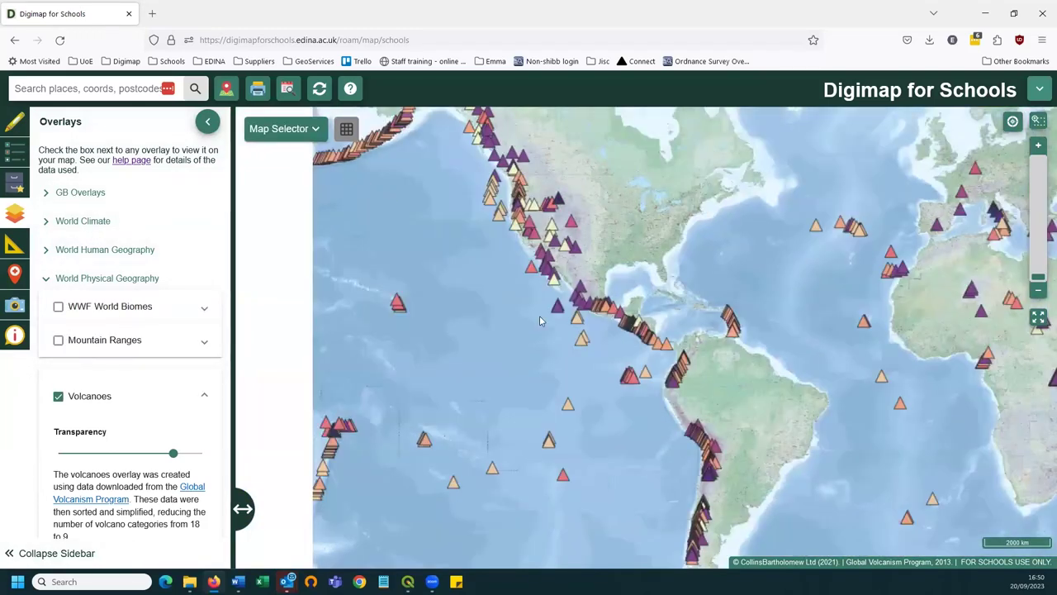
pyautogui.moveTo(1033, 430); pyautogui.dragTo(820, 428)
# Pan back to Europe and Africa and zoom in on the Canary Islands
pyautogui.moveTo(1033, 371); pyautogui.dragTo(578, 371)
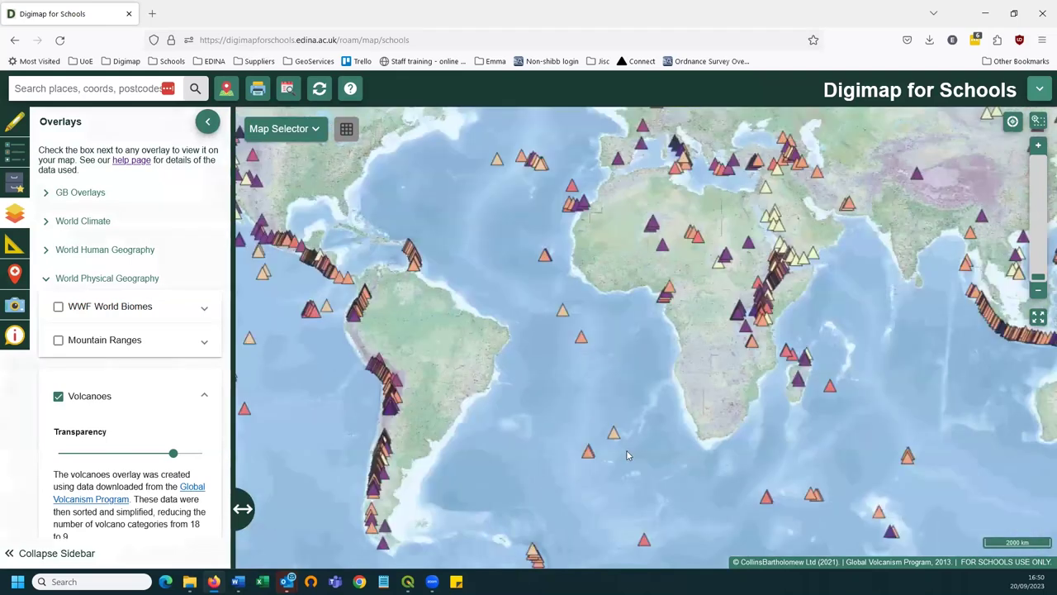
pyautogui.moveTo(1025, 206); pyautogui.dragTo(885, 197)
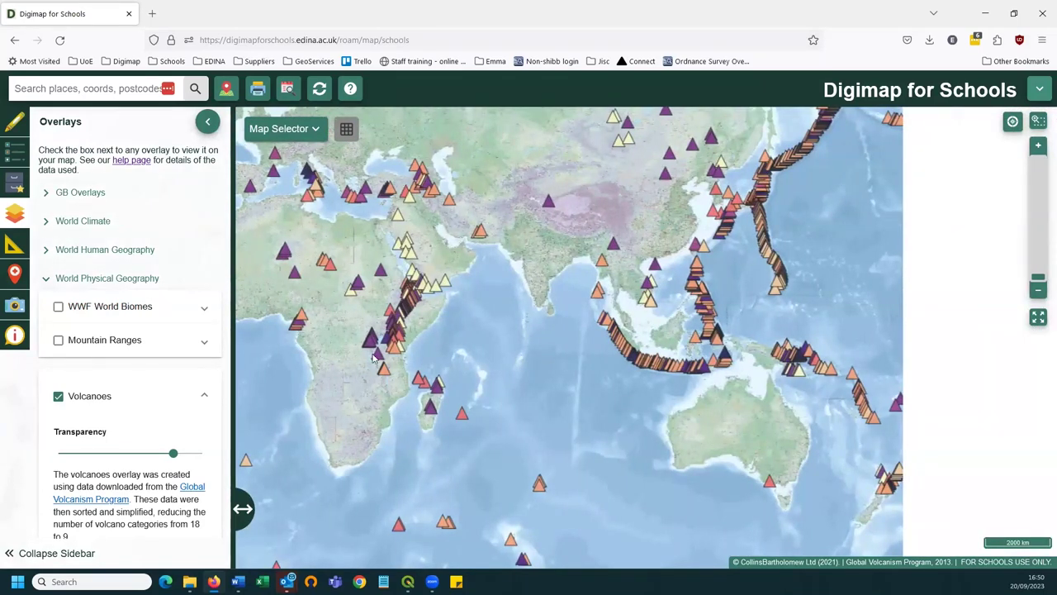
pyautogui.moveTo(1042, 440); pyautogui.dragTo(279, 167)
pyautogui.moveTo(749, 418); pyautogui.dragTo(619, 374)
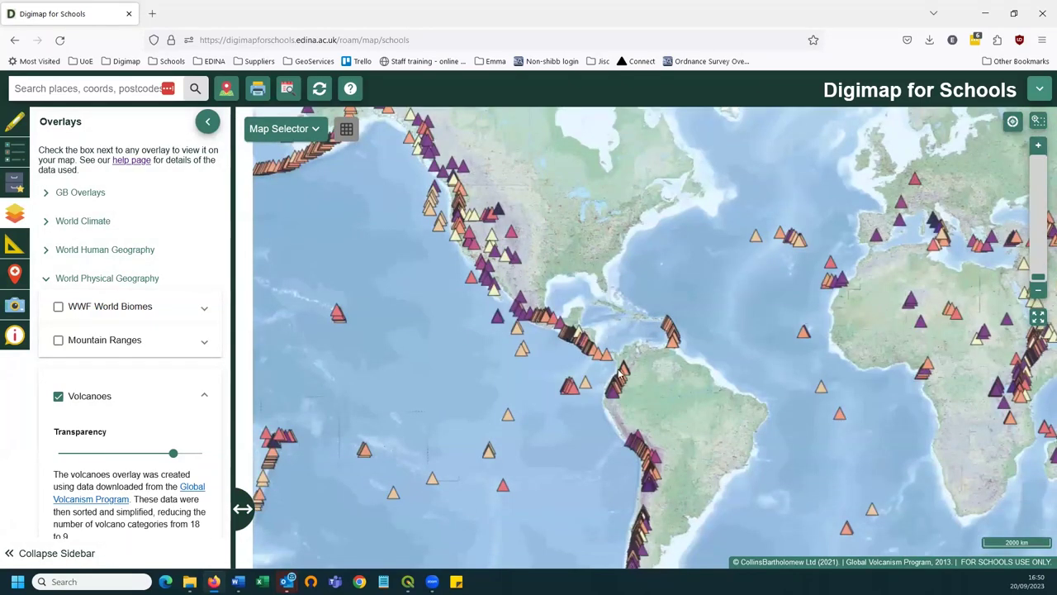
pyautogui.press('Right')
pyautogui.press('Right')
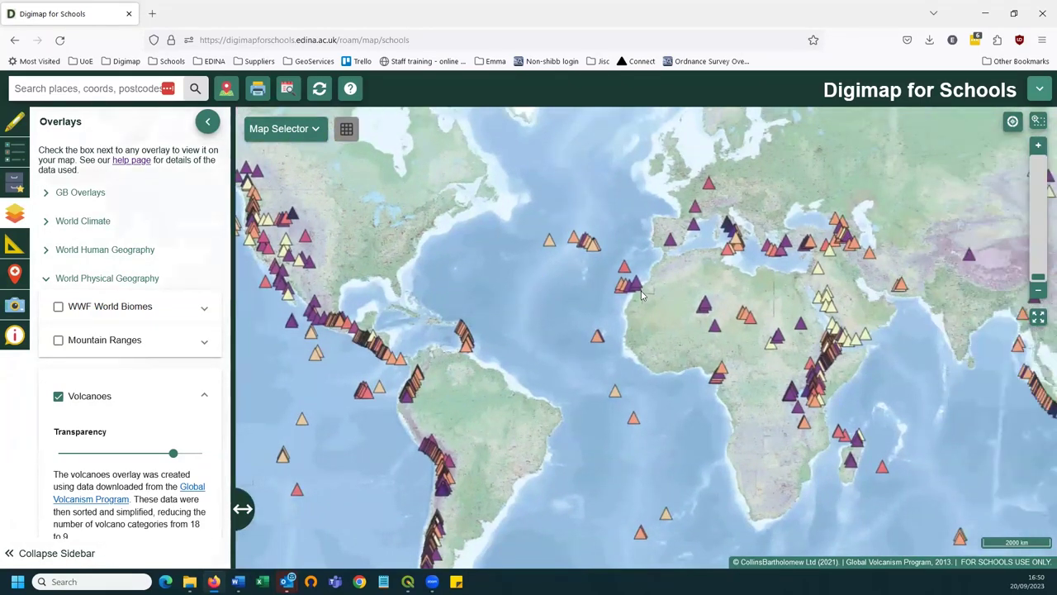
pyautogui.scroll(5, 641, 294)
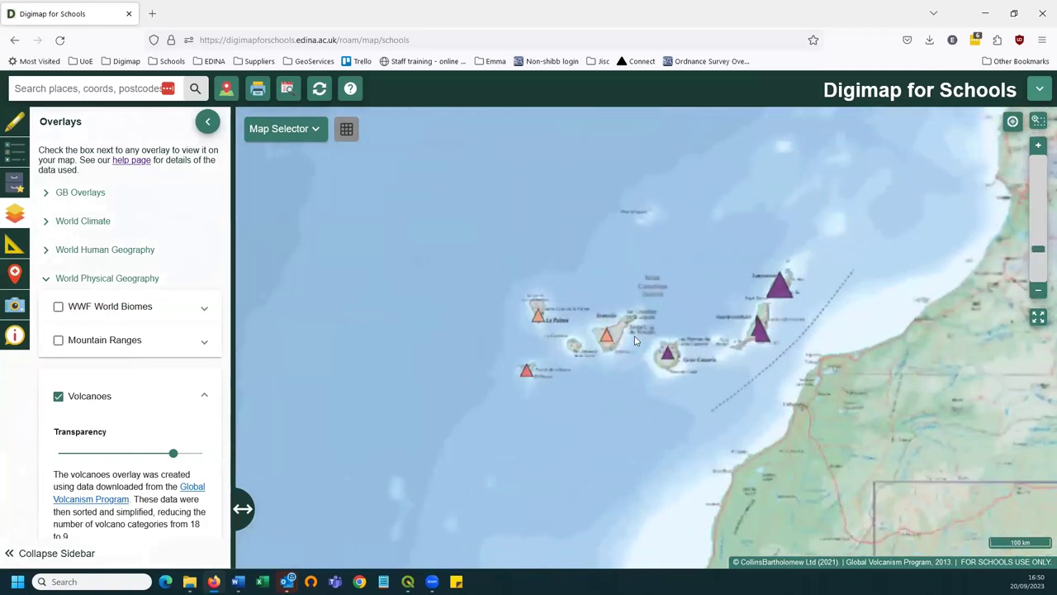
pyautogui.scroll(1, 630, 335)
# Identify the El Hierro, Gran Canaria and Tenerife volcanoes, closing each details panel
pyautogui.click(289, 91)
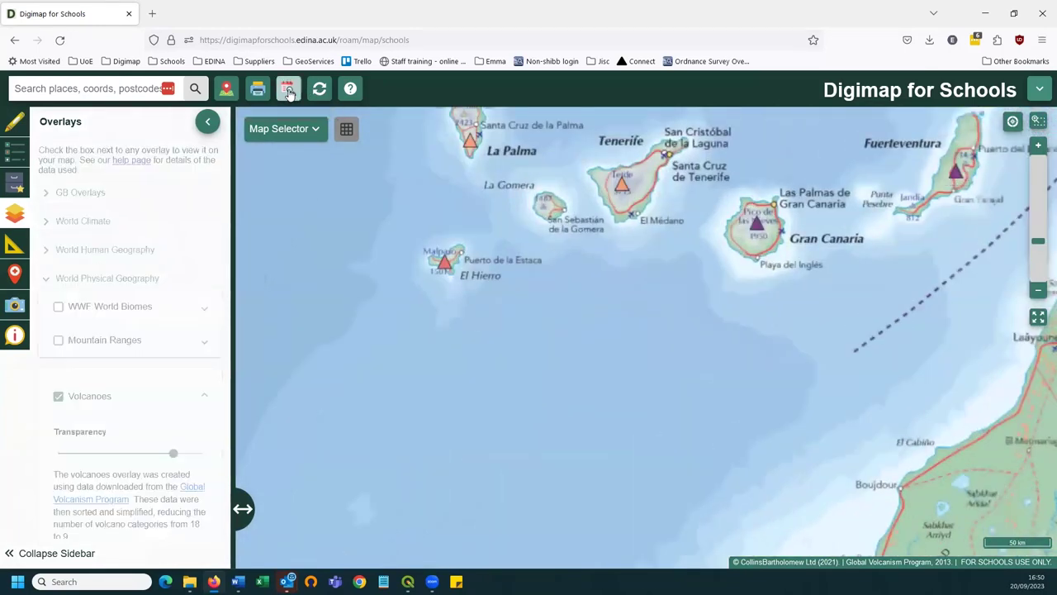
pyautogui.click(446, 264)
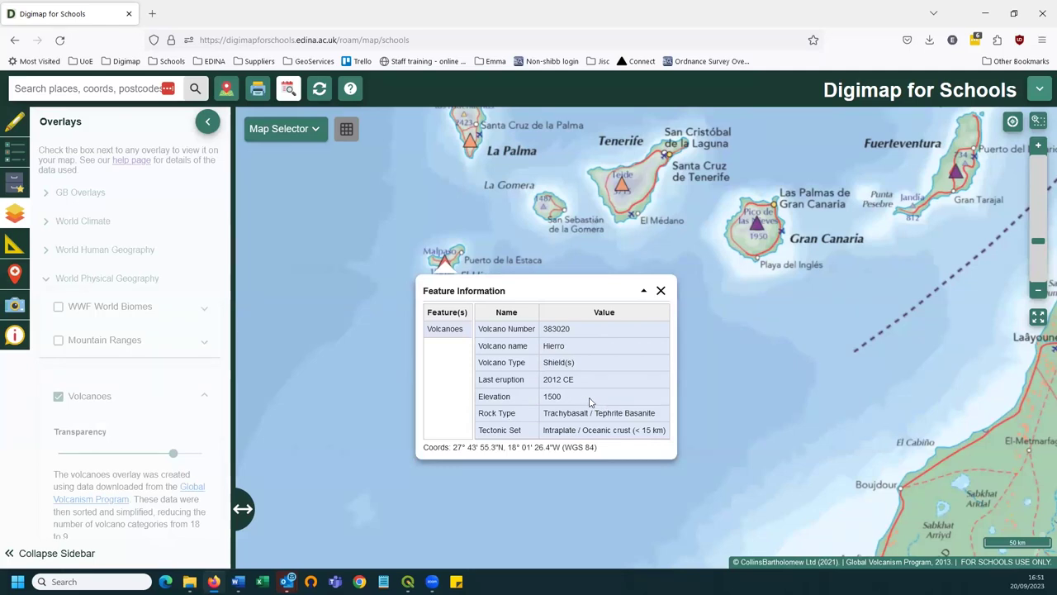
pyautogui.click(661, 290)
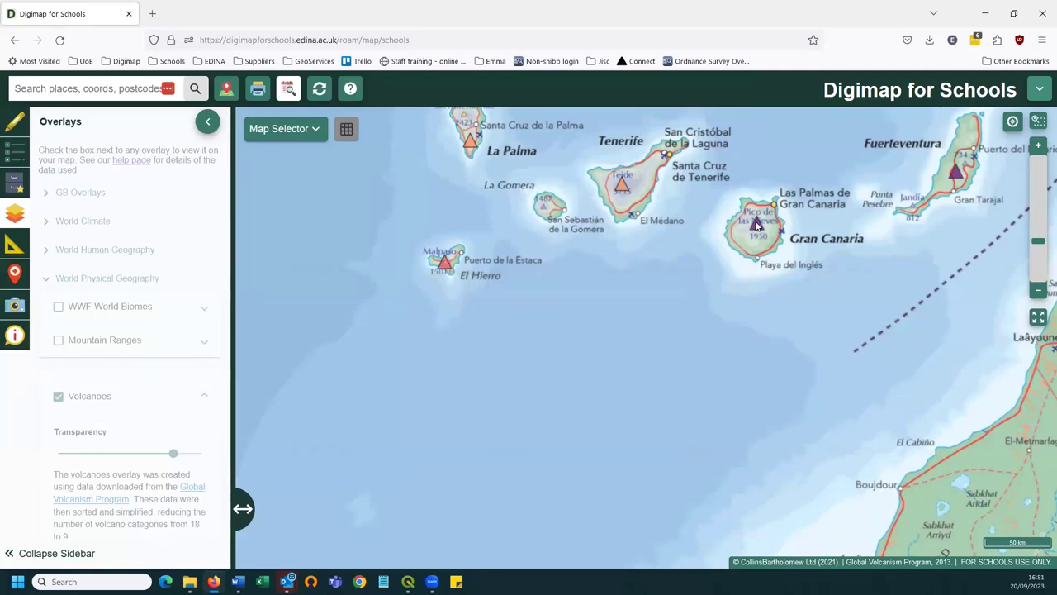
pyautogui.click(757, 225)
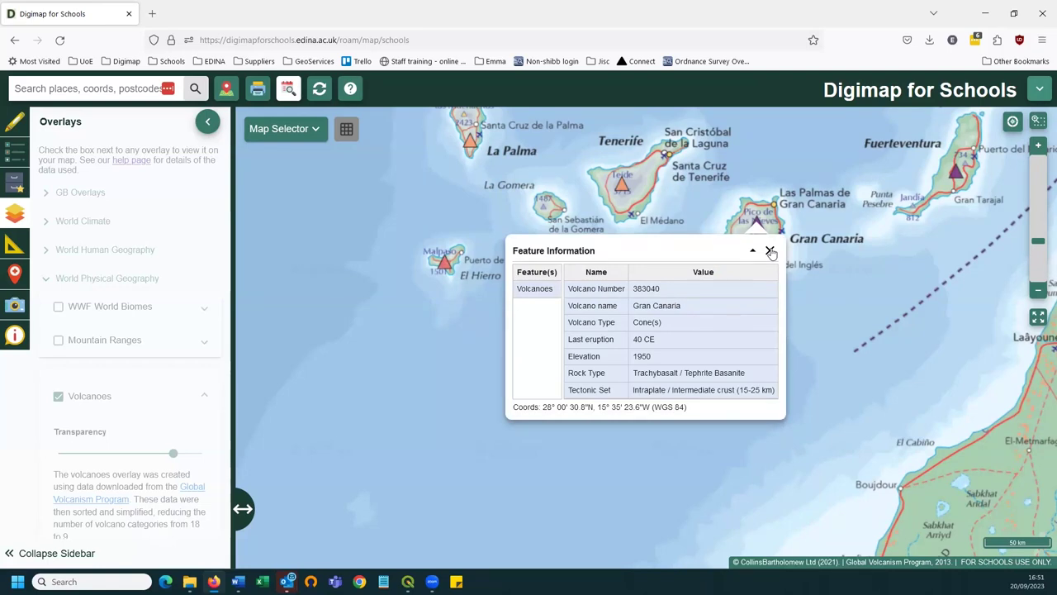
pyautogui.click(770, 251)
pyautogui.click(623, 186)
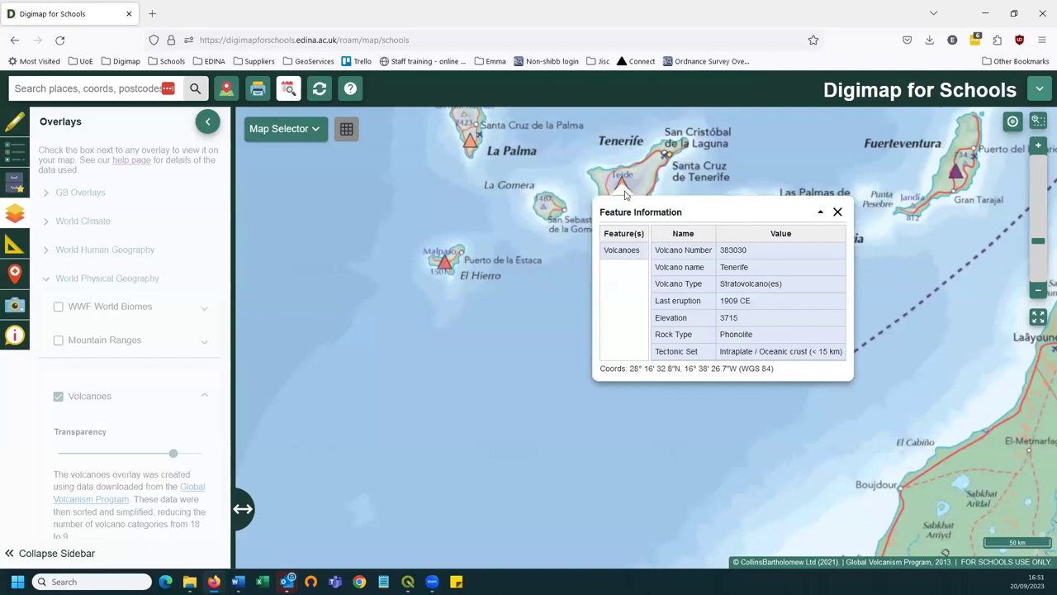
pyautogui.click(837, 214)
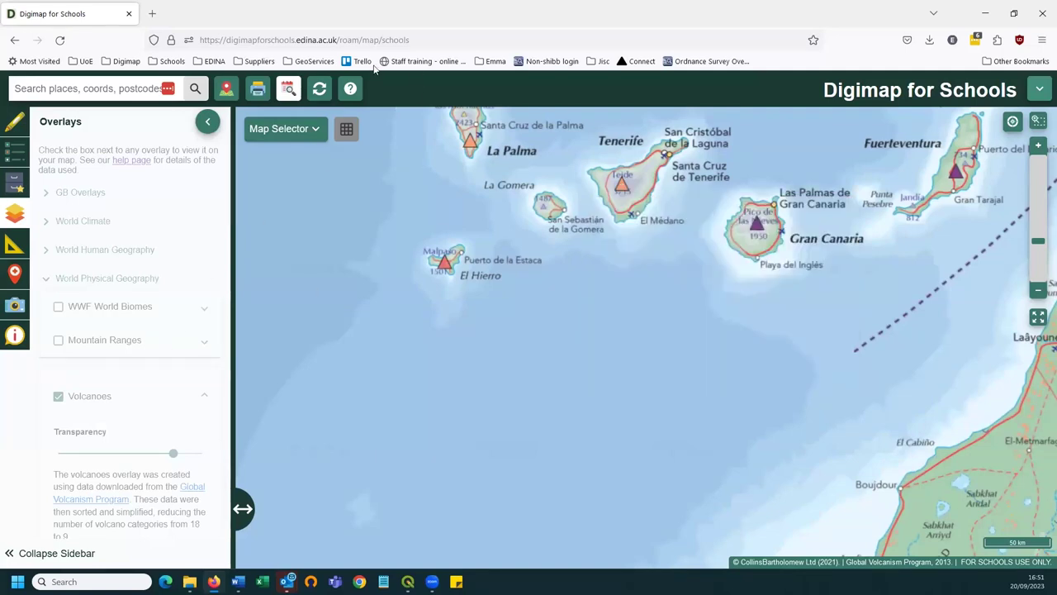
pyautogui.scroll(-3, 76, 388)
# Turn on Tectonic Plate Boundaries and pan from East Africa north to Turkey
pyautogui.scroll(-4, 78, 412)
pyautogui.click(57, 474)
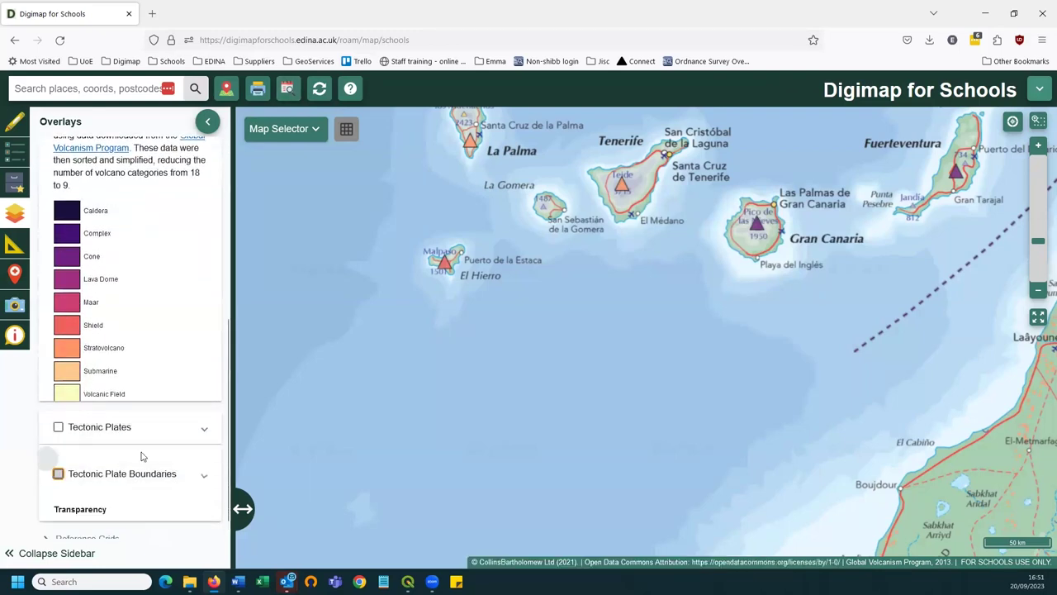
pyautogui.scroll(-4, 485, 319)
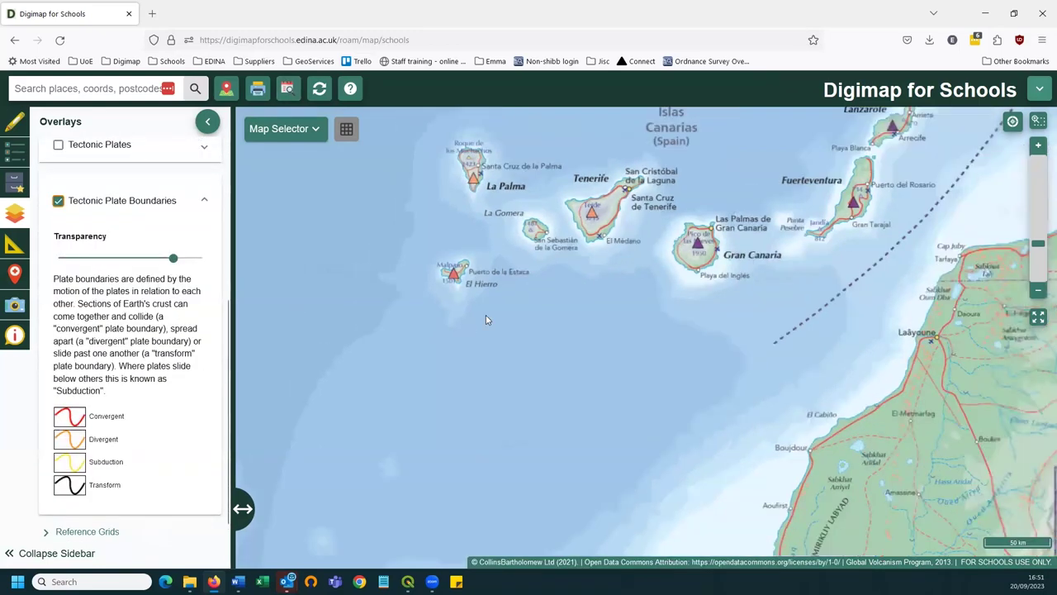
pyautogui.scroll(-1, 588, 318)
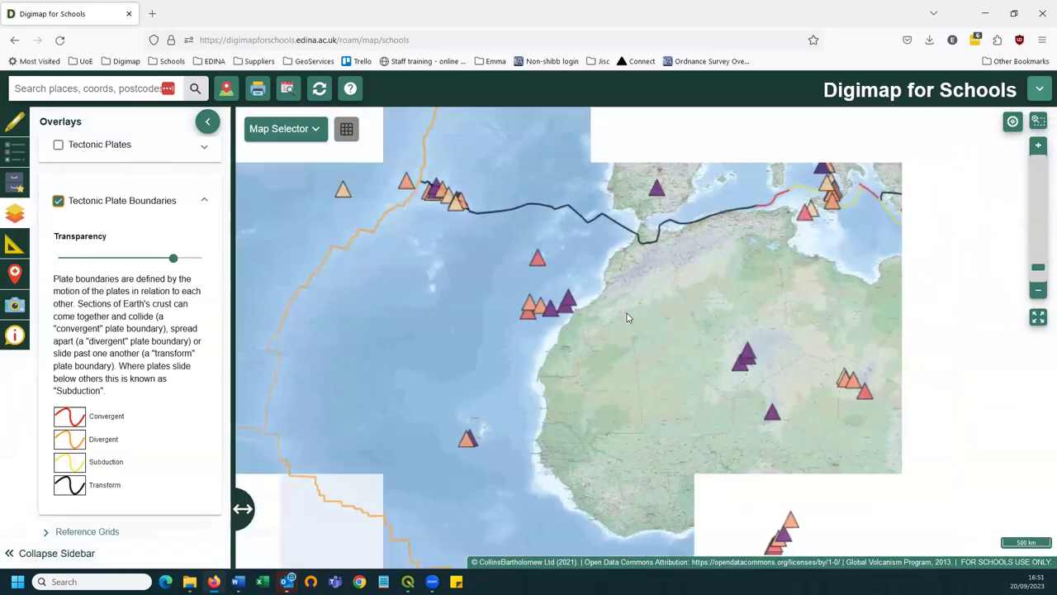
pyautogui.moveTo(748, 328); pyautogui.dragTo(491, 286)
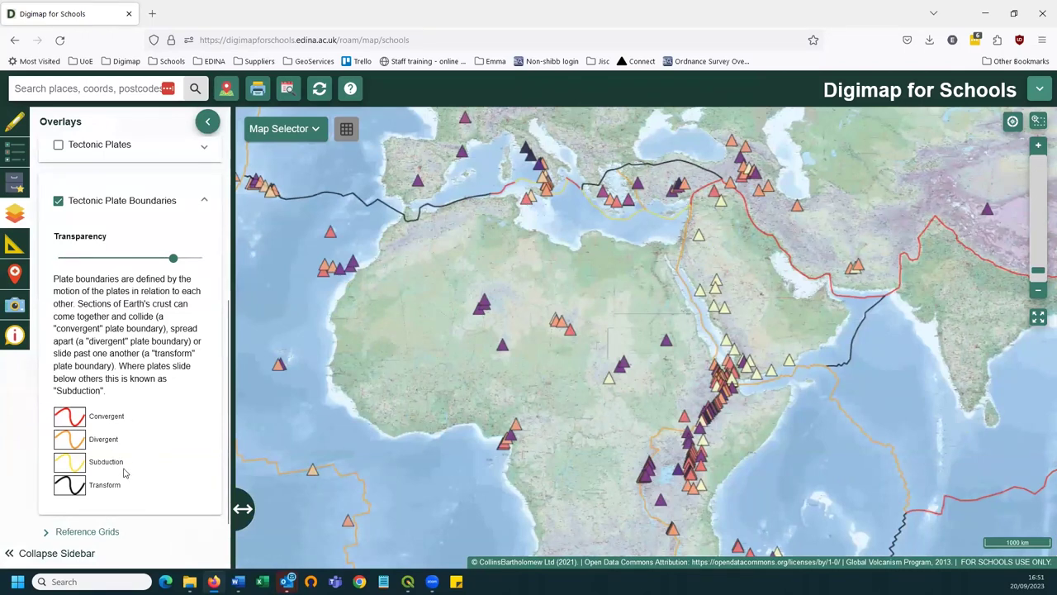
pyautogui.moveTo(730, 363); pyautogui.dragTo(737, 463)
pyautogui.scroll(1, 676, 281)
pyautogui.scroll(1, 676, 281)
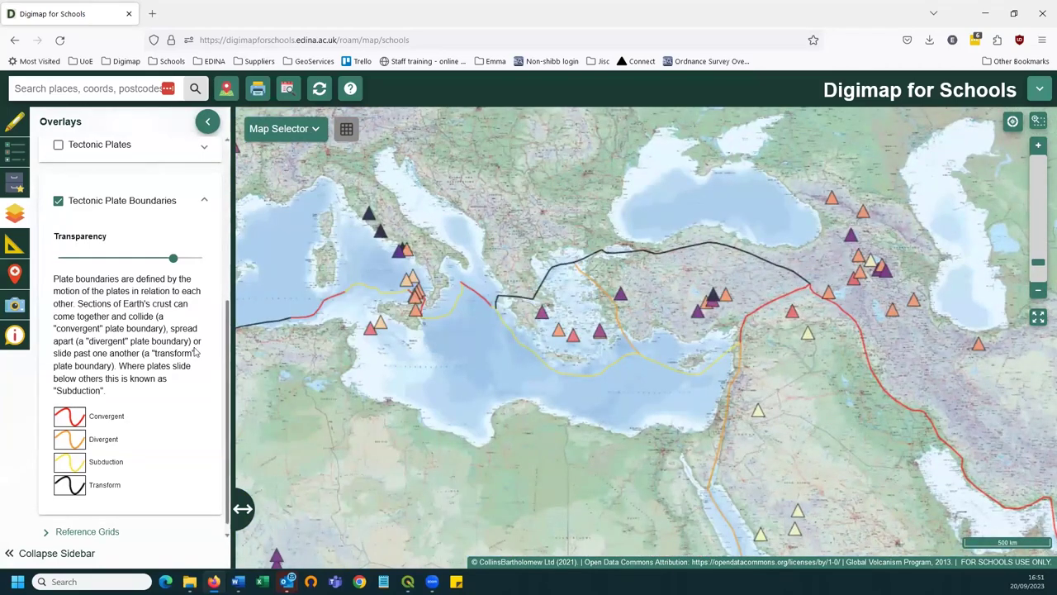
# Add the Tectonic Plates overlay, make it more transparent, and return to full world extent
pyautogui.click(203, 200)
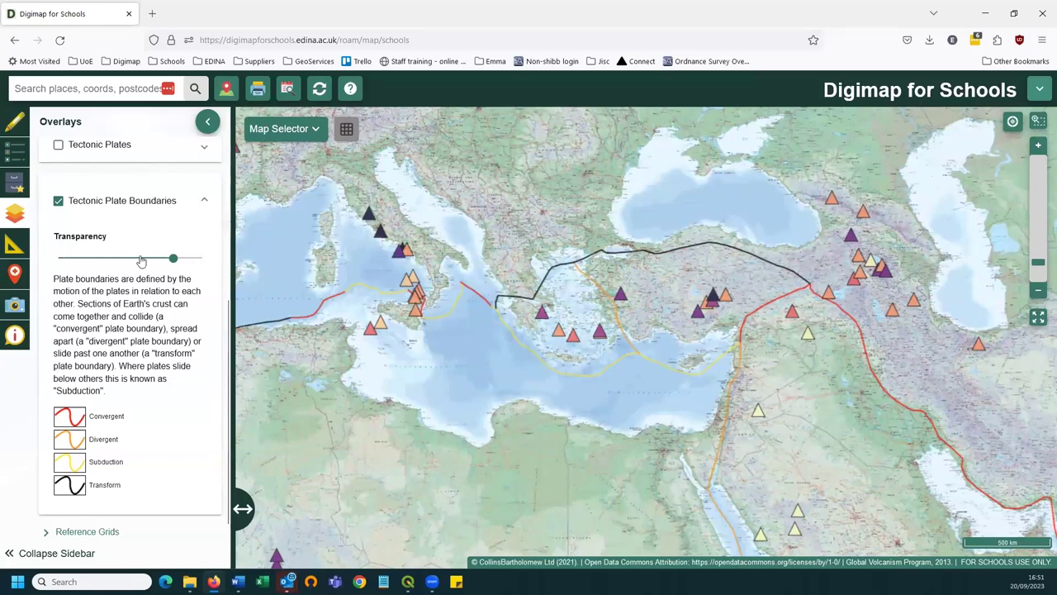
pyautogui.click(57, 409)
pyautogui.moveTo(174, 484)
pyautogui.mouseDown()
pyautogui.moveTo(103, 487)
pyautogui.moveTo(185, 487)
pyautogui.mouseUp()
pyautogui.click(1038, 316)
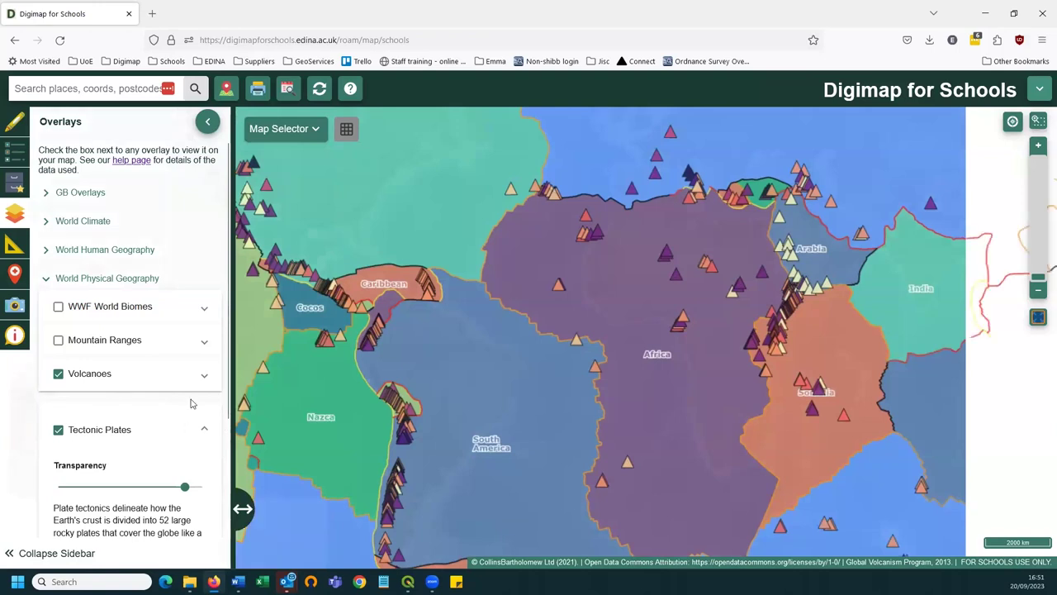
# Replace Volcanoes with Mountain Ranges, turn off Tectonic Plates, and pan to the Urals and Siberia
pyautogui.click(54, 340)
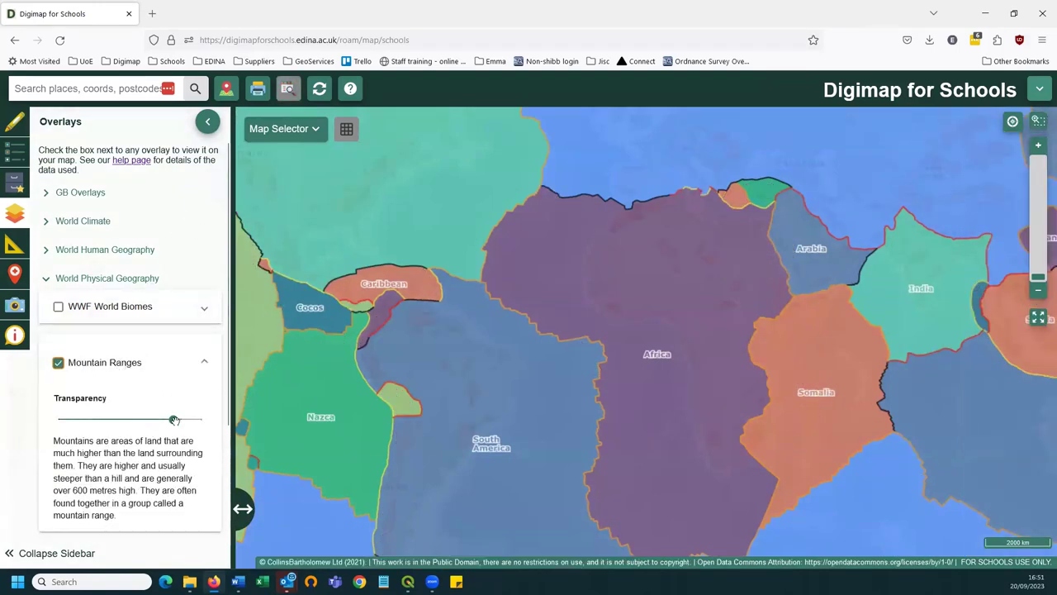
pyautogui.scroll(-3, 177, 438)
pyautogui.click(55, 453)
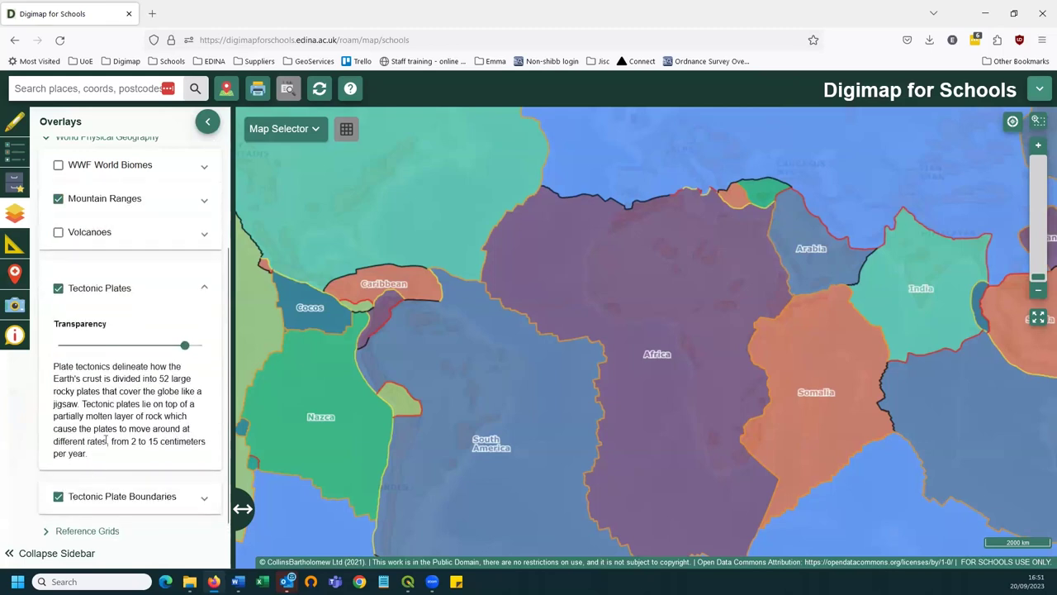
pyautogui.click(57, 288)
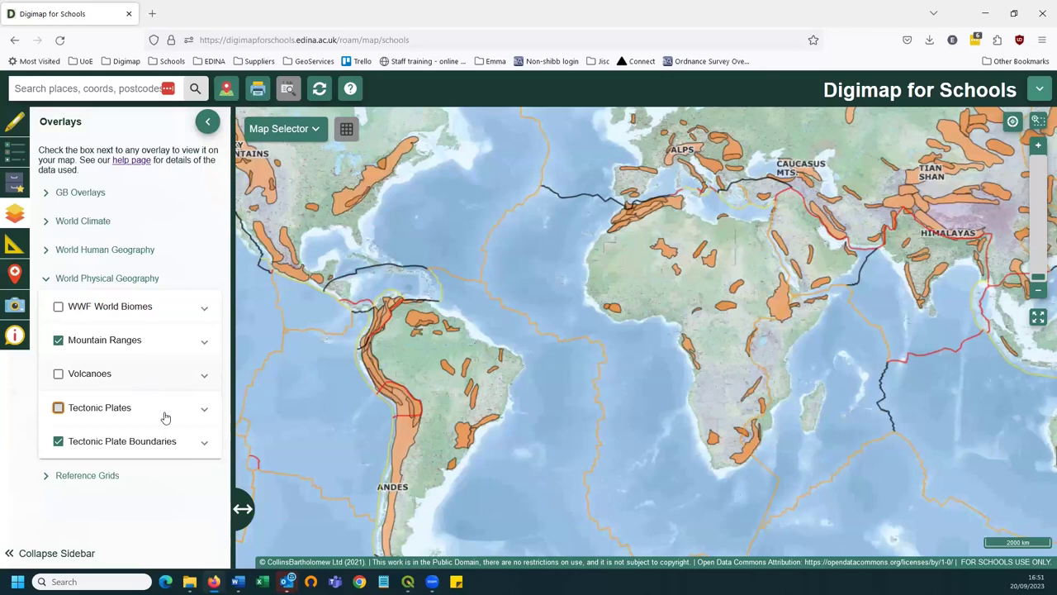
pyautogui.moveTo(864, 268); pyautogui.dragTo(733, 382)
pyautogui.moveTo(848, 305); pyautogui.dragTo(810, 353)
pyautogui.moveTo(868, 325); pyautogui.dragTo(560, 448)
# Turn off Mountain Ranges and Tectonic Plate Boundaries, then pan back to Europe, Africa and Asia
pyautogui.click(58, 340)
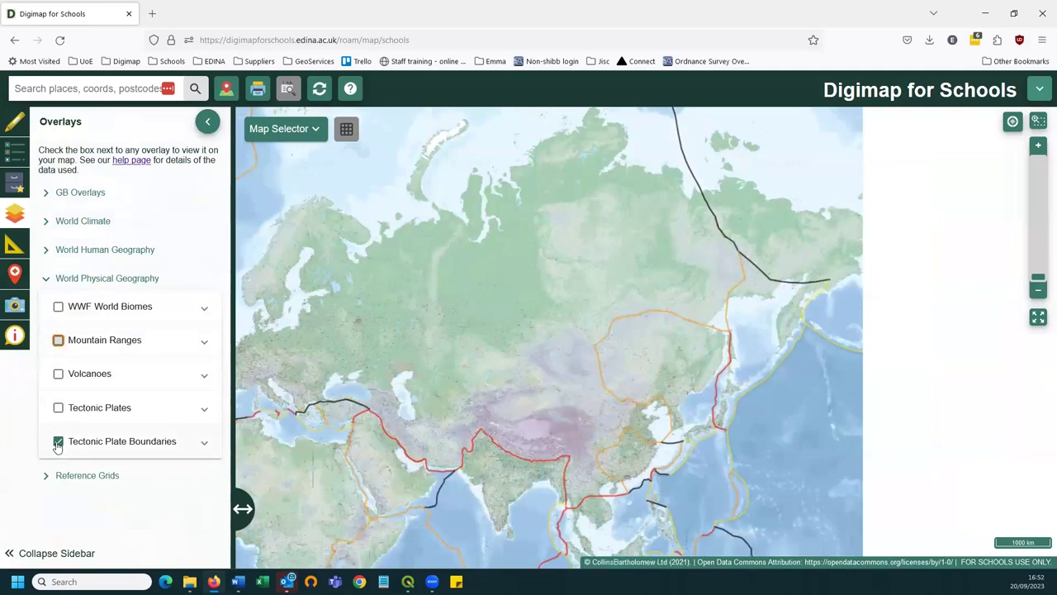
pyautogui.click(58, 441)
pyautogui.click(45, 278)
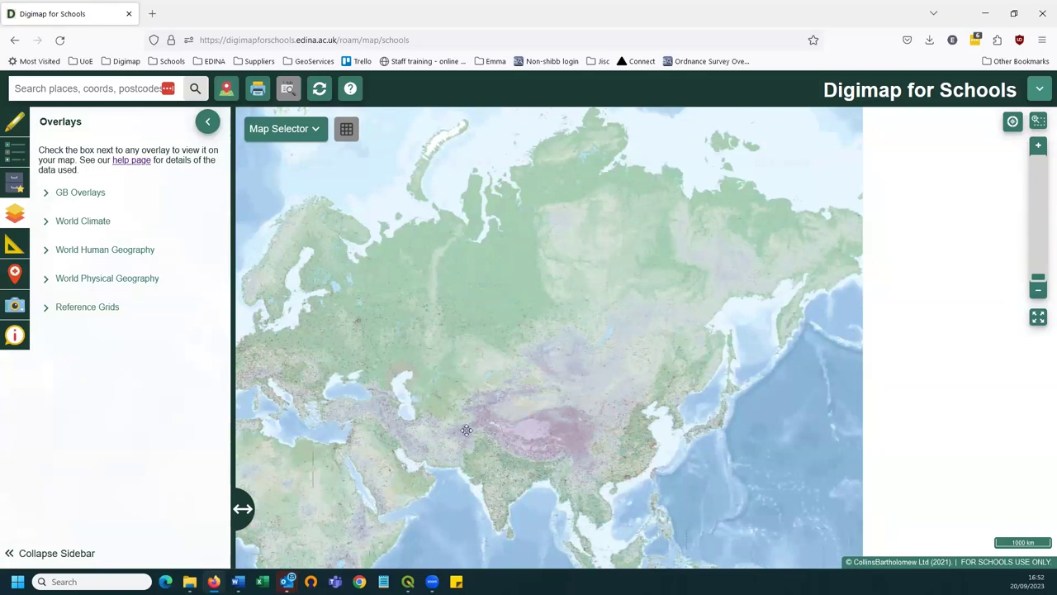
pyautogui.moveTo(444, 364); pyautogui.dragTo(651, 307)
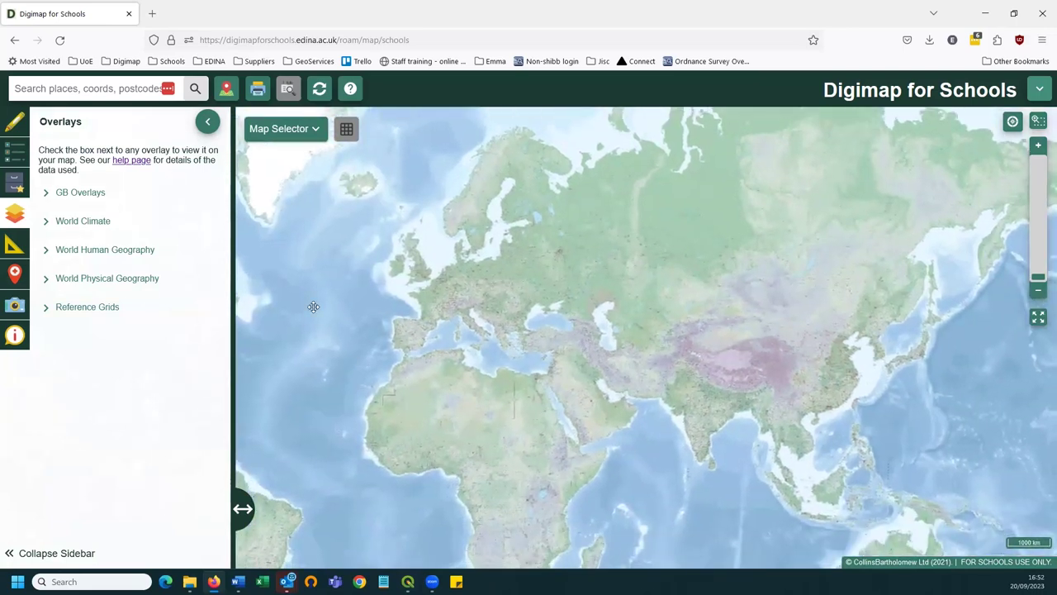